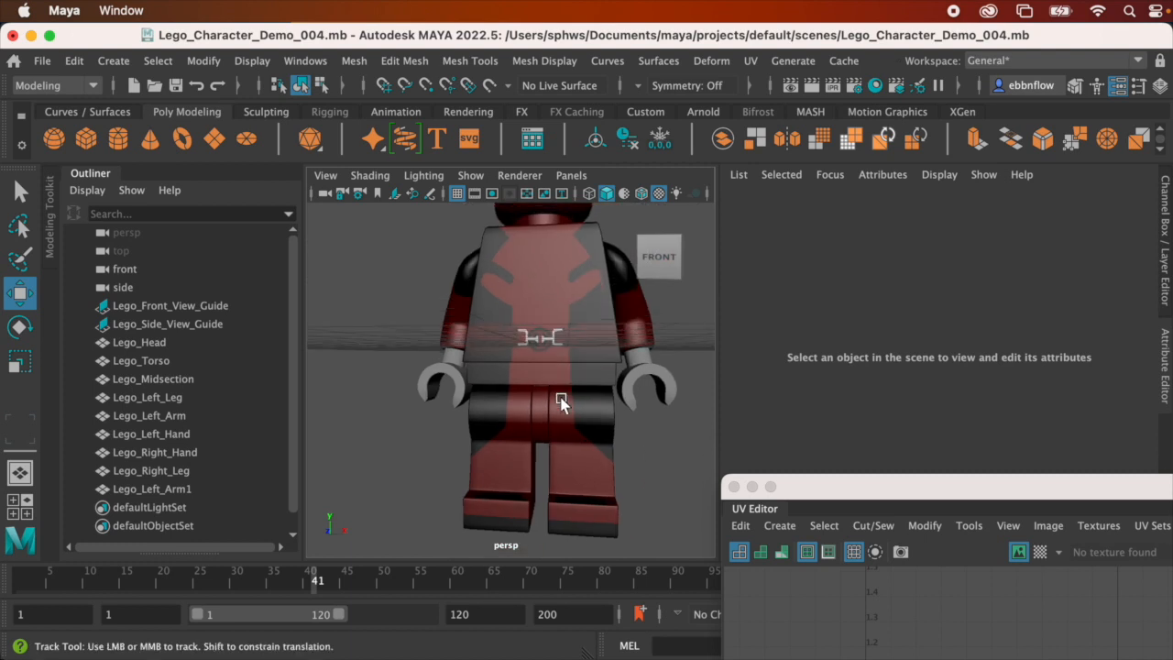
Hide every part of the Lego character except the left hand
{"action": "left_click_drag", "start_coordinate": [474, 282], "coordinate": [587, 389]}
{"action": "key", "text": "q"}
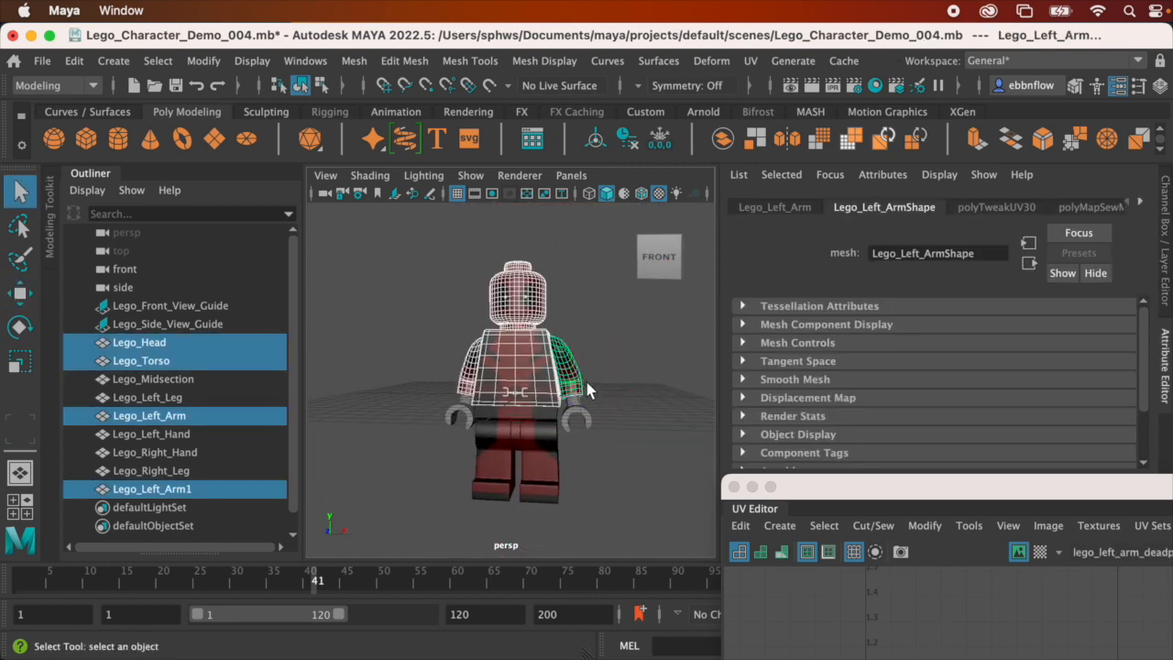
{"action": "left_click", "coordinate": [459, 416], "text": "shift"}
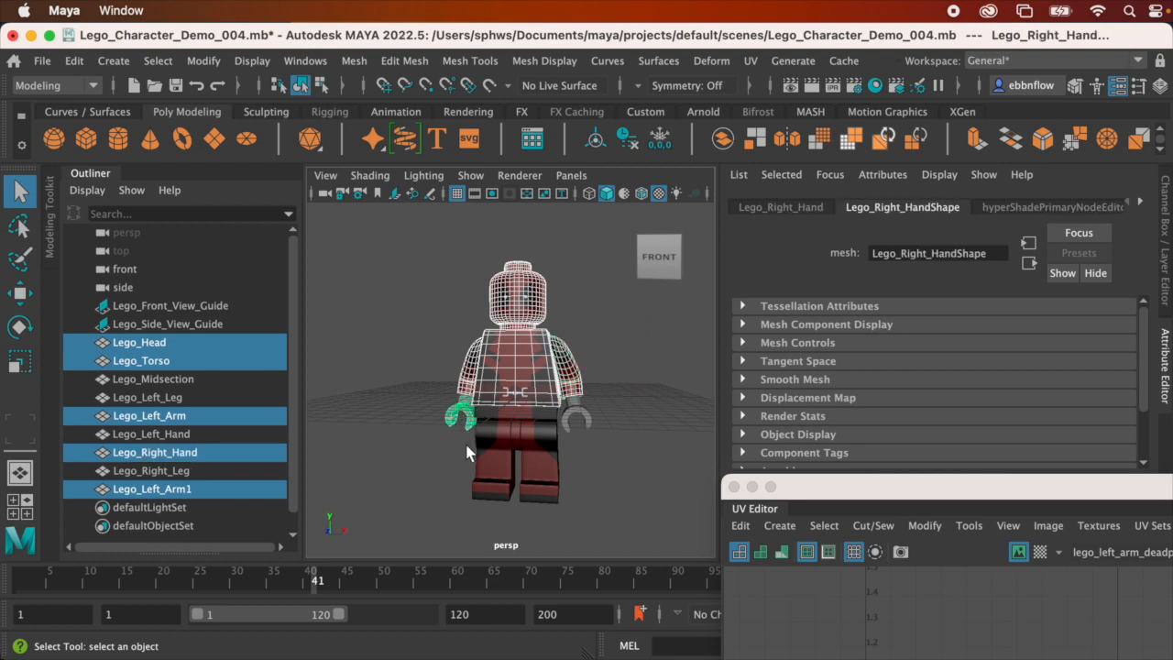
{"action": "left_click_drag", "start_coordinate": [554, 519], "coordinate": [492, 424], "text": "shift"}
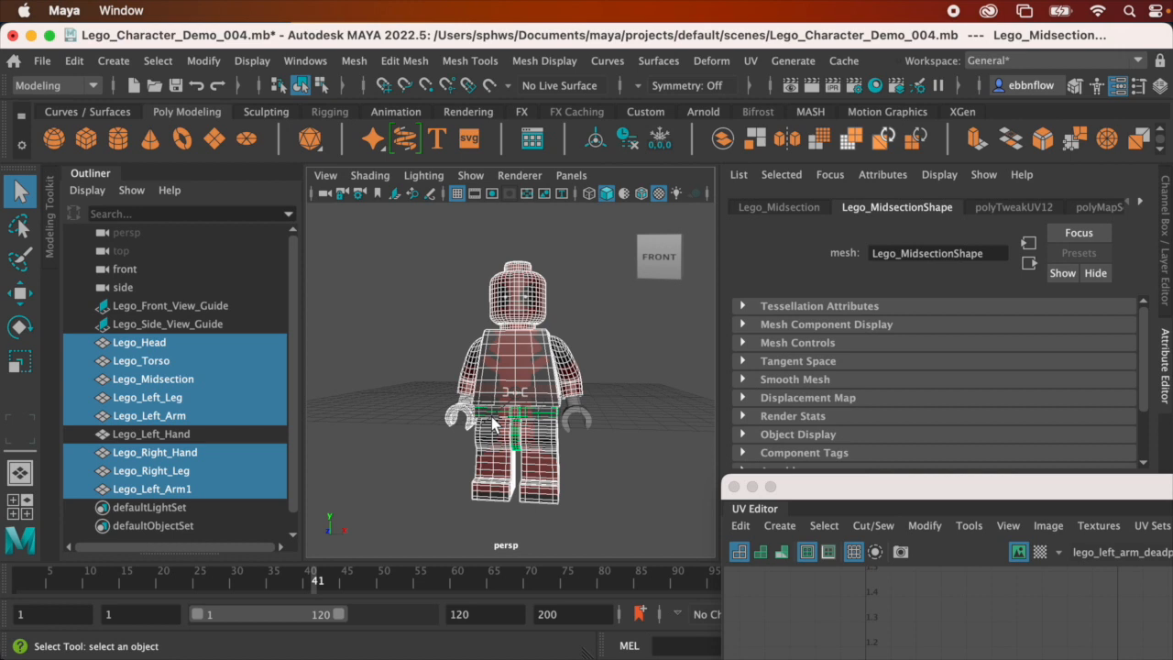
{"action": "key", "text": "ctrl+h"}
Select the left hand and bring the UV Editor window up so its whole UV layout is in view
{"action": "left_click", "coordinate": [576, 417]}
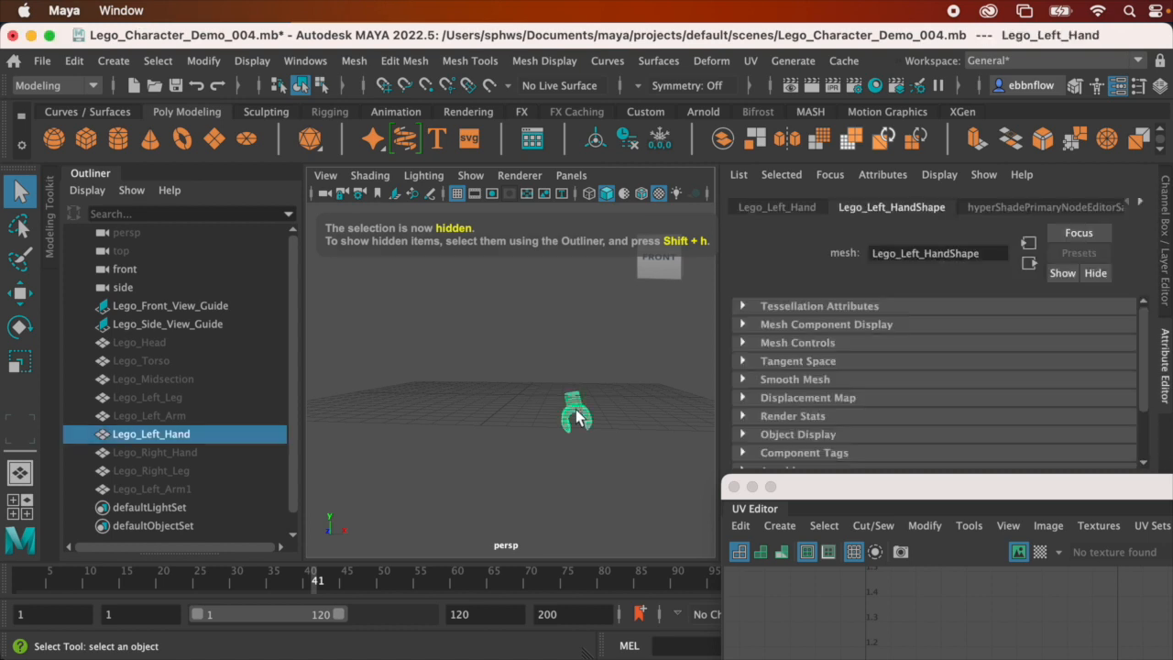
{"action": "left_click_drag", "start_coordinate": [577, 428], "coordinate": [502, 428], "text": "alt"}
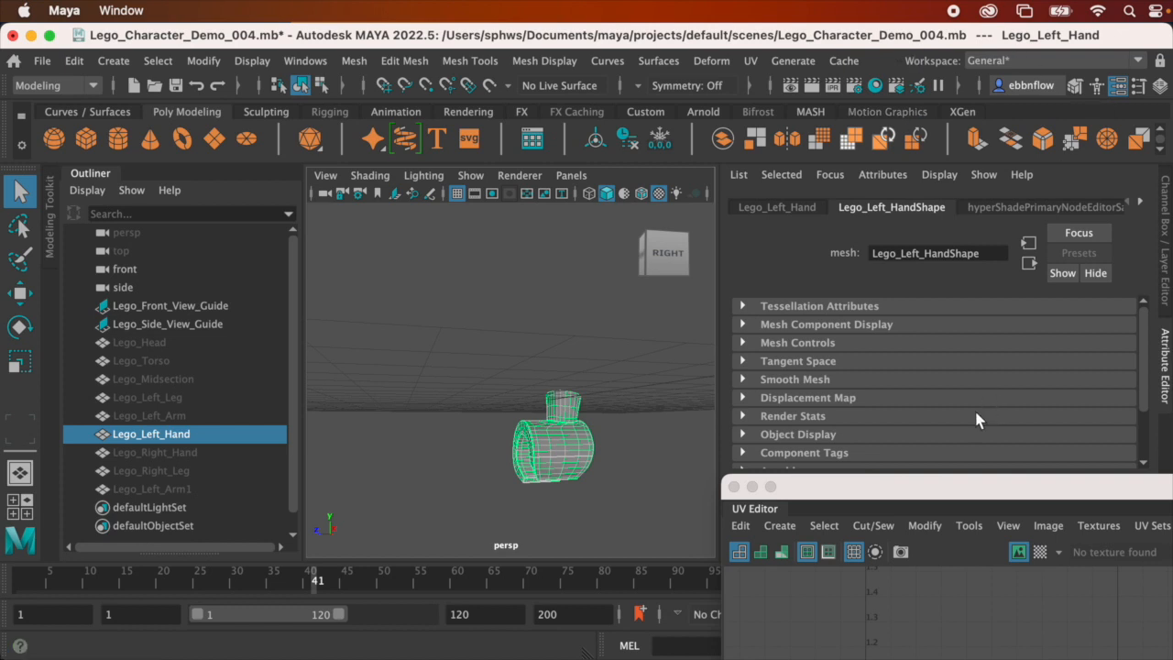
{"action": "left_click_drag", "start_coordinate": [919, 494], "coordinate": [893, 95]}
{"action": "scroll", "coordinate": [1042, 384], "scroll_direction": "down", "scroll_amount": 1}
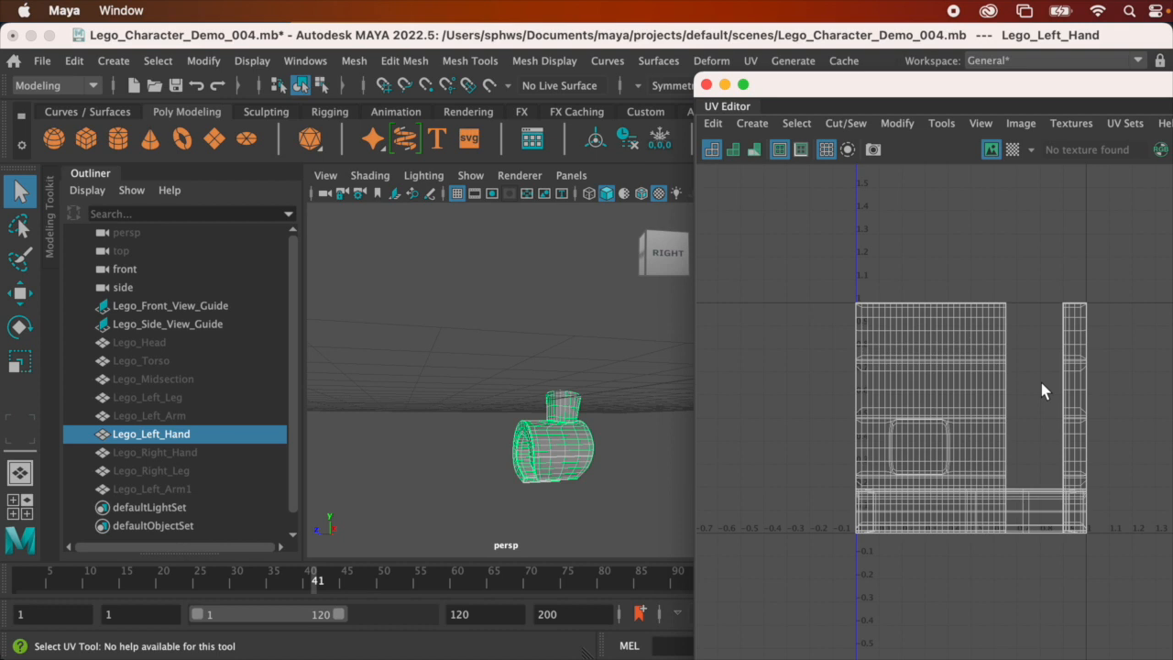
{"action": "scroll", "coordinate": [1019, 451], "scroll_direction": "down", "scroll_amount": 1}
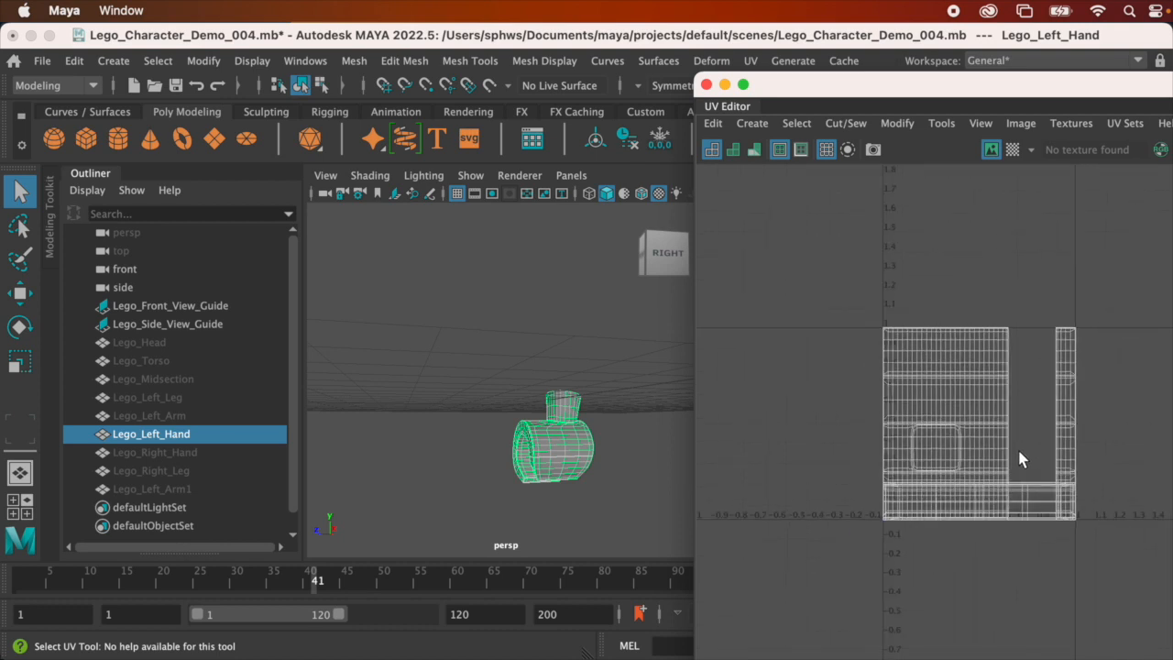
Assign the existing uv_mapping_material to the left hand
{"action": "right_click", "coordinate": [560, 448]}
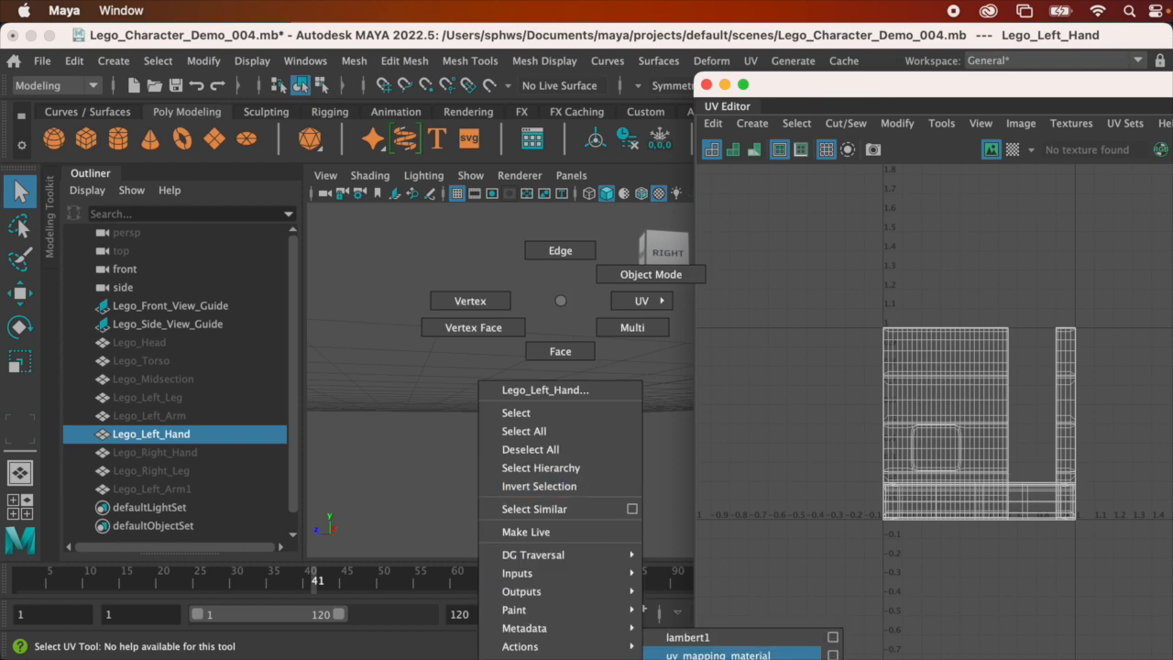
{"action": "left_click", "coordinate": [717, 655]}
Examine how the numbered checker texture falls on the hand's C-shaped grip and wrist peg
{"action": "scroll", "coordinate": [552, 440], "scroll_direction": "up", "scroll_amount": 5}
{"action": "left_click_drag", "start_coordinate": [552, 437], "coordinate": [570, 435], "text": "alt"}
{"action": "middle_click_drag", "start_coordinate": [571, 435], "coordinate": [449, 350], "text": "alt"}
{"action": "mouse_move", "coordinate": [449, 350]}
{"action": "left_mouse_down", "text": "alt"}
{"action": "mouse_move", "coordinate": [510, 362]}
{"action": "mouse_move", "coordinate": [459, 359]}
{"action": "left_mouse_up", "text": "alt"}
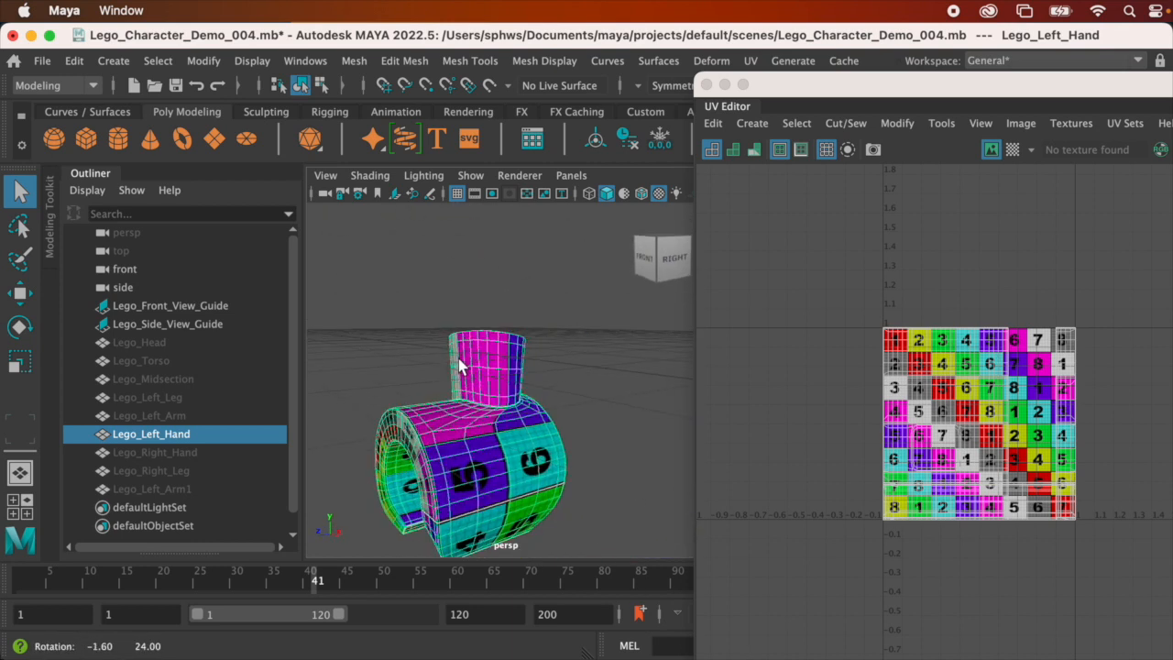
{"action": "middle_click_drag", "start_coordinate": [458, 359], "coordinate": [495, 344], "text": "alt"}
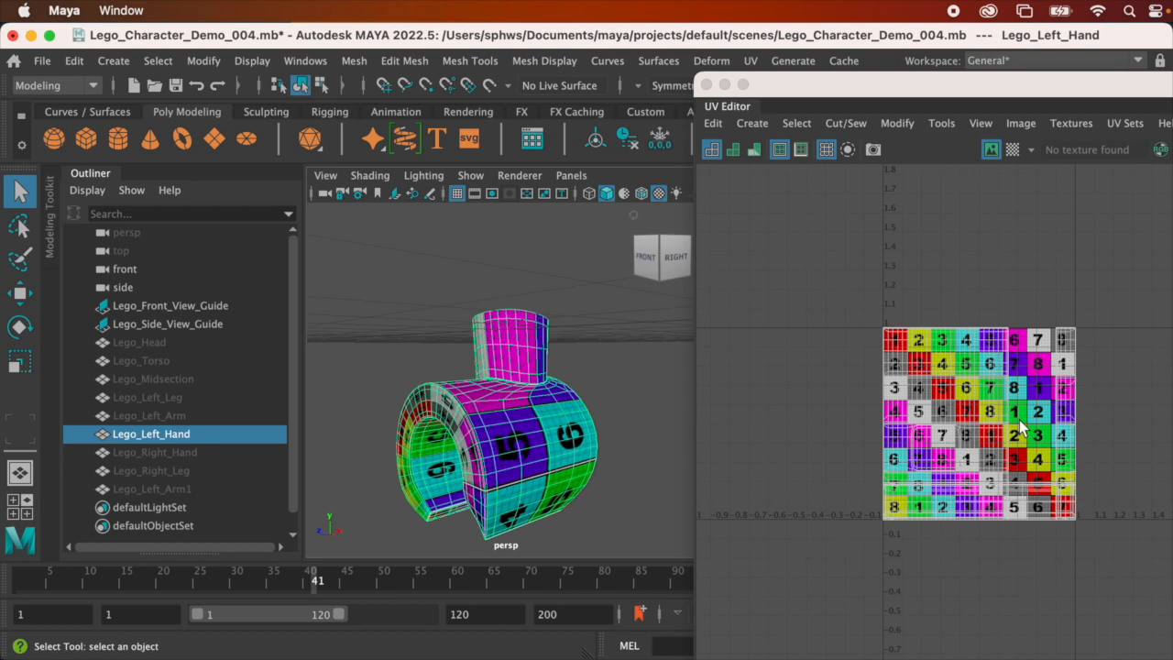
{"action": "scroll", "coordinate": [521, 431], "scroll_direction": "down", "scroll_amount": 5}
{"action": "mouse_move", "coordinate": [521, 404]}
{"action": "left_mouse_down", "text": "alt"}
{"action": "mouse_move", "coordinate": [496, 401]}
{"action": "mouse_move", "coordinate": [550, 410]}
{"action": "mouse_move", "coordinate": [530, 410]}
{"action": "left_mouse_up", "text": "alt"}
{"action": "scroll", "coordinate": [536, 401], "scroll_direction": "up", "scroll_amount": 5}
{"action": "middle_click_drag", "start_coordinate": [537, 402], "coordinate": [504, 384], "text": "alt"}
{"action": "scroll", "coordinate": [511, 354], "scroll_direction": "down", "scroll_amount": 2}
{"action": "scroll", "coordinate": [505, 386], "scroll_direction": "down", "scroll_amount": 4}
{"action": "mouse_move", "coordinate": [573, 378]}
{"action": "left_mouse_down", "text": "alt"}
{"action": "mouse_move", "coordinate": [564, 371]}
{"action": "mouse_move", "coordinate": [586, 375]}
{"action": "left_mouse_up", "text": "alt"}
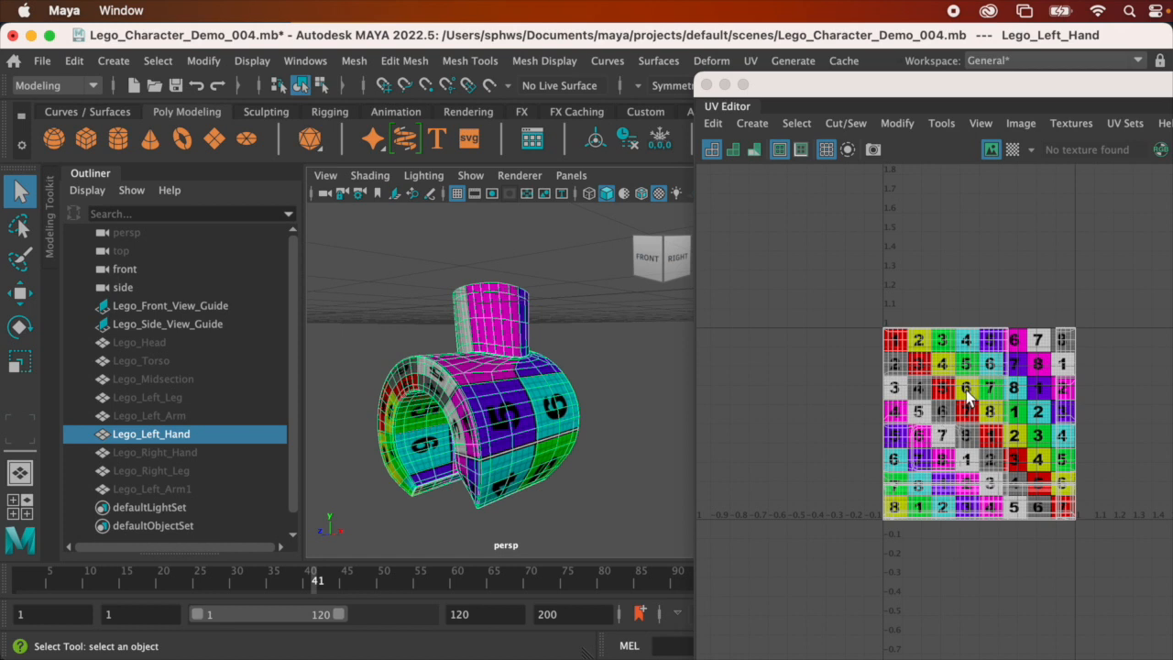
Move all of the hand's UVs out of the textured 0–1 tile into the empty space beside it
{"action": "right_click_drag", "start_coordinate": [969, 394], "coordinate": [1026, 394]}
{"action": "left_click_drag", "start_coordinate": [841, 292], "coordinate": [1110, 584]}
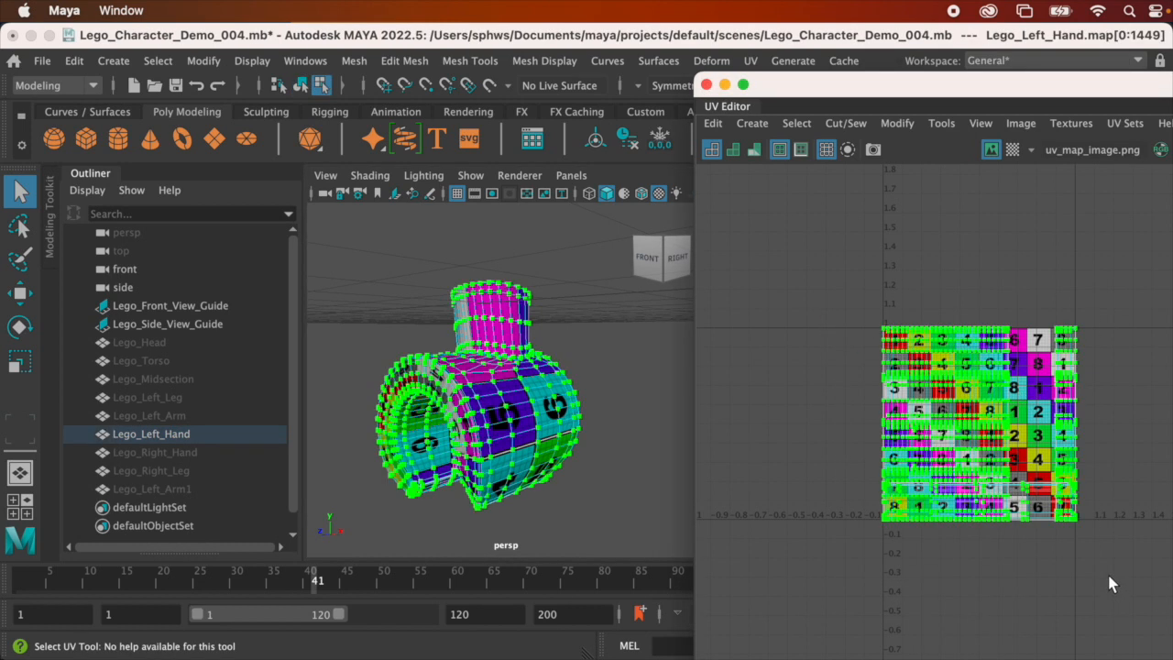
{"action": "key", "text": "w"}
{"action": "scroll", "coordinate": [1023, 469], "scroll_direction": "down", "scroll_amount": 1}
{"action": "middle_click_drag", "start_coordinate": [1023, 472], "coordinate": [811, 408], "text": "alt"}
{"action": "left_click_drag", "start_coordinate": [962, 369], "coordinate": [1110, 391]}
Scale the hand's UV layout down slightly and deselect it
{"action": "key", "text": "e"}
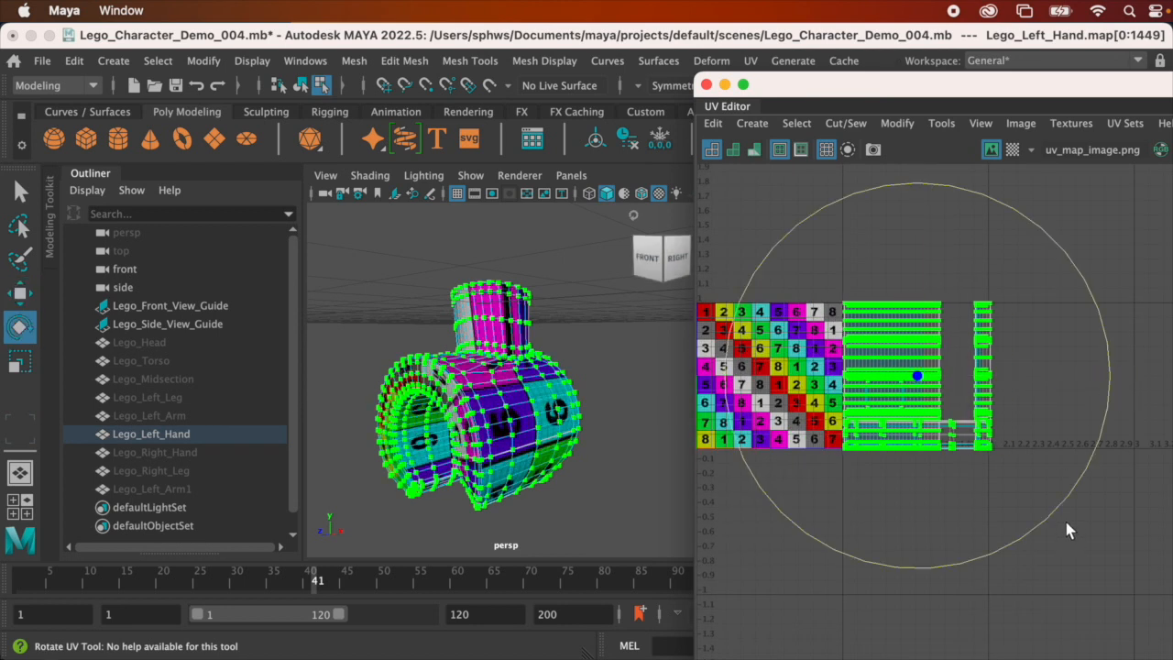
{"action": "key", "text": "r"}
{"action": "left_click_drag", "start_coordinate": [919, 380], "coordinate": [890, 382]}
{"action": "left_click", "coordinate": [825, 504]}
{"action": "middle_click_drag", "start_coordinate": [784, 427], "coordinate": [893, 437], "text": "alt"}
{"action": "scroll", "coordinate": [893, 437], "scroll_direction": "up", "scroll_amount": 1}
Examine the area where the wrist peg meets the hand's grip
{"action": "left_click_drag", "start_coordinate": [499, 409], "coordinate": [507, 411], "text": "alt"}
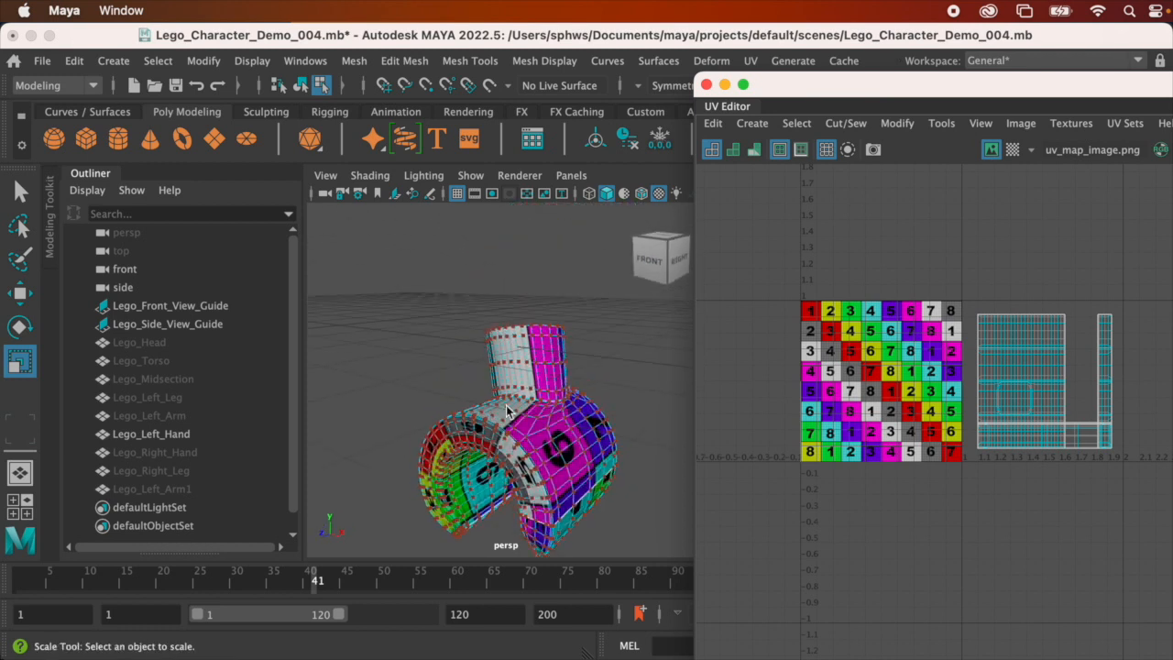
{"action": "scroll", "coordinate": [516, 408], "scroll_direction": "up", "scroll_amount": 5}
{"action": "left_click_drag", "start_coordinate": [521, 383], "coordinate": [506, 335], "text": "alt"}
{"action": "scroll", "coordinate": [531, 352], "scroll_direction": "up", "scroll_amount": 5}
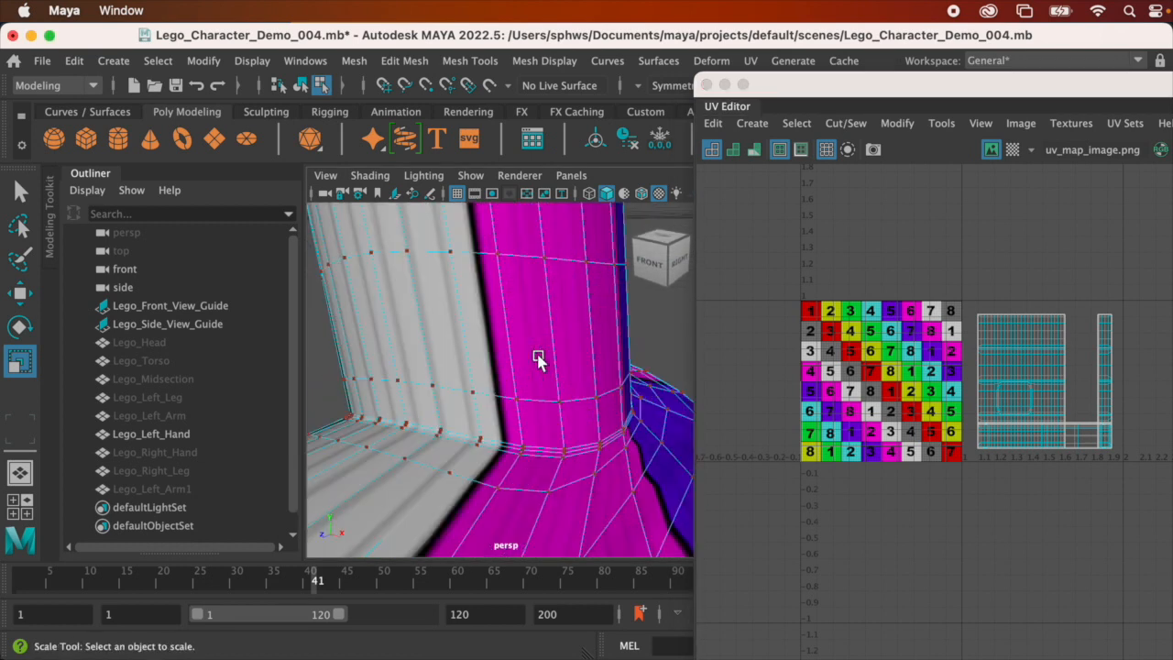
{"action": "key", "text": "q"}
{"action": "left_click_drag", "start_coordinate": [558, 385], "coordinate": [601, 415], "text": "alt"}
{"action": "scroll", "coordinate": [621, 393], "scroll_direction": "up", "scroll_amount": 5}
{"action": "scroll", "coordinate": [619, 393], "scroll_direction": "down", "scroll_amount": 10}
{"action": "left_click_drag", "start_coordinate": [615, 395], "coordinate": [612, 388], "text": "alt"}
{"action": "scroll", "coordinate": [619, 389], "scroll_direction": "up", "scroll_amount": 5}
Switch the left hand to edge selection
{"action": "right_click_drag", "start_coordinate": [584, 413], "coordinate": [633, 358]}
{"action": "left_click", "coordinate": [976, 440]}
{"action": "left_click", "coordinate": [1025, 359]}
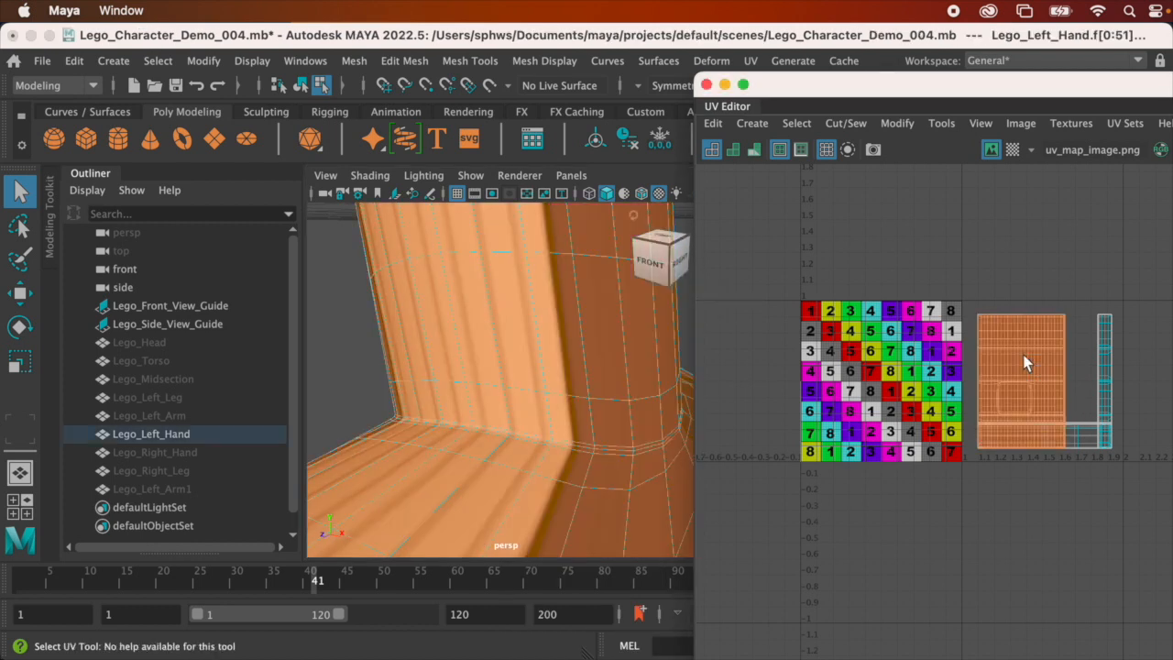
{"action": "right_click", "coordinate": [1025, 359]}
{"action": "left_click", "coordinate": [1023, 306]}
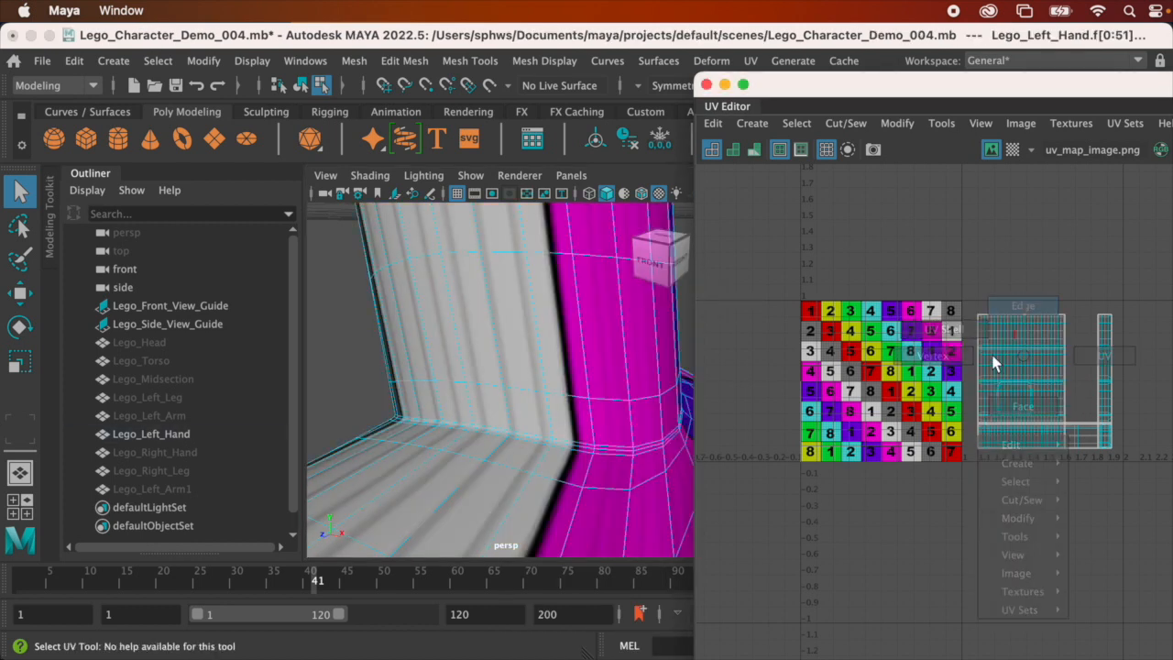
Try selecting the edge loop around the wrist peg's base, and display the hand shaded without its texture
{"action": "scroll", "coordinate": [518, 473], "scroll_direction": "down", "scroll_amount": 5}
{"action": "left_click_drag", "start_coordinate": [519, 477], "coordinate": [476, 475], "text": "alt"}
{"action": "middle_click_drag", "start_coordinate": [476, 476], "coordinate": [611, 459], "text": "alt"}
{"action": "scroll", "coordinate": [566, 456], "scroll_direction": "up", "scroll_amount": 5}
{"action": "left_click_drag", "start_coordinate": [565, 456], "coordinate": [549, 454], "text": "alt"}
{"action": "scroll", "coordinate": [534, 465], "scroll_direction": "down", "scroll_amount": 2}
{"action": "scroll", "coordinate": [534, 465], "scroll_direction": "up", "scroll_amount": 5}
{"action": "scroll", "coordinate": [534, 465], "scroll_direction": "down", "scroll_amount": 5}
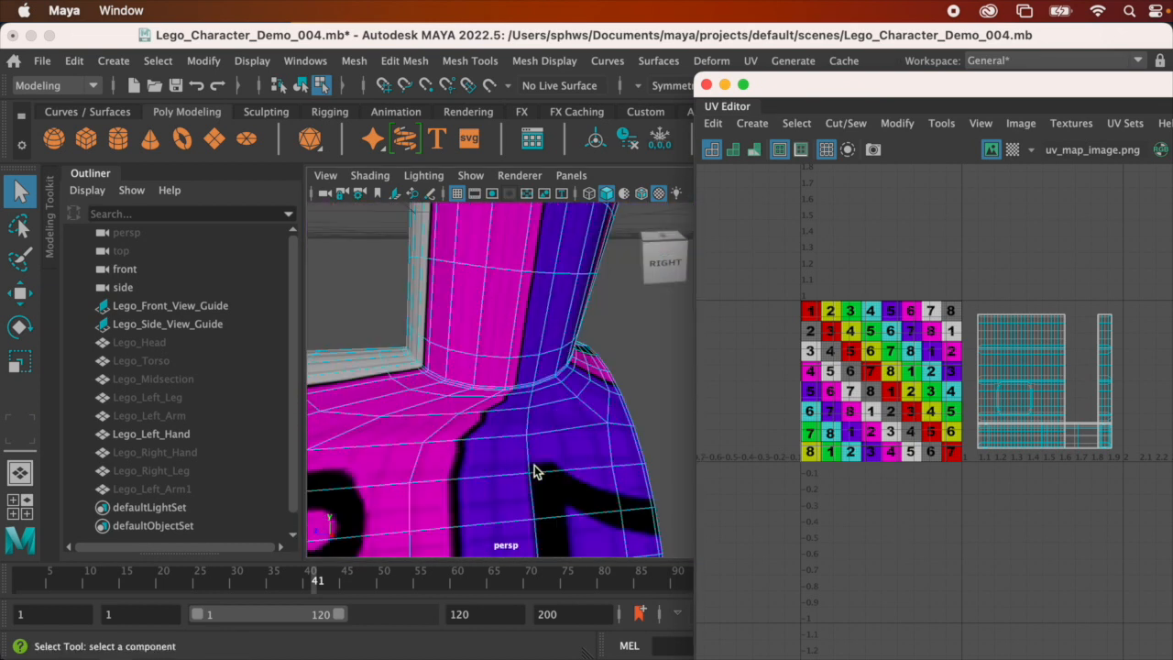
{"action": "double_click", "coordinate": [515, 396]}
{"action": "left_click_drag", "start_coordinate": [415, 375], "coordinate": [428, 373], "text": "alt"}
{"action": "scroll", "coordinate": [428, 373], "scroll_direction": "up", "scroll_amount": 4}
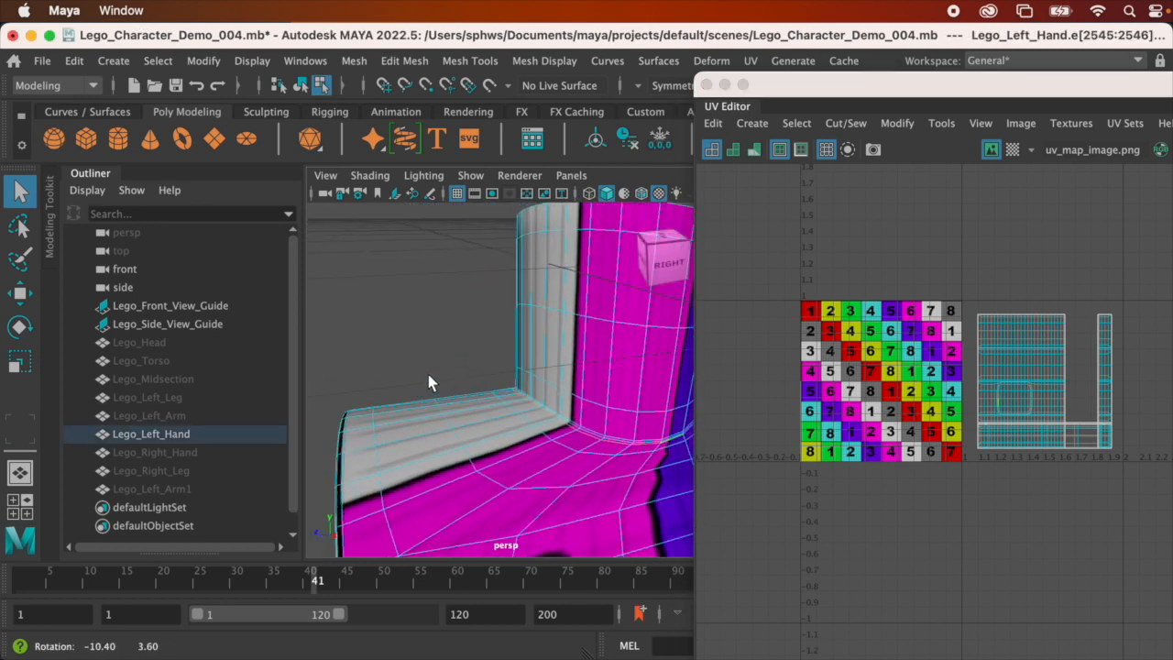
{"action": "left_click_drag", "start_coordinate": [597, 449], "coordinate": [588, 448], "text": "alt"}
{"action": "mouse_move", "coordinate": [519, 461]}
{"action": "left_mouse_down", "text": "alt"}
{"action": "mouse_move", "coordinate": [374, 431]}
{"action": "mouse_move", "coordinate": [448, 439]}
{"action": "left_mouse_up", "text": "alt"}
{"action": "key", "text": "5"}
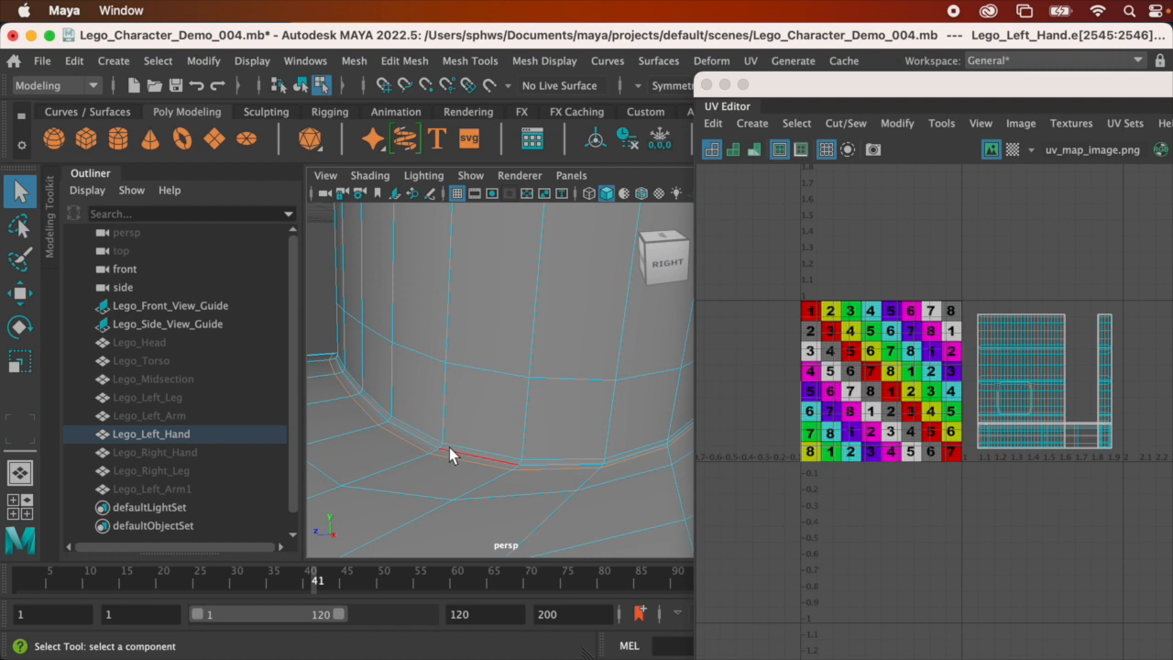
Cut the UVs along the edge loop where the wrist peg meets the hand's grip
{"action": "left_click", "coordinate": [449, 455]}
{"action": "left_click_drag", "start_coordinate": [449, 455], "coordinate": [485, 447], "text": "alt"}
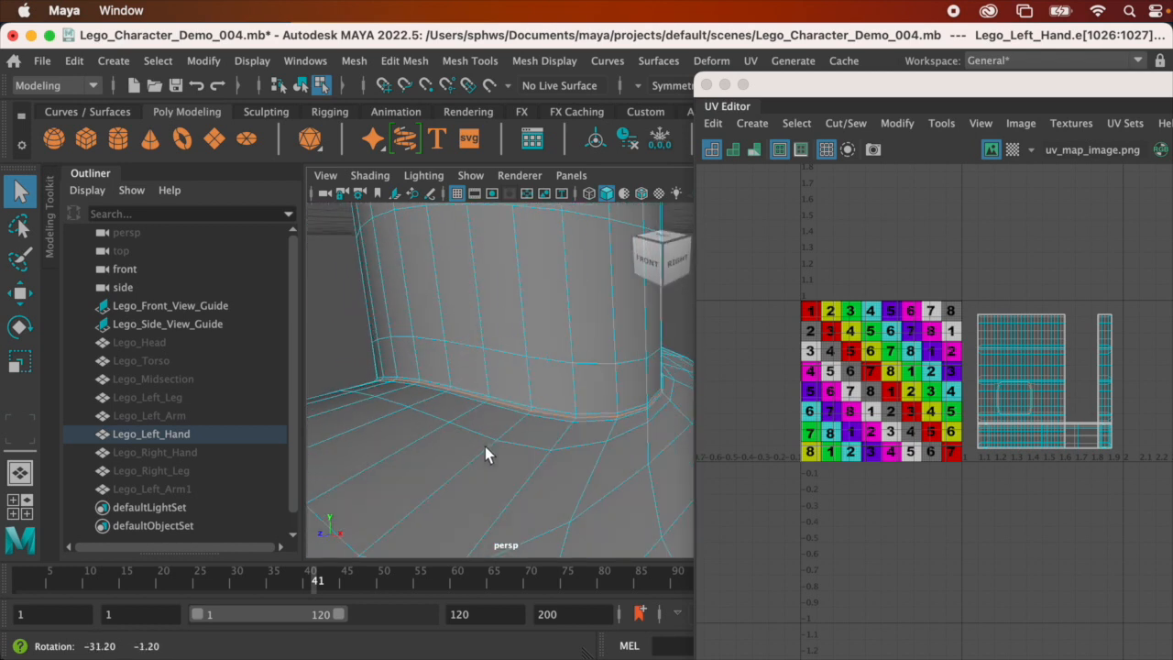
{"action": "left_click", "coordinate": [850, 123]}
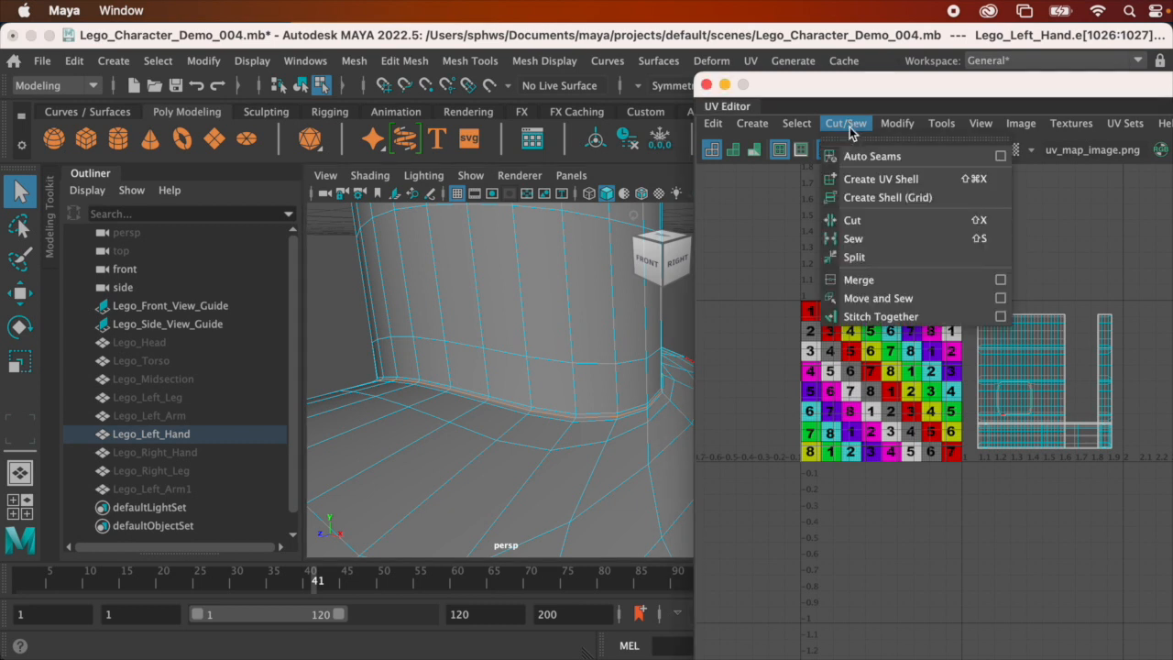
{"action": "left_click", "coordinate": [850, 222]}
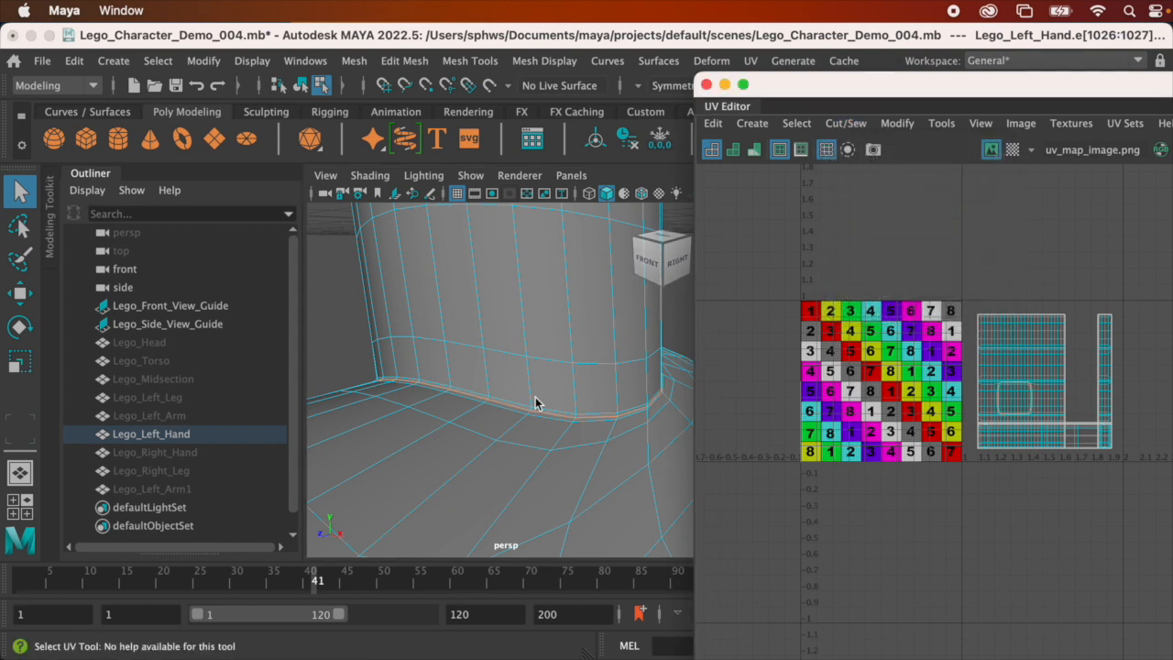
Cut the UVs along the edge loop around the wrist peg's top rim
{"action": "scroll", "coordinate": [595, 396], "scroll_direction": "down", "scroll_amount": 5}
{"action": "mouse_move", "coordinate": [511, 392]}
{"action": "left_mouse_down", "text": "alt"}
{"action": "mouse_move", "coordinate": [505, 412]}
{"action": "mouse_move", "coordinate": [498, 347]}
{"action": "mouse_move", "coordinate": [510, 387]}
{"action": "left_mouse_up", "text": "alt"}
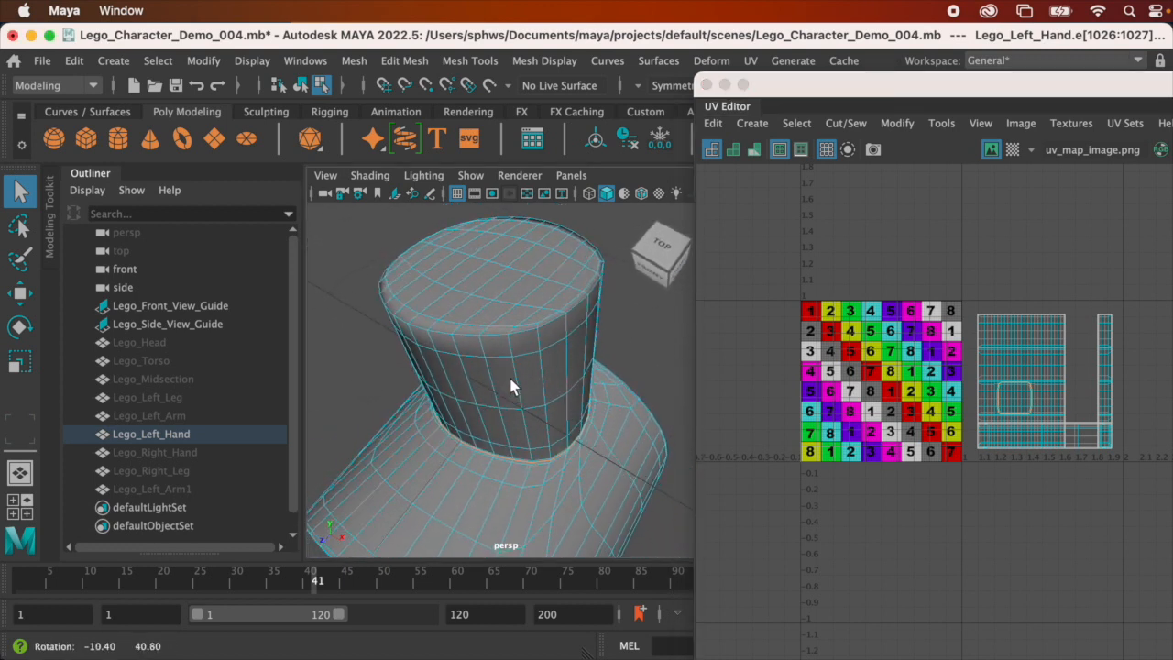
{"action": "scroll", "coordinate": [512, 383], "scroll_direction": "up", "scroll_amount": 3}
{"action": "left_click_drag", "start_coordinate": [528, 317], "coordinate": [480, 315], "text": "alt"}
{"action": "double_click", "coordinate": [560, 317]}
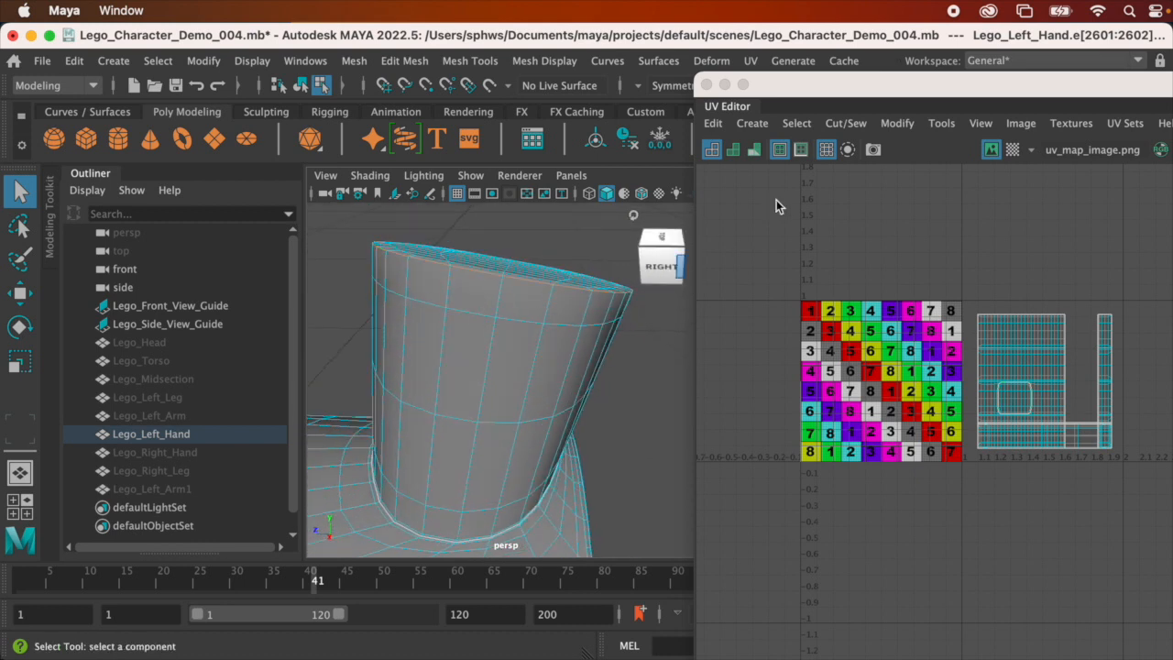
{"action": "left_click", "coordinate": [835, 124]}
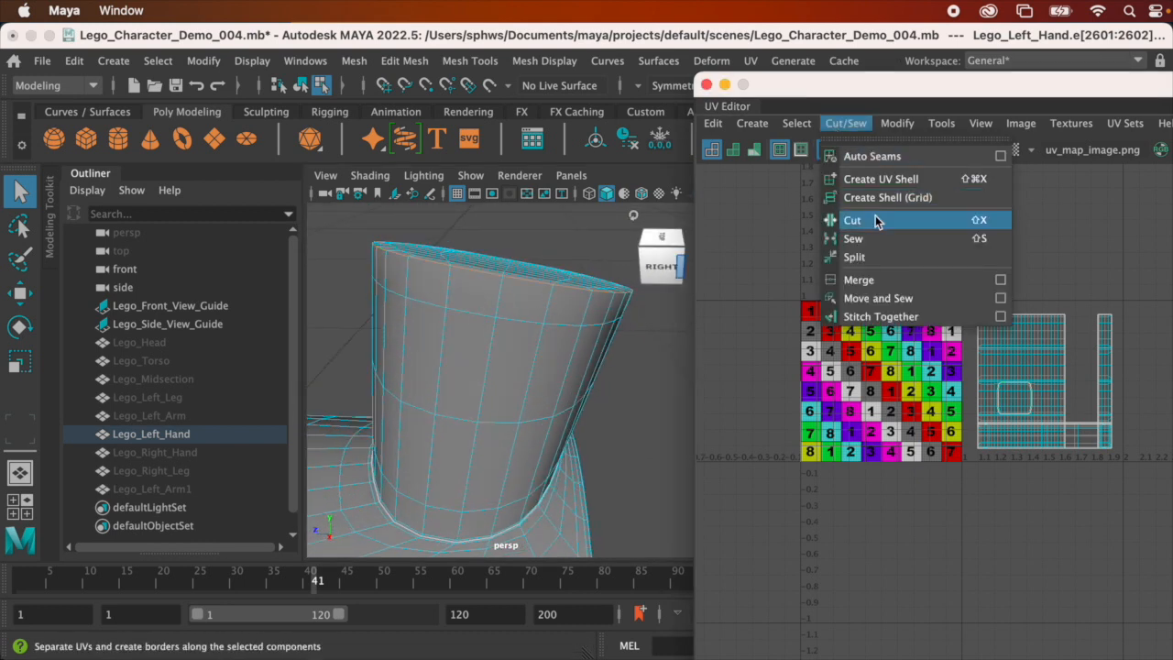
{"action": "left_click", "coordinate": [876, 220]}
Select the UV shell of the wrist peg's top cap and move it to the empty space below the main layout
{"action": "scroll", "coordinate": [577, 396], "scroll_direction": "down", "scroll_amount": 4}
{"action": "left_click_drag", "start_coordinate": [578, 396], "coordinate": [676, 377], "text": "alt"}
{"action": "left_click_drag", "start_coordinate": [578, 401], "coordinate": [537, 413], "text": "alt"}
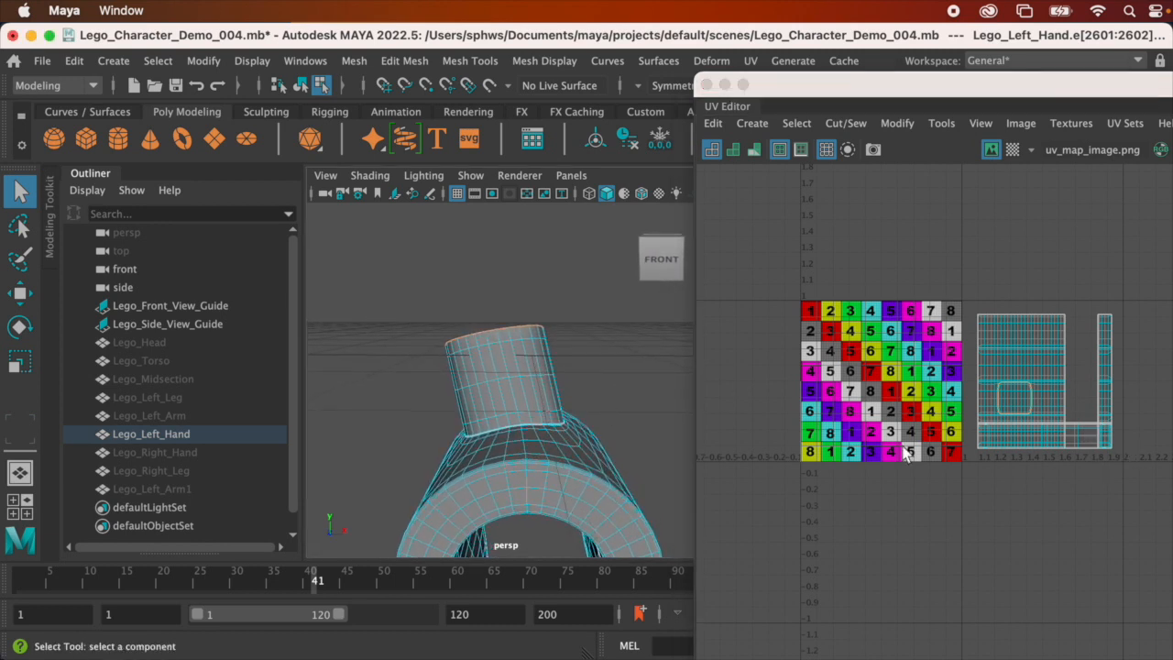
{"action": "right_click_drag", "start_coordinate": [493, 364], "coordinate": [555, 345]}
{"action": "left_click_drag", "start_coordinate": [549, 346], "coordinate": [510, 370], "text": "alt"}
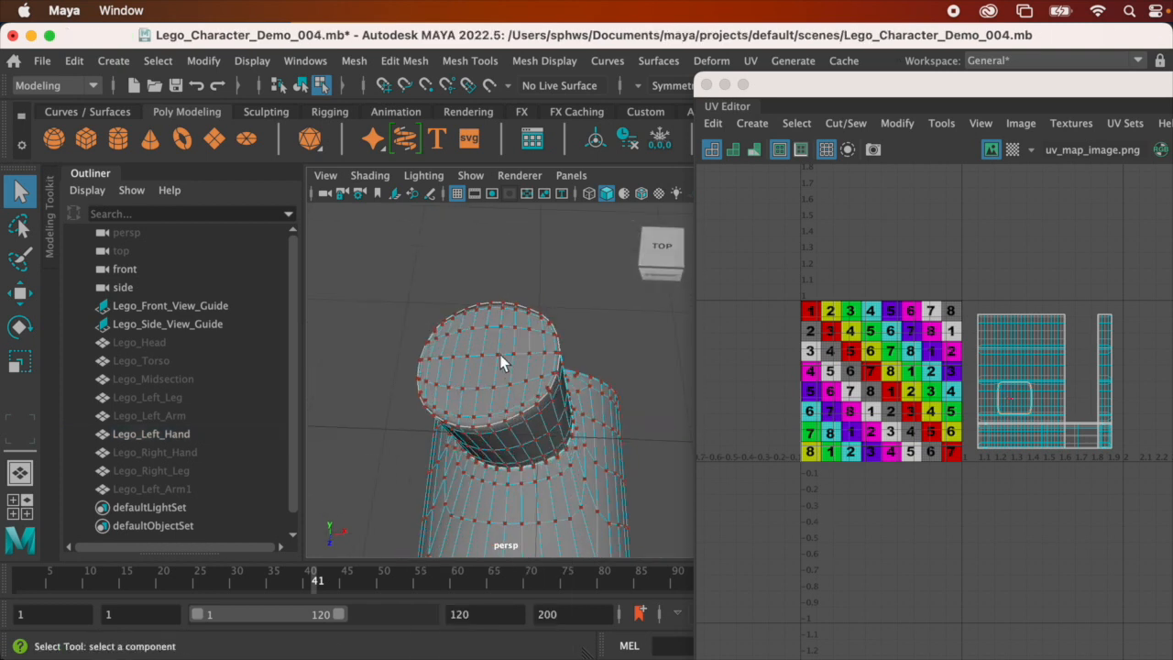
{"action": "left_click", "coordinate": [498, 357]}
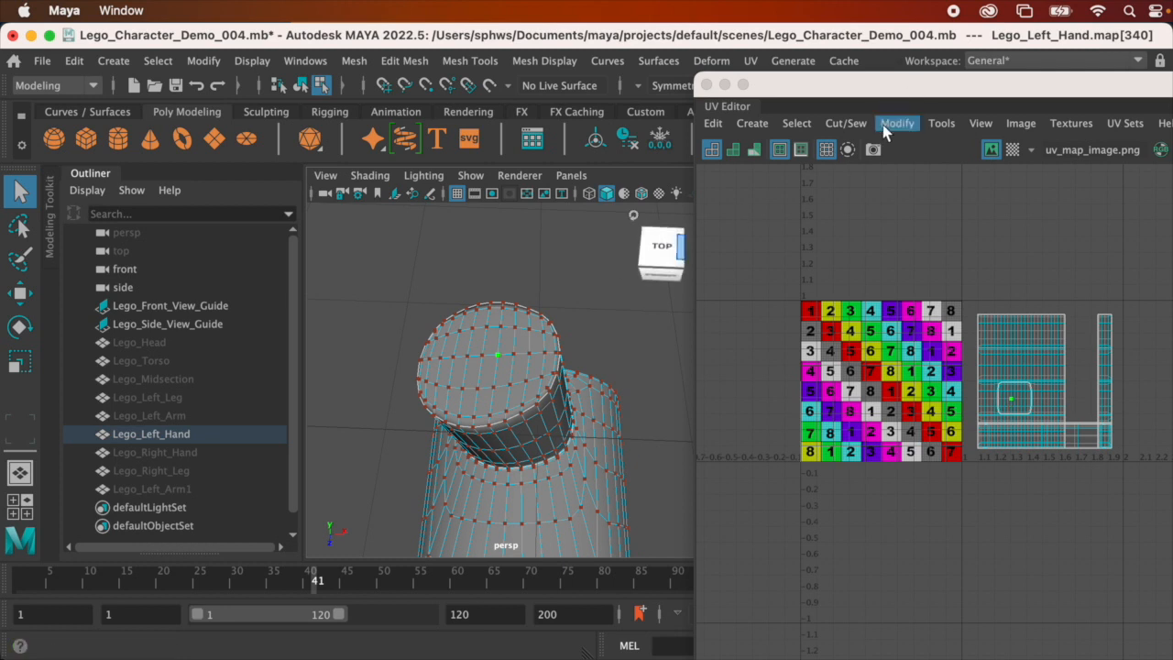
{"action": "left_click", "coordinate": [797, 123]}
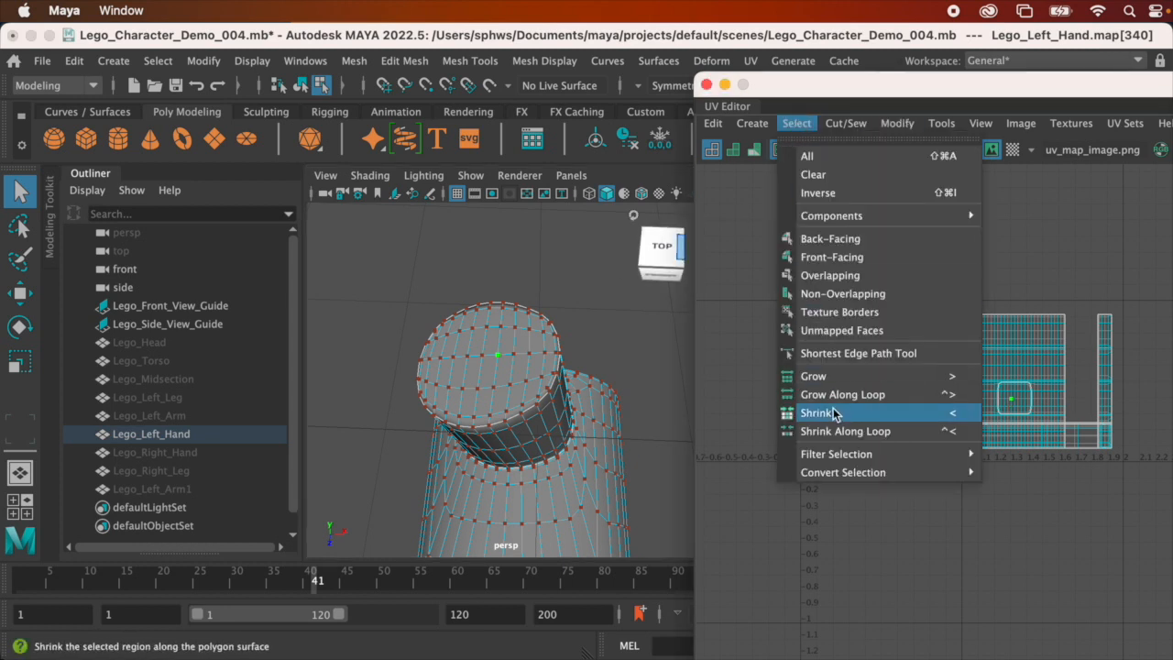
{"action": "mouse_move", "coordinate": [836, 465]}
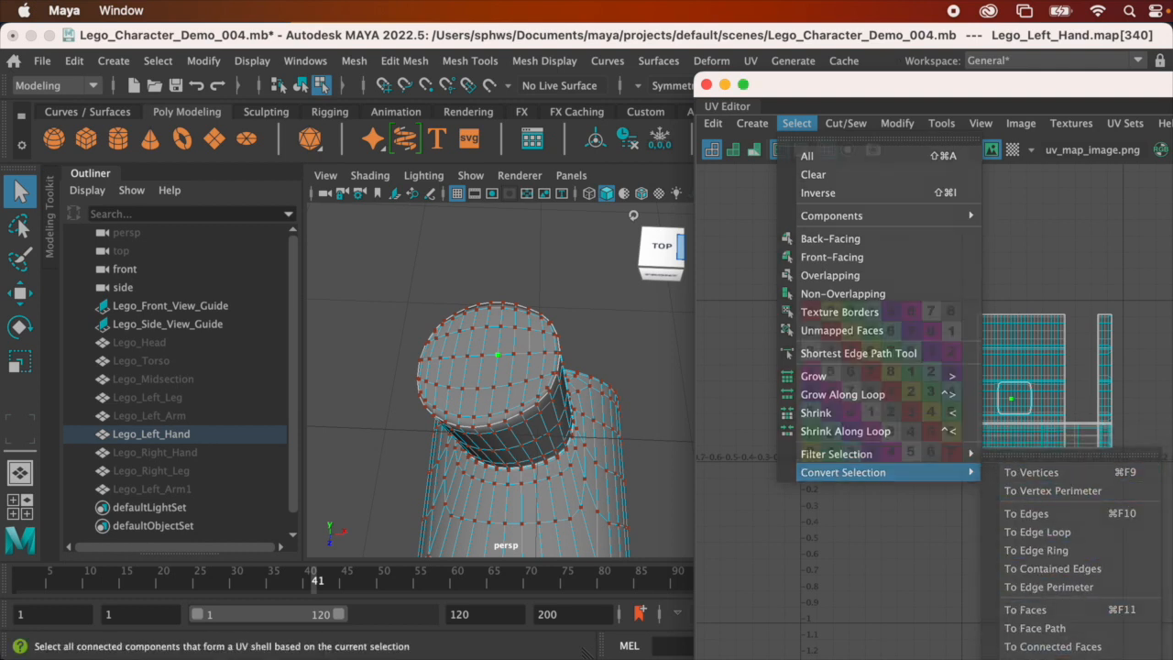
{"action": "left_click", "coordinate": [1045, 659]}
{"action": "key", "text": "w"}
{"action": "left_click_drag", "start_coordinate": [1025, 404], "coordinate": [1015, 496]}
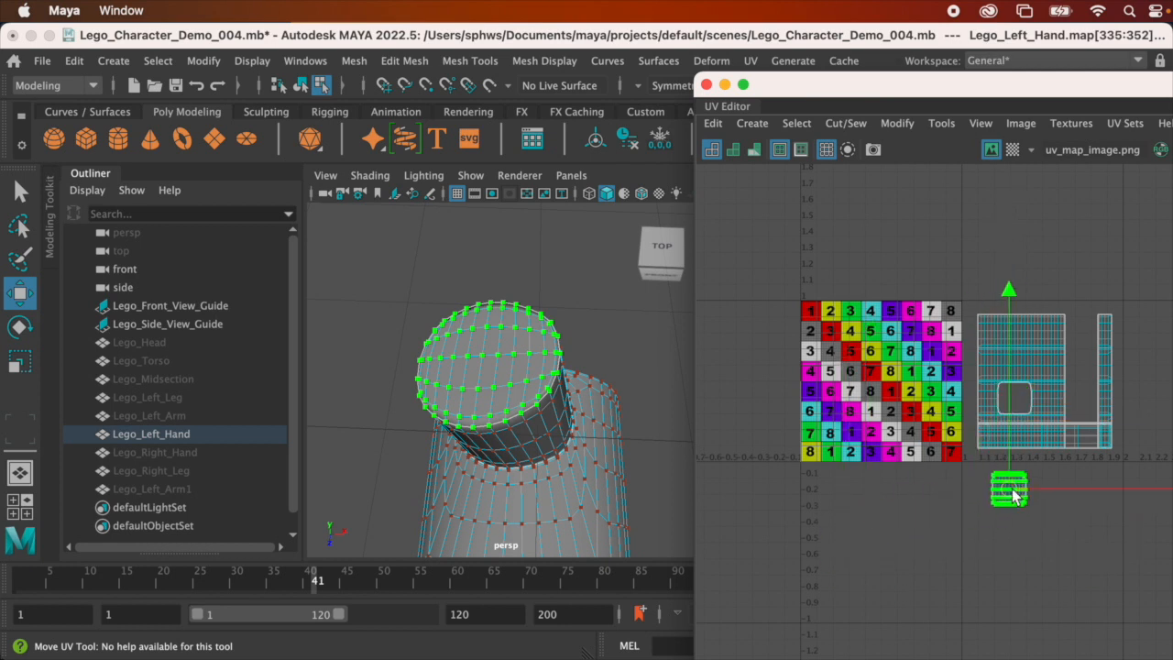
Select the UV shell of the wrist peg's side wall and move it to the empty space diagonally below the cap's shell
{"action": "scroll", "coordinate": [1036, 398], "scroll_direction": "up", "scroll_amount": 5}
{"action": "scroll", "coordinate": [1015, 431], "scroll_direction": "up", "scroll_amount": 5}
{"action": "middle_click_drag", "start_coordinate": [882, 427], "coordinate": [897, 422], "text": "alt"}
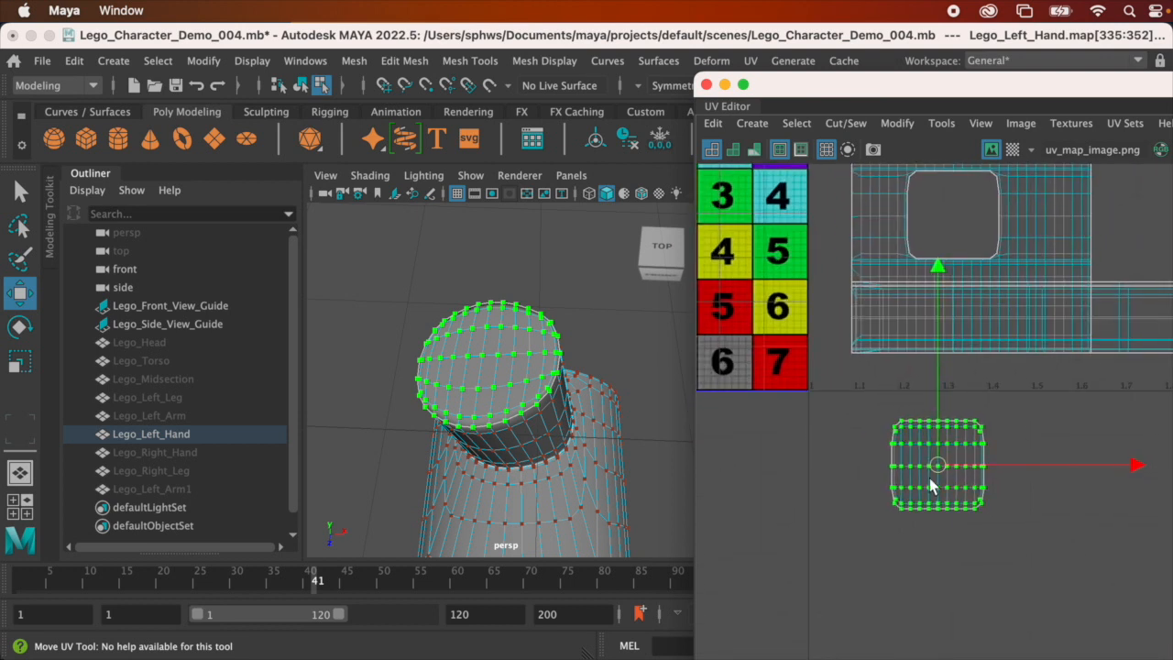
{"action": "left_click_drag", "start_coordinate": [450, 400], "coordinate": [463, 360], "text": "alt"}
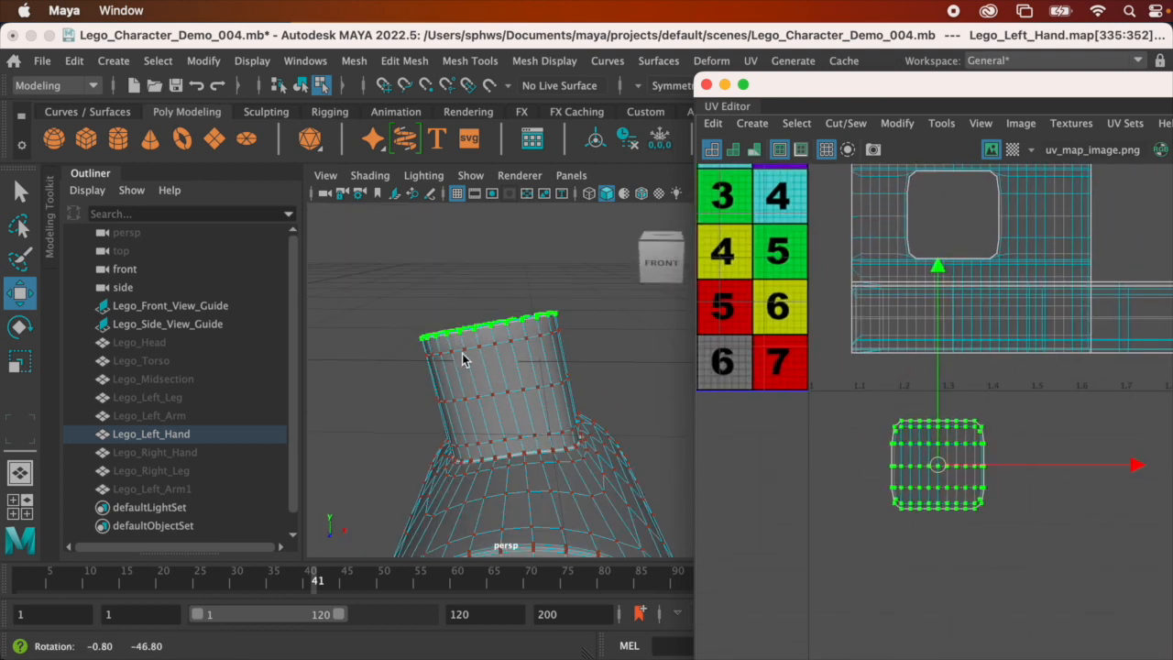
{"action": "left_click", "coordinate": [511, 397]}
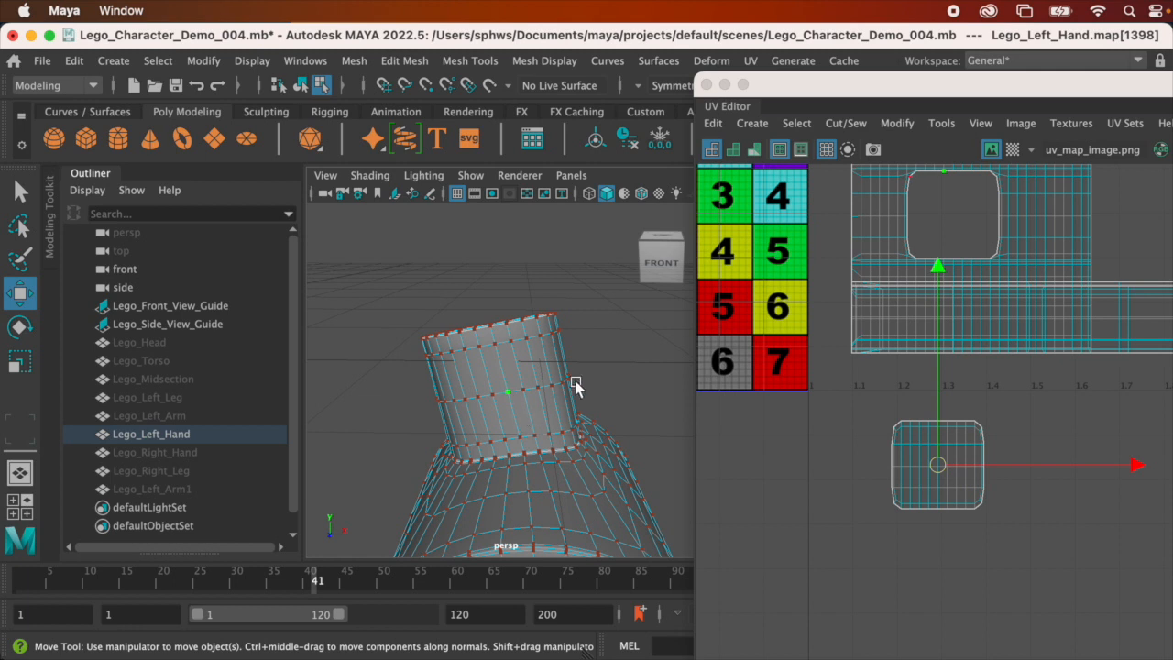
{"action": "left_click_drag", "start_coordinate": [574, 385], "coordinate": [541, 381], "text": "alt"}
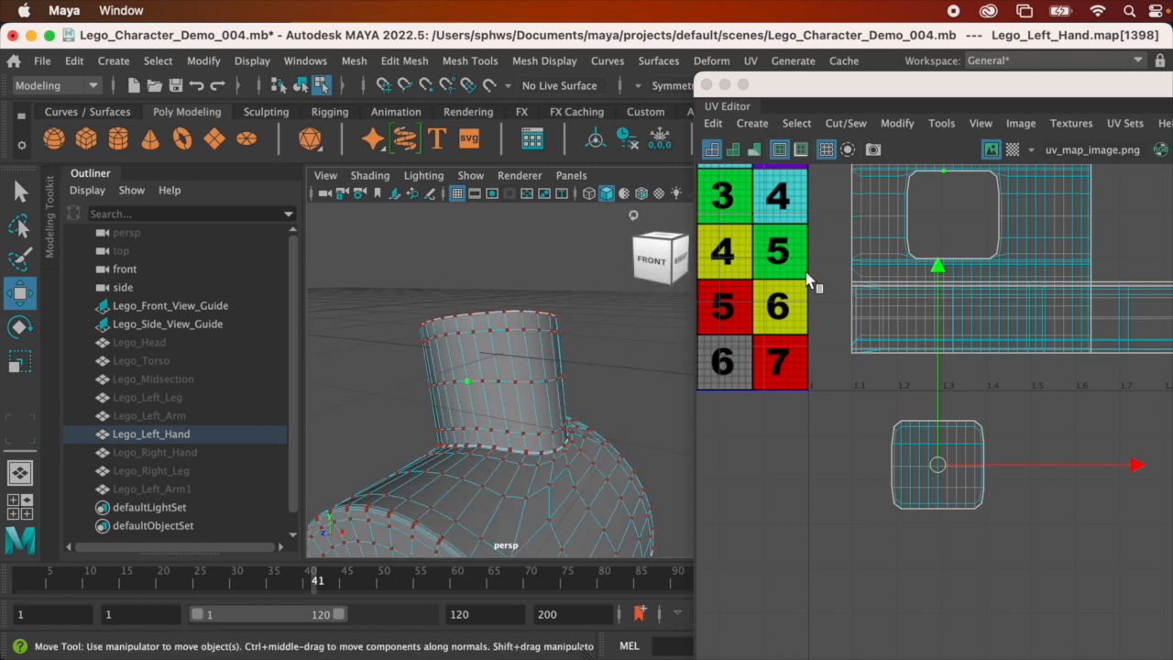
{"action": "left_click", "coordinate": [798, 131]}
{"action": "mouse_move", "coordinate": [866, 475]}
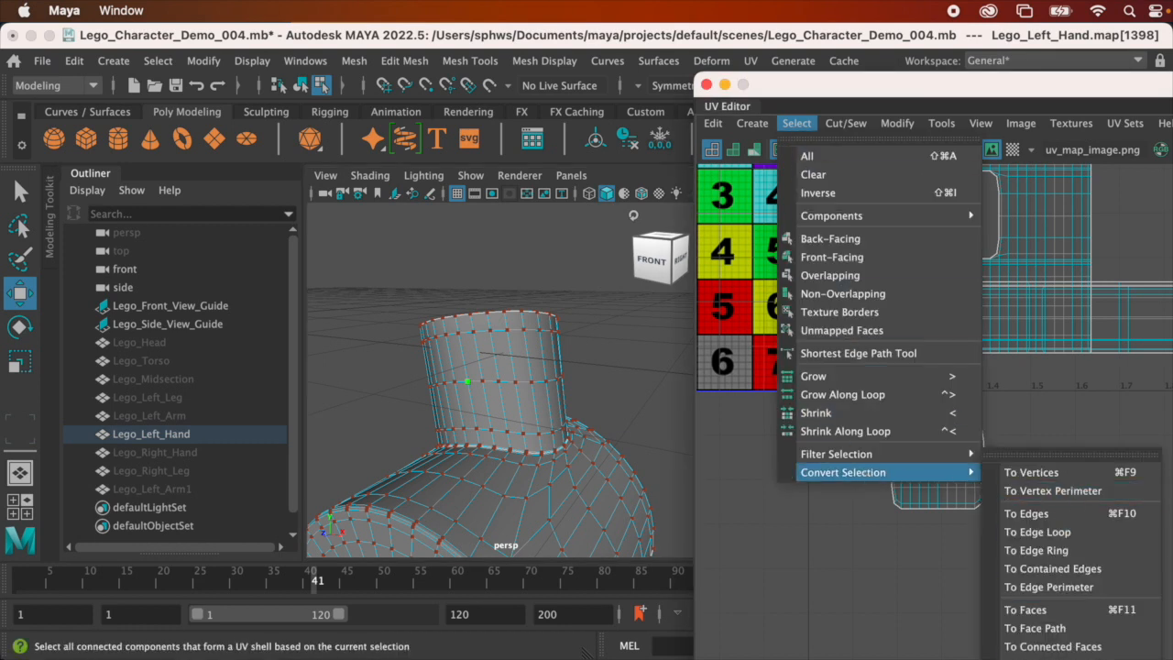
{"action": "left_click", "coordinate": [1036, 659]}
{"action": "left_click_drag", "start_coordinate": [959, 271], "coordinate": [1061, 558]}
{"action": "middle_click_drag", "start_coordinate": [1023, 463], "coordinate": [957, 287], "text": "alt"}
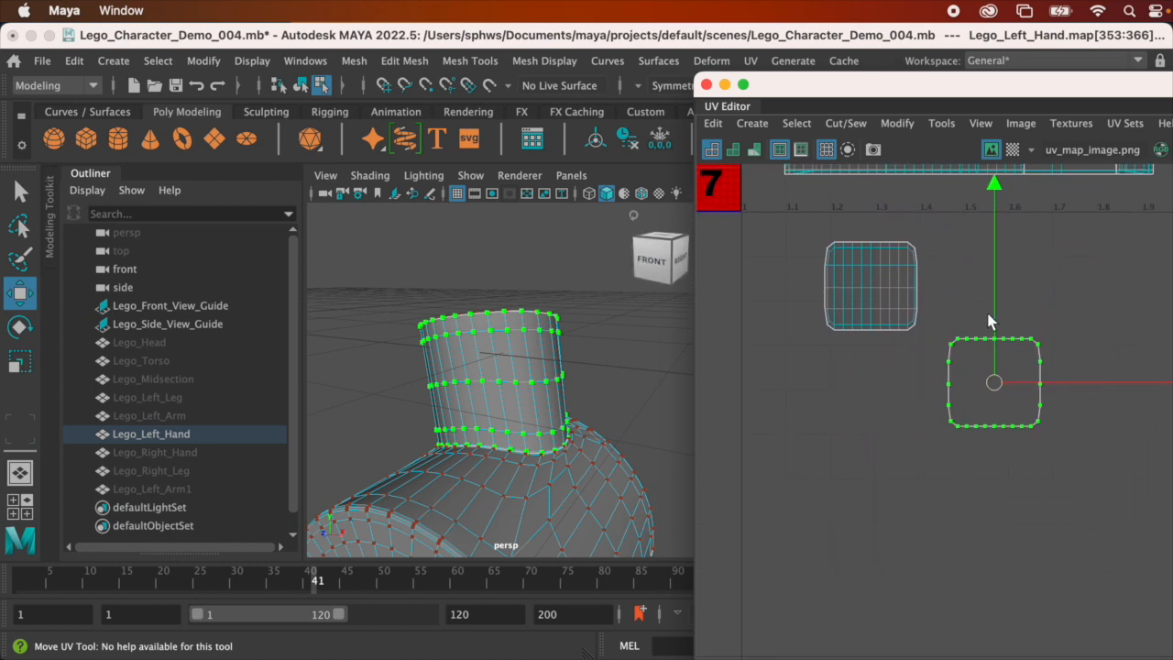
{"action": "left_click_drag", "start_coordinate": [1011, 390], "coordinate": [926, 438]}
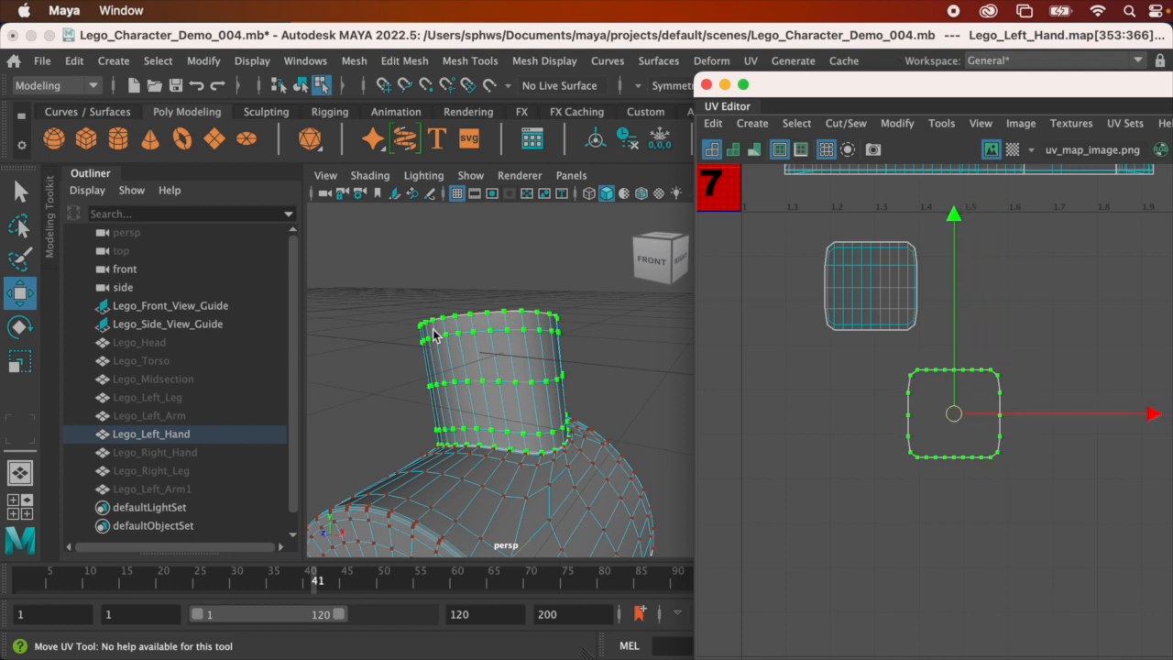
Display the hand with its numbered checker texture and examine the mapping on the wrist peg's sides and top cap
{"action": "left_click_drag", "start_coordinate": [547, 340], "coordinate": [551, 371], "text": "alt"}
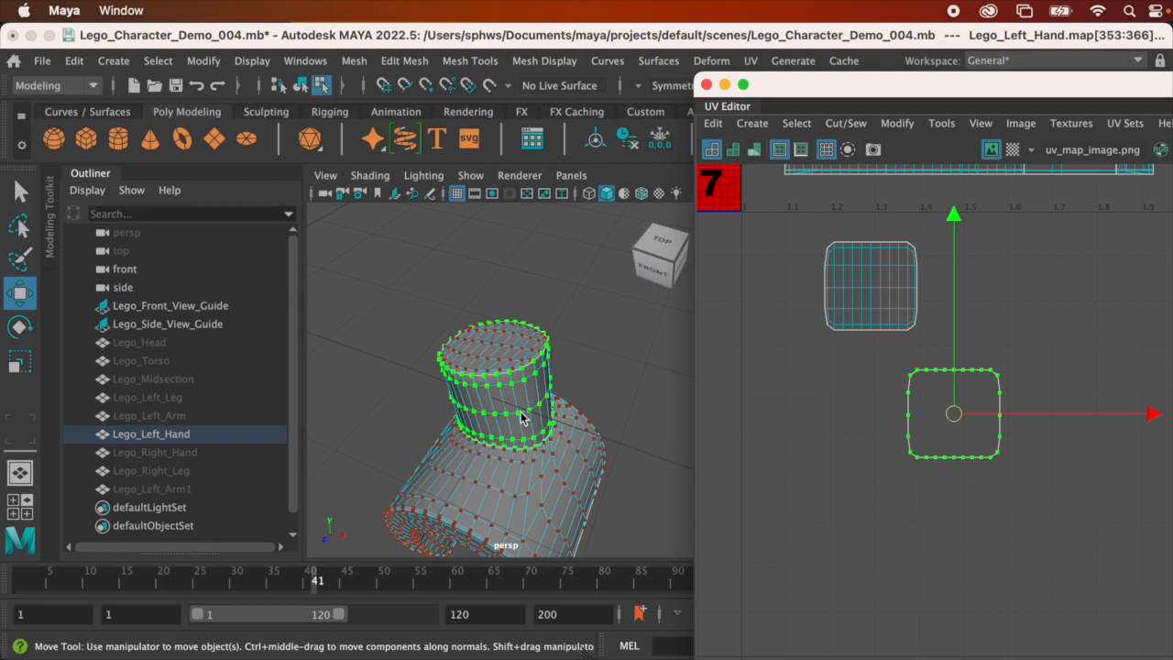
{"action": "key", "text": "6"}
{"action": "left_click_drag", "start_coordinate": [498, 418], "coordinate": [548, 391], "text": "alt"}
{"action": "left_click_drag", "start_coordinate": [467, 378], "coordinate": [503, 413], "text": "alt"}
{"action": "middle_click_drag", "start_coordinate": [503, 413], "coordinate": [505, 406], "text": "alt"}
{"action": "left_click_drag", "start_coordinate": [505, 405], "coordinate": [563, 383], "text": "alt"}
{"action": "scroll", "coordinate": [530, 362], "scroll_direction": "up", "scroll_amount": 2}
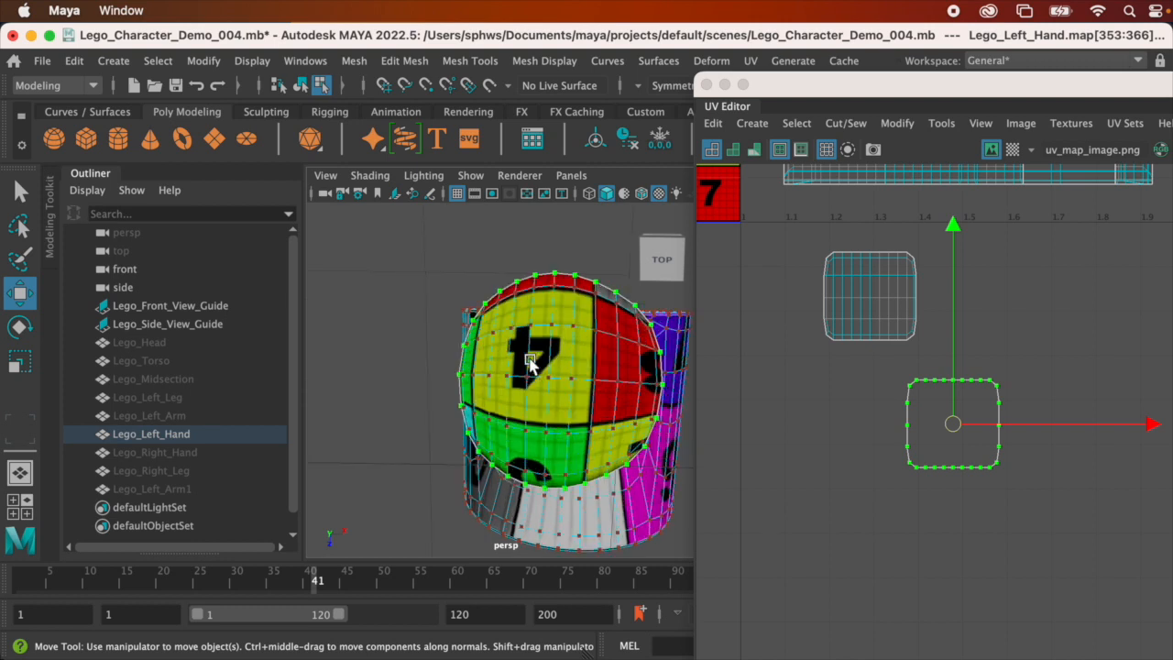
Select the wrist peg's top cap shell, convert the selection to faces, and apply a planar UV projection
{"action": "left_click_drag", "start_coordinate": [798, 236], "coordinate": [949, 348]}
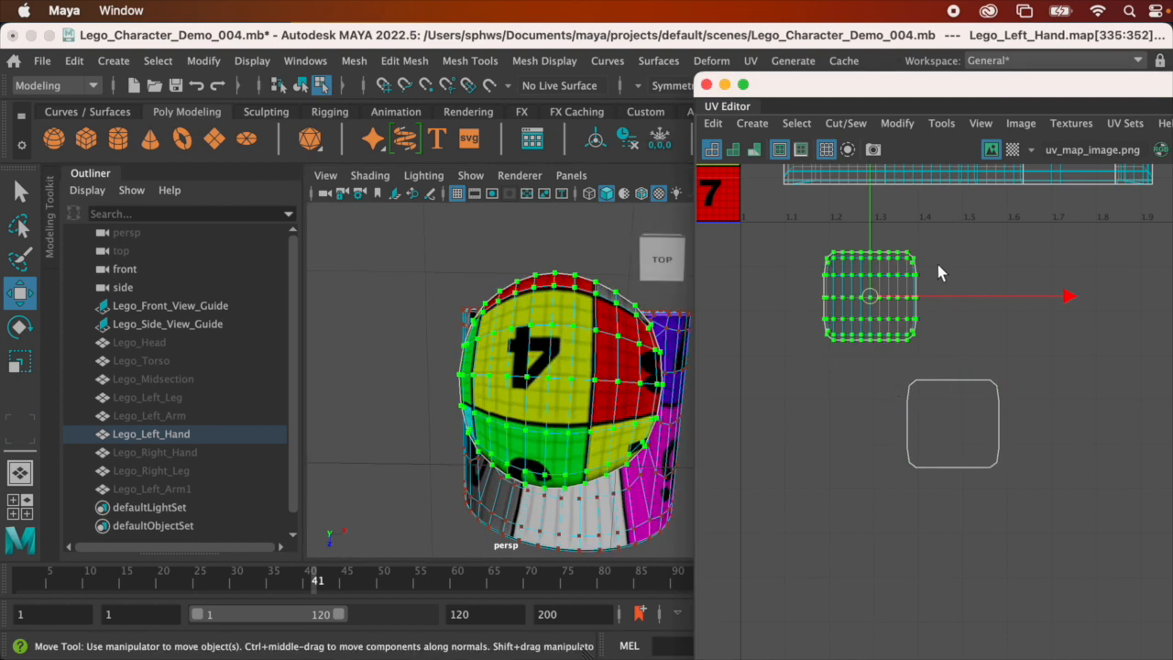
{"action": "left_click_drag", "start_coordinate": [652, 368], "coordinate": [652, 346], "text": "alt"}
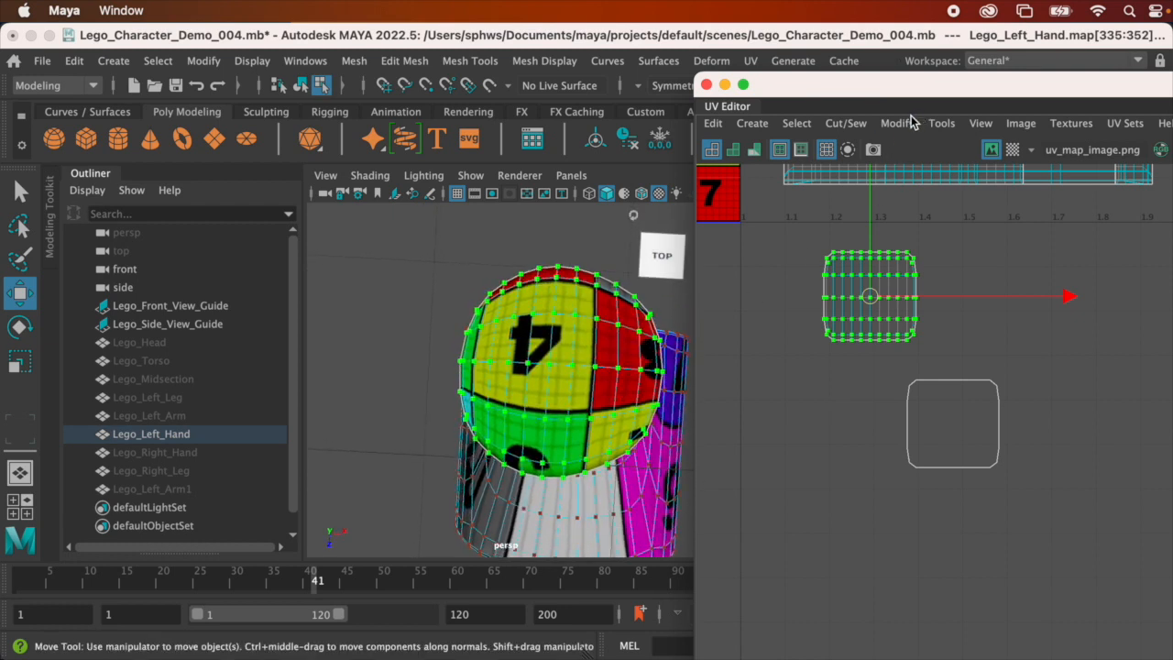
{"action": "left_click", "coordinate": [798, 122]}
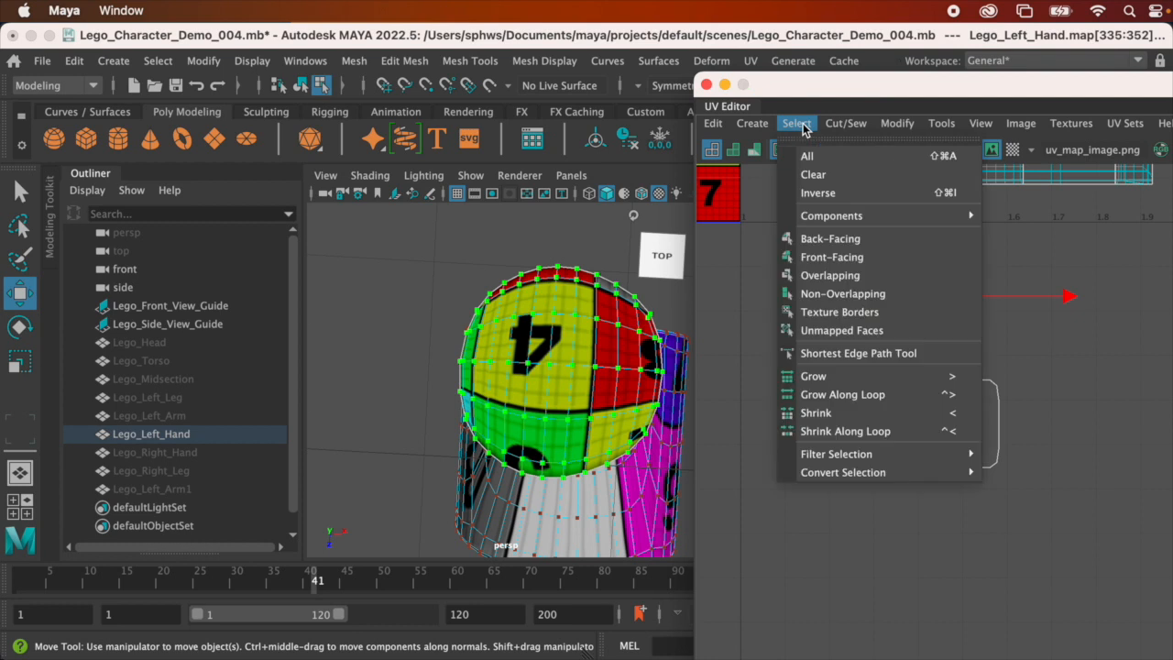
{"action": "mouse_move", "coordinate": [814, 475]}
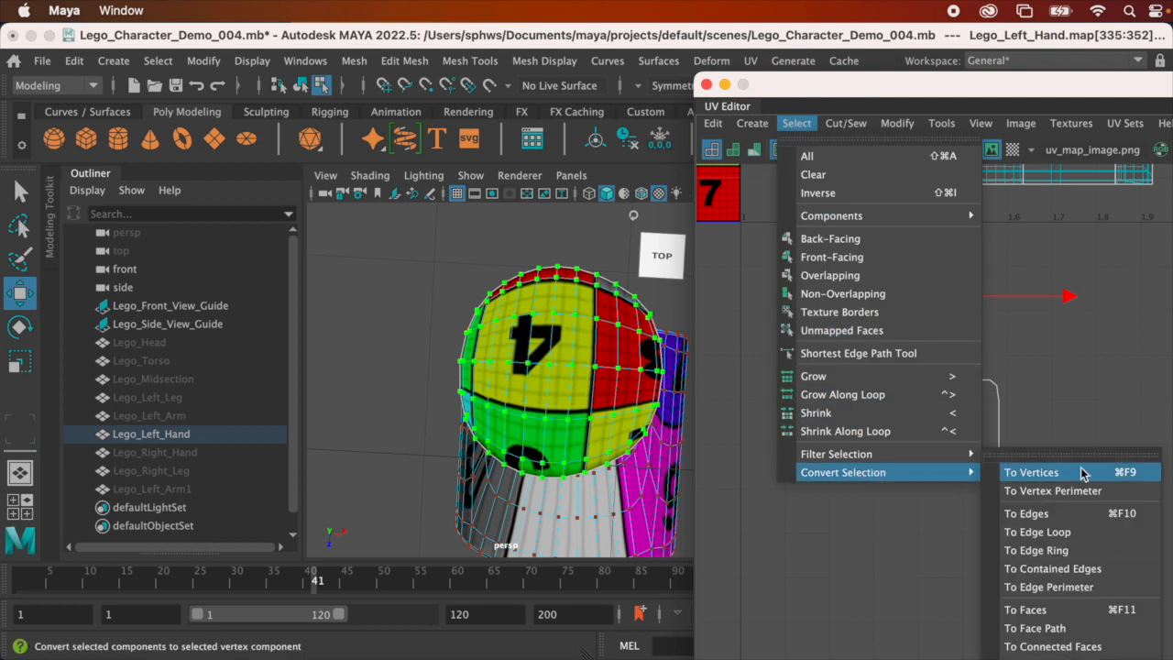
{"action": "left_click", "coordinate": [1075, 611]}
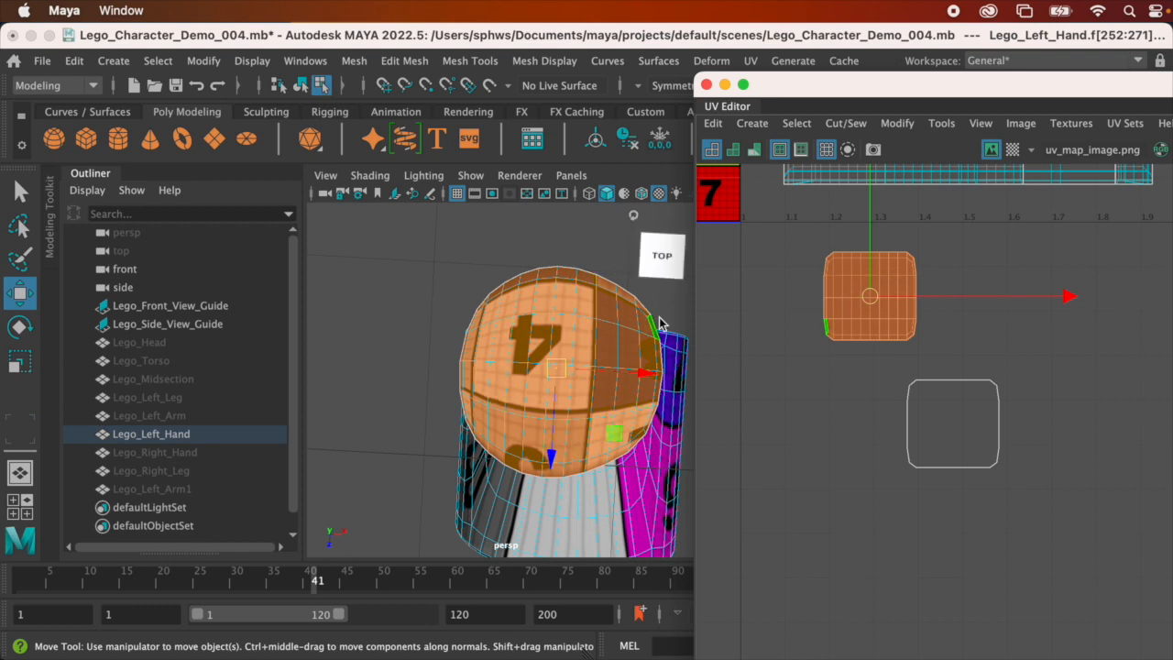
{"action": "left_click", "coordinate": [753, 61]}
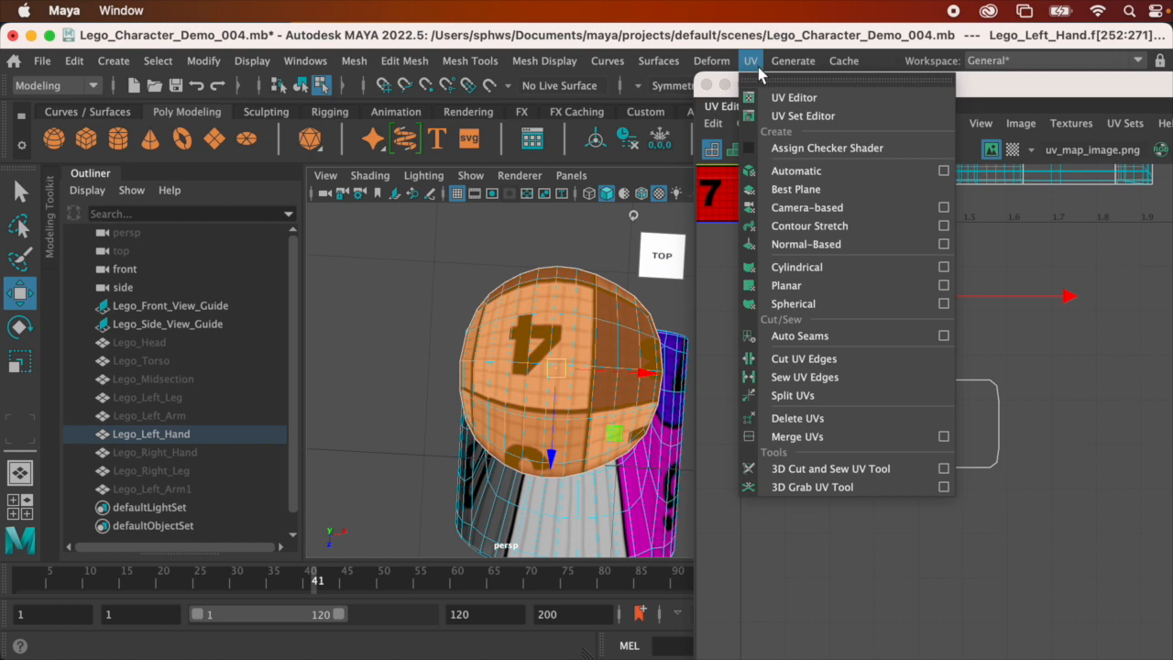
{"action": "left_click", "coordinate": [882, 290]}
Scale the top cap's projected UV shell down to about a third and move it below the main hand layout
{"action": "scroll", "coordinate": [912, 331], "scroll_direction": "down", "scroll_amount": 6}
{"action": "middle_click_drag", "start_coordinate": [897, 343], "coordinate": [965, 410], "text": "alt"}
{"action": "key", "text": "e"}
{"action": "key", "text": "r"}
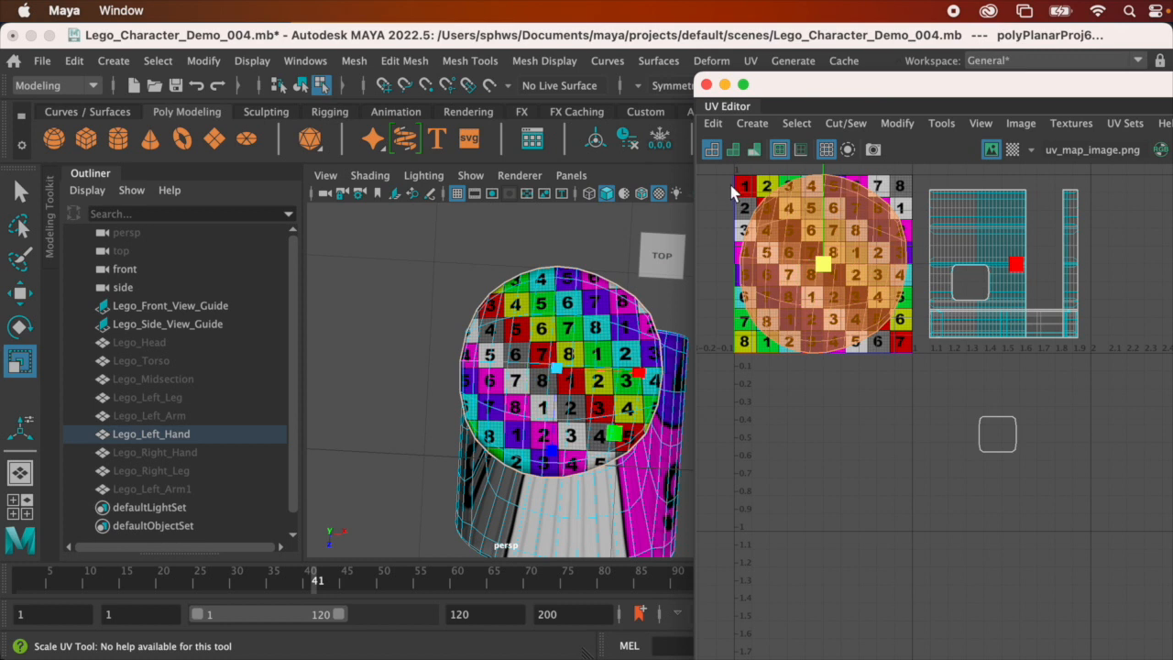
{"action": "left_click_drag", "start_coordinate": [823, 264], "coordinate": [694, 242]}
{"action": "key", "text": "w"}
{"action": "left_click_drag", "start_coordinate": [822, 264], "coordinate": [951, 394]}
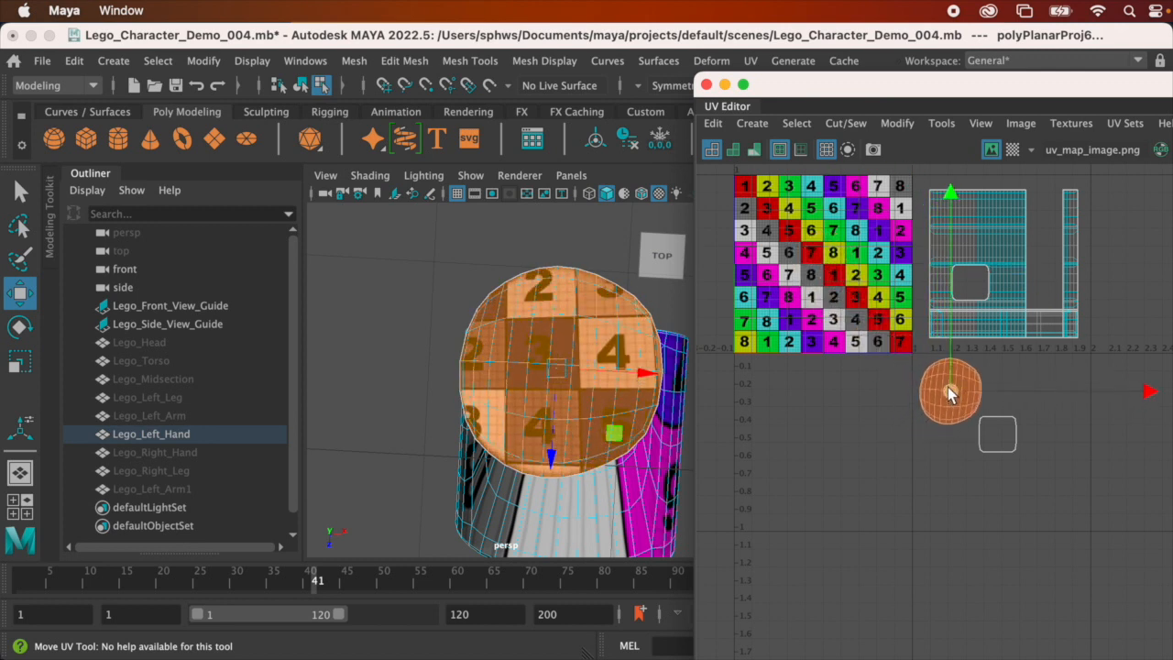
Shrink the top cap's circular UV shell a little further and rotate it slightly
{"action": "key", "text": "e"}
{"action": "key", "text": "r"}
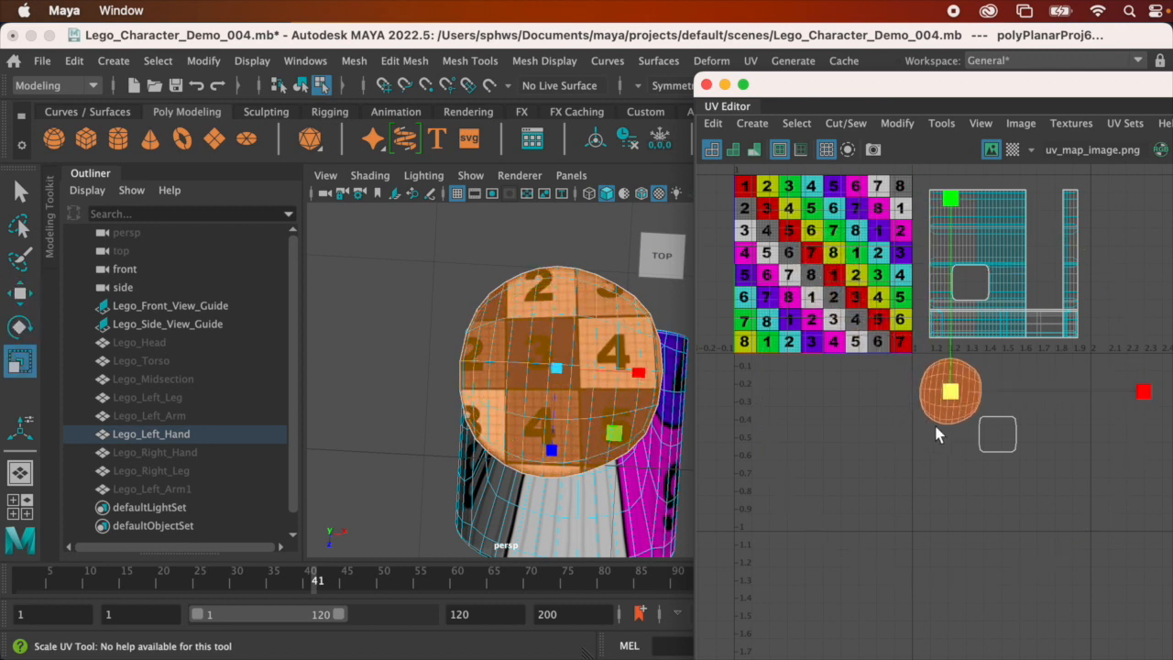
{"action": "left_click_drag", "start_coordinate": [949, 397], "coordinate": [926, 400]}
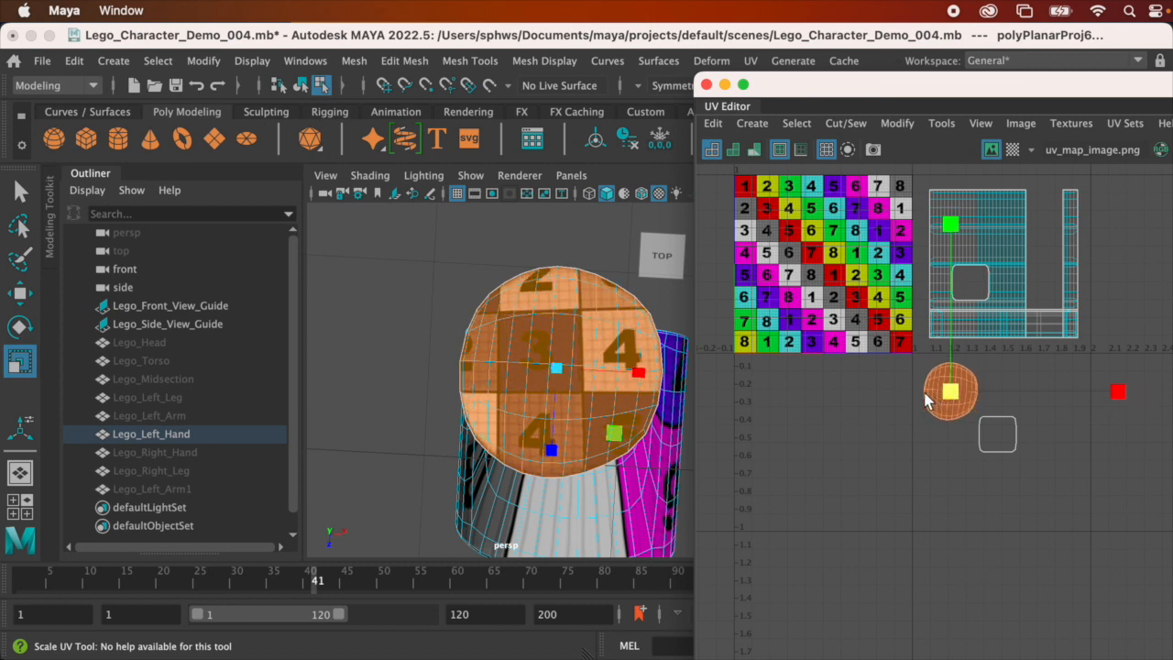
{"action": "key", "text": "e"}
{"action": "mouse_move", "coordinate": [1133, 325]}
{"action": "left_mouse_down"}
{"action": "mouse_move", "coordinate": [1114, 301]}
{"action": "mouse_move", "coordinate": [1125, 306]}
{"action": "left_mouse_up"}
{"action": "key", "text": "r"}
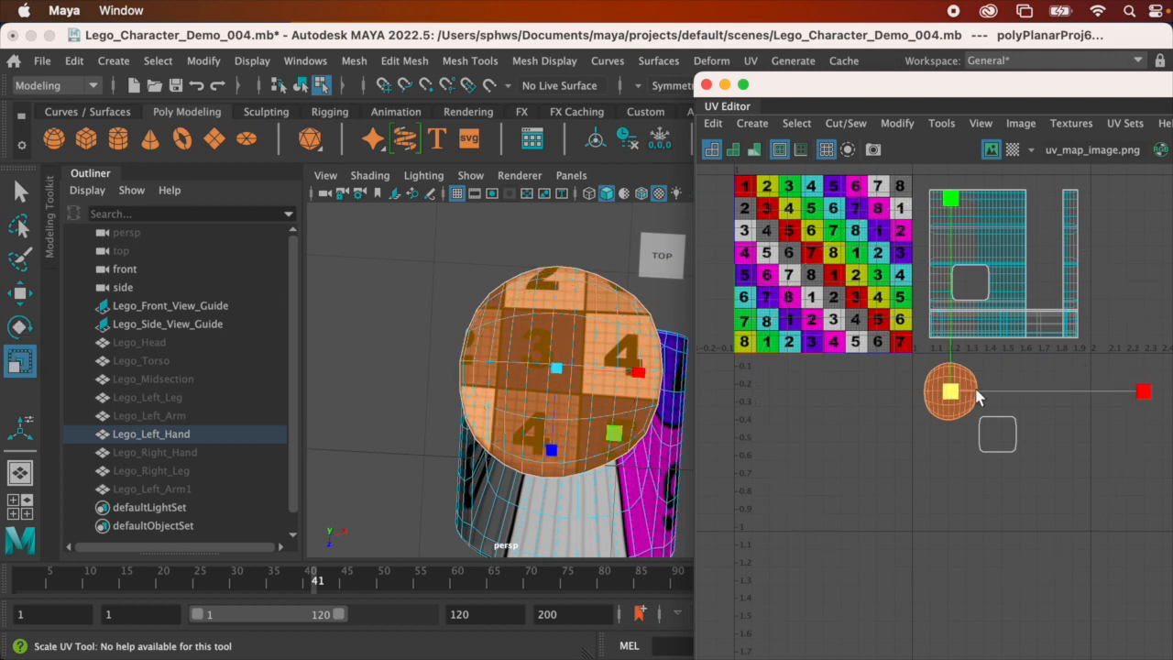
{"action": "left_click_drag", "start_coordinate": [955, 393], "coordinate": [945, 392]}
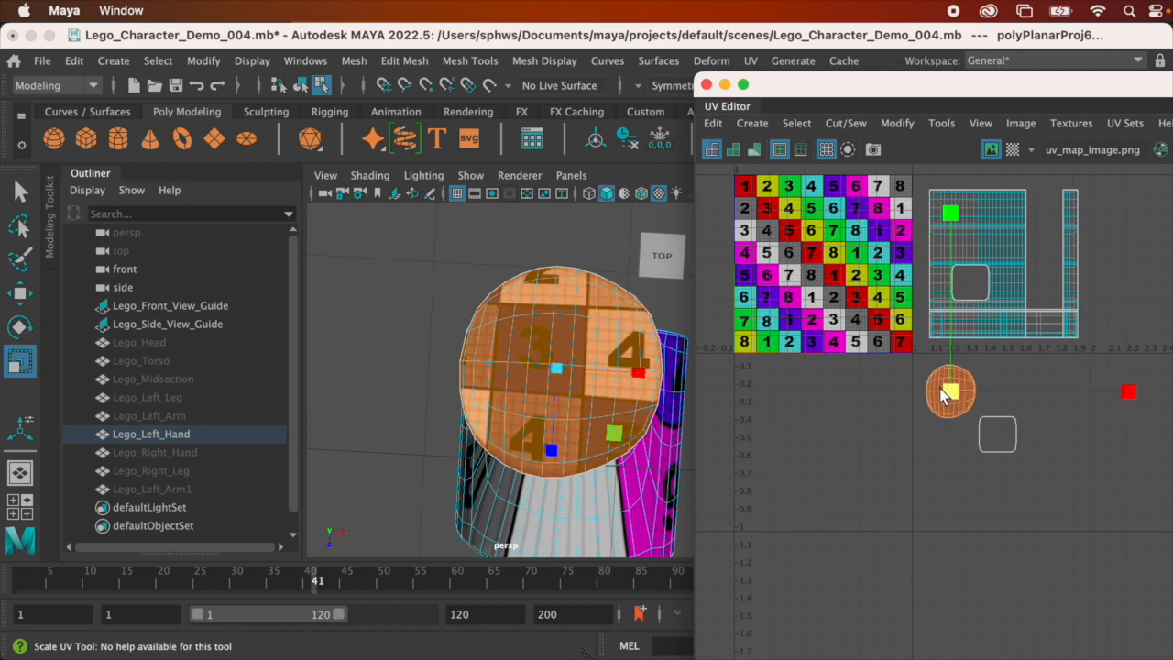
Select the wrist peg's side wall shell, convert the selection to faces, and apply a cylindrical UV projection
{"action": "left_click_drag", "start_coordinate": [491, 444], "coordinate": [577, 360], "text": "alt"}
{"action": "right_click_drag", "start_coordinate": [977, 418], "coordinate": [1064, 420]}
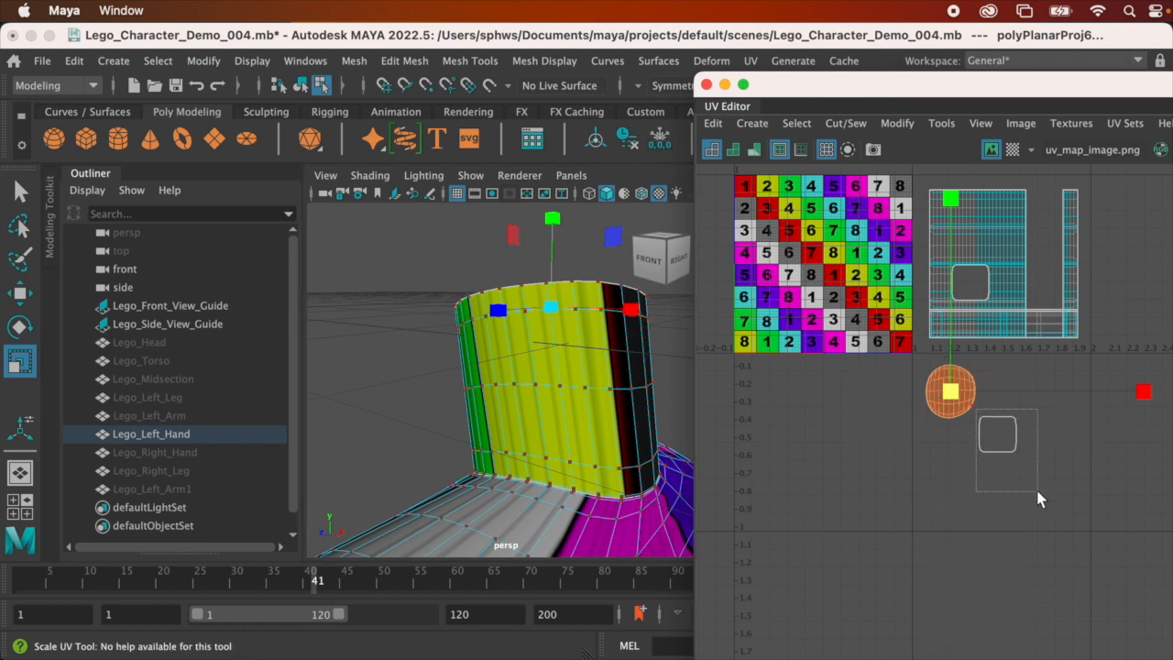
{"action": "left_click_drag", "start_coordinate": [1039, 498], "coordinate": [1050, 500]}
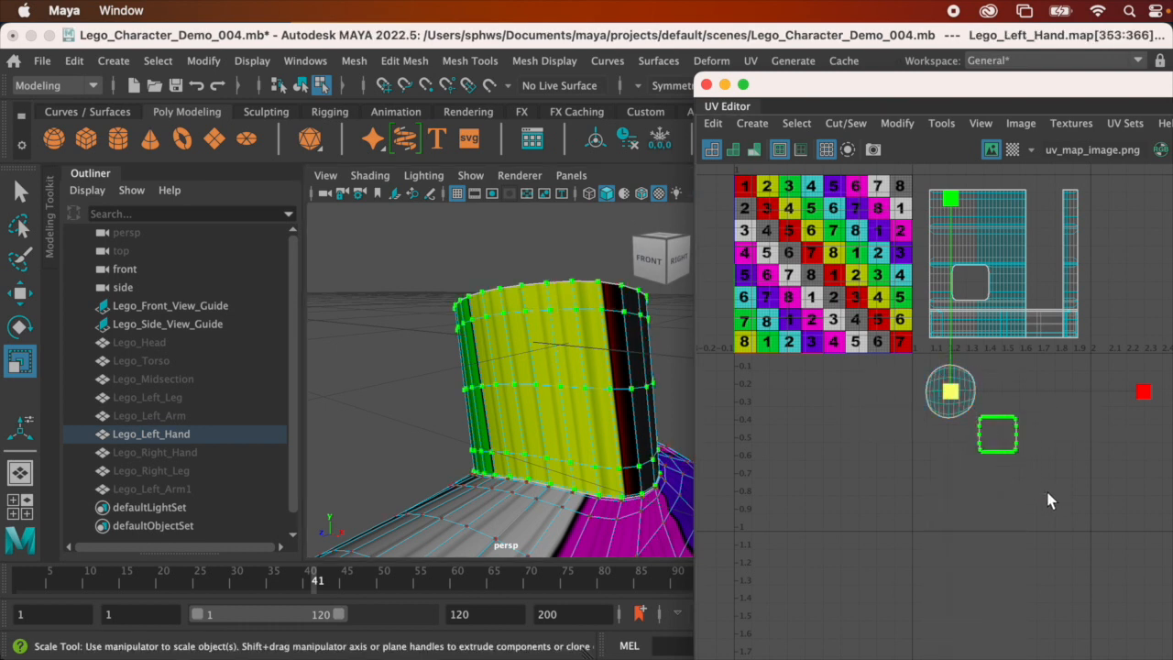
{"action": "left_click", "coordinate": [781, 128]}
{"action": "mouse_move", "coordinate": [960, 472]}
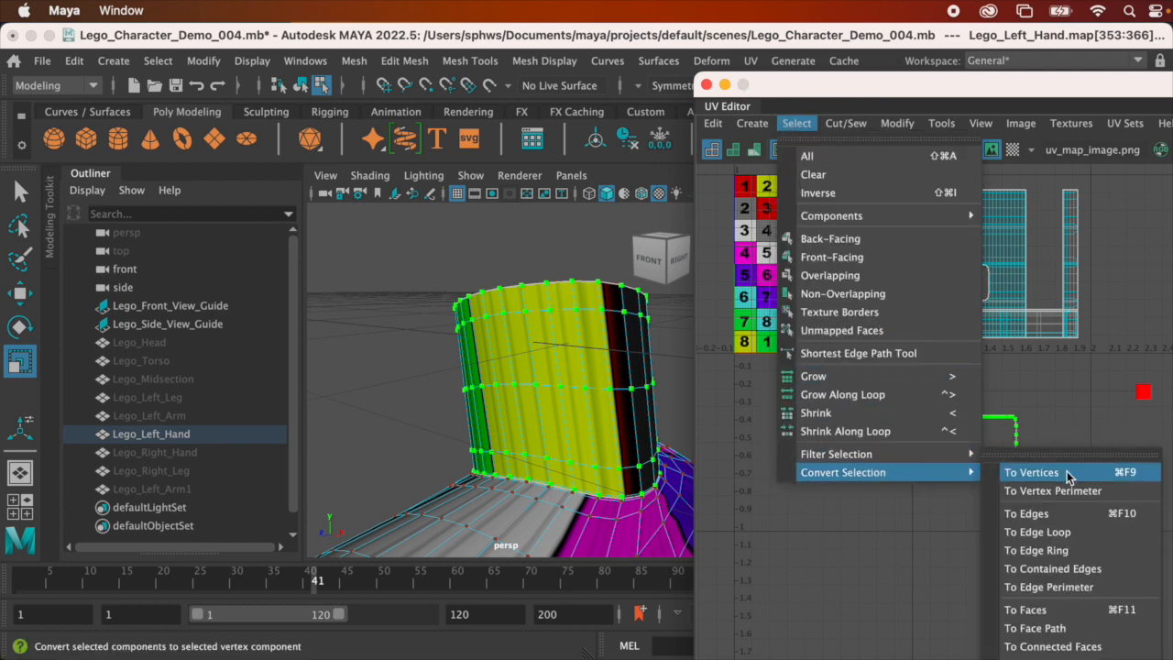
{"action": "left_click", "coordinate": [1100, 610]}
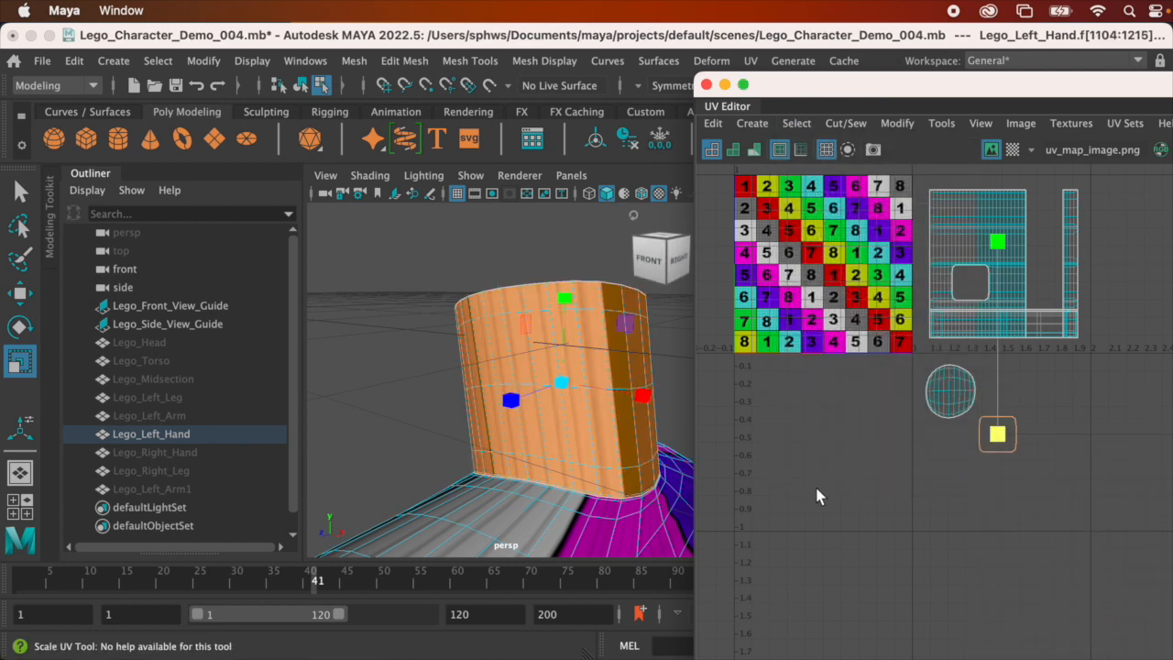
{"action": "left_click", "coordinate": [752, 62]}
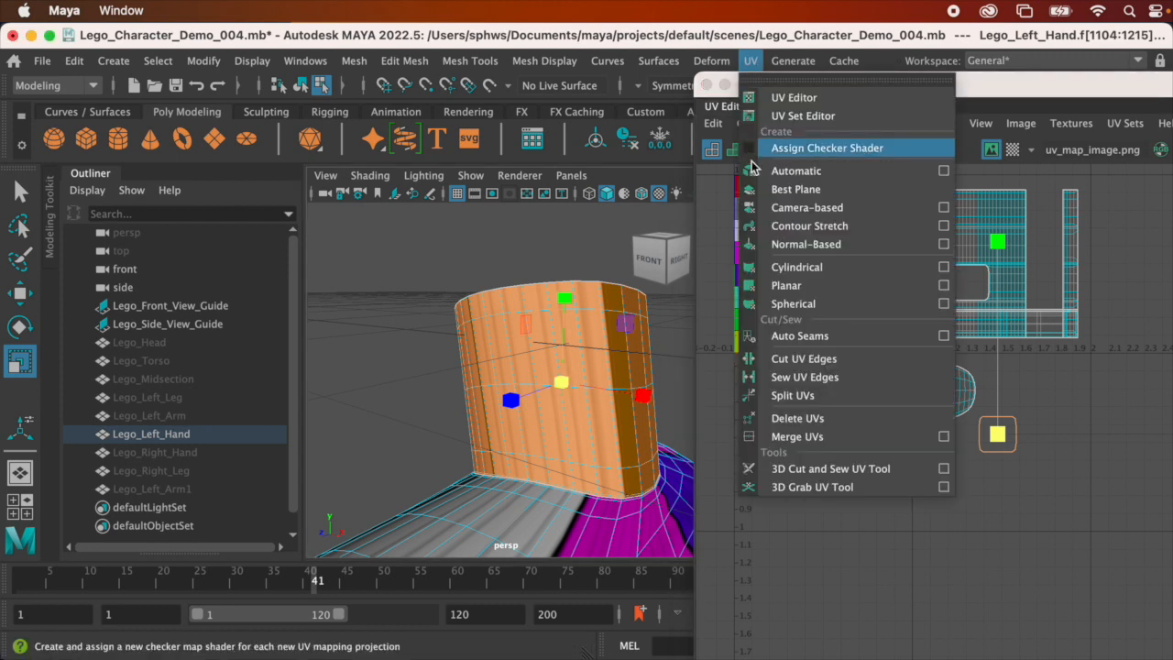
{"action": "left_click", "coordinate": [886, 269]}
Widen the cylindrical projection's sweep so that it wraps fully around the wrist peg's side wall
{"action": "left_click_drag", "start_coordinate": [660, 349], "coordinate": [455, 341], "text": "alt"}
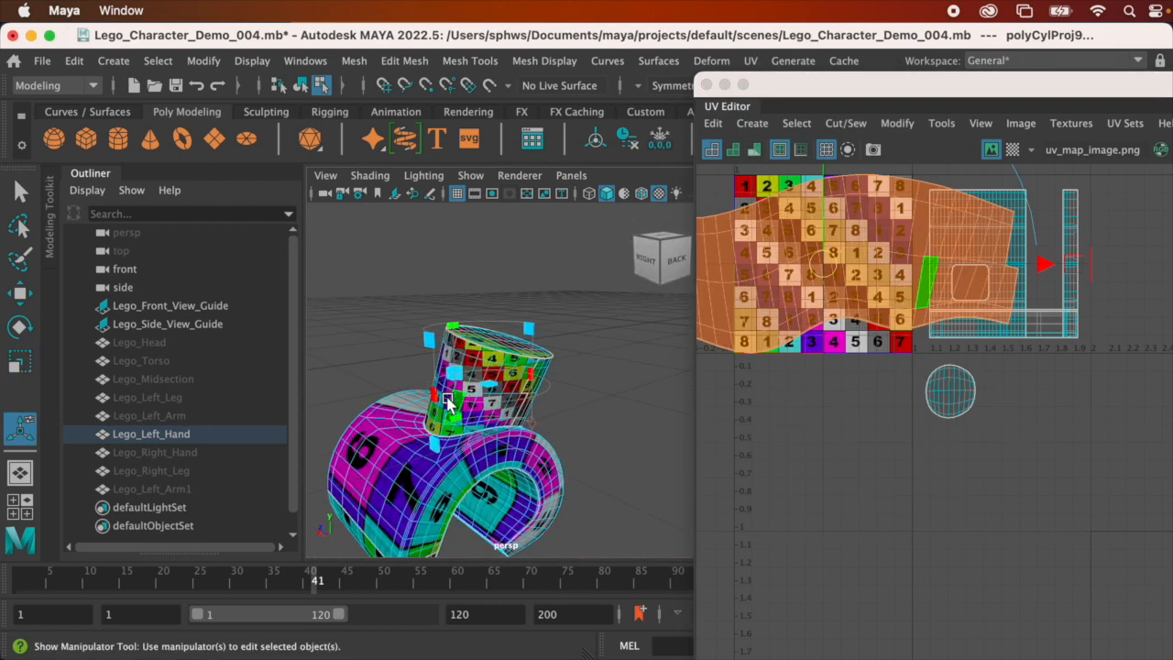
{"action": "left_click_drag", "start_coordinate": [437, 402], "coordinate": [684, 409]}
{"action": "left_click_drag", "start_coordinate": [515, 406], "coordinate": [581, 407], "text": "alt"}
Examine the cylindrical projection's alignment with the slanted wrist peg in the side view
{"action": "key", "text": "space"}
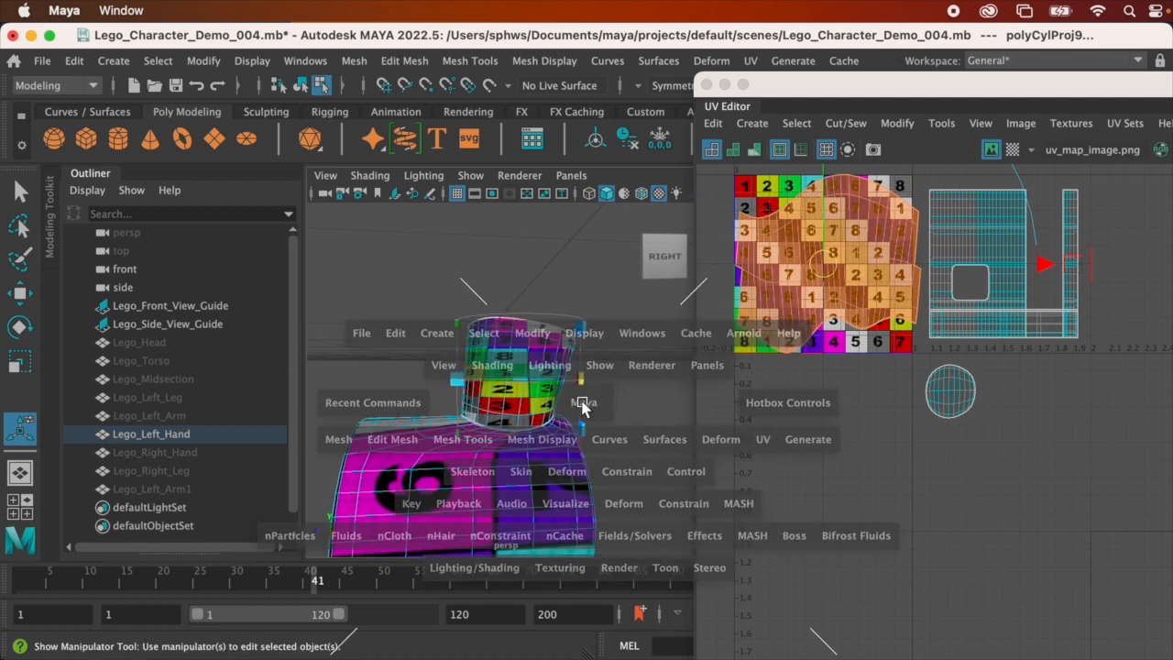
{"action": "key", "text": "space"}
{"action": "middle_click_drag", "start_coordinate": [534, 443], "coordinate": [546, 287], "text": "alt"}
{"action": "scroll", "coordinate": [546, 287], "scroll_direction": "down", "scroll_amount": 5}
{"action": "scroll", "coordinate": [546, 287], "scroll_direction": "up", "scroll_amount": 10}
{"action": "middle_click_drag", "start_coordinate": [543, 227], "coordinate": [547, 272], "text": "alt"}
{"action": "scroll", "coordinate": [545, 277], "scroll_direction": "up", "scroll_amount": 4}
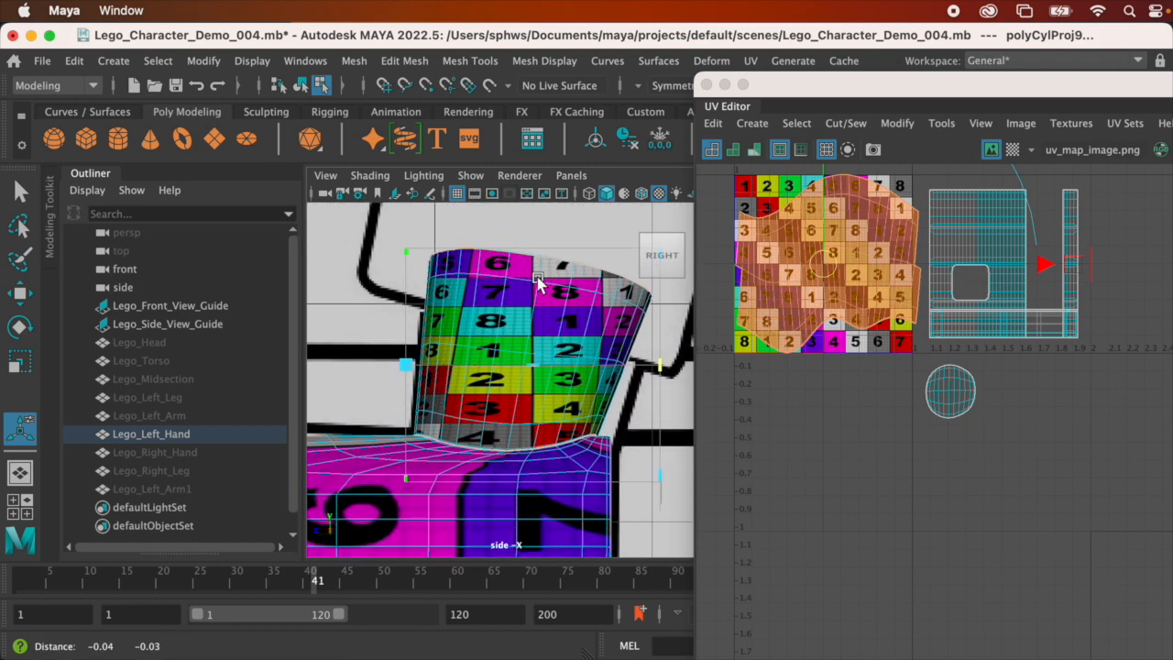
{"action": "middle_click_drag", "start_coordinate": [539, 278], "coordinate": [530, 303], "text": "alt"}
{"action": "scroll", "coordinate": [532, 293], "scroll_direction": "down", "scroll_amount": 5}
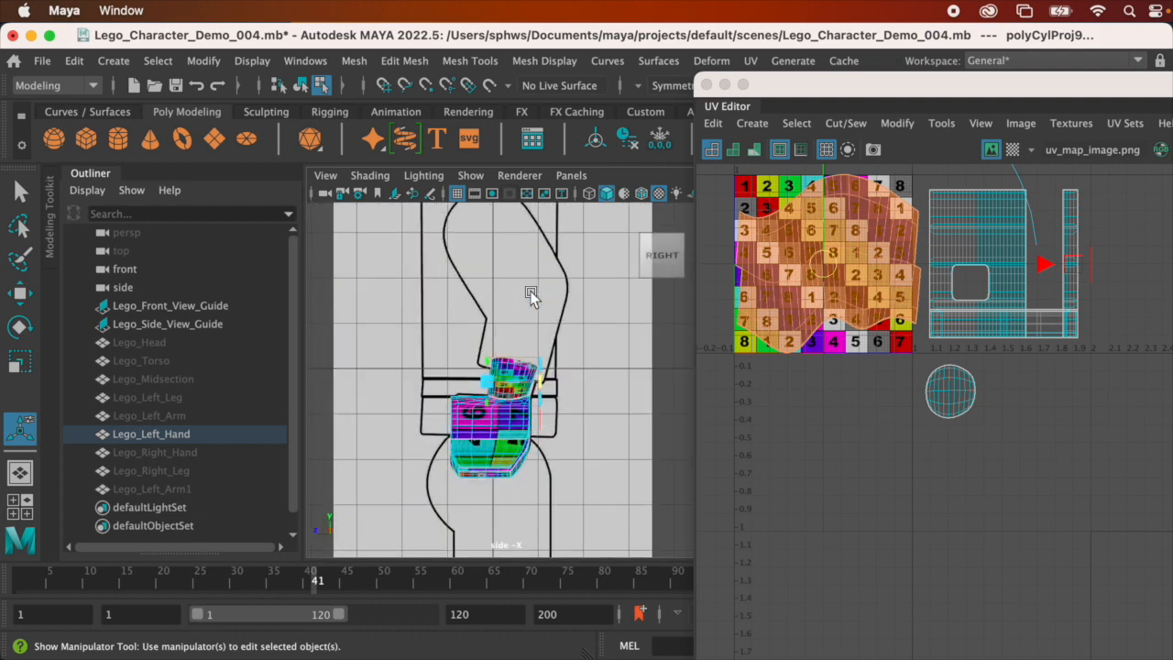
Show the cylindrical projection's transform handles and rotate it about -7.6 degrees in the side view to follow the wrist peg's slant
{"action": "key", "text": "space"}
{"action": "key", "text": "space"}
{"action": "left_click_drag", "start_coordinate": [565, 332], "coordinate": [478, 303], "text": "alt"}
{"action": "scroll", "coordinate": [566, 449], "scroll_direction": "up", "scroll_amount": 3}
{"action": "scroll", "coordinate": [566, 449], "scroll_direction": "up", "scroll_amount": 2}
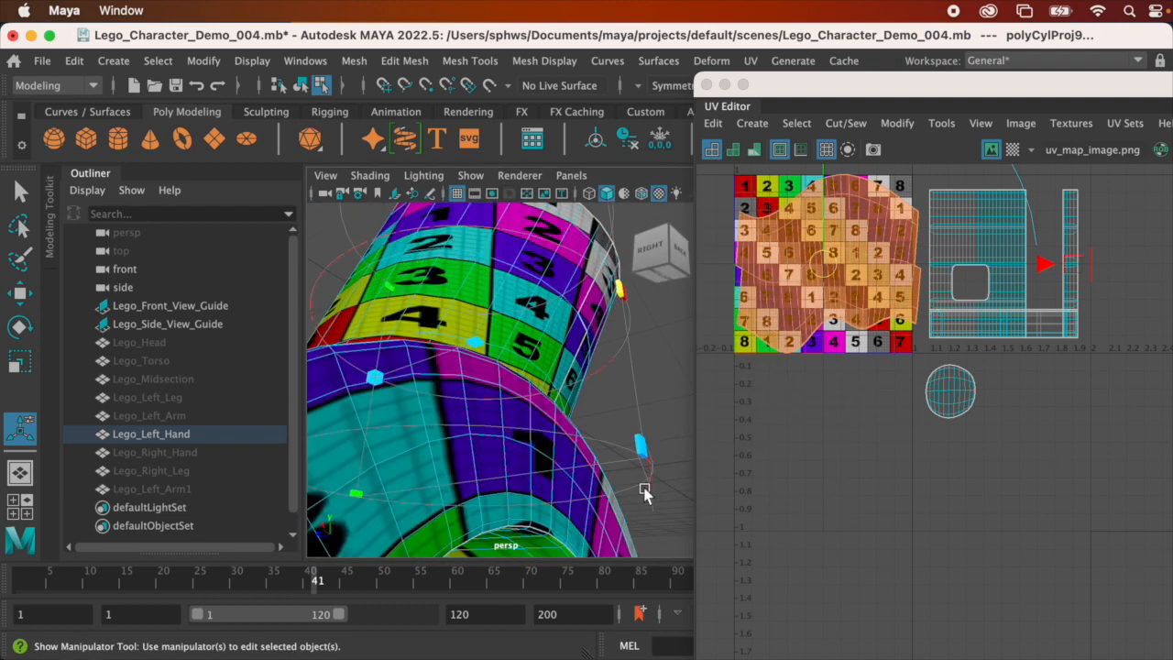
{"action": "left_click_drag", "start_coordinate": [474, 338], "coordinate": [495, 364], "text": "alt"}
{"action": "key", "text": "space"}
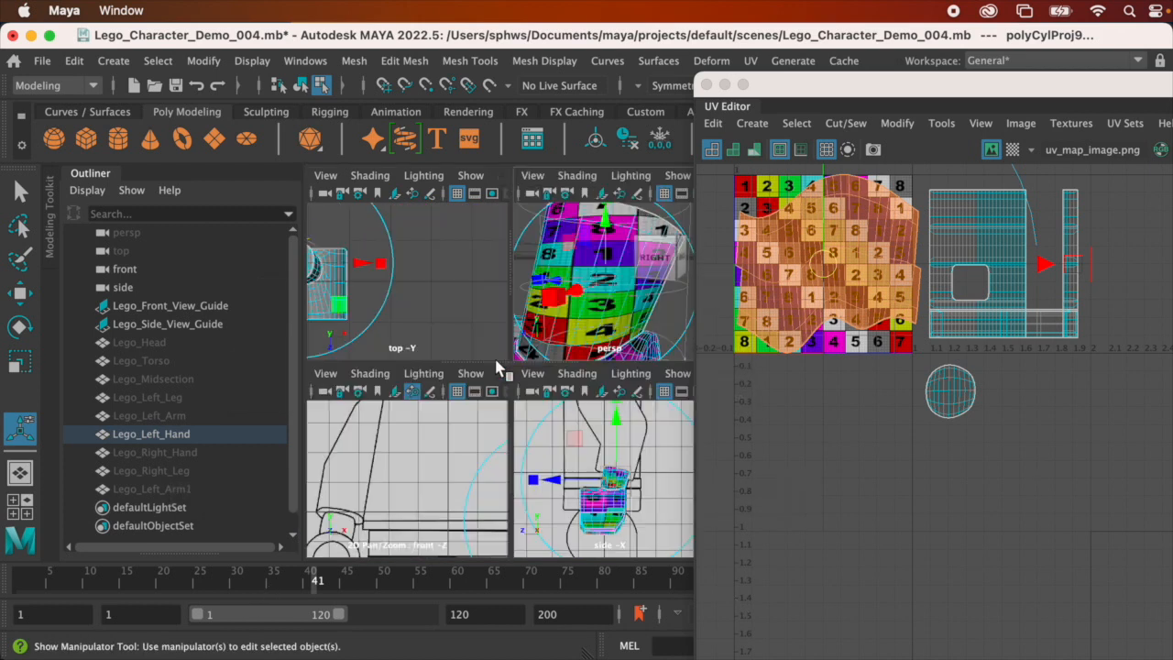
{"action": "key", "text": "space"}
{"action": "scroll", "coordinate": [596, 422], "scroll_direction": "up", "scroll_amount": 6}
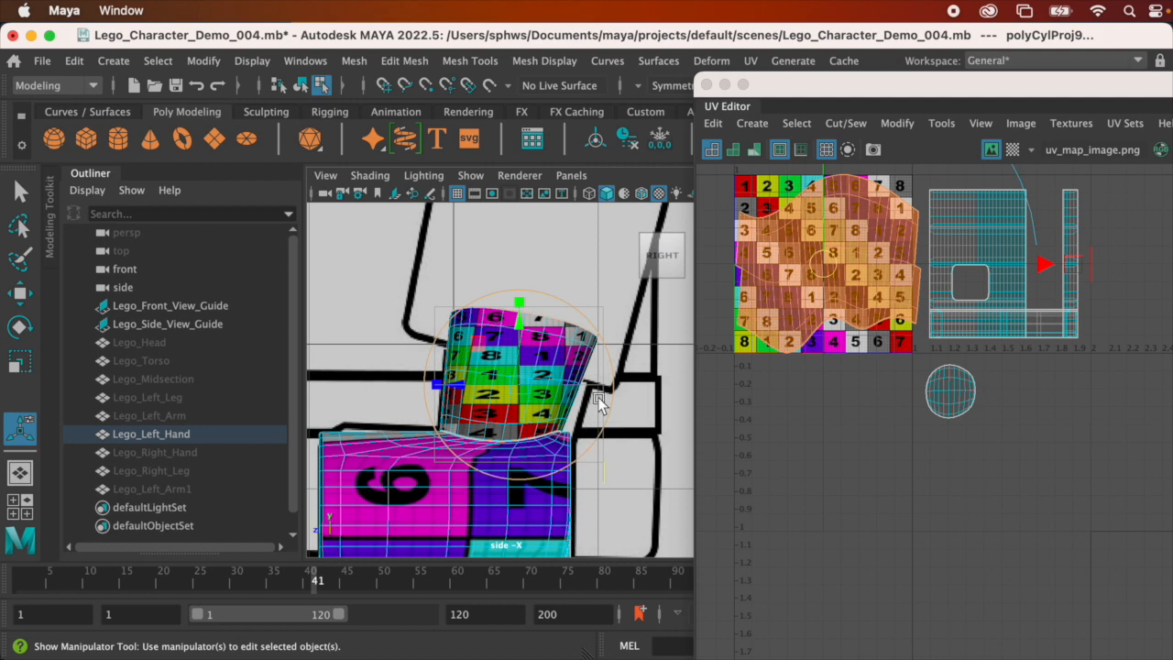
{"action": "scroll", "coordinate": [607, 373], "scroll_direction": "up", "scroll_amount": 2}
{"action": "left_click_drag", "start_coordinate": [610, 359], "coordinate": [614, 370]}
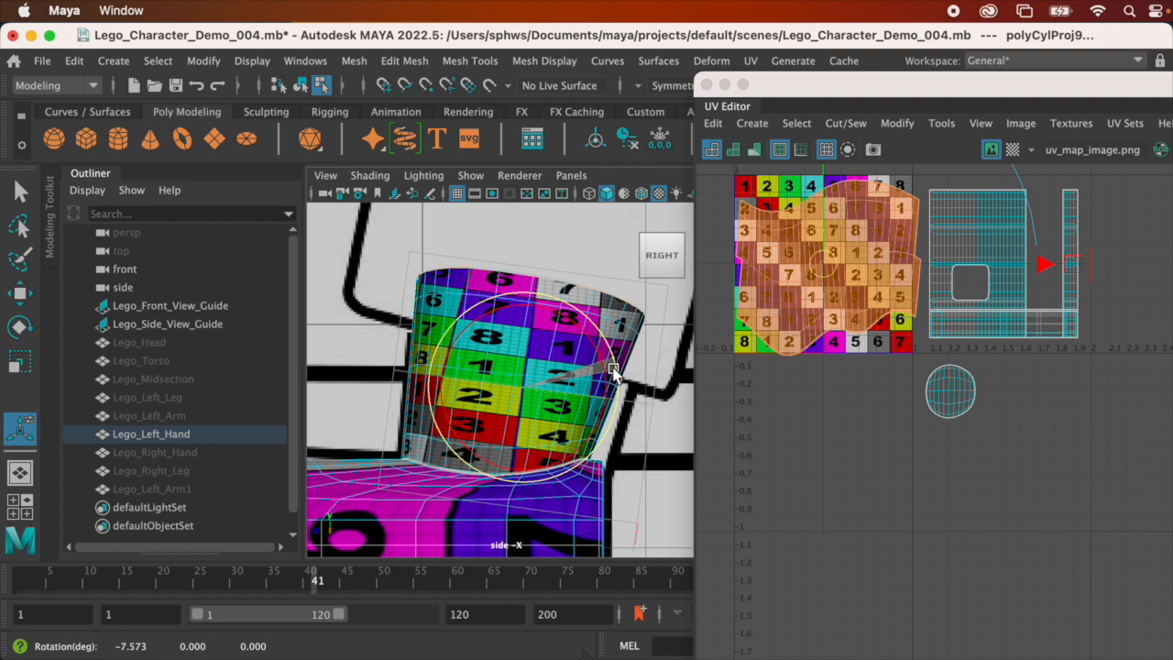
{"action": "scroll", "coordinate": [612, 370], "scroll_direction": "down", "scroll_amount": 8}
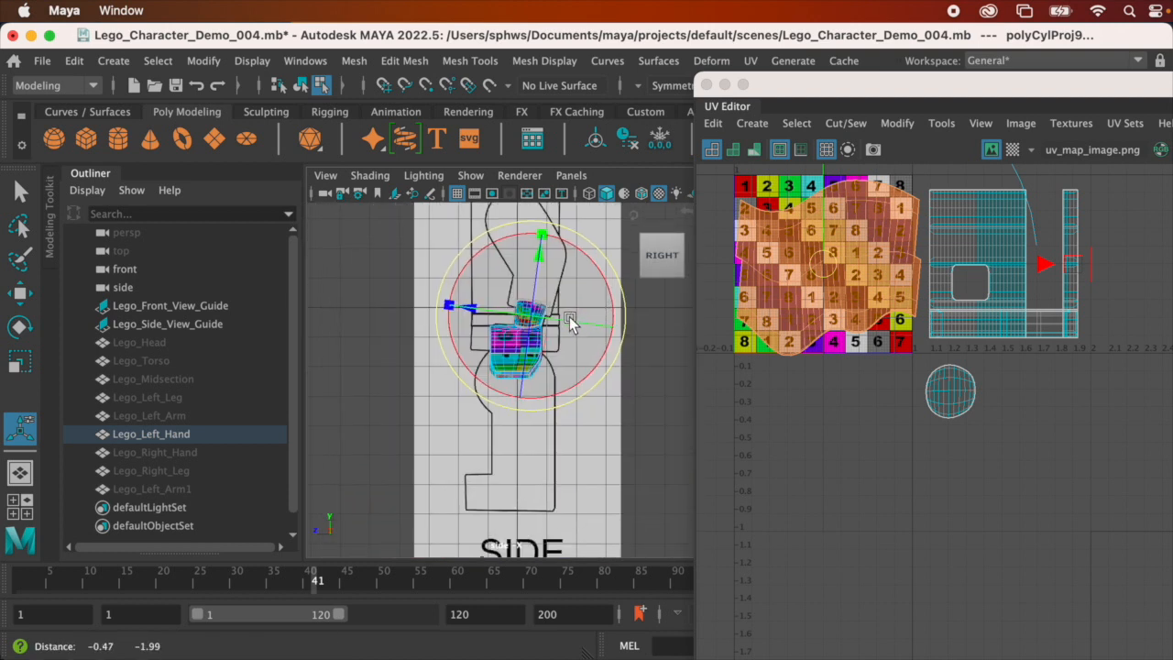
Rotate the cylindrical projection to about 14.6 degrees in the front view to follow the wrist peg's slant
{"action": "key", "text": "space"}
{"action": "key", "text": "space"}
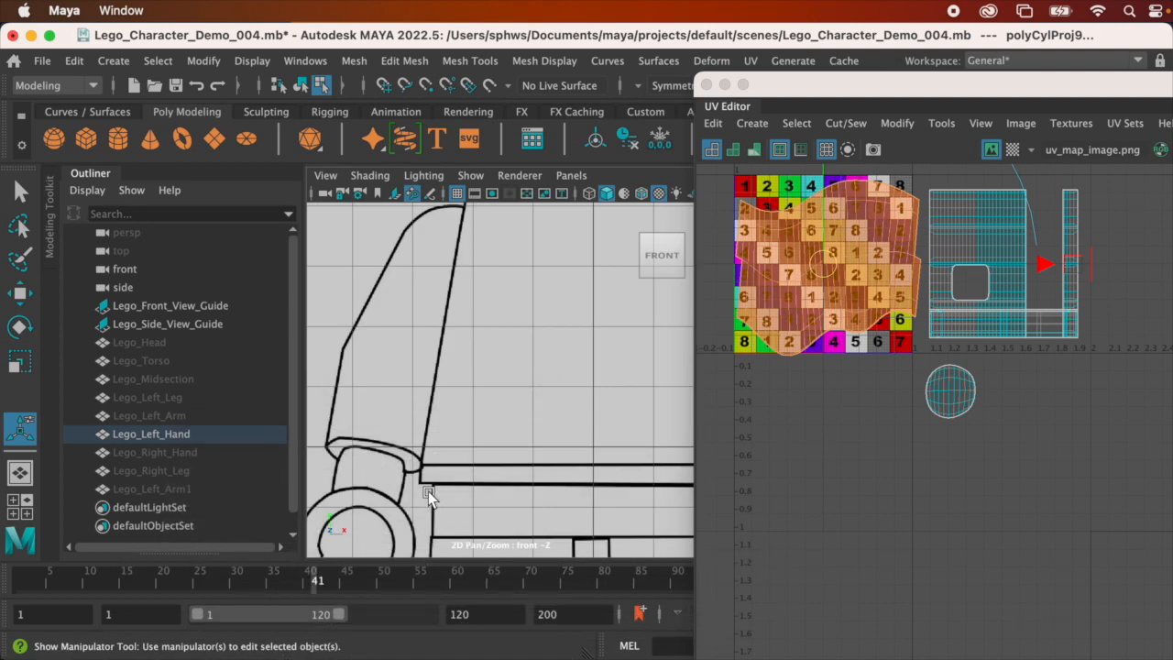
{"action": "scroll", "coordinate": [429, 495], "scroll_direction": "up", "scroll_amount": 5}
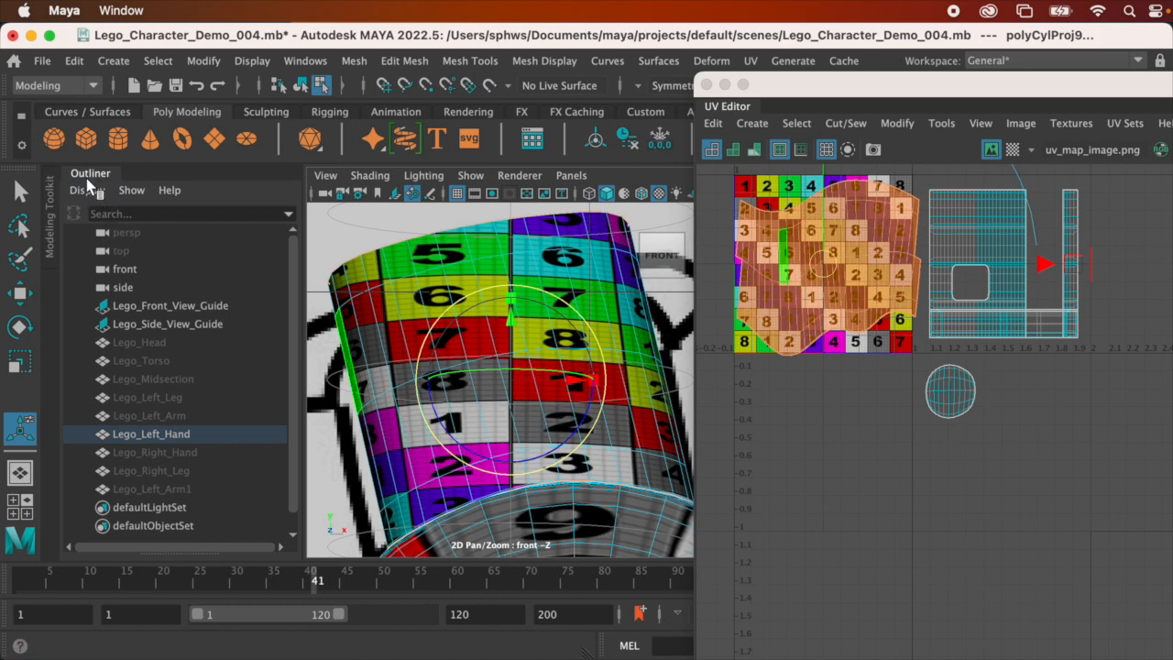
{"action": "left_click", "coordinate": [89, 173]}
{"action": "key", "text": "space"}
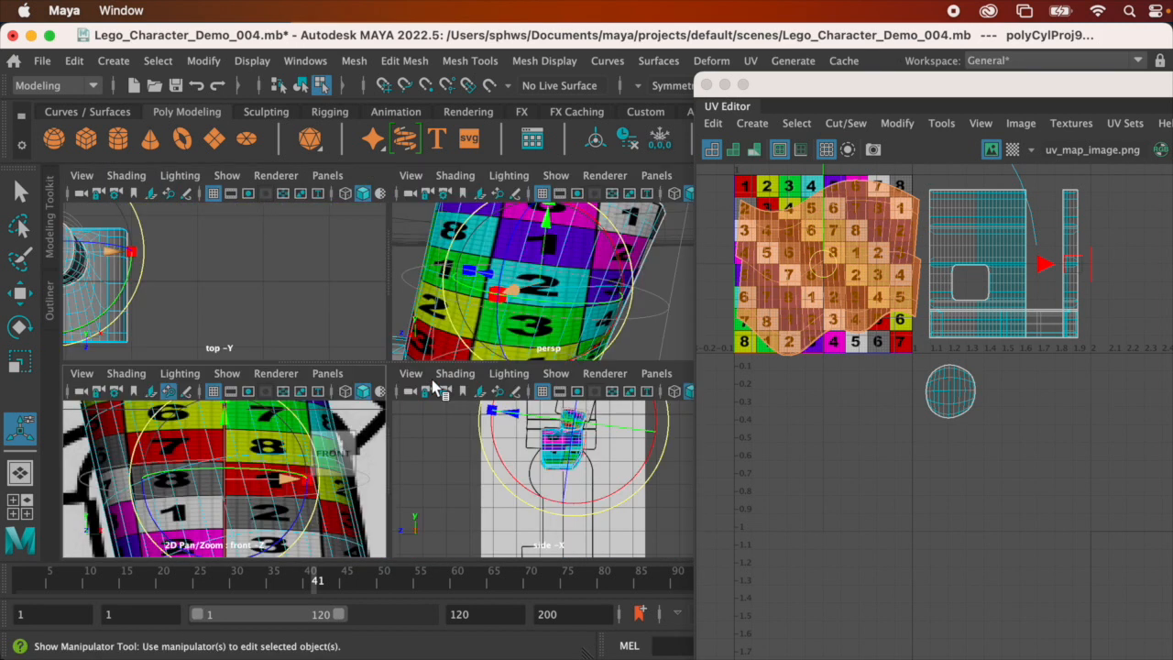
{"action": "key", "text": "space"}
{"action": "scroll", "coordinate": [562, 311], "scroll_direction": "down", "scroll_amount": 10}
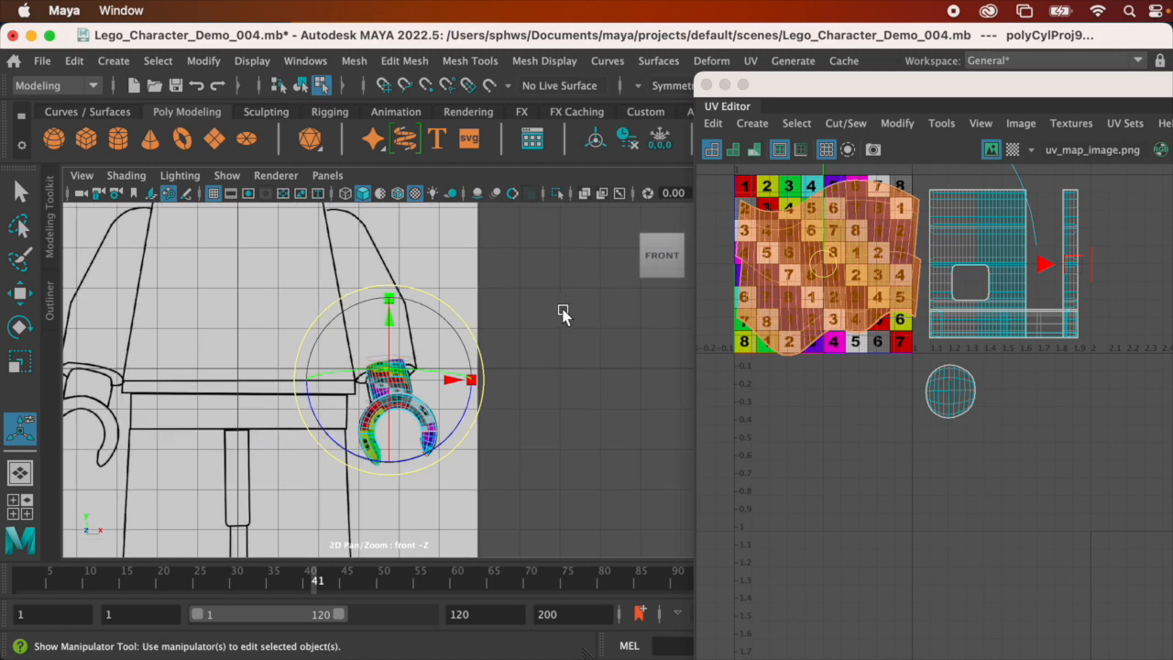
{"action": "scroll", "coordinate": [562, 311], "scroll_direction": "up", "scroll_amount": 7}
{"action": "middle_click_drag", "start_coordinate": [529, 263], "coordinate": [646, 270], "text": "alt"}
{"action": "left_click_drag", "start_coordinate": [591, 342], "coordinate": [572, 316]}
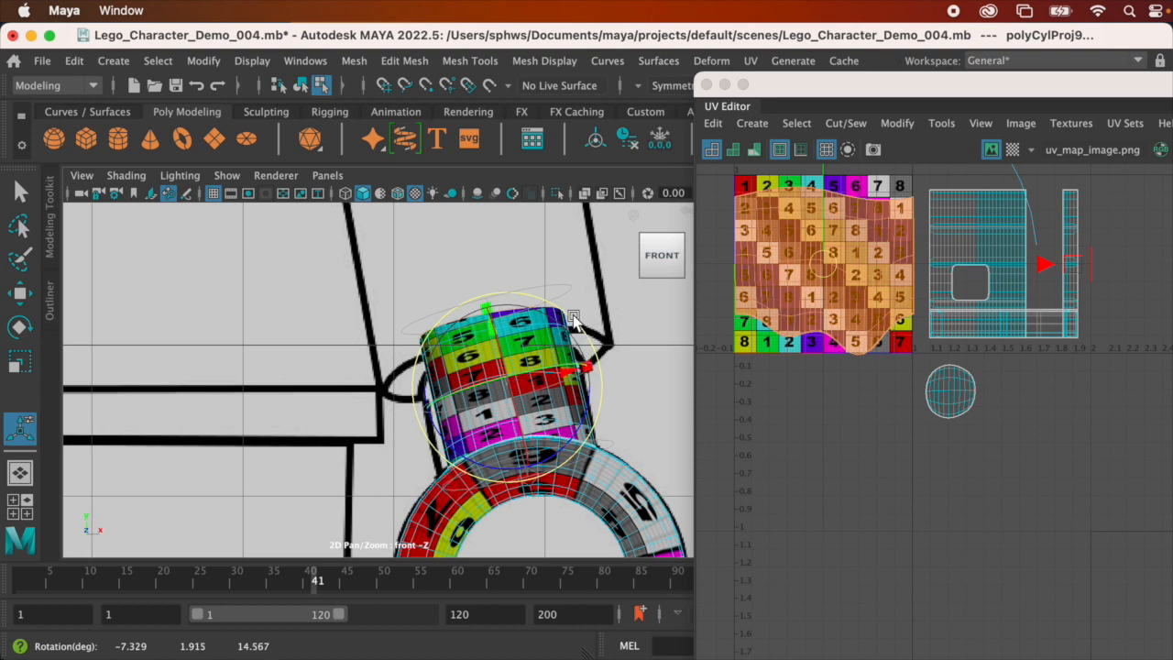
Rotate the cylindrical projection around the wrist peg's axis in the perspective view to reposition its seam
{"action": "key", "text": "space"}
{"action": "key", "text": "space"}
{"action": "scroll", "coordinate": [621, 256], "scroll_direction": "down", "scroll_amount": 5}
{"action": "left_click_drag", "start_coordinate": [578, 295], "coordinate": [396, 301], "text": "alt"}
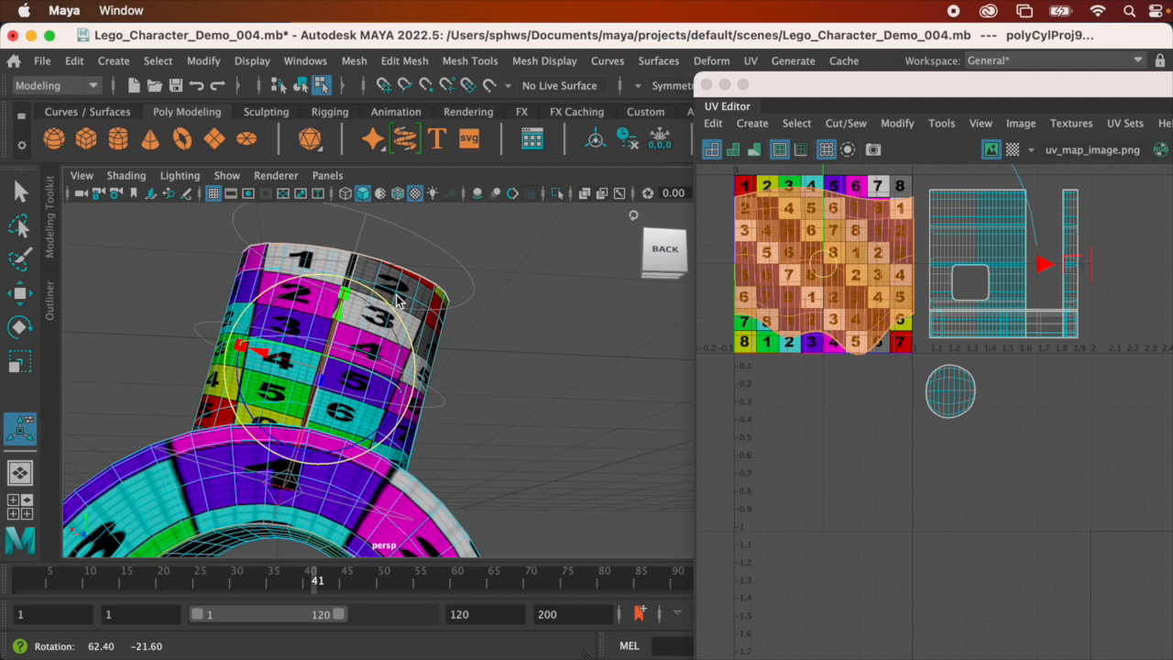
{"action": "left_click_drag", "start_coordinate": [288, 444], "coordinate": [353, 422], "text": "alt"}
{"action": "middle_click_drag", "start_coordinate": [382, 418], "coordinate": [403, 324], "text": "alt"}
{"action": "left_click_drag", "start_coordinate": [427, 324], "coordinate": [412, 319], "text": "alt"}
{"action": "left_click_drag", "start_coordinate": [459, 389], "coordinate": [480, 399], "text": "alt"}
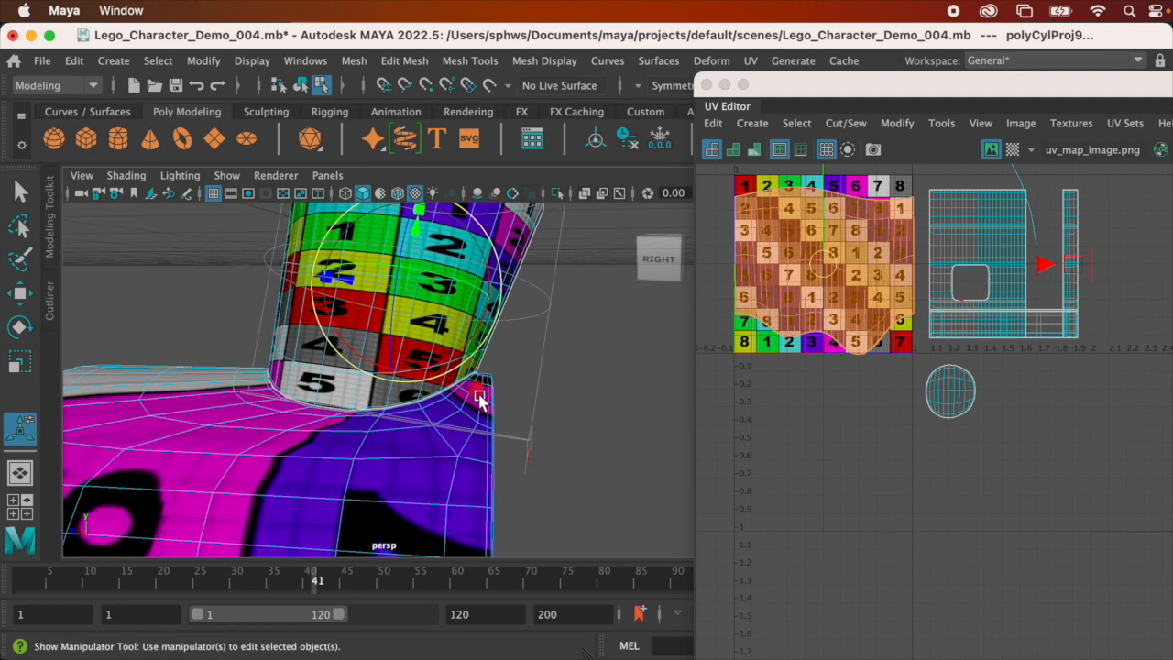
{"action": "left_click_drag", "start_coordinate": [528, 463], "coordinate": [355, 273], "text": "alt"}
{"action": "left_click_drag", "start_coordinate": [343, 332], "coordinate": [351, 356], "text": "alt"}
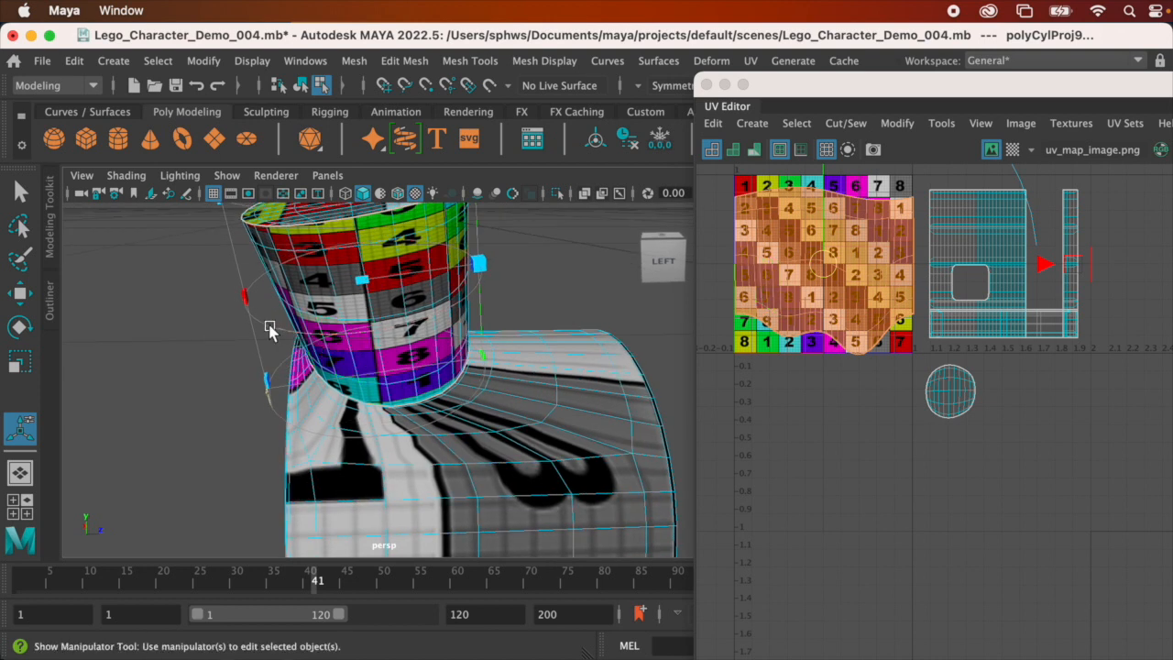
{"action": "left_click_drag", "start_coordinate": [270, 330], "coordinate": [441, 308]}
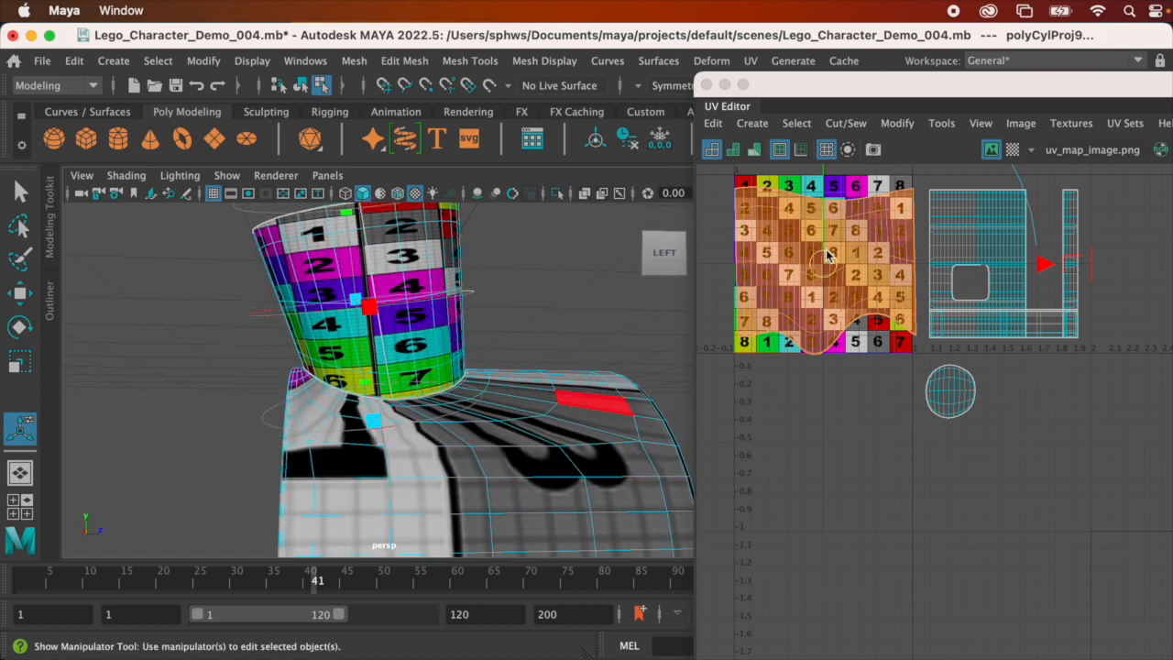
Select all UVs of the wrist peg's side wall shell and move them off the texture tile, beside the round cap shell
{"action": "right_click_drag", "start_coordinate": [828, 256], "coordinate": [758, 218]}
{"action": "left_click_drag", "start_coordinate": [730, 214], "coordinate": [865, 271]}
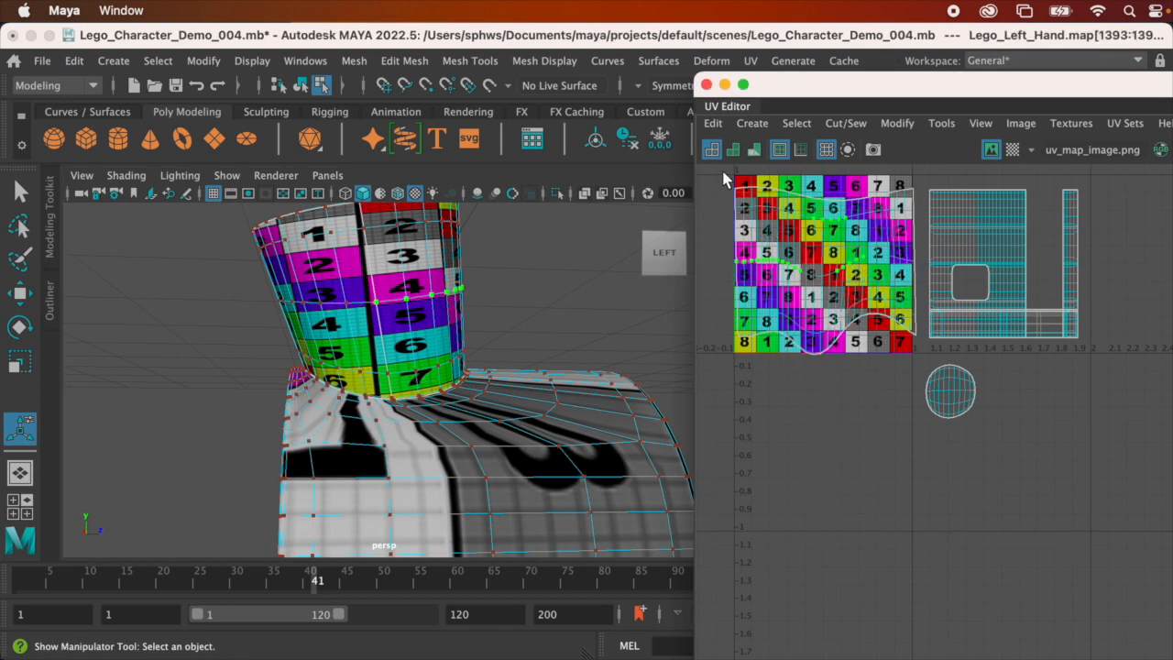
{"action": "left_click_drag", "start_coordinate": [926, 371], "coordinate": [922, 363]}
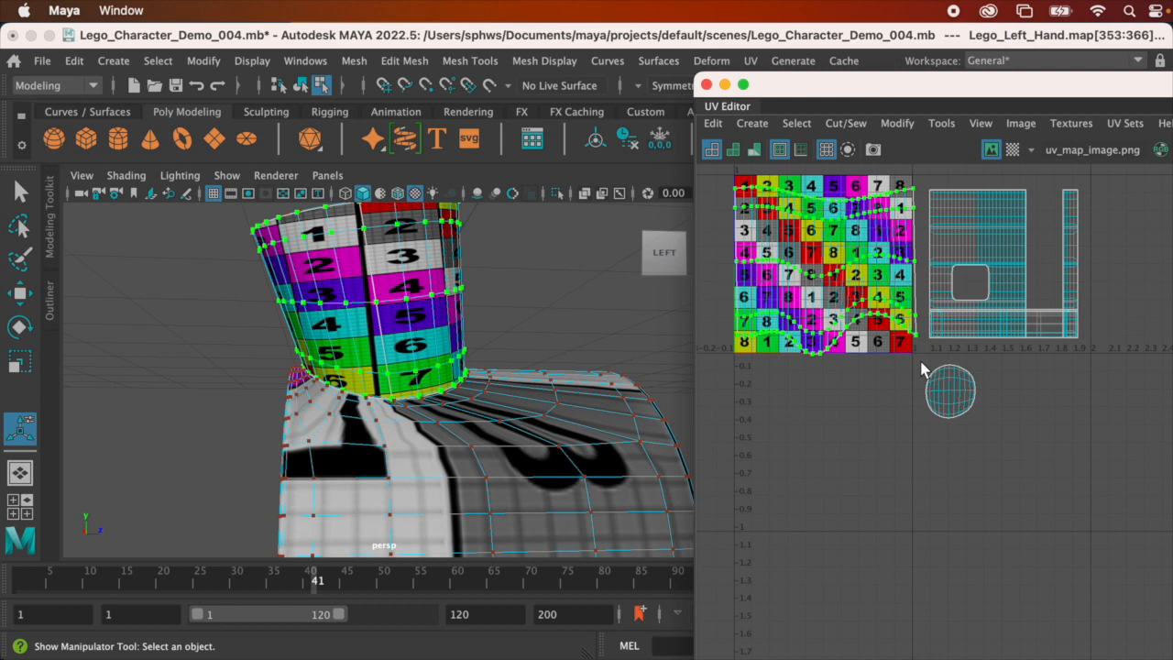
{"action": "key", "text": "w"}
{"action": "left_click_drag", "start_coordinate": [833, 273], "coordinate": [1082, 445]}
{"action": "middle_click_drag", "start_coordinate": [1079, 445], "coordinate": [1036, 454], "text": "alt"}
{"action": "scroll", "coordinate": [1022, 447], "scroll_direction": "down", "scroll_amount": 1}
{"action": "mouse_move", "coordinate": [411, 377]}
{"action": "left_mouse_down", "text": "alt"}
{"action": "mouse_move", "coordinate": [389, 360]}
{"action": "mouse_move", "coordinate": [210, 359]}
{"action": "mouse_move", "coordinate": [202, 375]}
{"action": "mouse_move", "coordinate": [410, 381]}
{"action": "left_mouse_up", "text": "alt"}
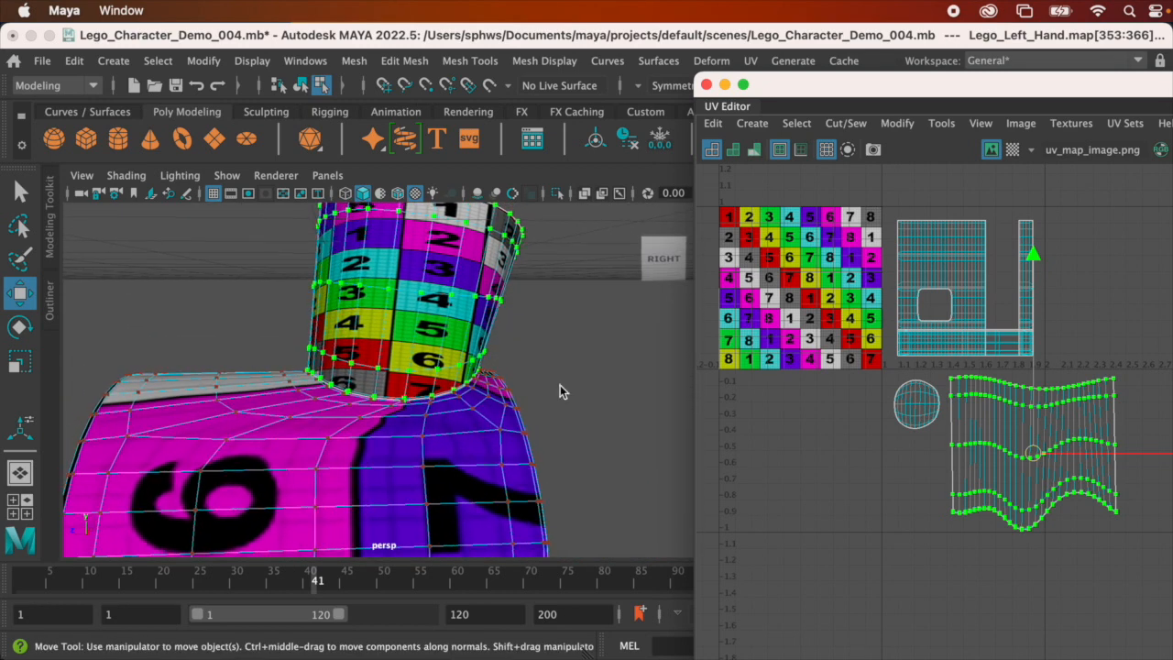
Scale the side wall shell down vertically until the checker squares on the wrist peg look evenly proportioned
{"action": "middle_click_drag", "start_coordinate": [1052, 448], "coordinate": [985, 428], "text": "alt"}
{"action": "key", "text": "e"}
{"action": "key", "text": "r"}
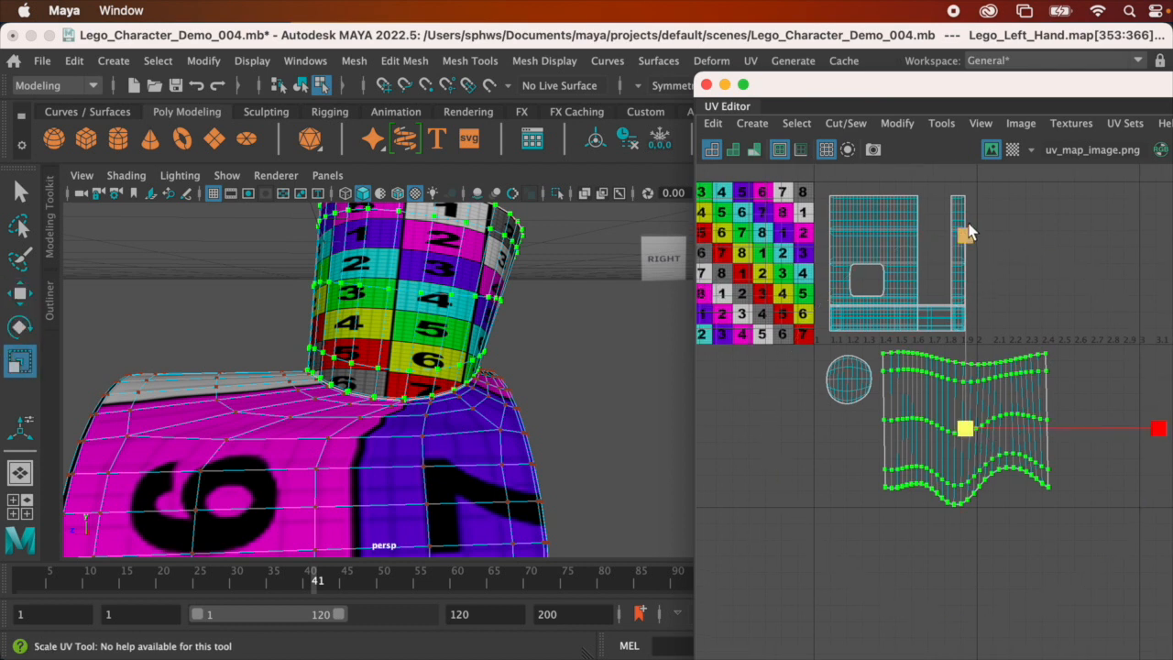
{"action": "left_click_drag", "start_coordinate": [967, 237], "coordinate": [966, 264]}
{"action": "left_click_drag", "start_coordinate": [964, 280], "coordinate": [956, 339]}
{"action": "left_click_drag", "start_coordinate": [404, 339], "coordinate": [492, 332], "text": "alt"}
{"action": "key", "text": "f"}
{"action": "left_click_drag", "start_coordinate": [965, 236], "coordinate": [967, 265]}
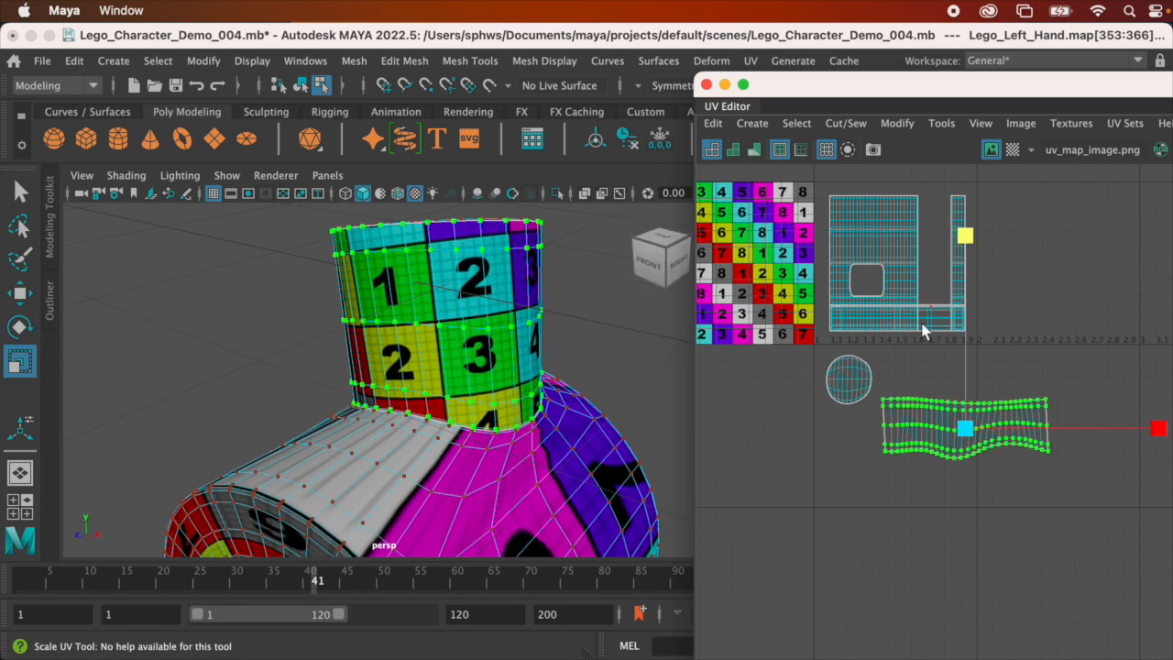
Move the UV Editor window up to reach the full Modify options and unfold the wrist peg's side wall shell
{"action": "scroll", "coordinate": [974, 367], "scroll_direction": "up", "scroll_amount": 3}
{"action": "scroll", "coordinate": [944, 431], "scroll_direction": "down", "scroll_amount": 2}
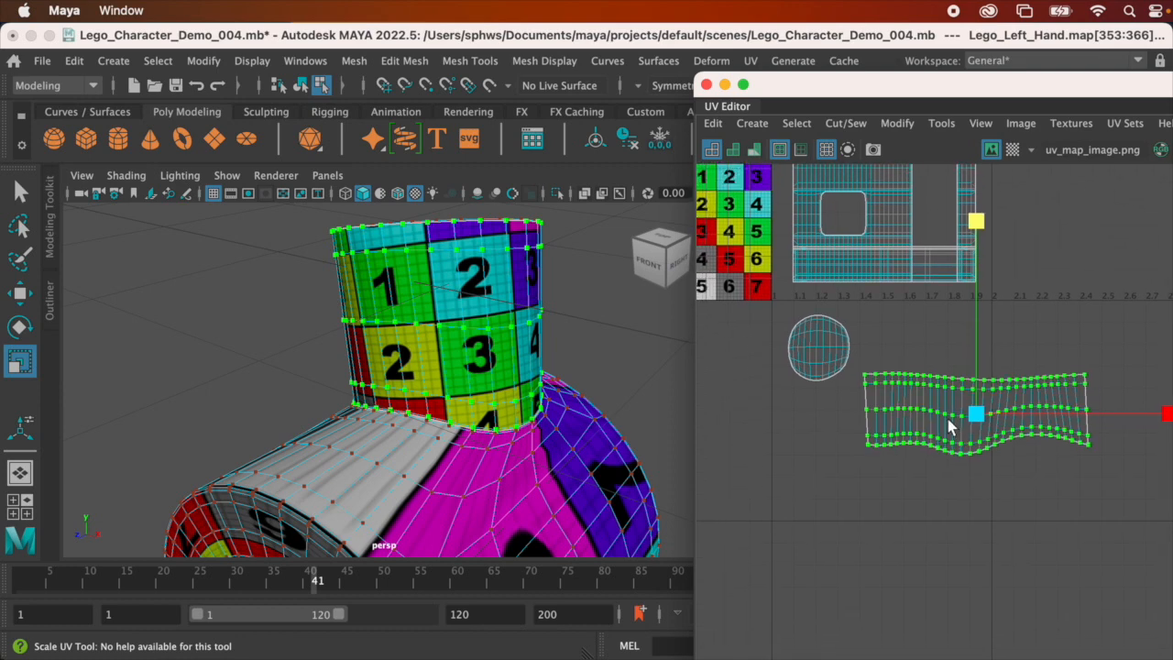
{"action": "left_click_drag", "start_coordinate": [669, 339], "coordinate": [532, 343], "text": "alt"}
{"action": "scroll", "coordinate": [1003, 400], "scroll_direction": "up", "scroll_amount": 3}
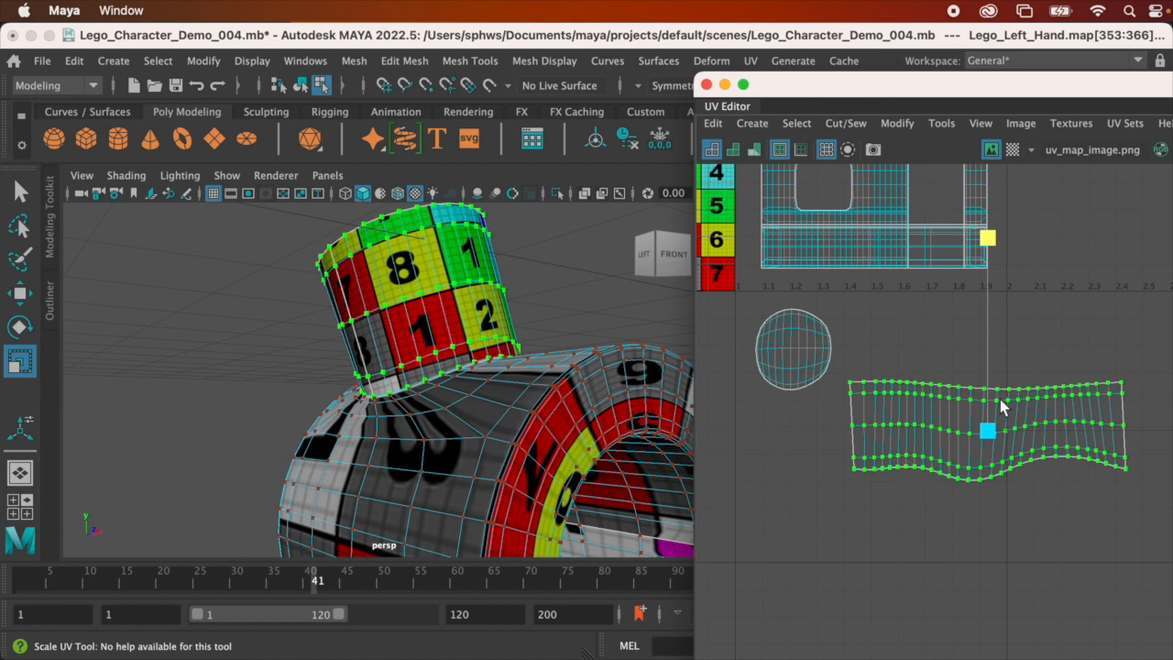
{"action": "middle_click_drag", "start_coordinate": [1002, 401], "coordinate": [962, 405], "text": "alt"}
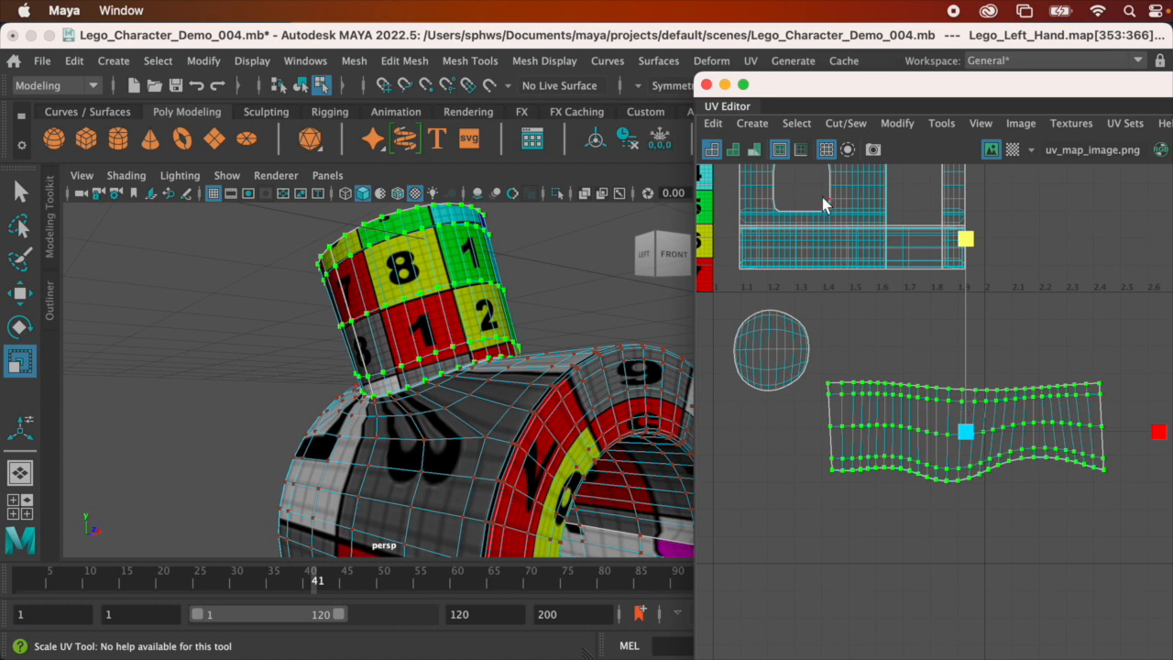
{"action": "left_click", "coordinate": [894, 125]}
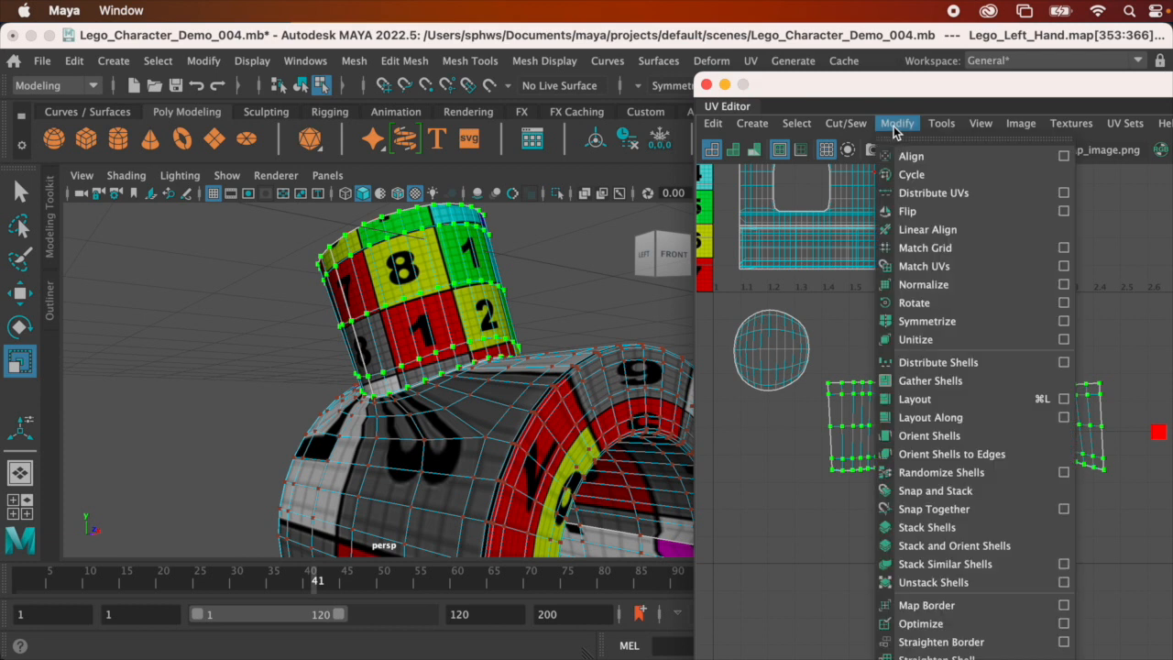
{"action": "left_click_drag", "start_coordinate": [904, 83], "coordinate": [871, 34]}
{"action": "left_click", "coordinate": [863, 74]}
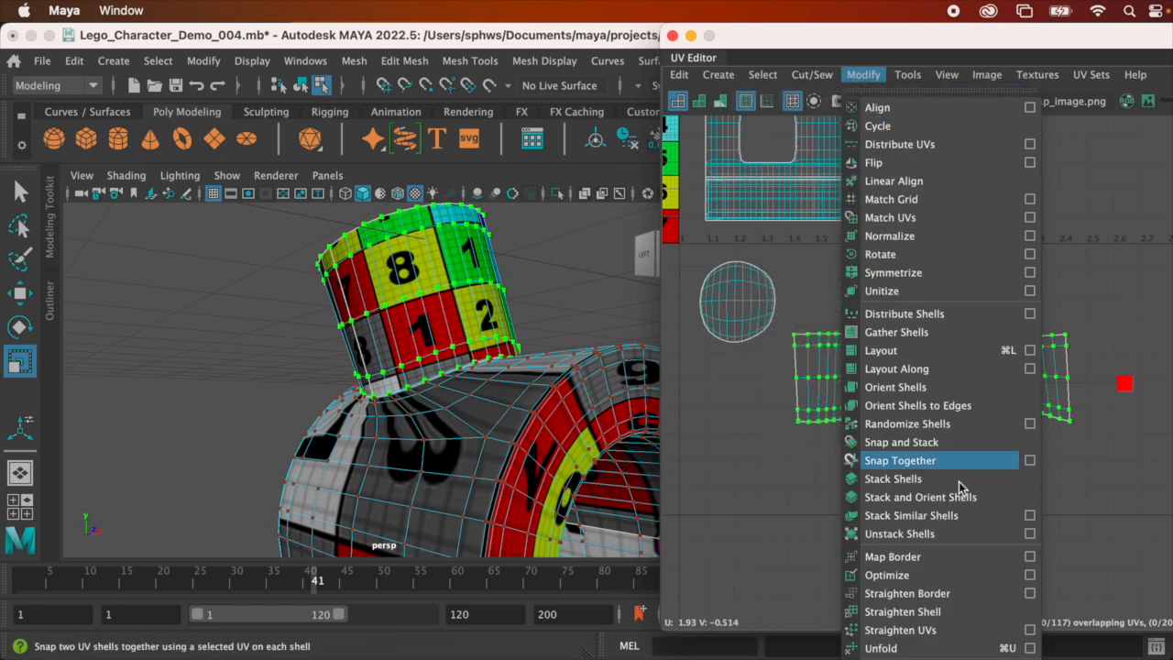
{"action": "left_click", "coordinate": [944, 646]}
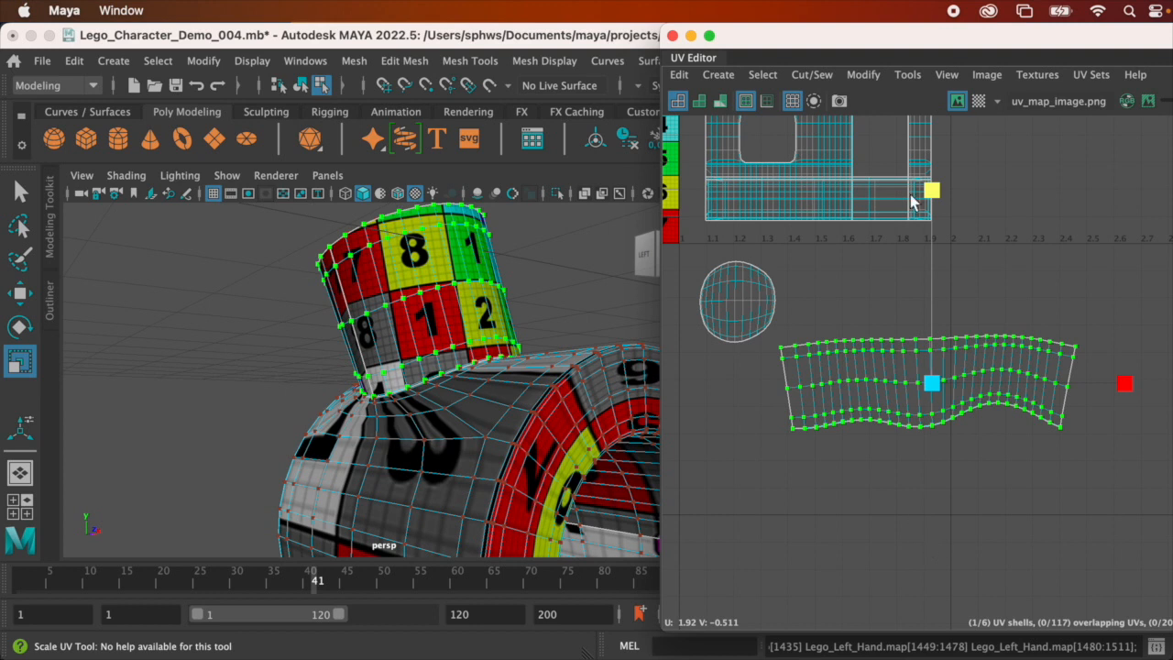
Optimize the side wall shell's UVs, unfold them once more, and clear the selection
{"action": "left_click", "coordinate": [863, 74]}
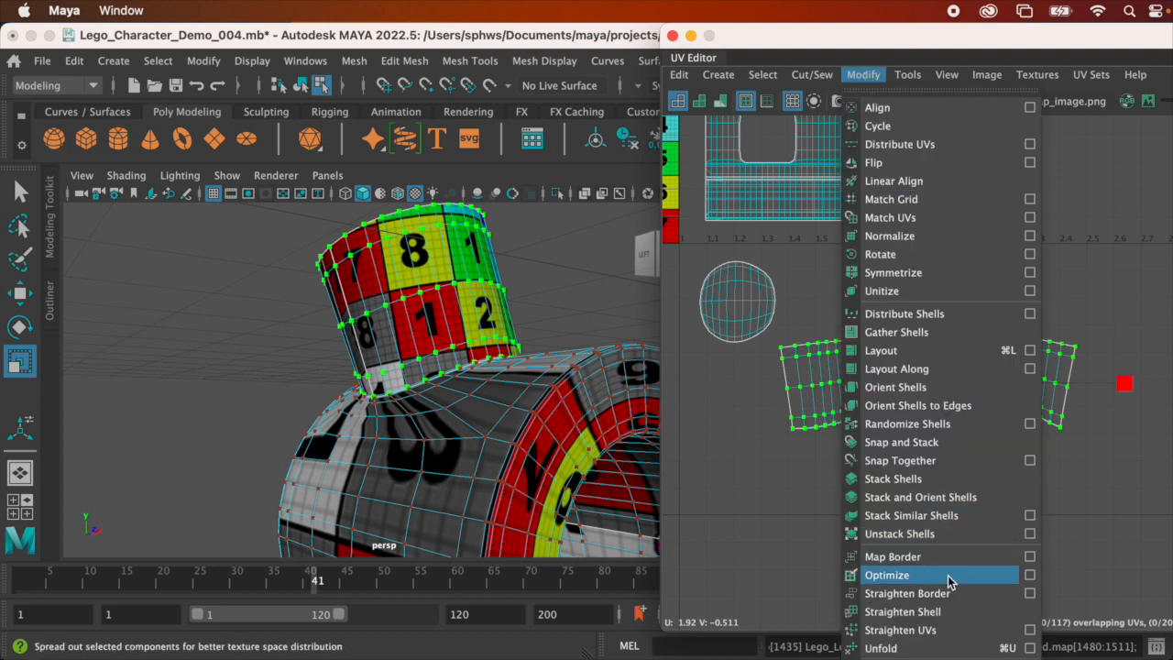
{"action": "left_click", "coordinate": [948, 578]}
{"action": "left_click", "coordinate": [872, 72]}
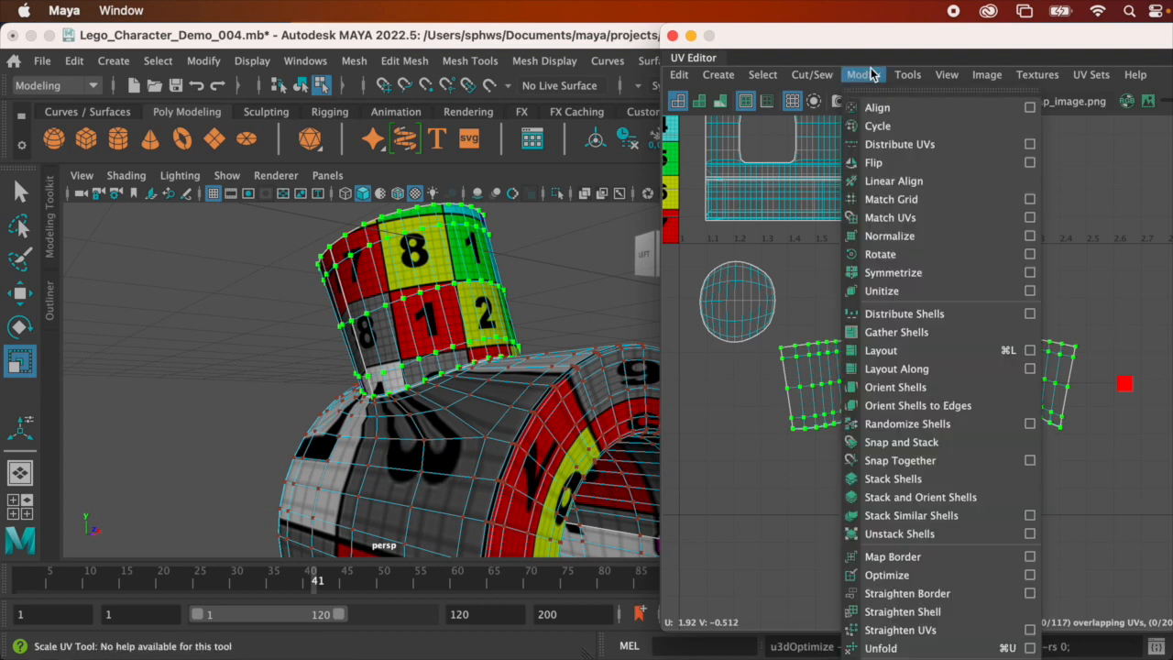
{"action": "left_click", "coordinate": [981, 649]}
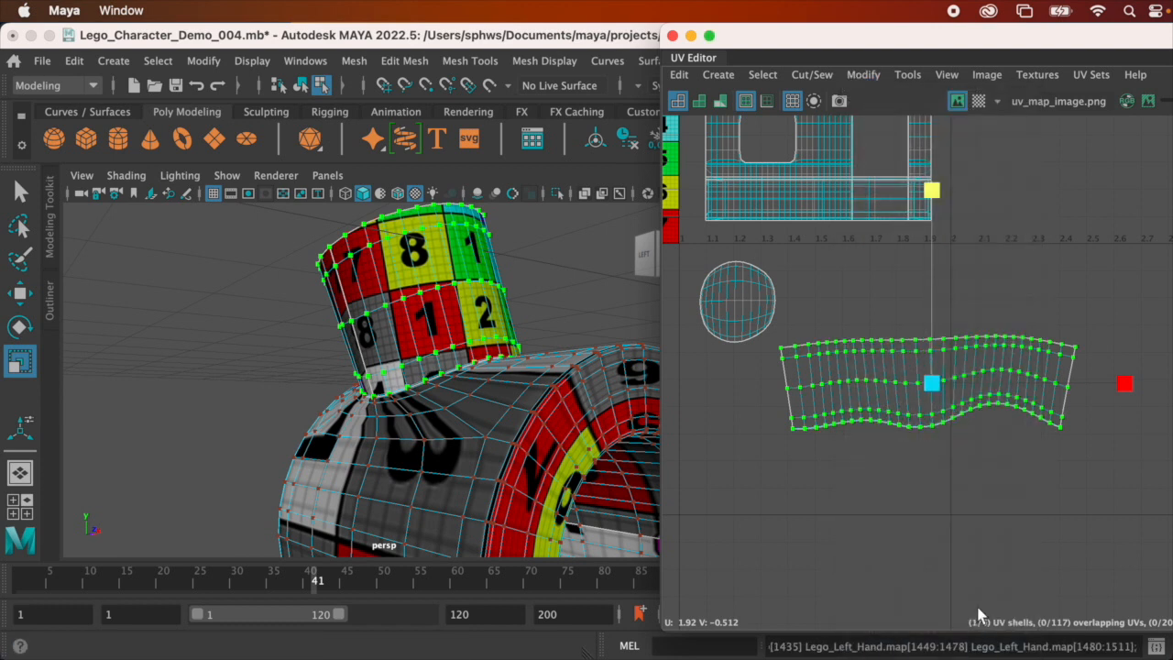
{"action": "left_click", "coordinate": [889, 467]}
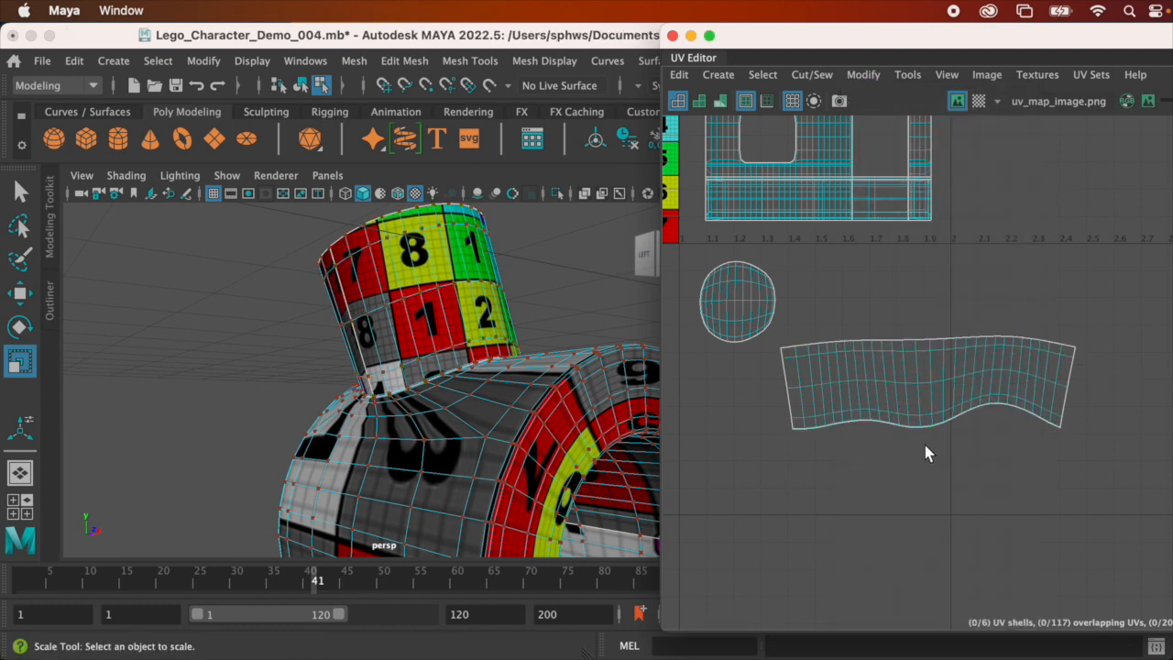
Restore the side wall UV selection, scale the shell down uniformly to match the cap's checker size, and place it below the round cap shell
{"action": "left_click", "coordinate": [941, 395]}
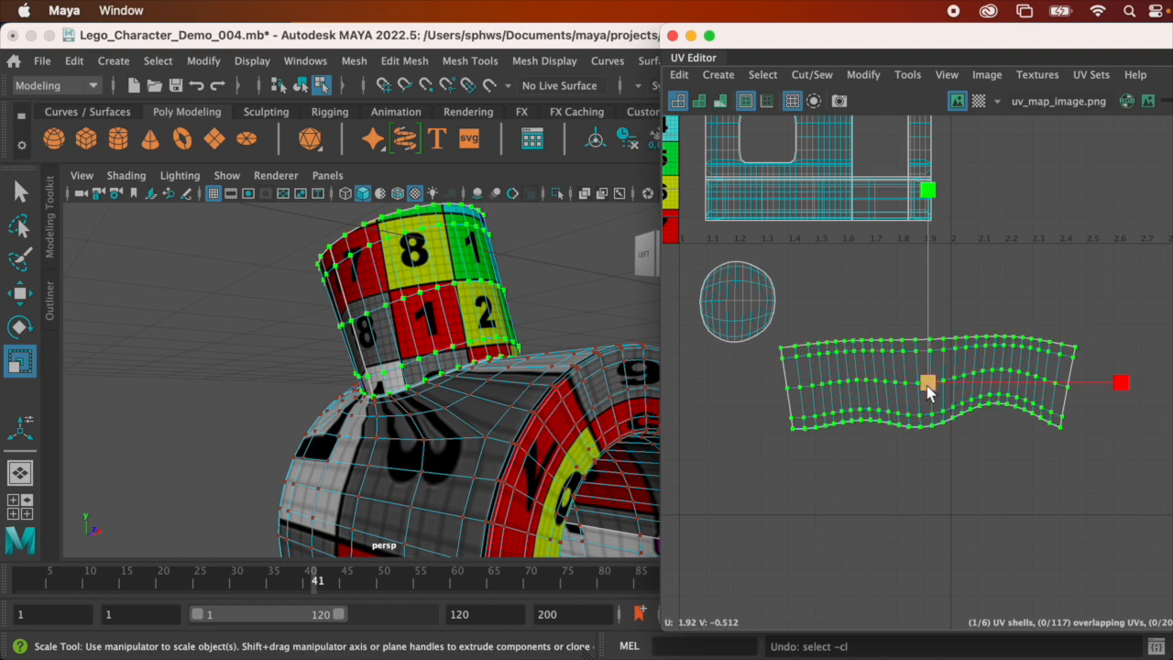
{"action": "left_click_drag", "start_coordinate": [461, 354], "coordinate": [477, 391], "text": "alt"}
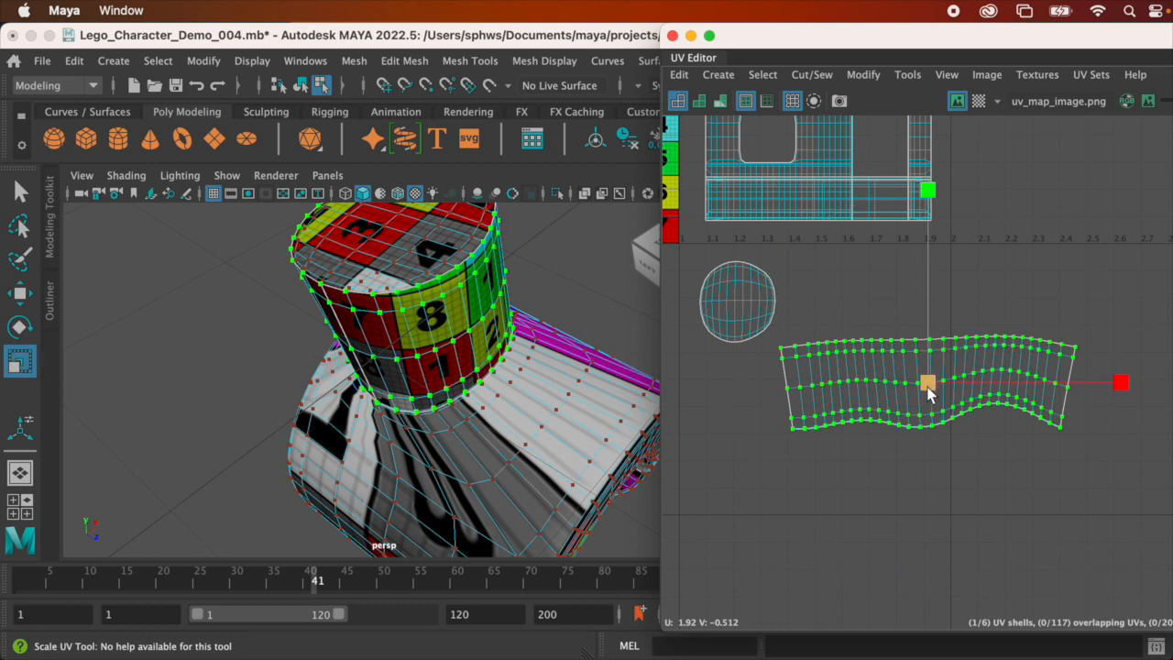
{"action": "left_click_drag", "start_coordinate": [928, 389], "coordinate": [865, 382]}
{"action": "key", "text": "w"}
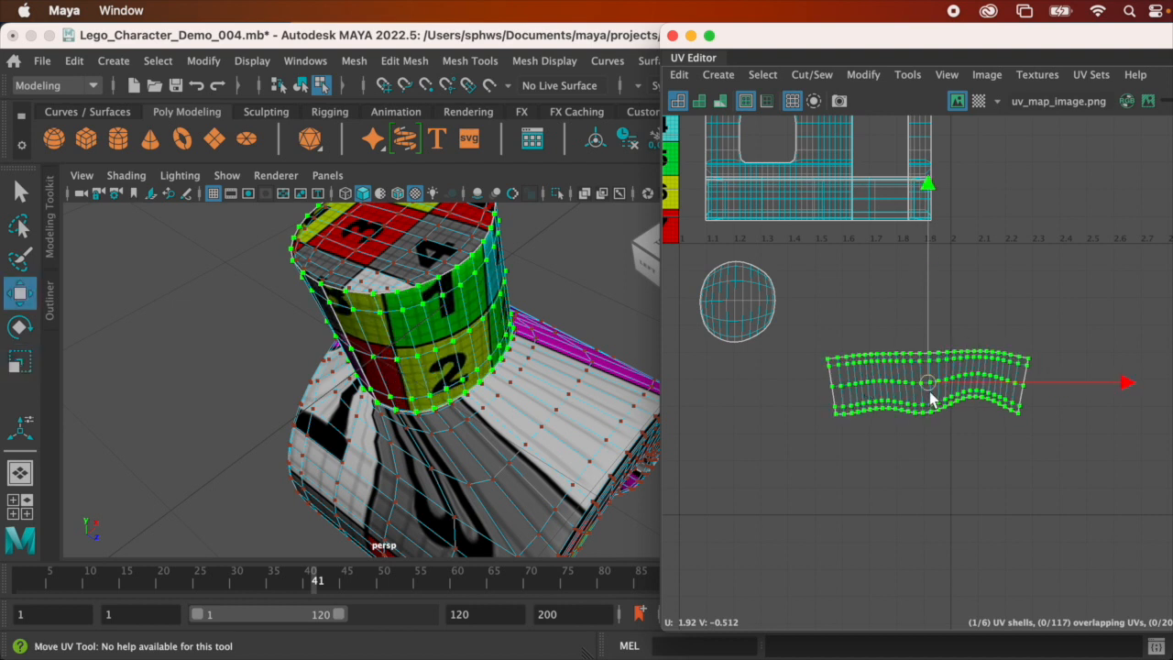
{"action": "left_click_drag", "start_coordinate": [930, 390], "coordinate": [792, 388]}
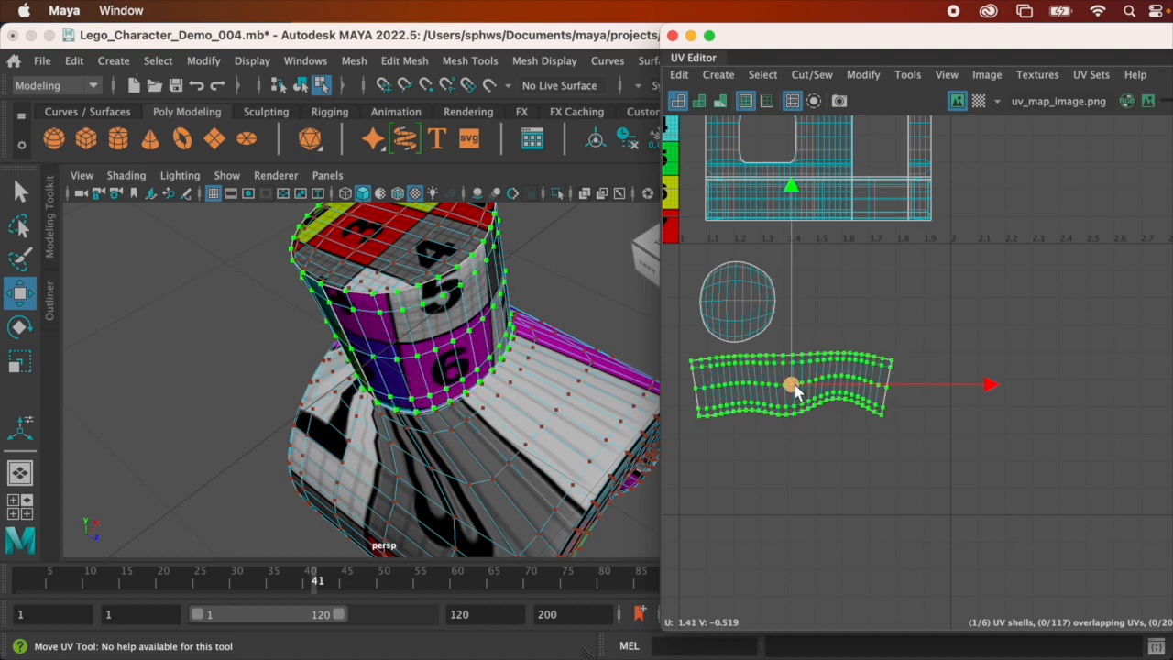
Select a UV on the hand's outer surface and convert the selection to its entire UV shell
{"action": "scroll", "coordinate": [551, 282], "scroll_direction": "down", "scroll_amount": 5}
{"action": "left_click_drag", "start_coordinate": [449, 272], "coordinate": [292, 249], "text": "alt"}
{"action": "middle_click_drag", "start_coordinate": [411, 331], "coordinate": [420, 288], "text": "alt"}
{"action": "scroll", "coordinate": [426, 298], "scroll_direction": "down", "scroll_amount": 3}
{"action": "left_click_drag", "start_coordinate": [426, 298], "coordinate": [371, 333], "text": "alt"}
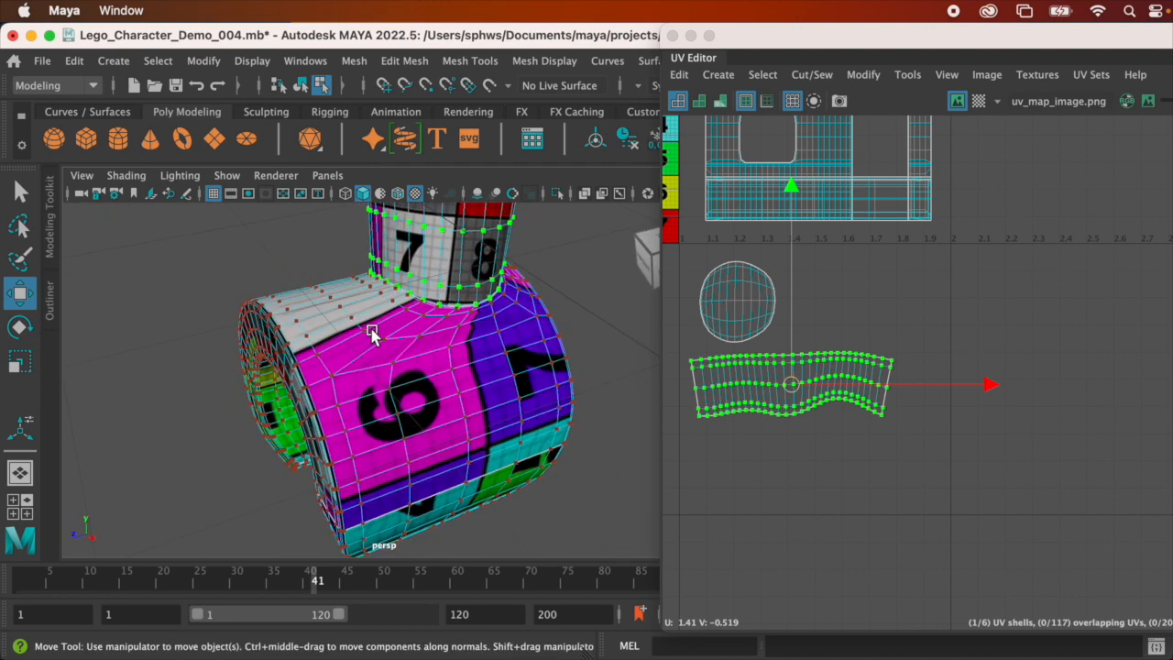
{"action": "left_click", "coordinate": [366, 332]}
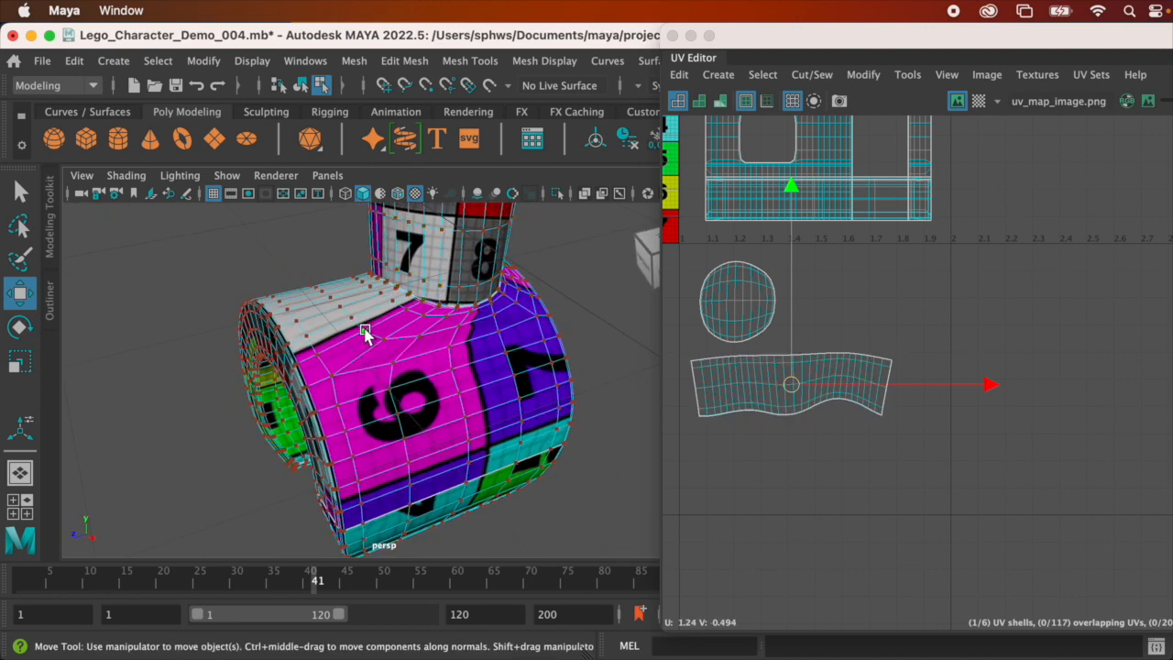
{"action": "scroll", "coordinate": [832, 232], "scroll_direction": "down", "scroll_amount": 2}
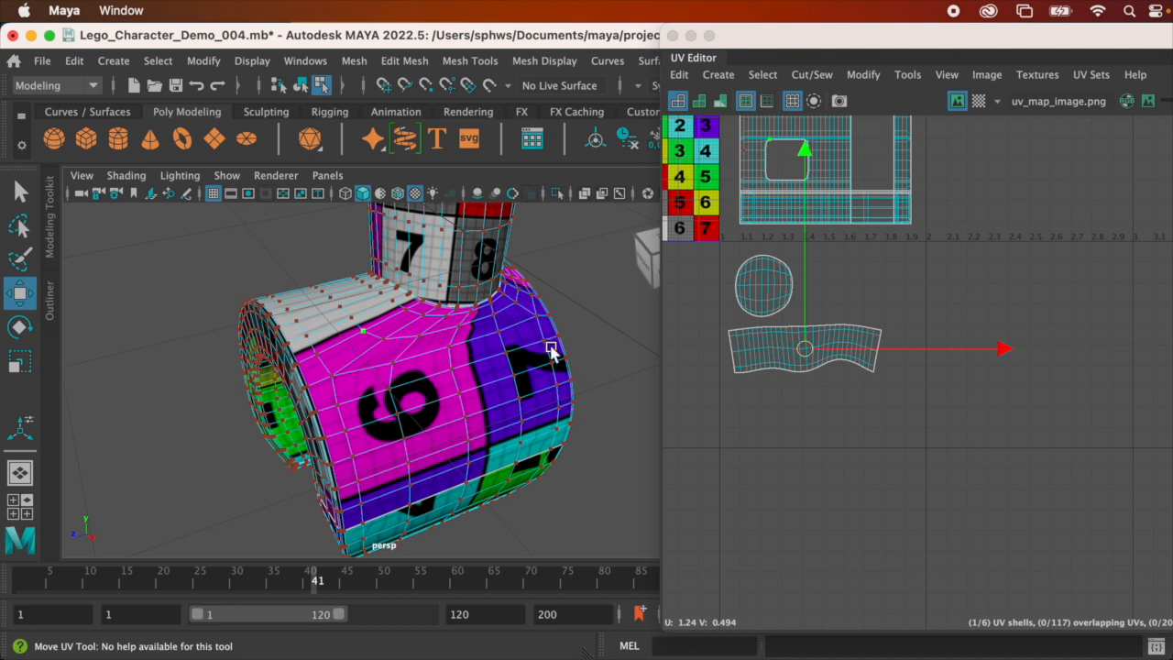
{"action": "left_click", "coordinate": [763, 74]}
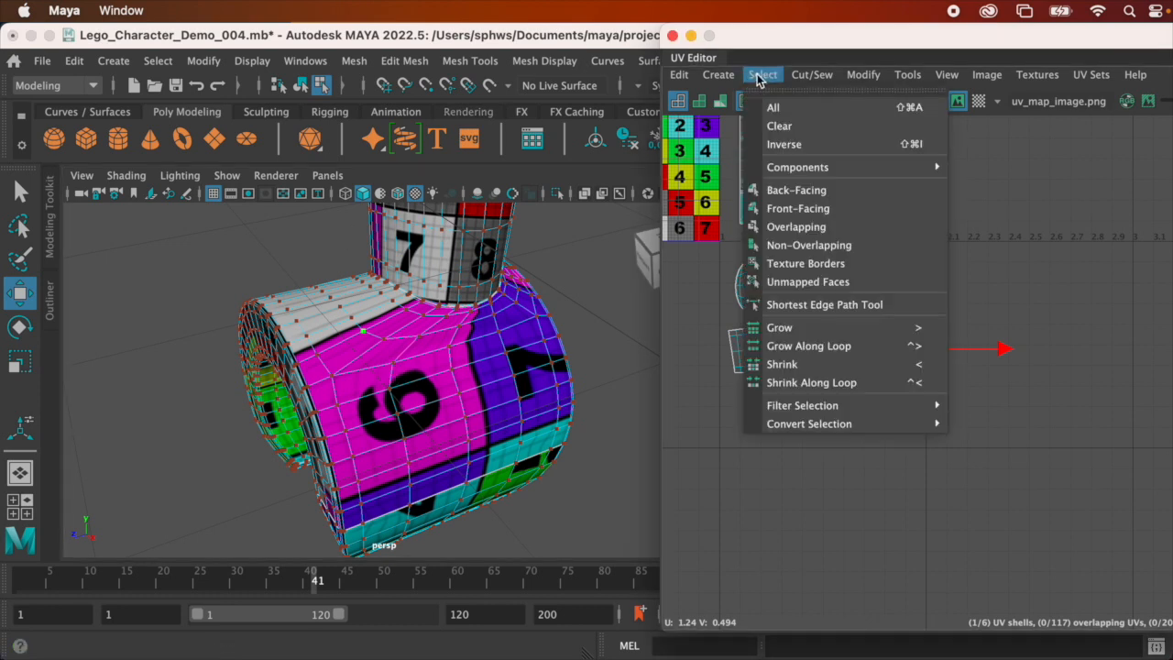
{"action": "mouse_move", "coordinate": [815, 425]}
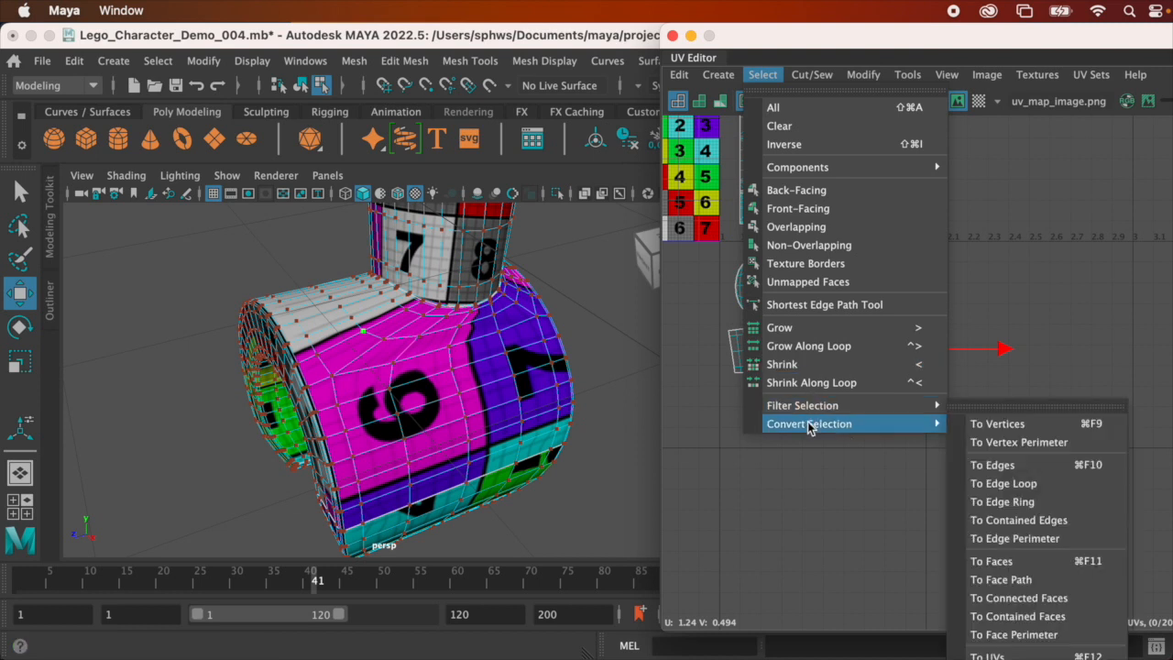
{"action": "left_click", "coordinate": [972, 653]}
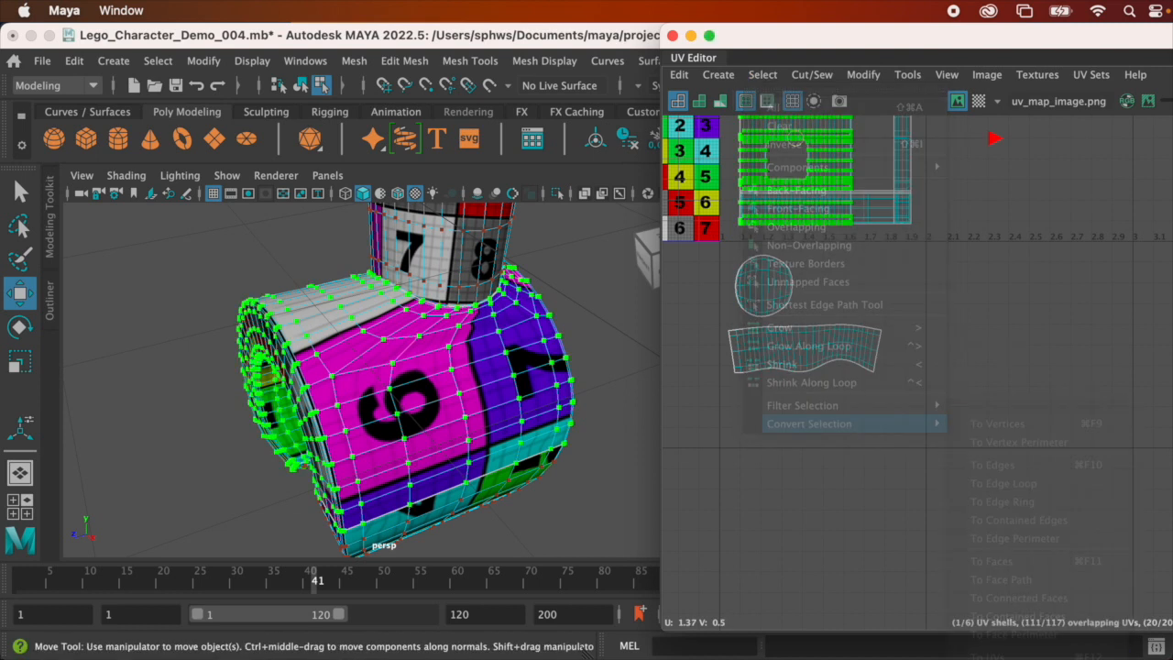
{"action": "left_click_drag", "start_coordinate": [410, 328], "coordinate": [439, 327], "text": "alt"}
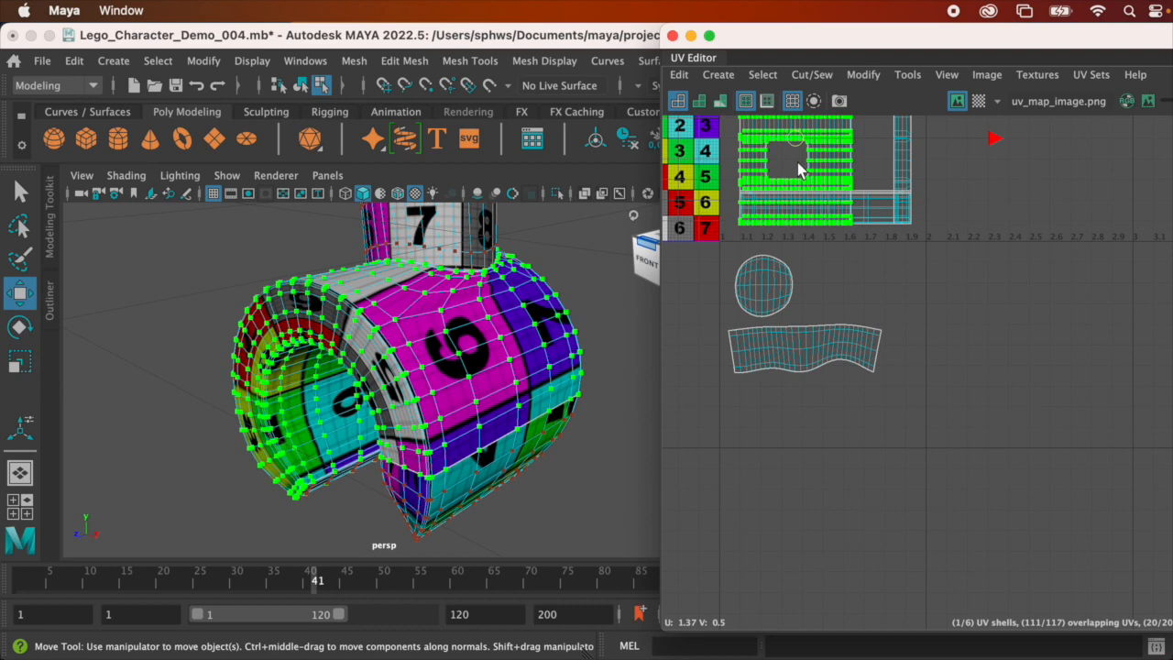
Move the hand's main UV shell to the empty area beyond the wrist peg's cap and side wall shells
{"action": "middle_click_drag", "start_coordinate": [859, 194], "coordinate": [859, 248], "text": "alt"}
{"action": "left_click_drag", "start_coordinate": [800, 212], "coordinate": [1011, 423]}
{"action": "scroll", "coordinate": [489, 349], "scroll_direction": "down", "scroll_amount": 5}
{"action": "left_click_drag", "start_coordinate": [450, 312], "coordinate": [477, 273], "text": "alt"}
{"action": "scroll", "coordinate": [1050, 386], "scroll_direction": "up", "scroll_amount": 2}
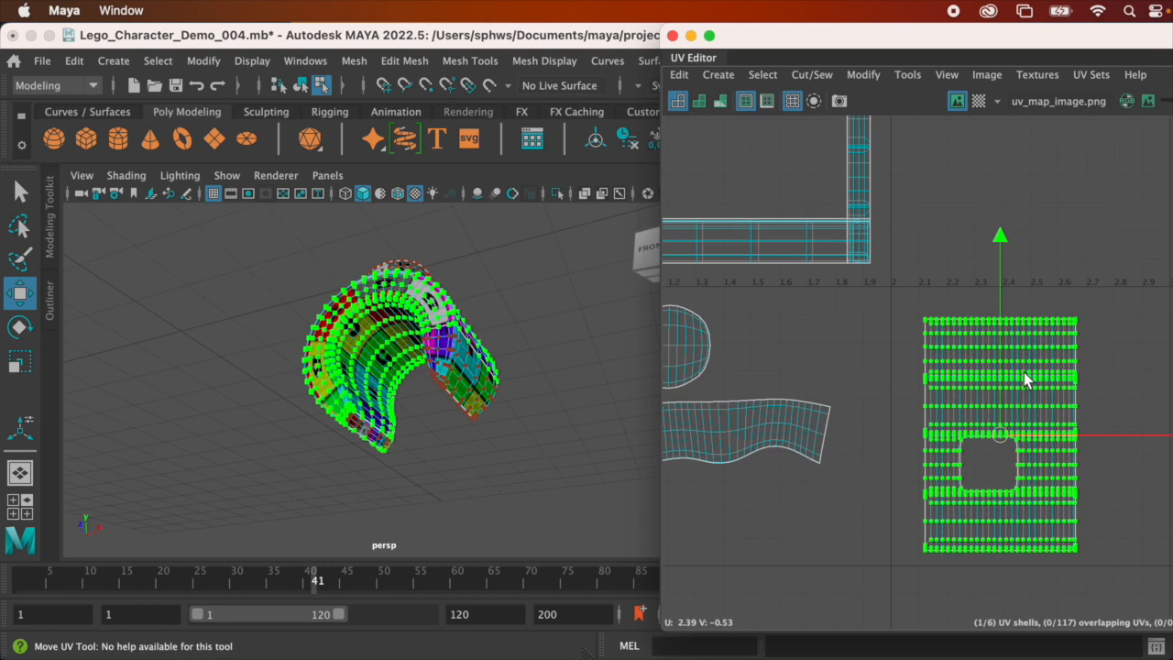
Convert the main hand shell's UV selection to faces
{"action": "left_click", "coordinate": [764, 75]}
{"action": "mouse_move", "coordinate": [812, 431]}
{"action": "left_click", "coordinate": [1074, 463]}
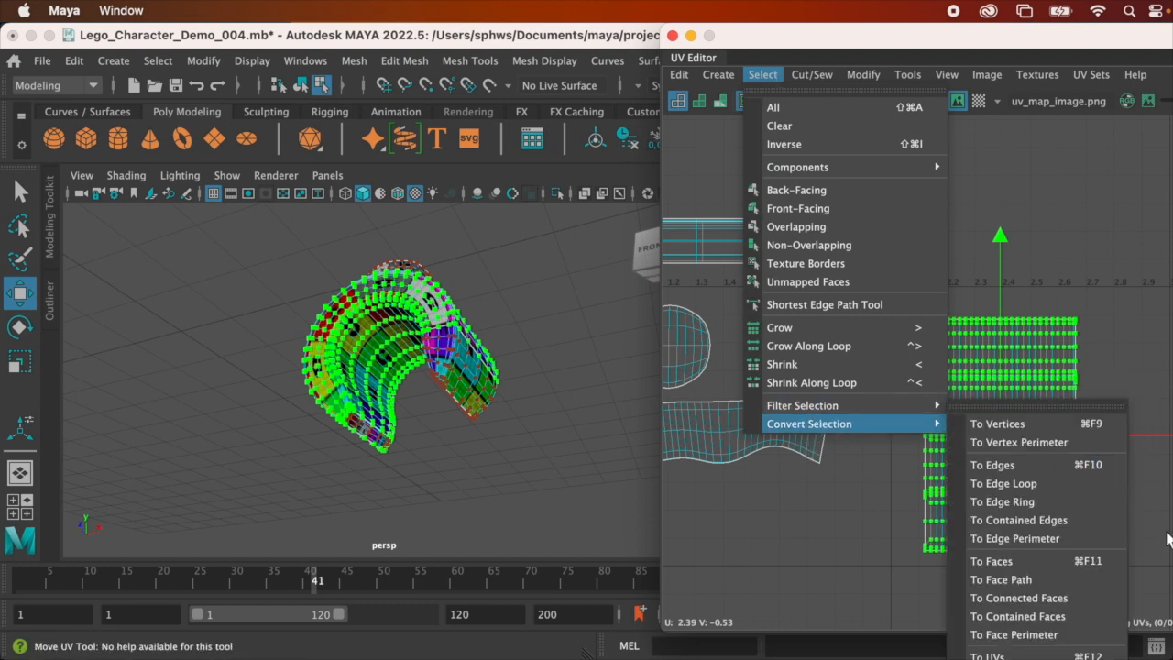
{"action": "mouse_move", "coordinate": [911, 427]}
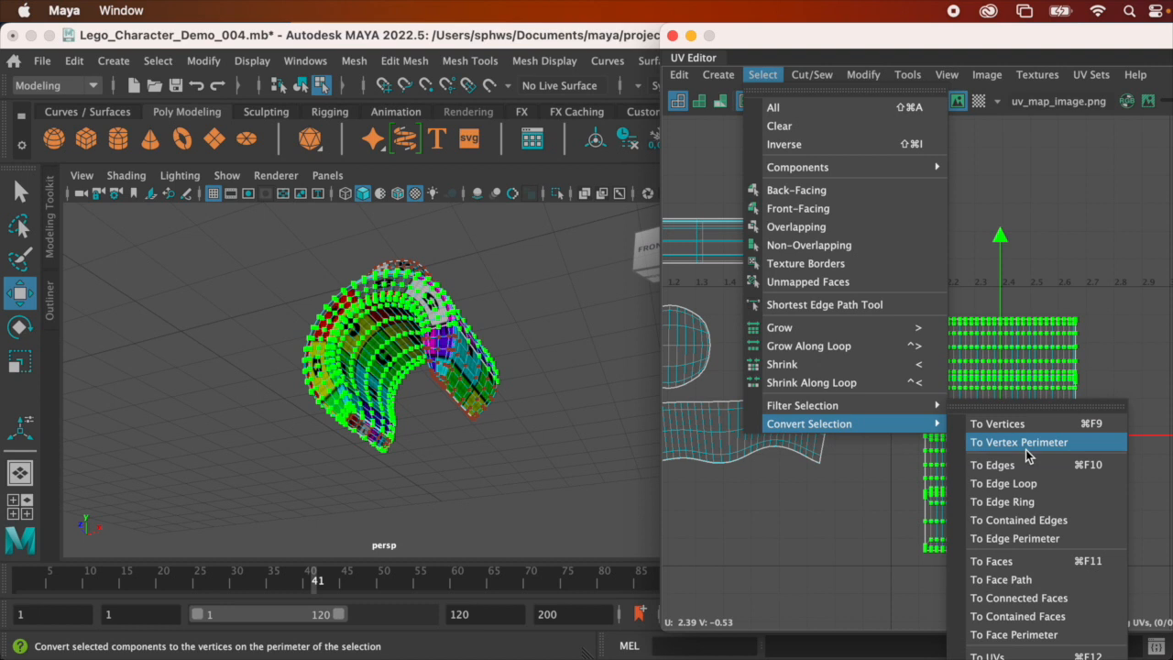
{"action": "left_click", "coordinate": [1045, 570]}
Move the UV Editor window down to uncover the UV commands and apply a Cylindrical projection to the selected faces
{"action": "left_click_drag", "start_coordinate": [550, 444], "coordinate": [431, 417], "text": "alt"}
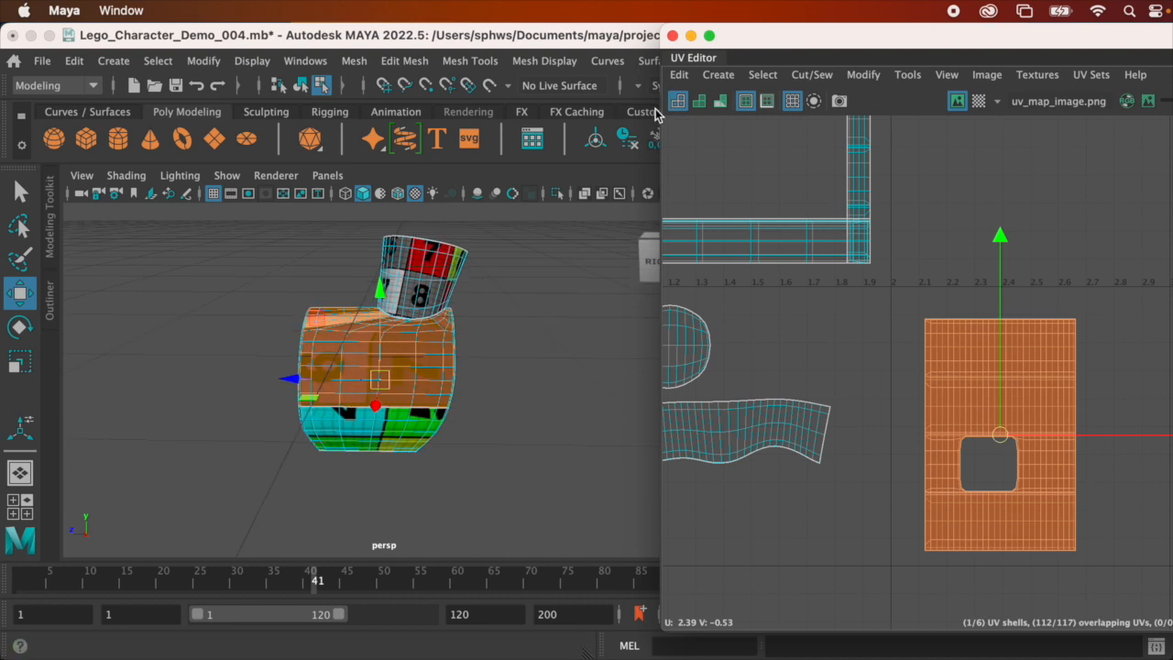
{"action": "left_click_drag", "start_coordinate": [764, 39], "coordinate": [757, 113]}
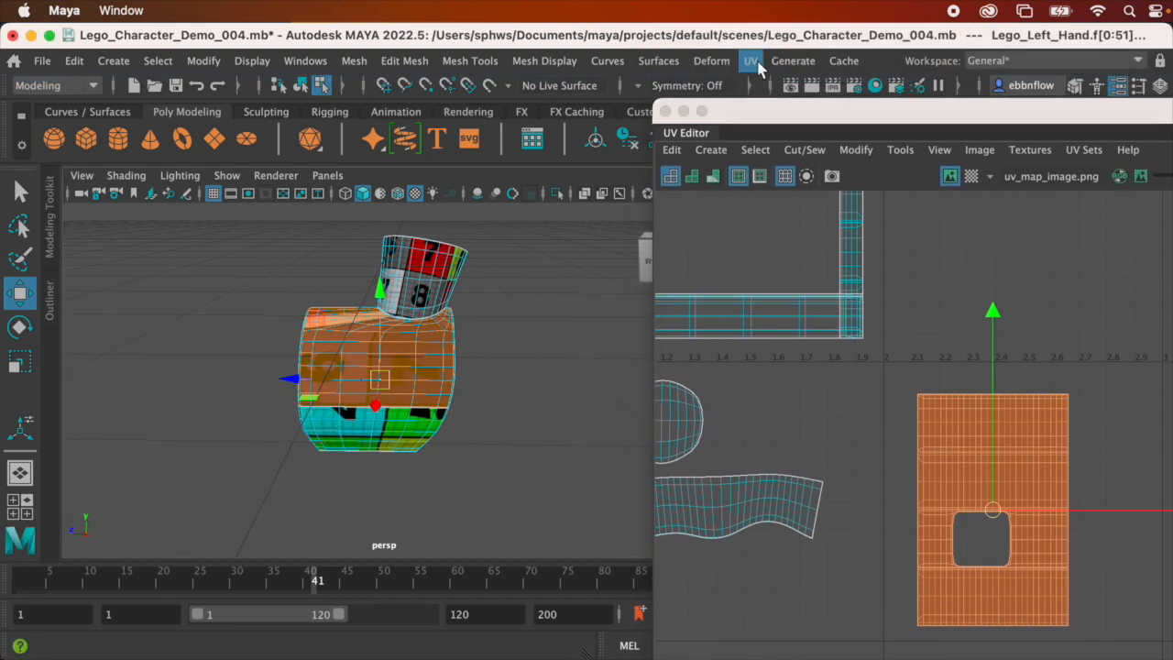
{"action": "left_click", "coordinate": [752, 62]}
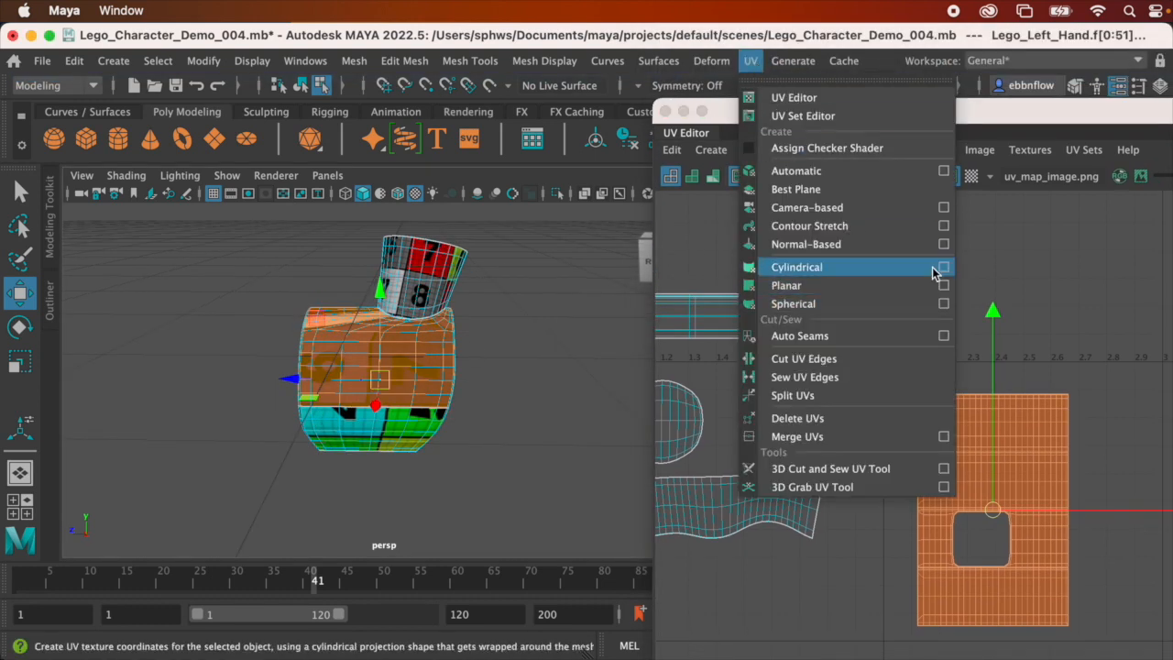
{"action": "left_click", "coordinate": [873, 268]}
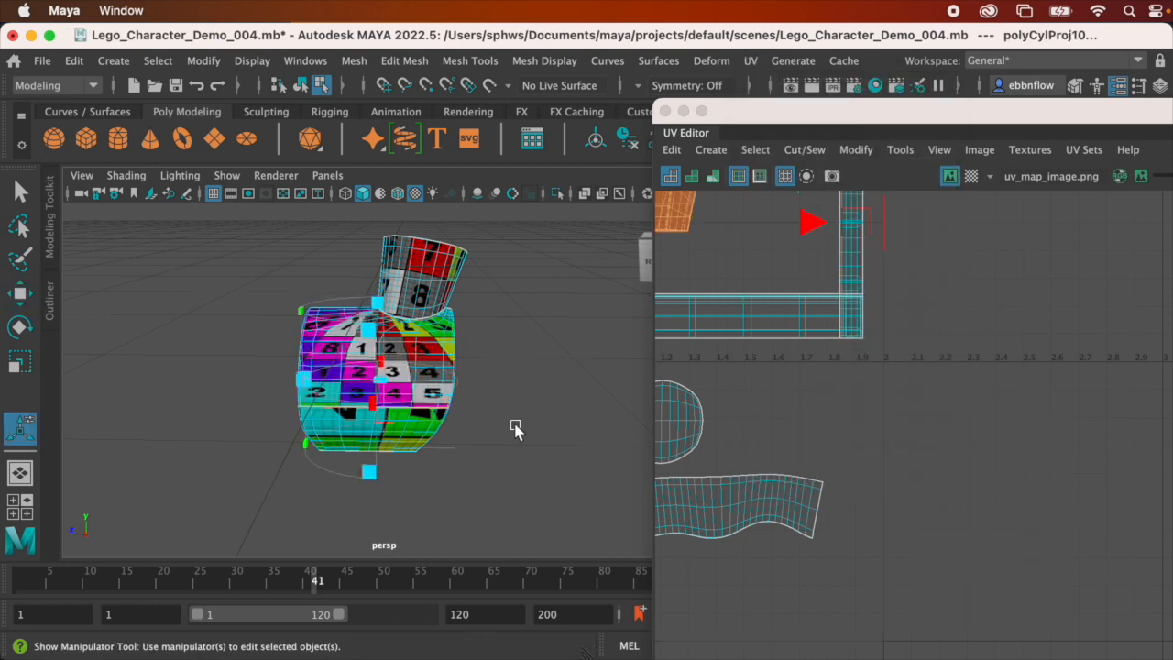
Show the projection's rotation manipulator and rotate the cylindrical projection about -90 degrees around X in the side view
{"action": "left_click_drag", "start_coordinate": [391, 418], "coordinate": [535, 390], "text": "alt"}
{"action": "key", "text": "space"}
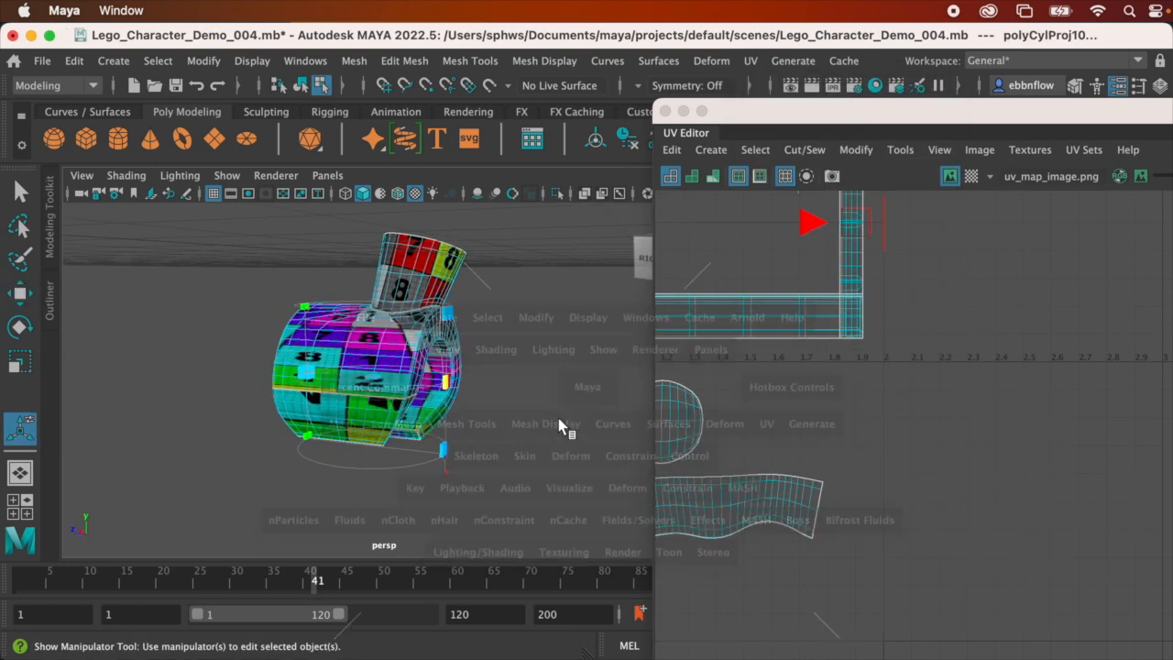
{"action": "key", "text": "space"}
{"action": "scroll", "coordinate": [486, 412], "scroll_direction": "up", "scroll_amount": 2}
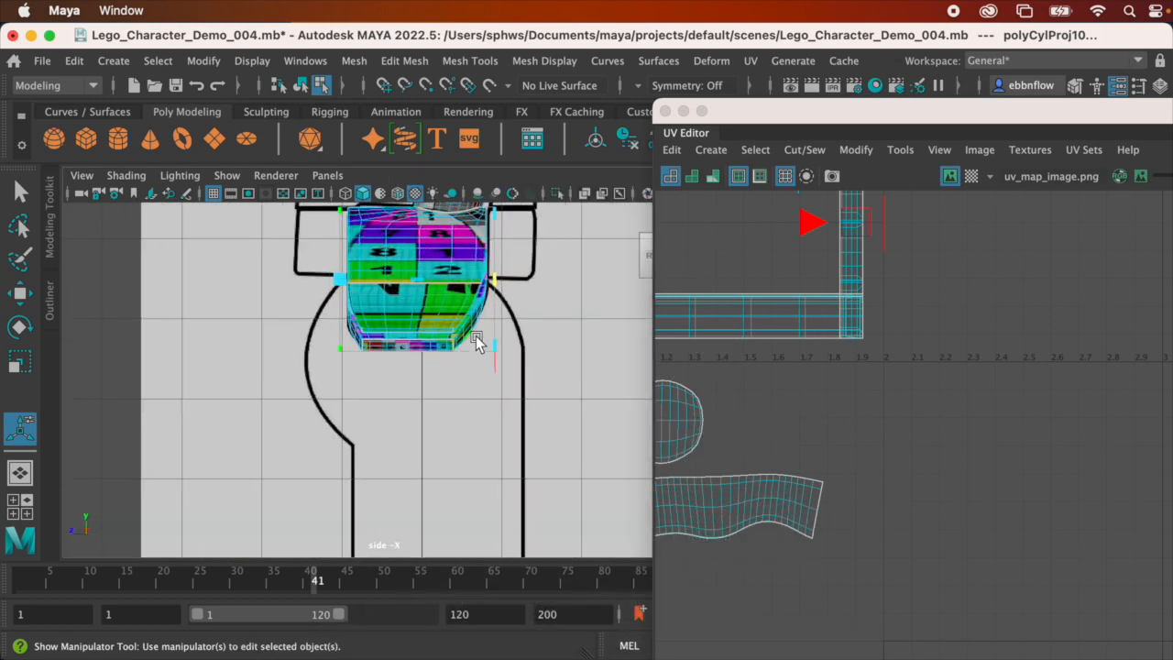
{"action": "key", "text": "space"}
{"action": "key", "text": "space"}
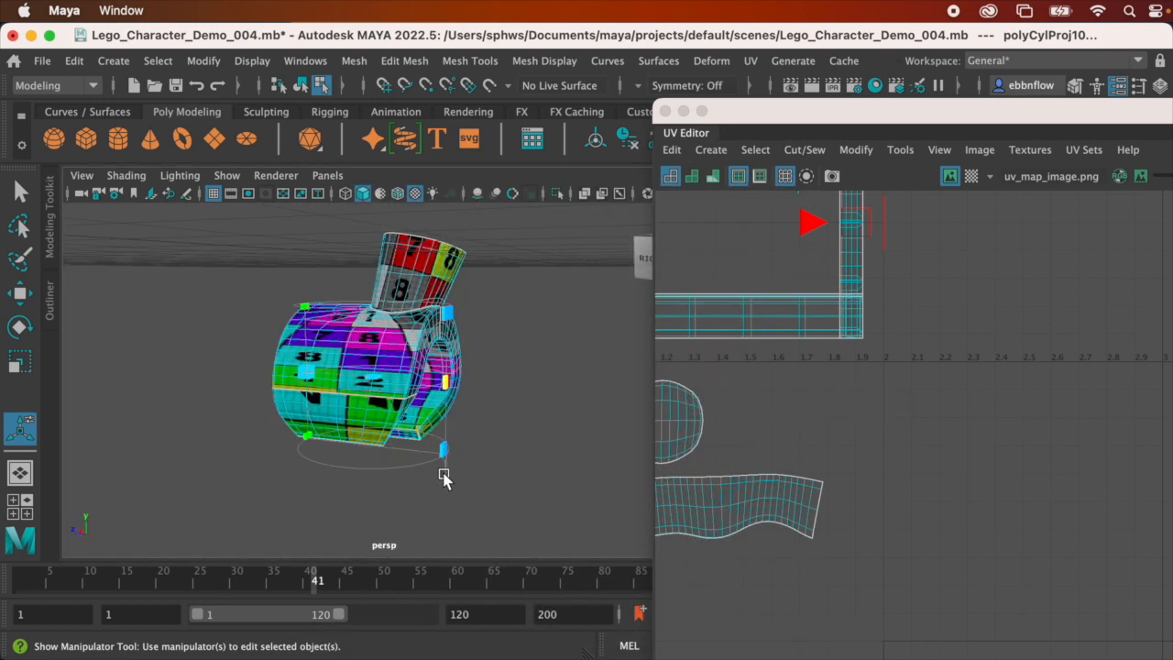
{"action": "left_click", "coordinate": [446, 473]}
{"action": "left_click_drag", "start_coordinate": [447, 473], "coordinate": [431, 453], "text": "alt"}
{"action": "key", "text": "space"}
{"action": "key", "text": "space"}
{"action": "middle_click_drag", "start_coordinate": [450, 335], "coordinate": [446, 458], "text": "alt"}
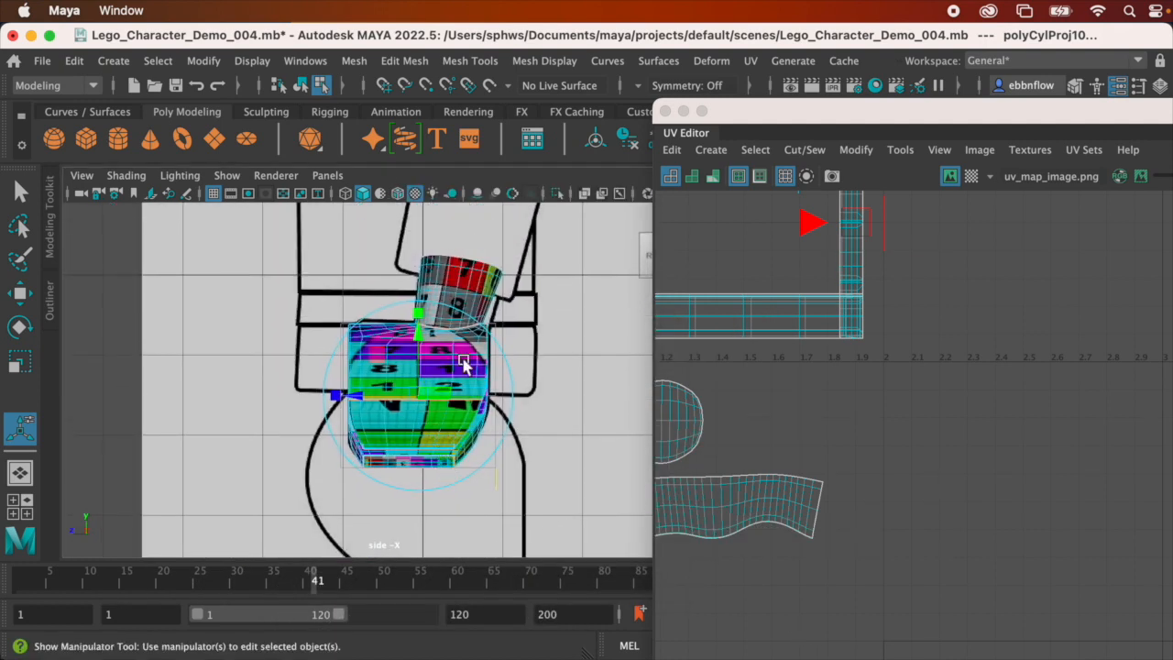
{"action": "left_click_drag", "start_coordinate": [495, 339], "coordinate": [470, 463]}
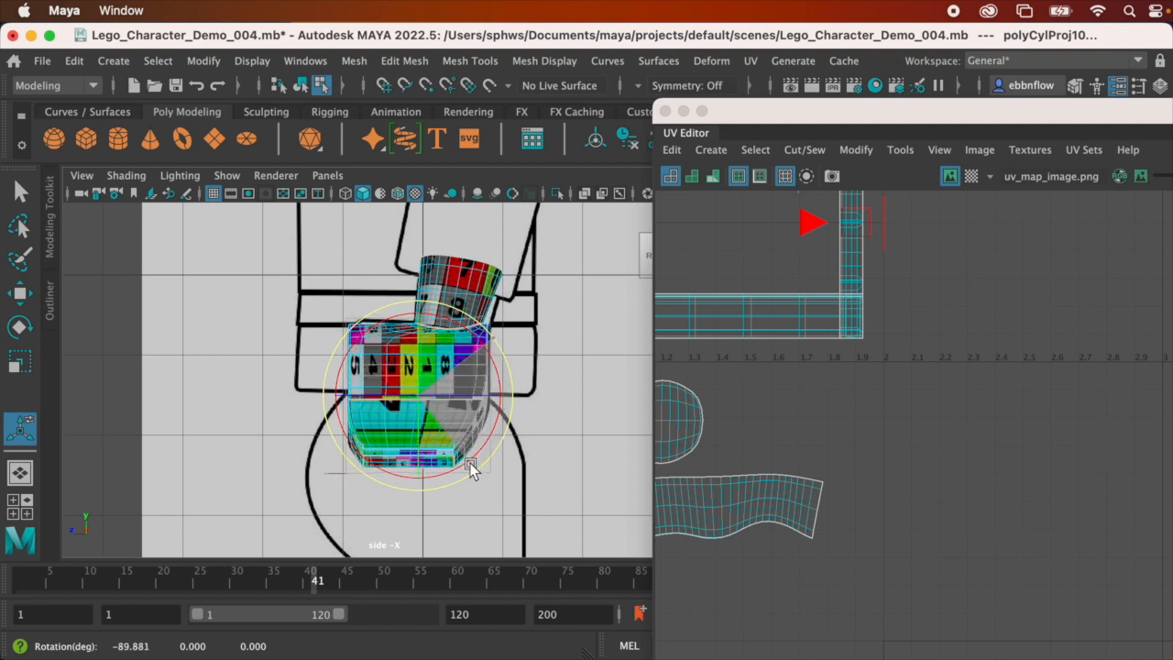
Examine the rotated projection's alignment with the C-shaped hand in the front and perspective views
{"action": "key", "text": "space"}
{"action": "key", "text": "space"}
{"action": "middle_click_drag", "start_coordinate": [424, 391], "coordinate": [335, 212], "text": "alt"}
{"action": "scroll", "coordinate": [514, 381], "scroll_direction": "down", "scroll_amount": 5}
{"action": "scroll", "coordinate": [516, 380], "scroll_direction": "up", "scroll_amount": 5}
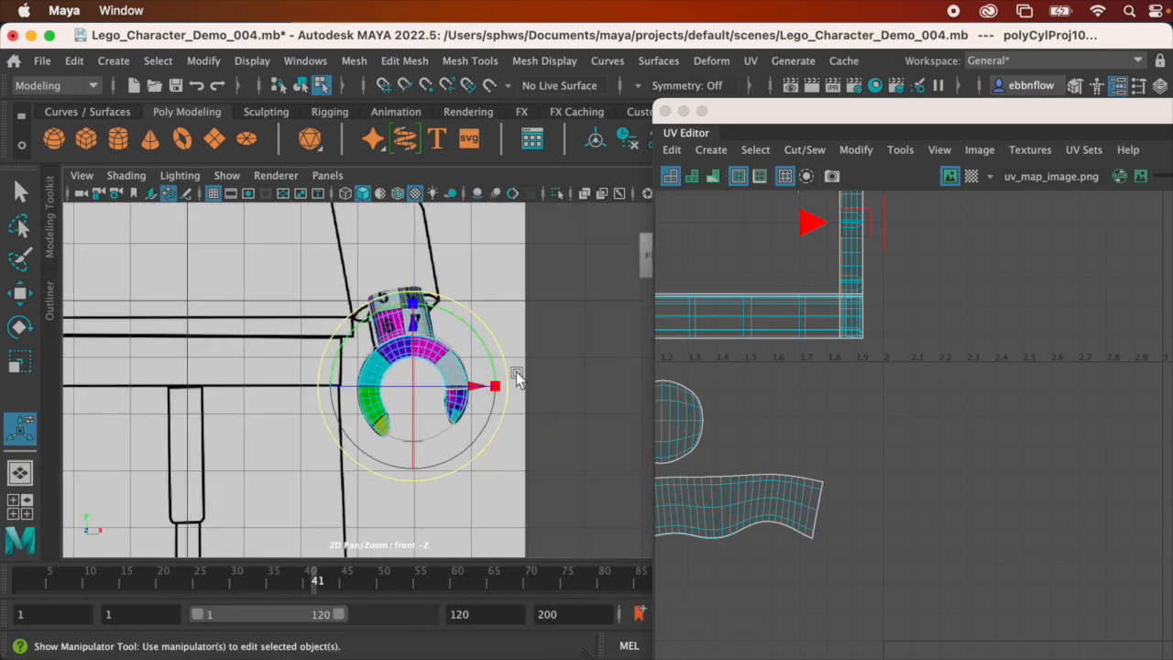
{"action": "scroll", "coordinate": [516, 379], "scroll_direction": "up", "scroll_amount": 3}
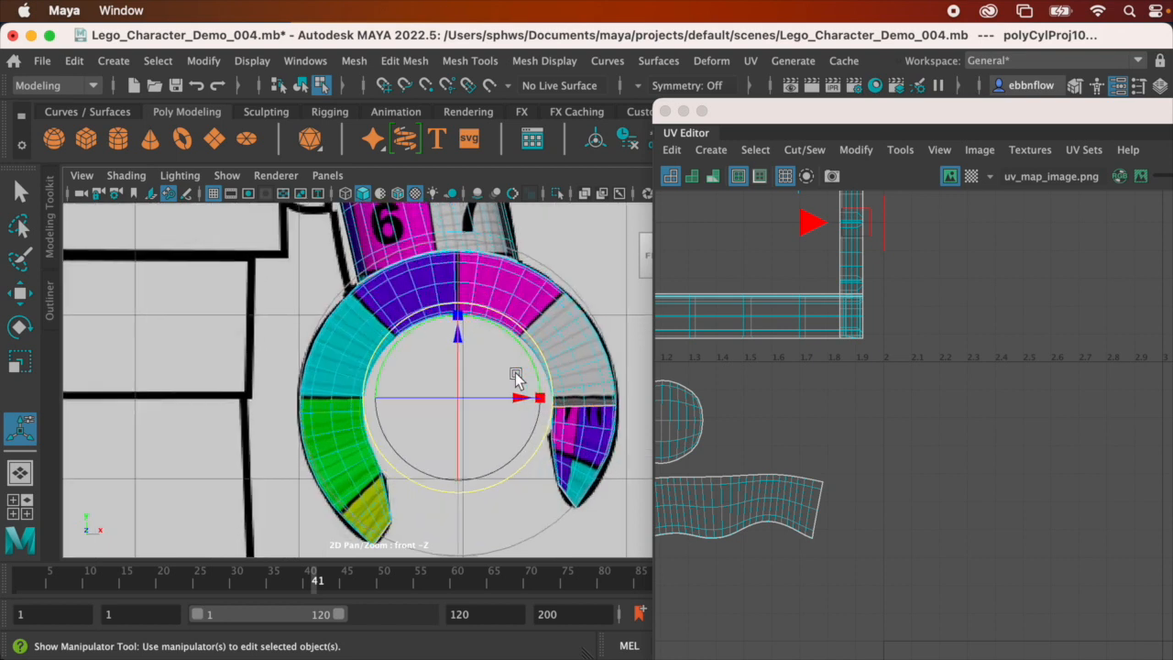
{"action": "key", "text": "space"}
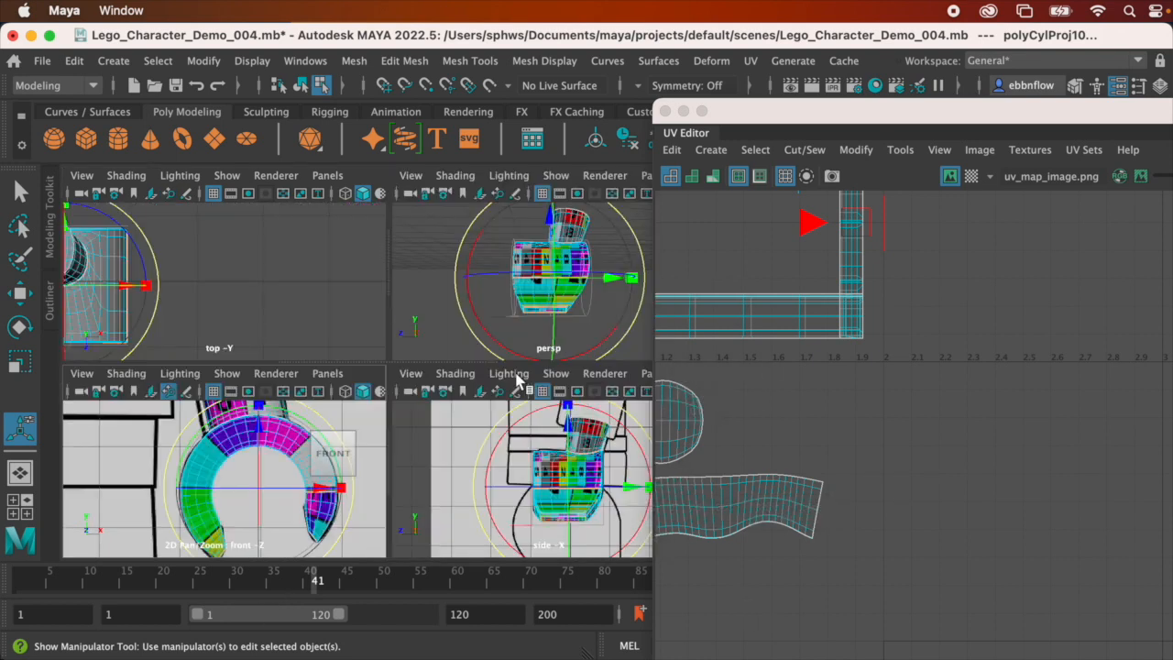
{"action": "key", "text": "space"}
{"action": "left_click_drag", "start_coordinate": [583, 325], "coordinate": [424, 322], "text": "alt"}
{"action": "key", "text": "space"}
{"action": "key", "text": "space"}
{"action": "middle_click_drag", "start_coordinate": [328, 466], "coordinate": [392, 379], "text": "alt"}
Try to rotate the cylindrical projection slightly in the front view, and undo the change
{"action": "left_click_drag", "start_coordinate": [412, 433], "coordinate": [461, 472]}
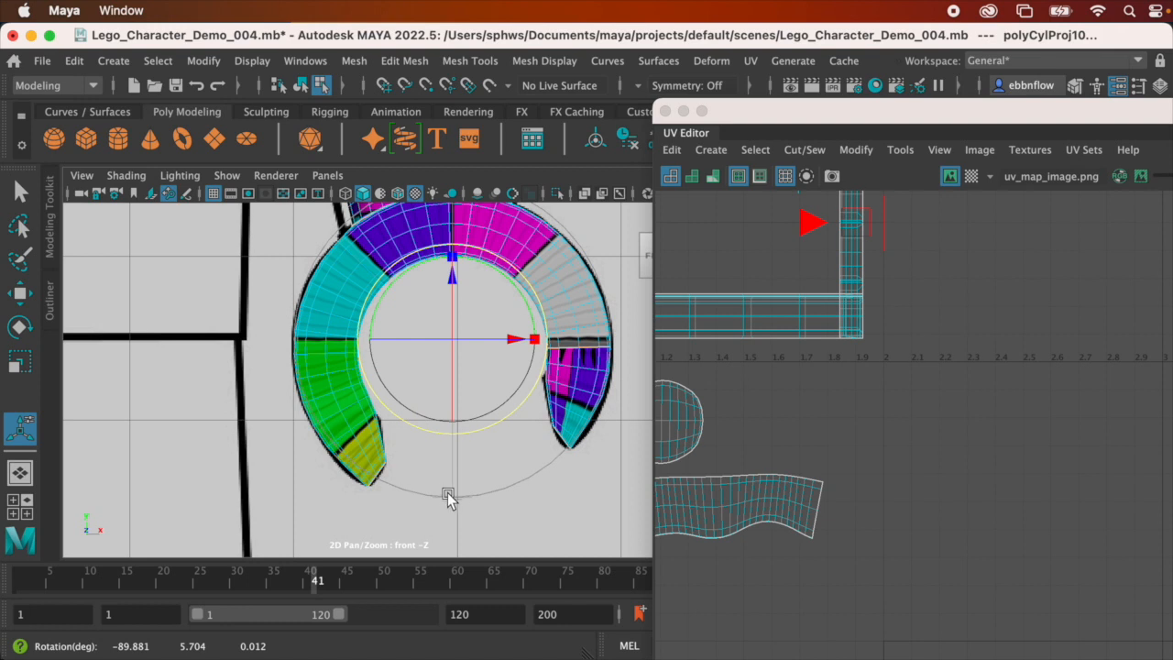
{"action": "left_click", "coordinate": [462, 443]}
{"action": "key", "text": "super+z"}
Select all UVs of the newly projected shell, move it below the checker texture tile, and frame it in the UV Editor
{"action": "key", "text": "space"}
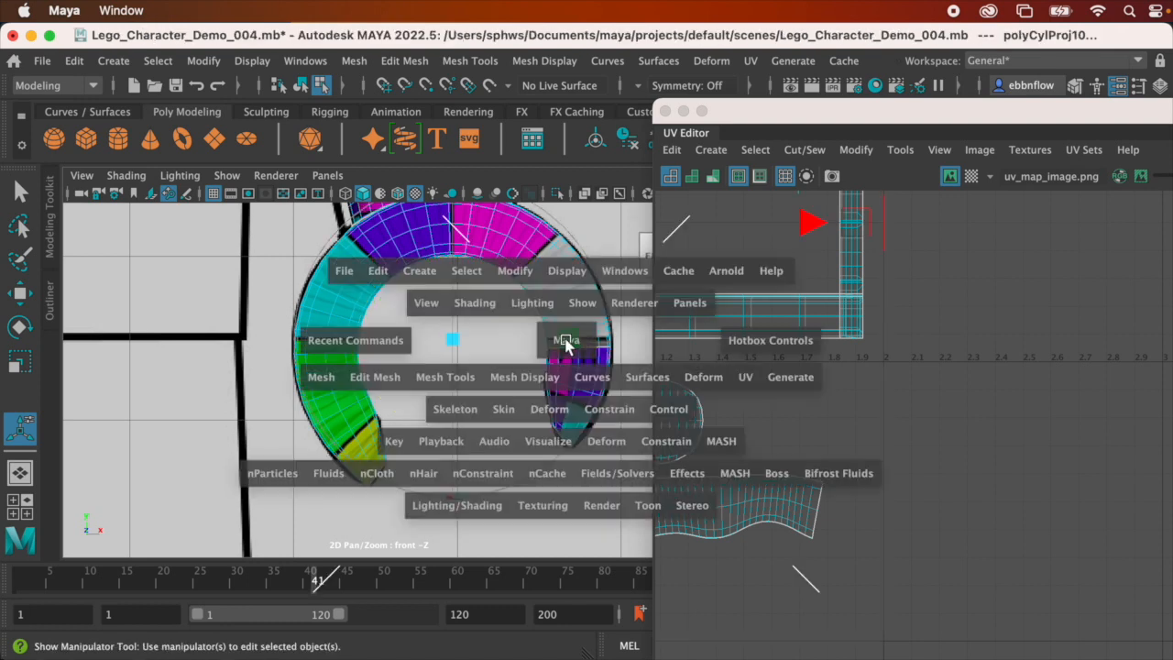
{"action": "key", "text": "space"}
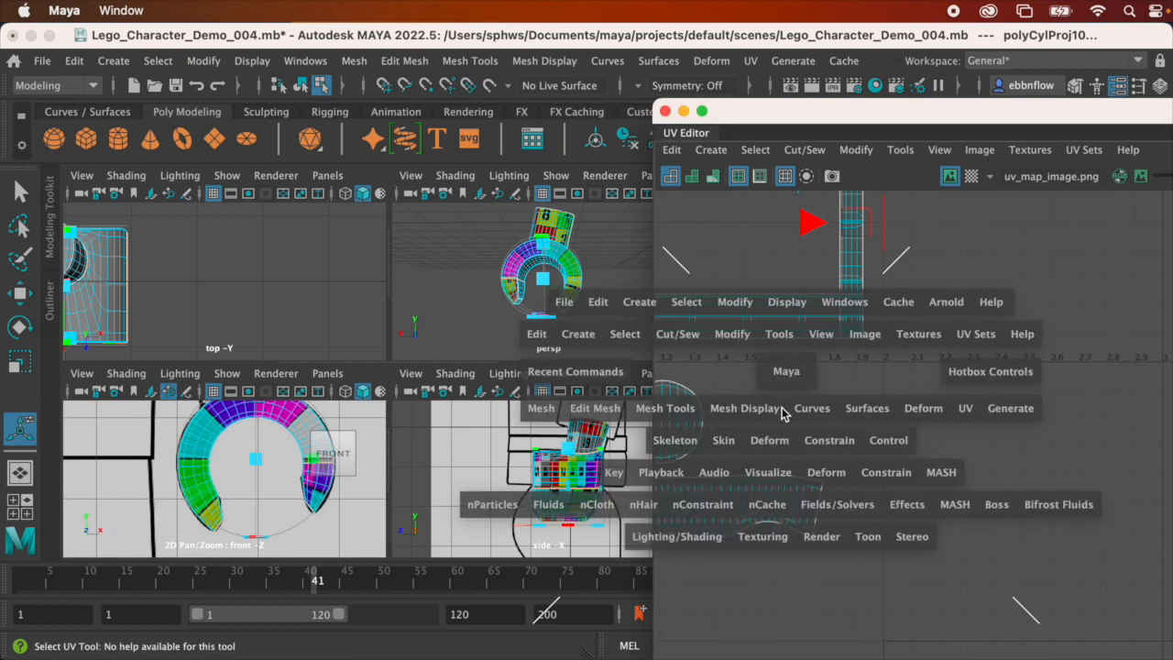
{"action": "scroll", "coordinate": [751, 325], "scroll_direction": "down", "scroll_amount": 5}
{"action": "middle_click_drag", "start_coordinate": [743, 307], "coordinate": [929, 351], "text": "alt"}
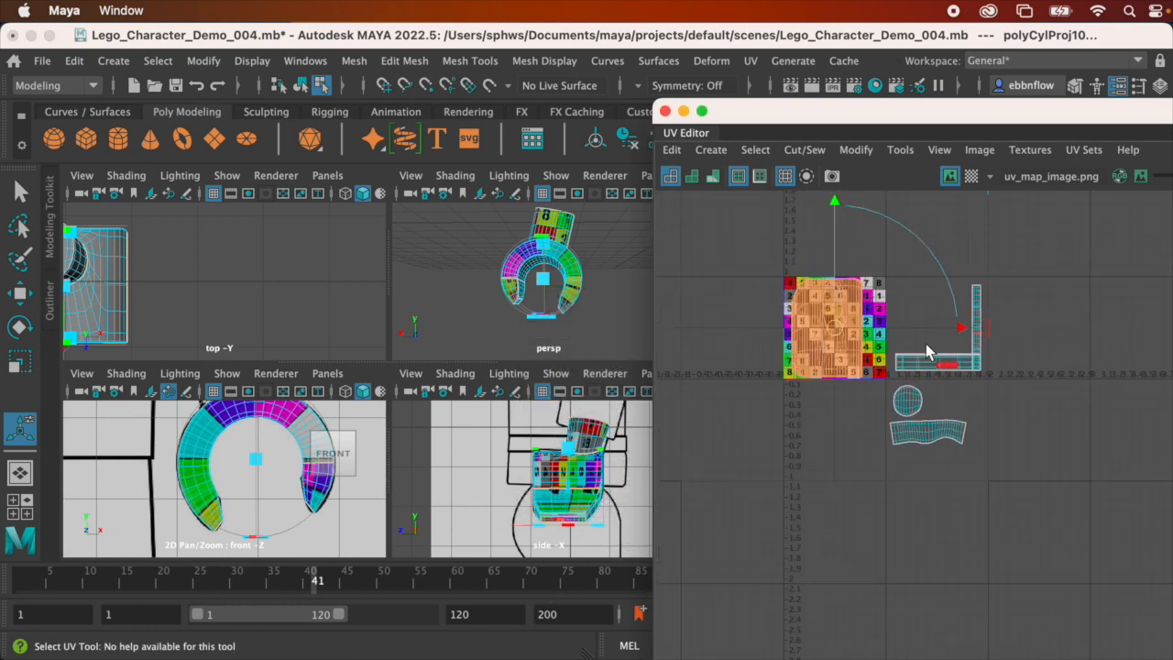
{"action": "right_click", "coordinate": [834, 333]}
{"action": "left_click", "coordinate": [902, 325]}
{"action": "left_click_drag", "start_coordinate": [752, 236], "coordinate": [864, 390]}
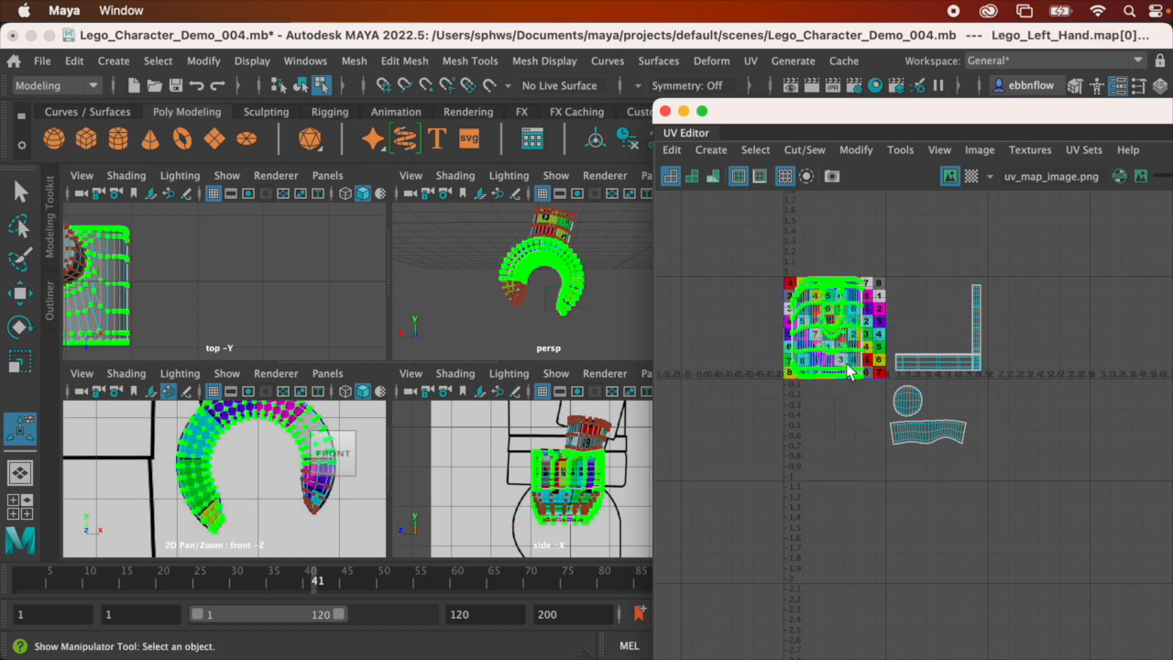
{"action": "key", "text": "w"}
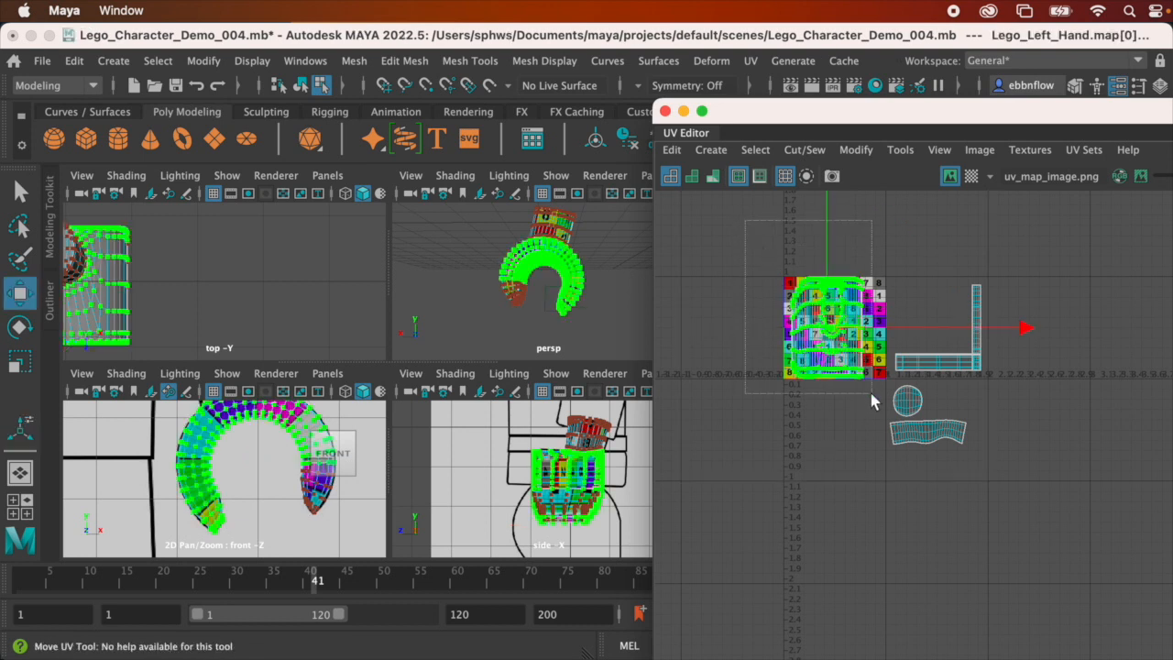
{"action": "left_click_drag", "start_coordinate": [871, 394], "coordinate": [872, 395]}
{"action": "left_click_drag", "start_coordinate": [830, 319], "coordinate": [830, 448]}
{"action": "key", "text": "f"}
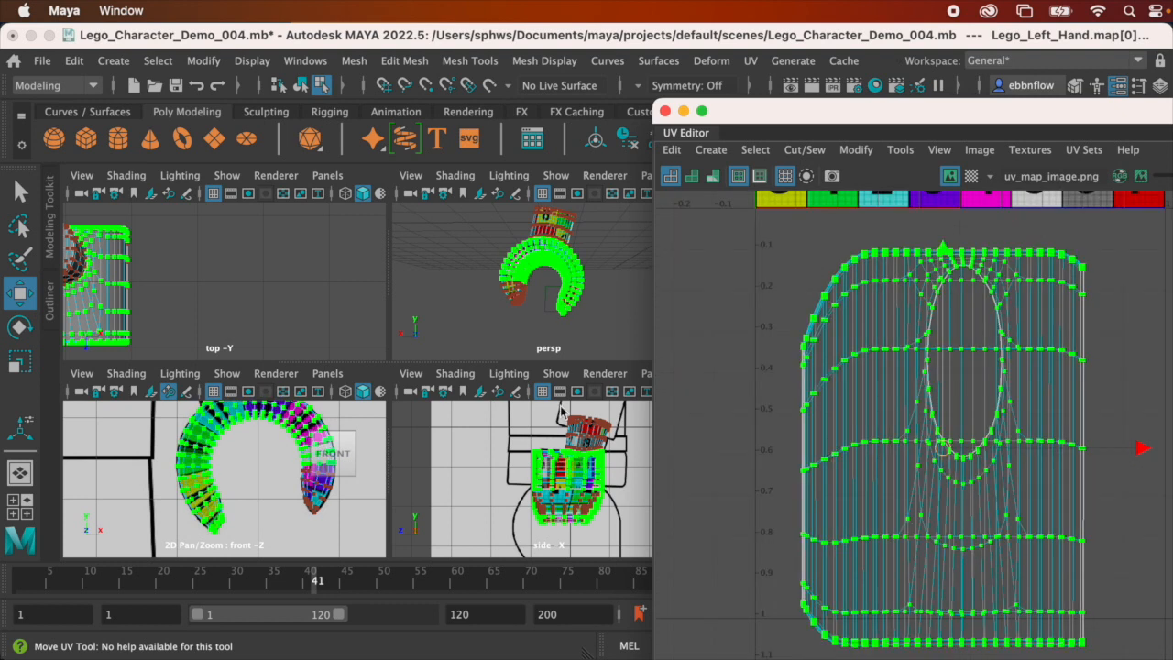
Switch to edge selection and select the edge loop along one inner rim of the C-shaped hand
{"action": "left_click", "coordinate": [539, 257]}
{"action": "key", "text": "f"}
{"action": "left_click_drag", "start_coordinate": [540, 261], "coordinate": [570, 266], "text": "alt"}
{"action": "left_click_drag", "start_coordinate": [613, 305], "coordinate": [585, 295], "text": "alt"}
{"action": "scroll", "coordinate": [580, 299], "scroll_direction": "up", "scroll_amount": 8}
{"action": "middle_click_drag", "start_coordinate": [574, 301], "coordinate": [545, 340], "text": "alt"}
{"action": "left_click_drag", "start_coordinate": [544, 340], "coordinate": [596, 252], "text": "alt"}
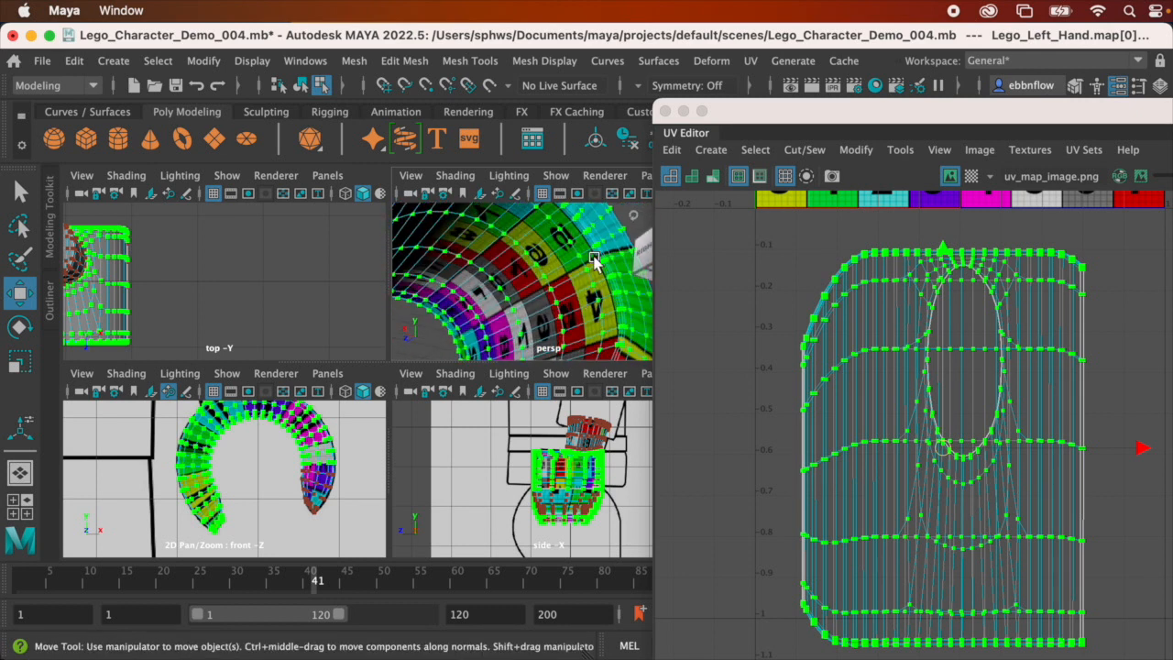
{"action": "right_click", "coordinate": [601, 242]}
{"action": "left_click", "coordinate": [619, 192]}
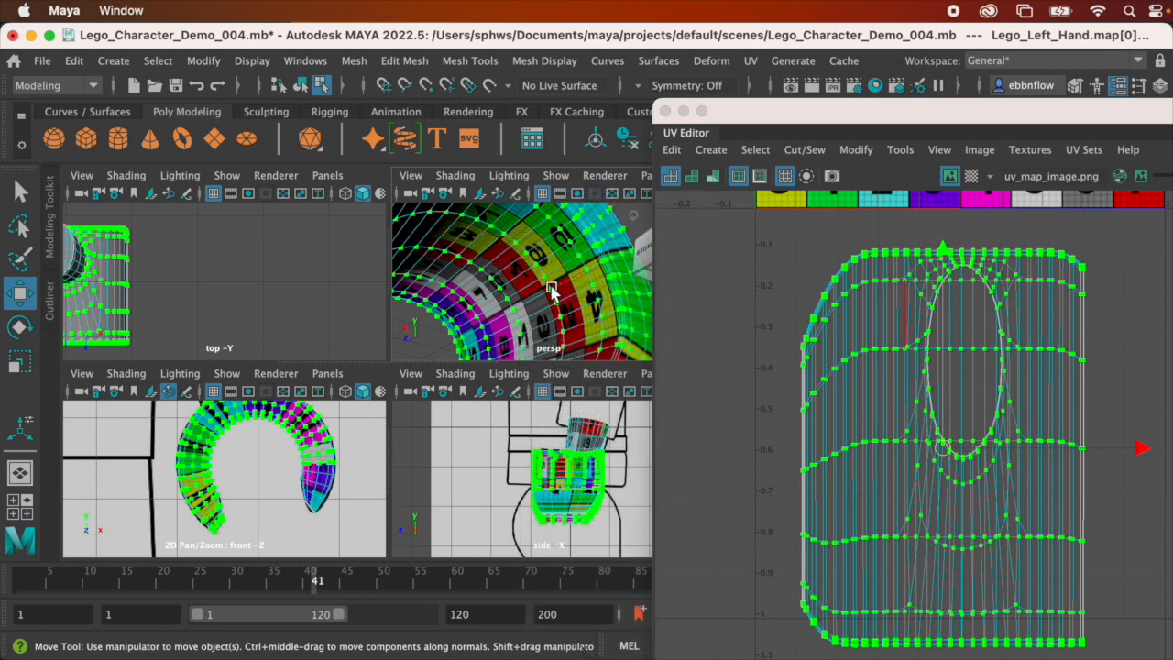
{"action": "key", "text": "space"}
{"action": "left_click_drag", "start_coordinate": [440, 393], "coordinate": [502, 378], "text": "alt"}
{"action": "left_click_drag", "start_coordinate": [507, 380], "coordinate": [517, 330], "text": "alt"}
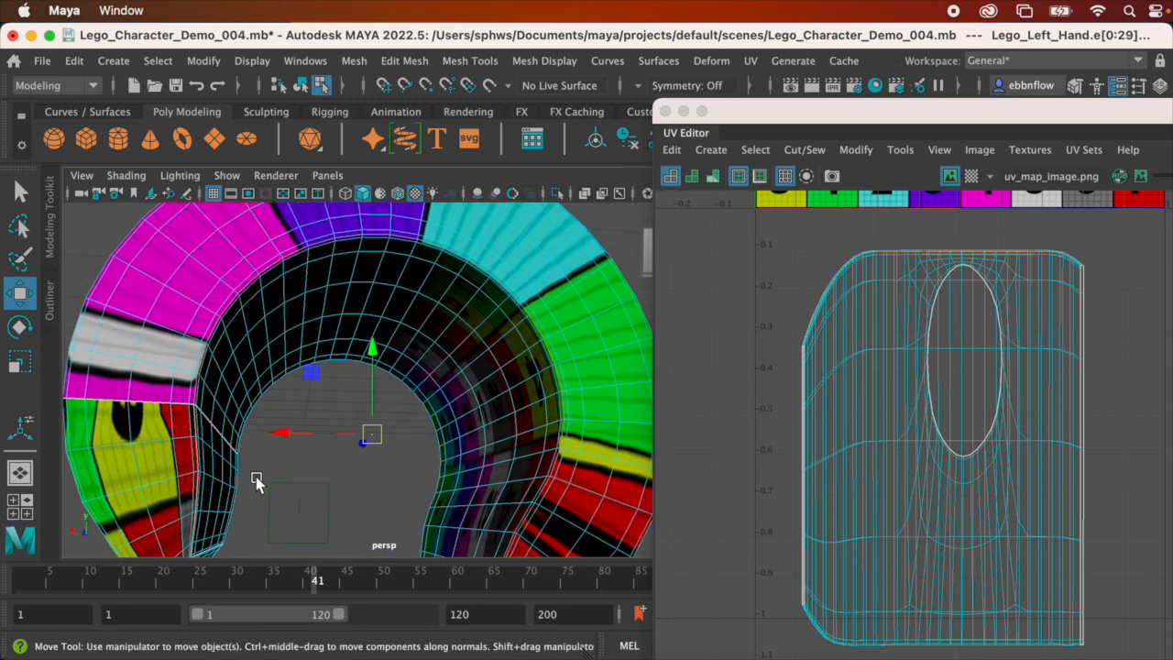
Display the hand shaded without textures and cut the UVs along the selected rim edge loop
{"action": "key", "text": "5"}
{"action": "mouse_move", "coordinate": [437, 474]}
{"action": "left_mouse_down", "text": "alt"}
{"action": "mouse_move", "coordinate": [478, 450]}
{"action": "mouse_move", "coordinate": [476, 417]}
{"action": "mouse_move", "coordinate": [511, 433]}
{"action": "mouse_move", "coordinate": [401, 439]}
{"action": "mouse_move", "coordinate": [388, 460]}
{"action": "mouse_move", "coordinate": [440, 396]}
{"action": "mouse_move", "coordinate": [426, 418]}
{"action": "mouse_move", "coordinate": [431, 406]}
{"action": "mouse_move", "coordinate": [508, 427]}
{"action": "mouse_move", "coordinate": [388, 434]}
{"action": "mouse_move", "coordinate": [430, 442]}
{"action": "left_mouse_up", "text": "alt"}
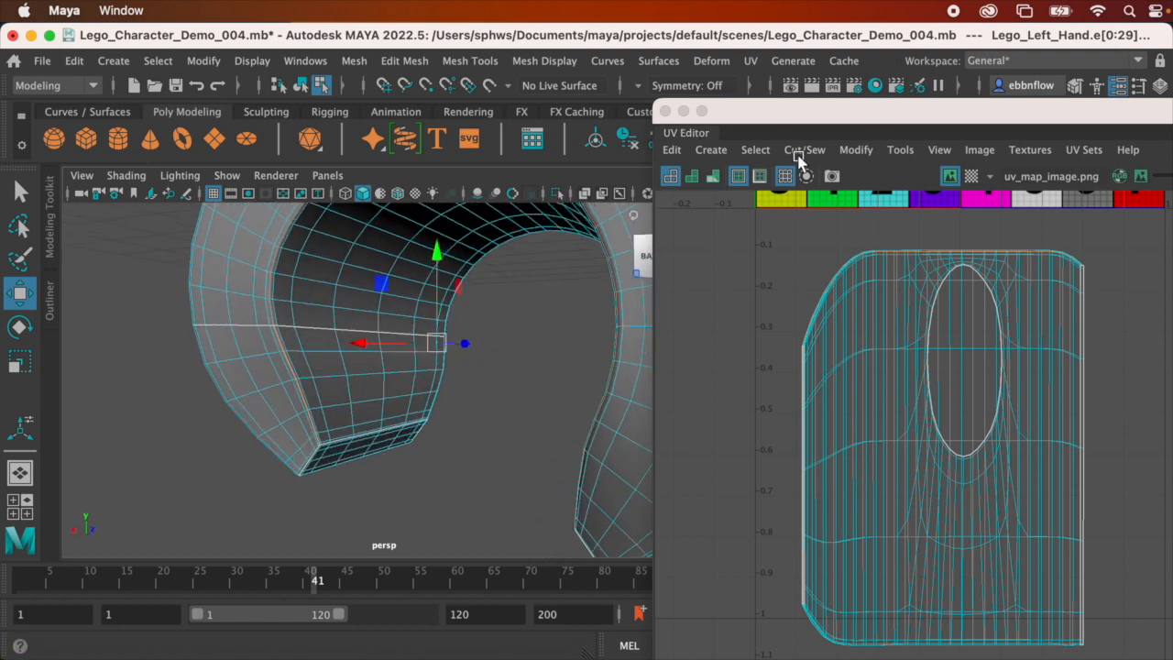
{"action": "left_click", "coordinate": [805, 156]}
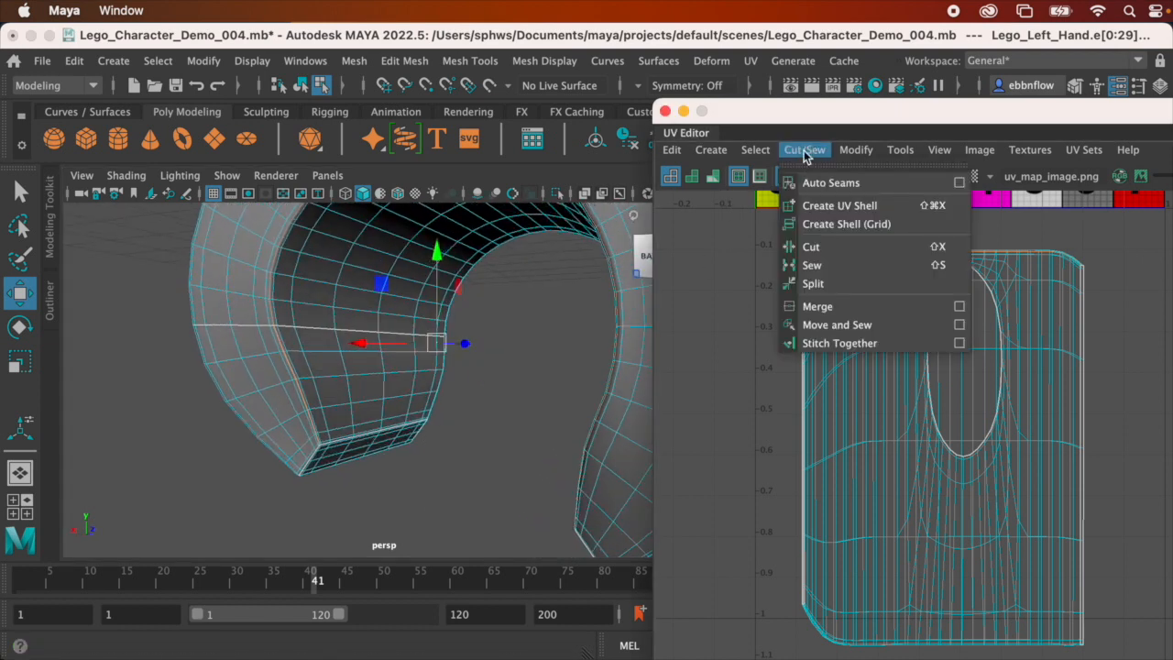
{"action": "left_click", "coordinate": [806, 246]}
Select the matching edge loop along the hand's opposite inner rim and cut its UVs
{"action": "left_click_drag", "start_coordinate": [447, 324], "coordinate": [271, 329], "text": "alt"}
{"action": "middle_click_drag", "start_coordinate": [385, 314], "coordinate": [251, 312], "text": "alt"}
{"action": "left_click_drag", "start_coordinate": [431, 292], "coordinate": [523, 300], "text": "alt"}
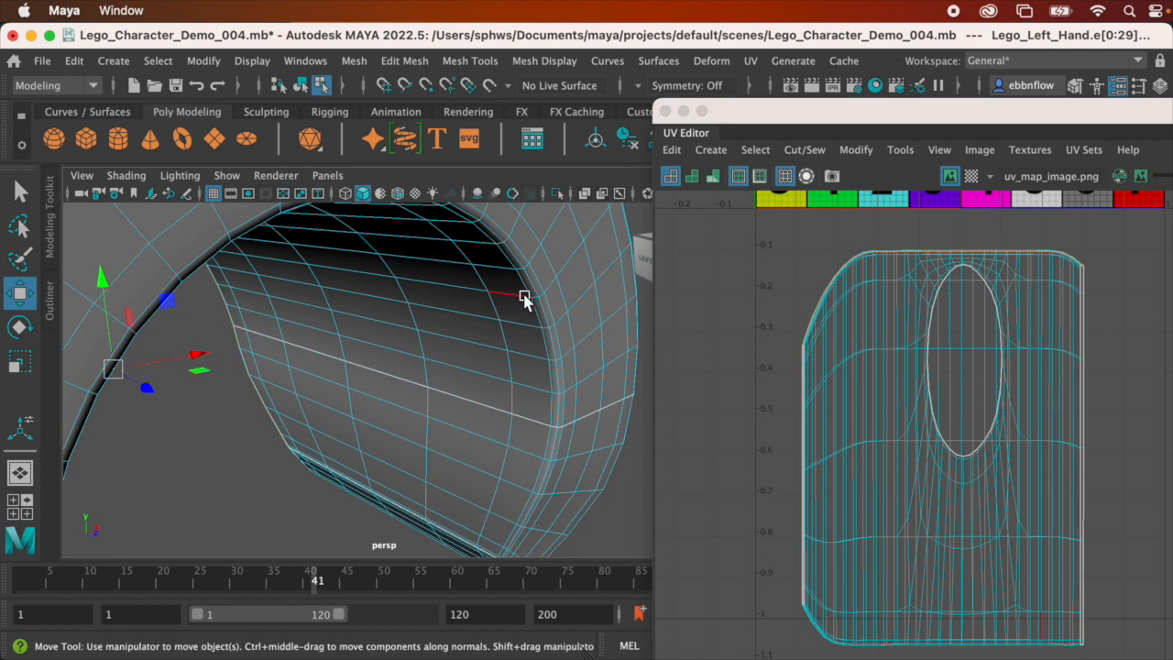
{"action": "double_click", "coordinate": [548, 307]}
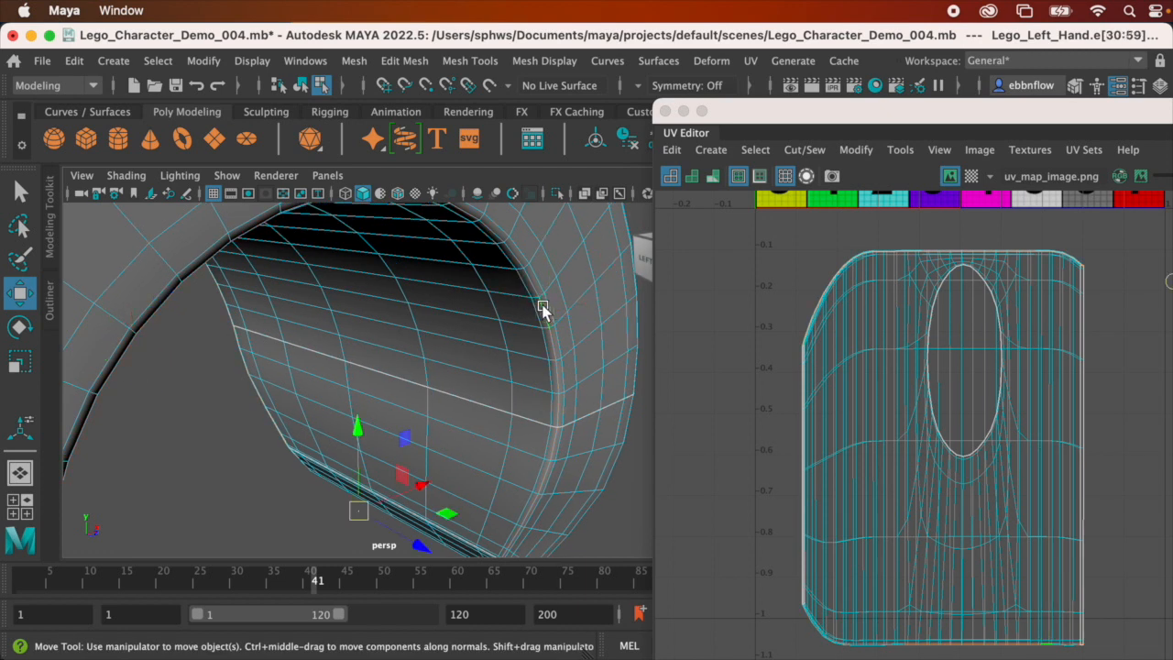
{"action": "left_click_drag", "start_coordinate": [511, 303], "coordinate": [437, 291], "text": "alt"}
{"action": "left_click", "coordinate": [805, 149]}
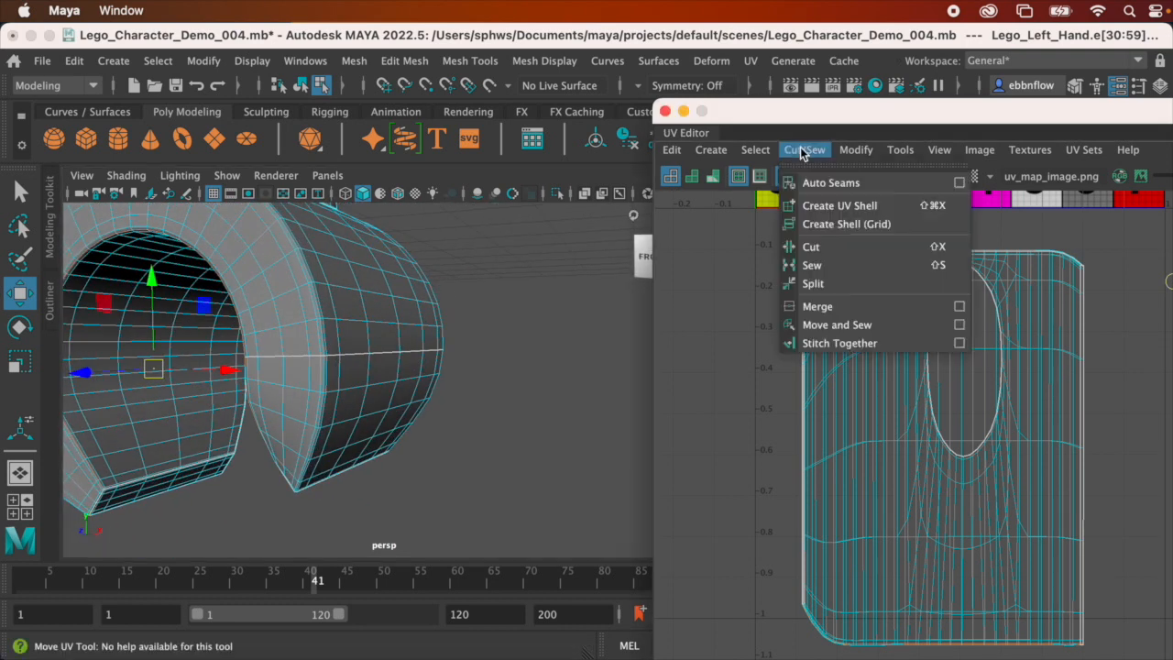
{"action": "left_click", "coordinate": [813, 247]}
Switch to UV selection, select UVs on the hand's curved inner surface, and convert the selection to its whole UV shells
{"action": "mouse_move", "coordinate": [391, 364]}
{"action": "left_mouse_down", "text": "alt"}
{"action": "mouse_move", "coordinate": [336, 348]}
{"action": "mouse_move", "coordinate": [380, 358]}
{"action": "left_mouse_up", "text": "alt"}
{"action": "right_click_drag", "start_coordinate": [334, 299], "coordinate": [452, 291]}
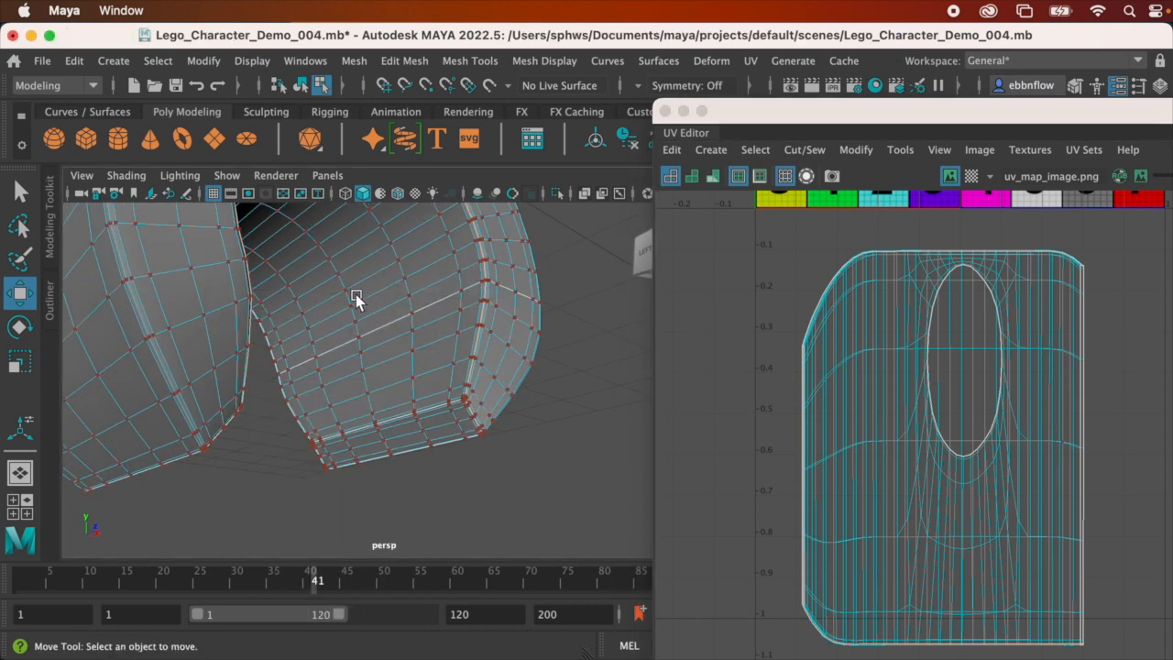
{"action": "left_click", "coordinate": [346, 289]}
{"action": "mouse_move", "coordinate": [453, 309]}
{"action": "left_mouse_down", "text": "alt"}
{"action": "mouse_move", "coordinate": [364, 315]}
{"action": "mouse_move", "coordinate": [452, 309]}
{"action": "left_mouse_up", "text": "alt"}
{"action": "scroll", "coordinate": [401, 340], "scroll_direction": "up", "scroll_amount": 3}
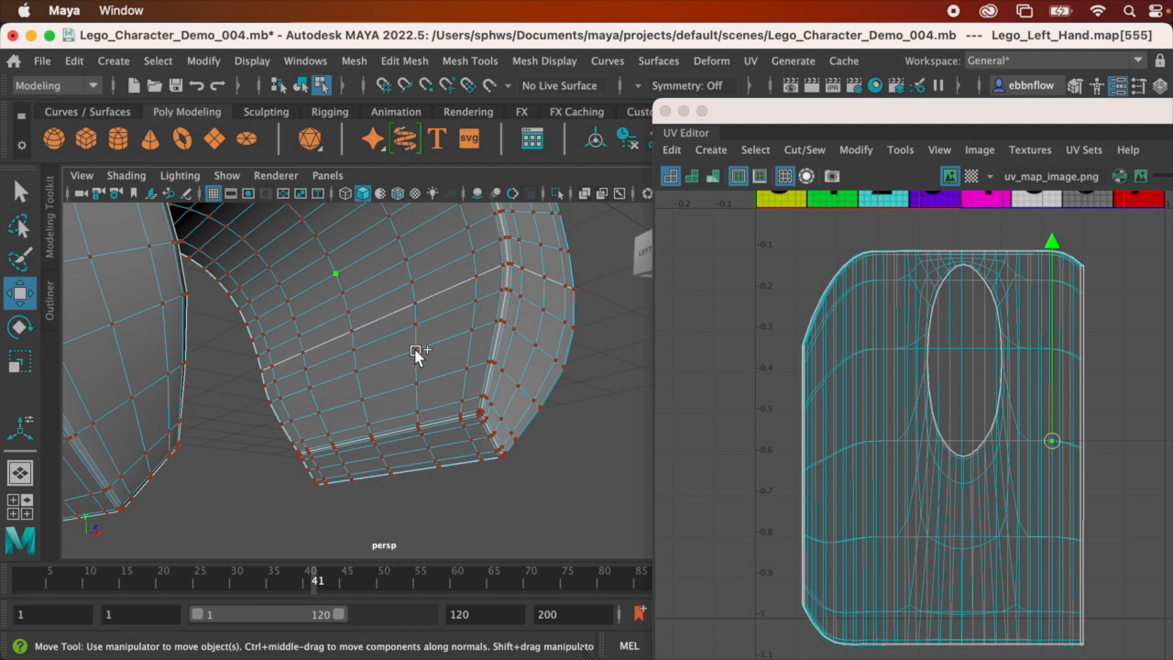
{"action": "left_click_drag", "start_coordinate": [567, 365], "coordinate": [482, 374], "text": "alt"}
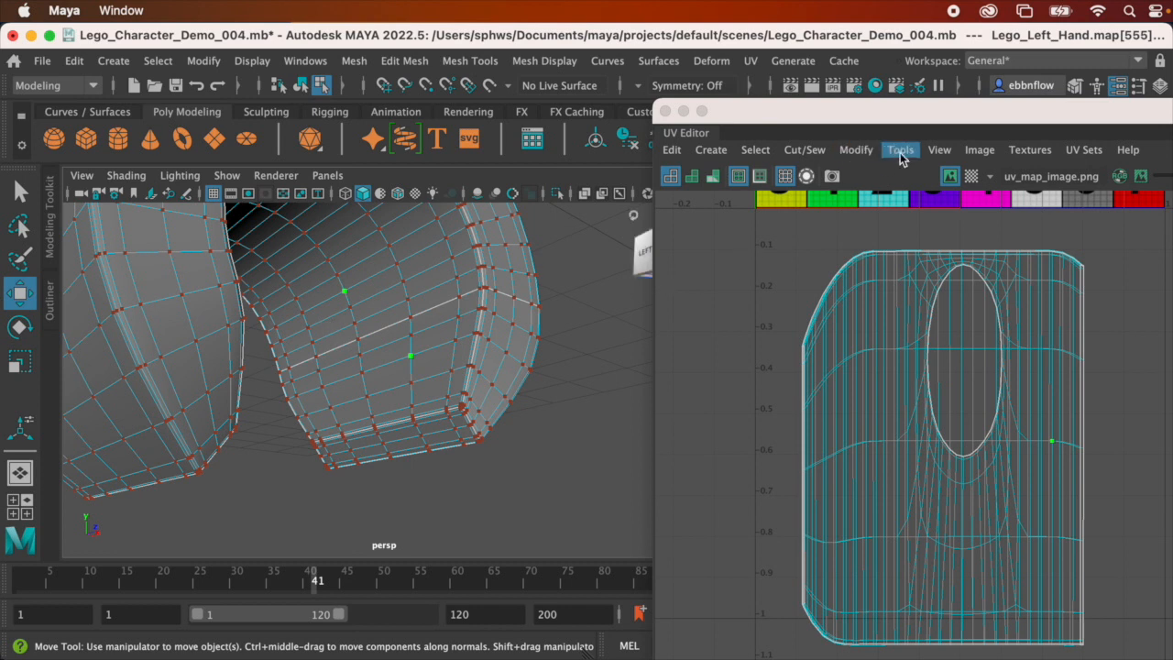
{"action": "left_click", "coordinate": [807, 150]}
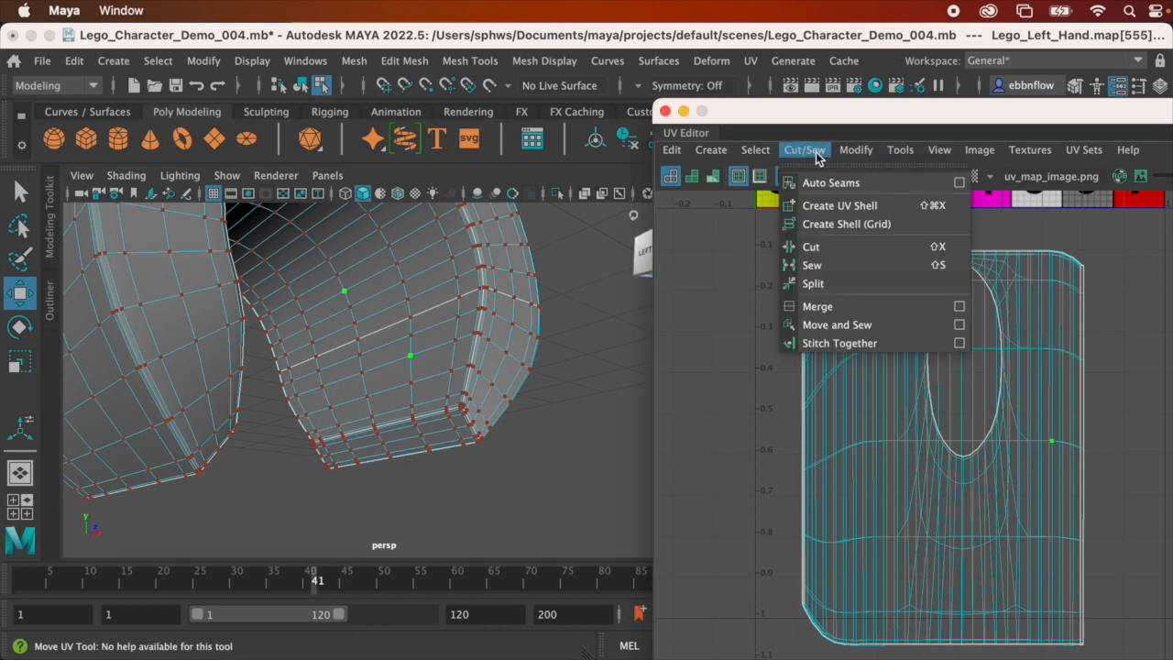
{"action": "mouse_move", "coordinate": [763, 152]}
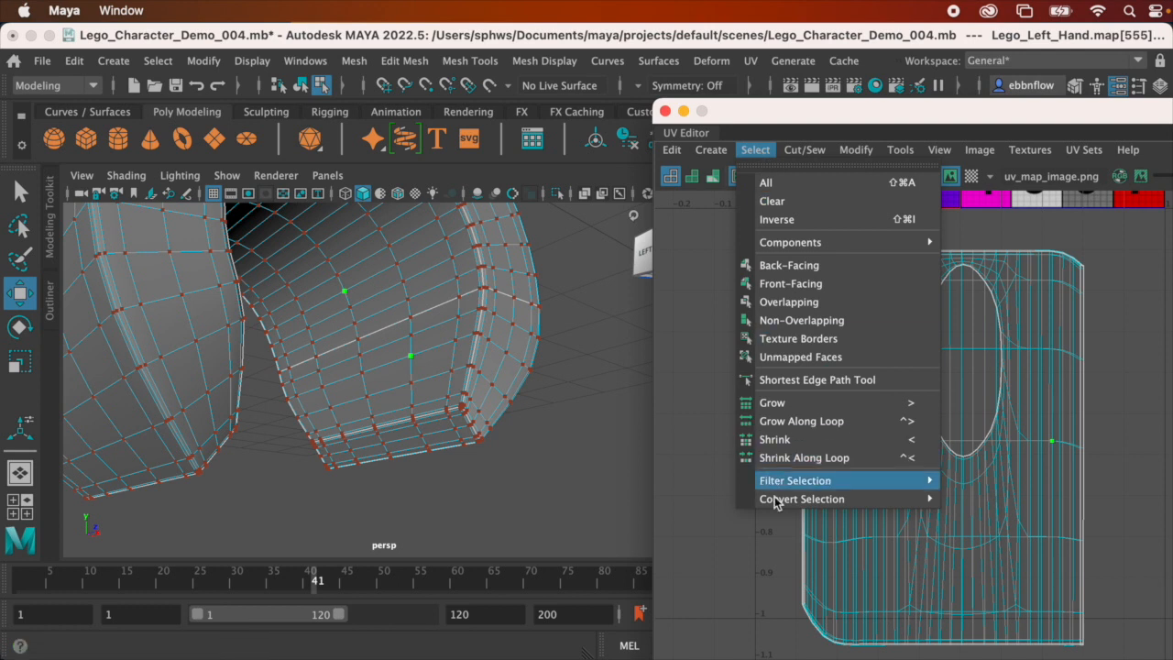
{"action": "mouse_move", "coordinate": [779, 500]}
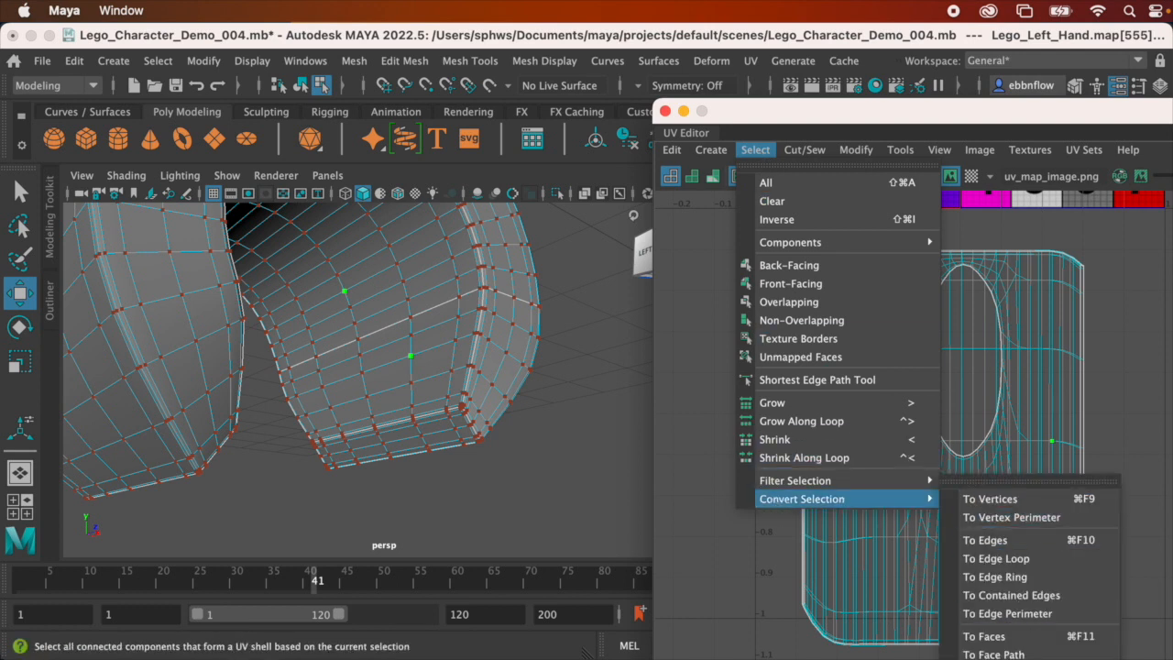
{"action": "left_click", "coordinate": [995, 659]}
Move the selected inner-surface UVs clear of the shell with the oval hole, leaving a gap between them
{"action": "scroll", "coordinate": [943, 556], "scroll_direction": "down", "scroll_amount": 5}
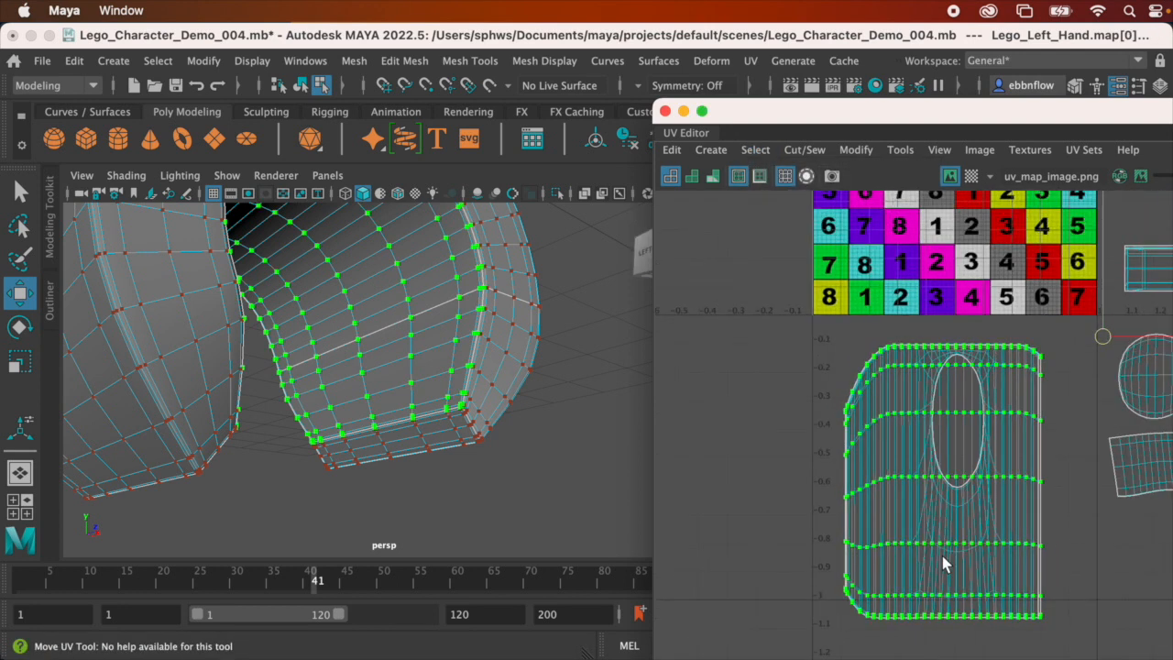
{"action": "scroll", "coordinate": [942, 556], "scroll_direction": "down", "scroll_amount": 3}
{"action": "left_click_drag", "start_coordinate": [1130, 423], "coordinate": [968, 473]}
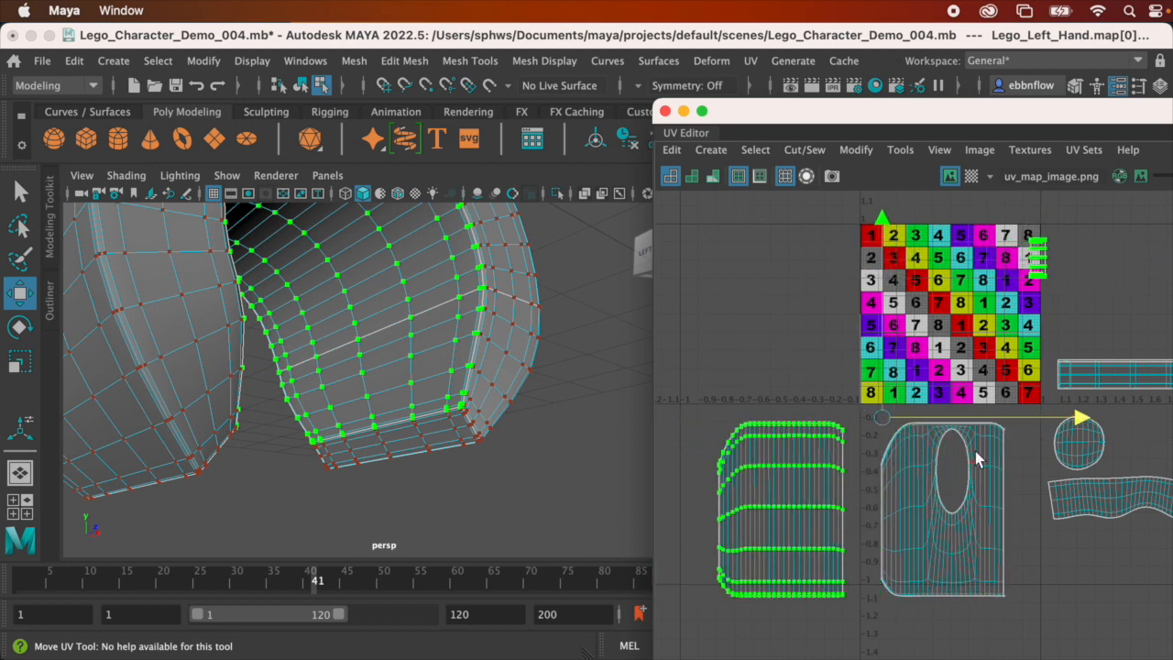
{"action": "left_click_drag", "start_coordinate": [1083, 426], "coordinate": [1056, 418]}
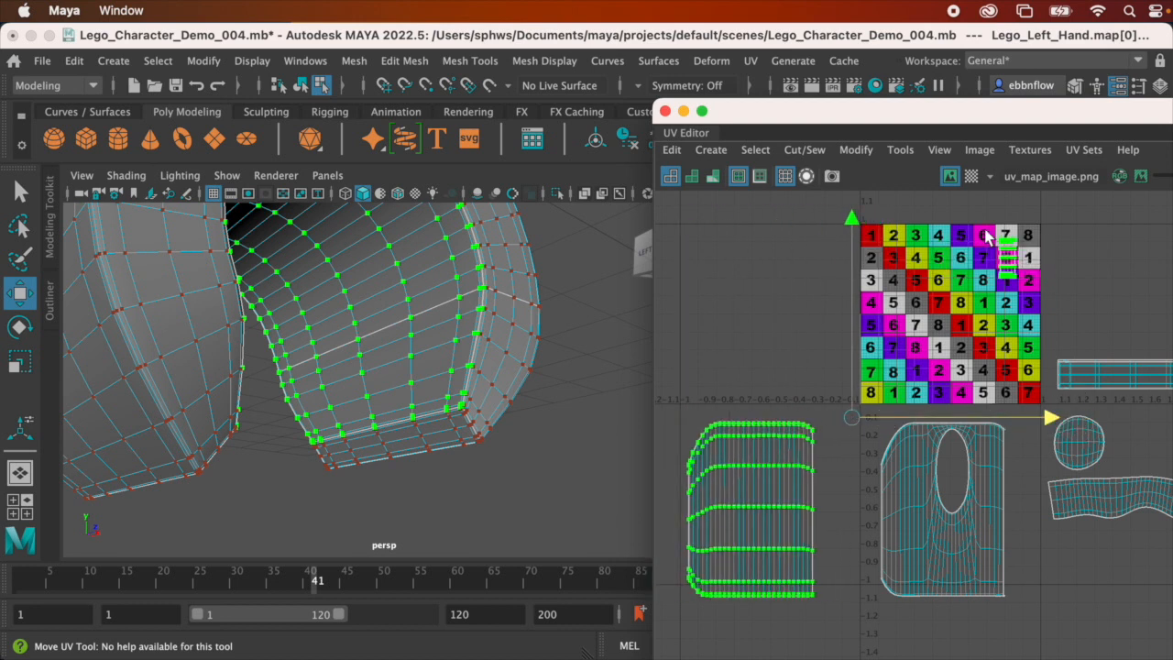
Select the small piece of inner-surface UVs lying over the checker tile and move it outside the tile
{"action": "left_click", "coordinate": [1045, 311]}
{"action": "left_click_drag", "start_coordinate": [1057, 422], "coordinate": [810, 435]}
{"action": "middle_click_drag", "start_coordinate": [809, 435], "coordinate": [877, 383], "text": "alt"}
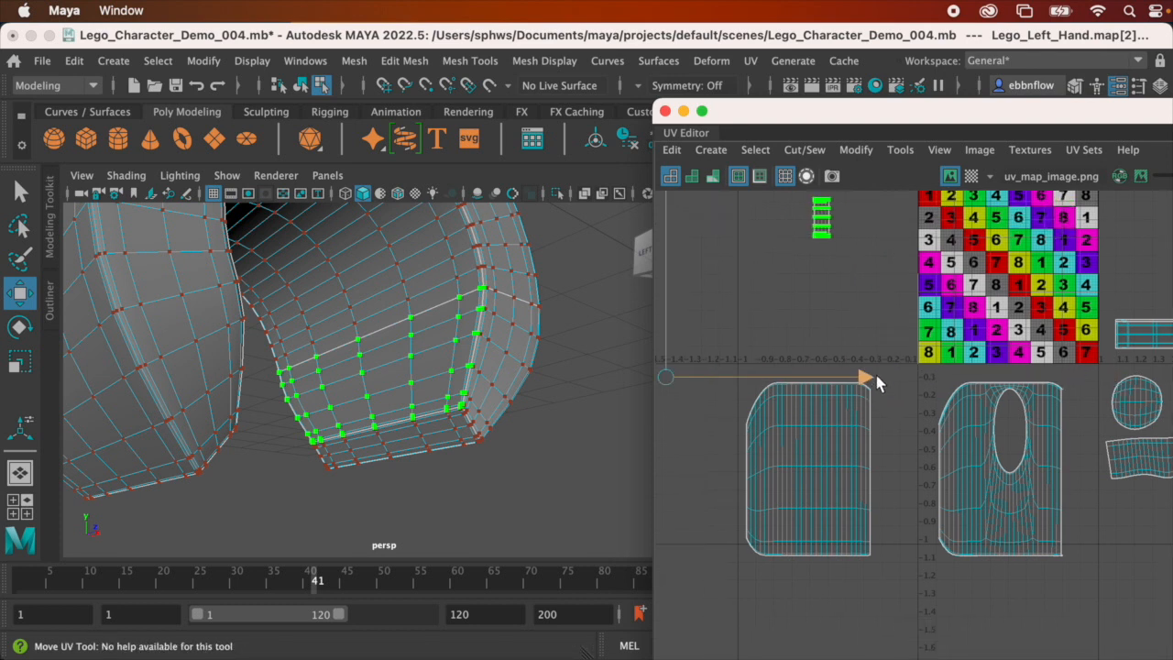
{"action": "scroll", "coordinate": [877, 389], "scroll_direction": "down", "scroll_amount": 2}
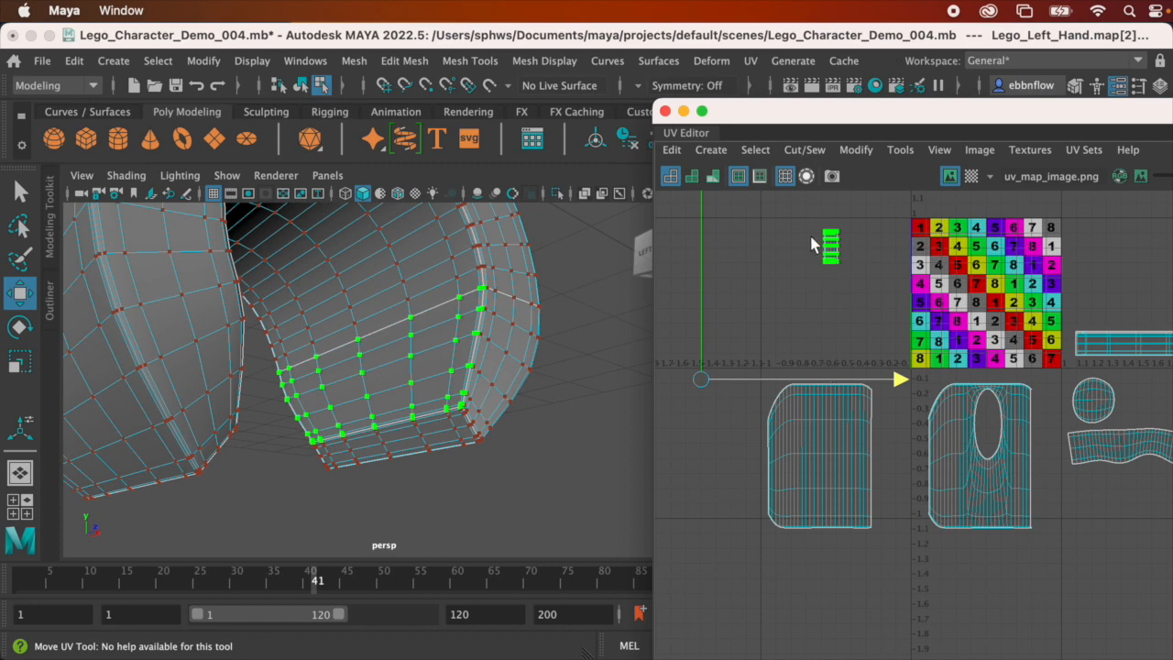
Select both inner-surface UV pieces, convert them to UV shells, and try to apply a cylindrical projection
{"action": "left_click_drag", "start_coordinate": [473, 357], "coordinate": [430, 361], "text": "alt"}
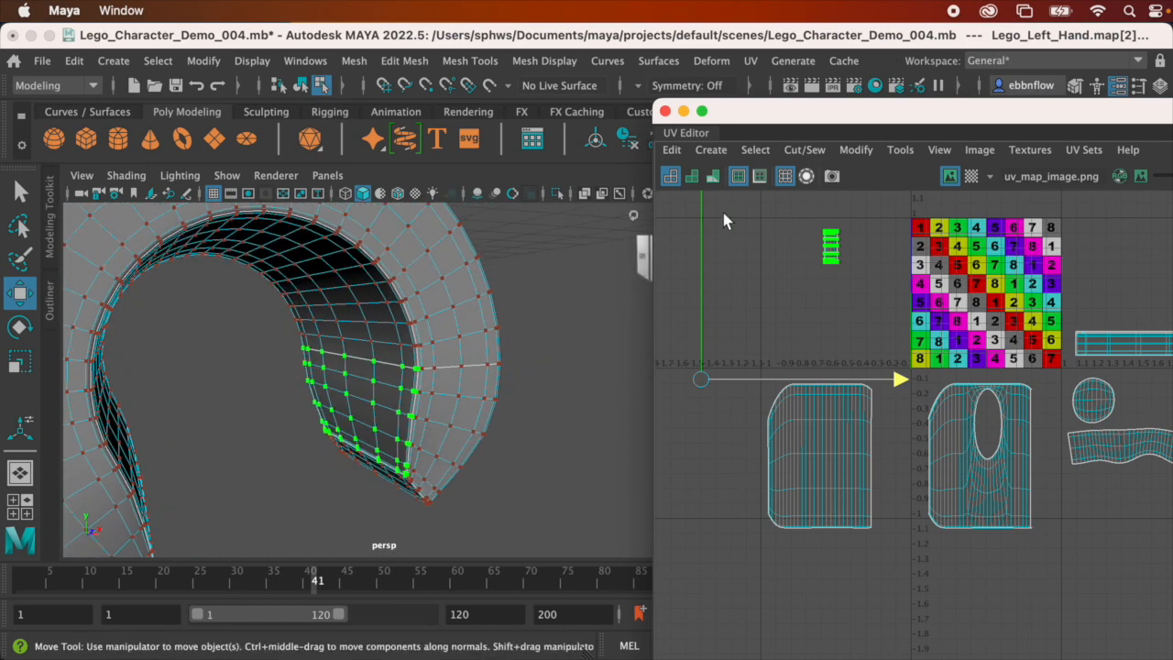
{"action": "left_click_drag", "start_coordinate": [729, 213], "coordinate": [876, 569]}
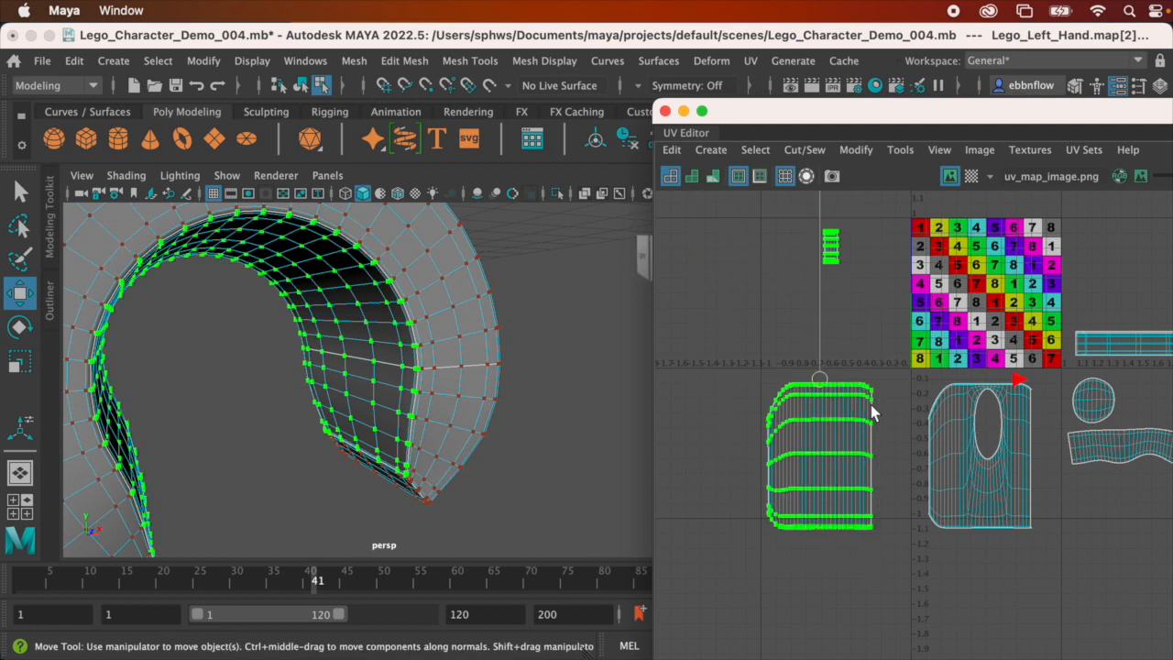
{"action": "left_click", "coordinate": [755, 150]}
{"action": "mouse_move", "coordinate": [833, 502]}
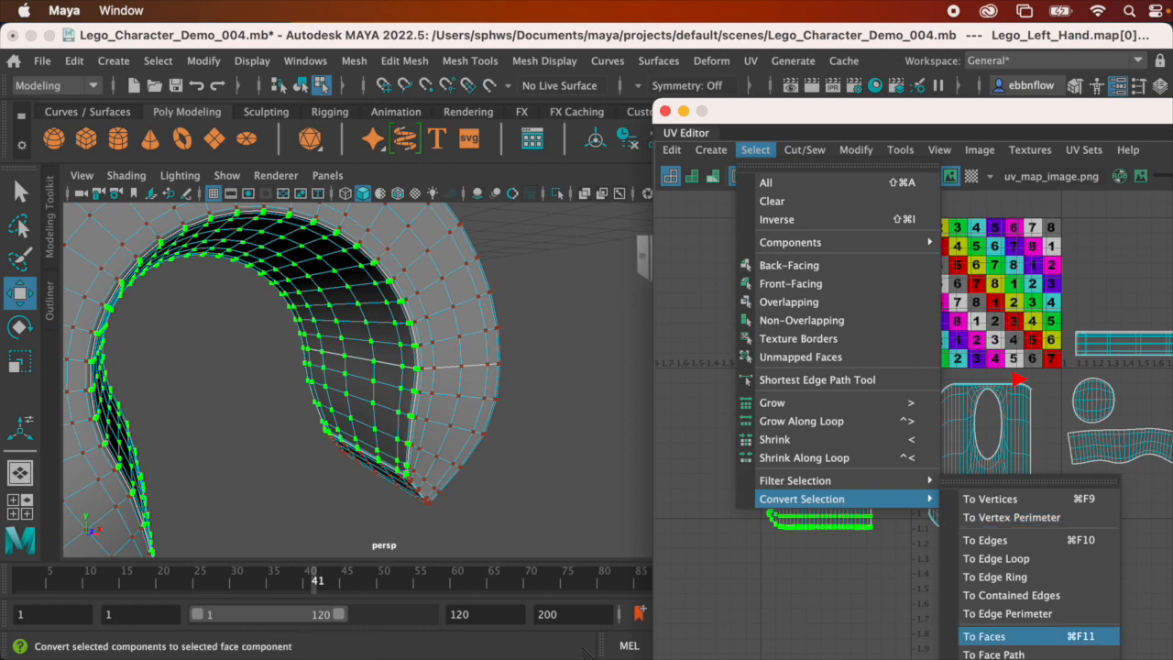
{"action": "left_click", "coordinate": [999, 659]}
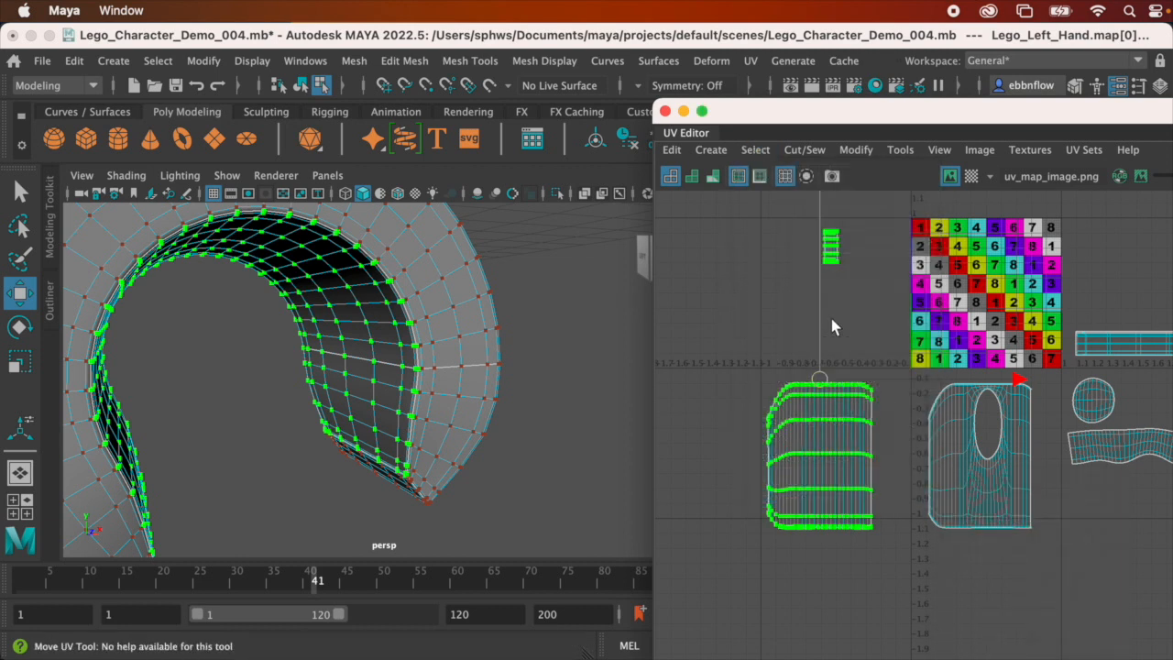
{"action": "left_click", "coordinate": [751, 60]}
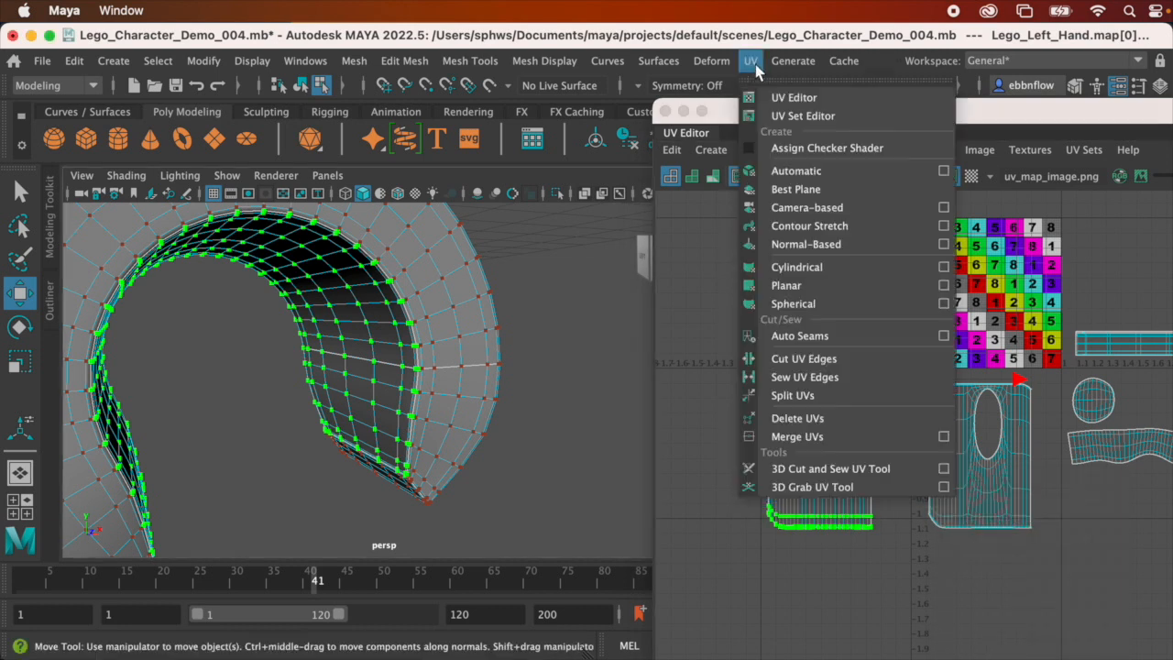
{"action": "left_click", "coordinate": [899, 264]}
{"action": "left_click_drag", "start_coordinate": [436, 341], "coordinate": [498, 358], "text": "alt"}
Reselect both inner-surface UV pieces in UV mode and convert the selection to faces
{"action": "right_click_drag", "start_coordinate": [842, 255], "coordinate": [876, 255]}
{"action": "left_click_drag", "start_coordinate": [766, 207], "coordinate": [886, 597]}
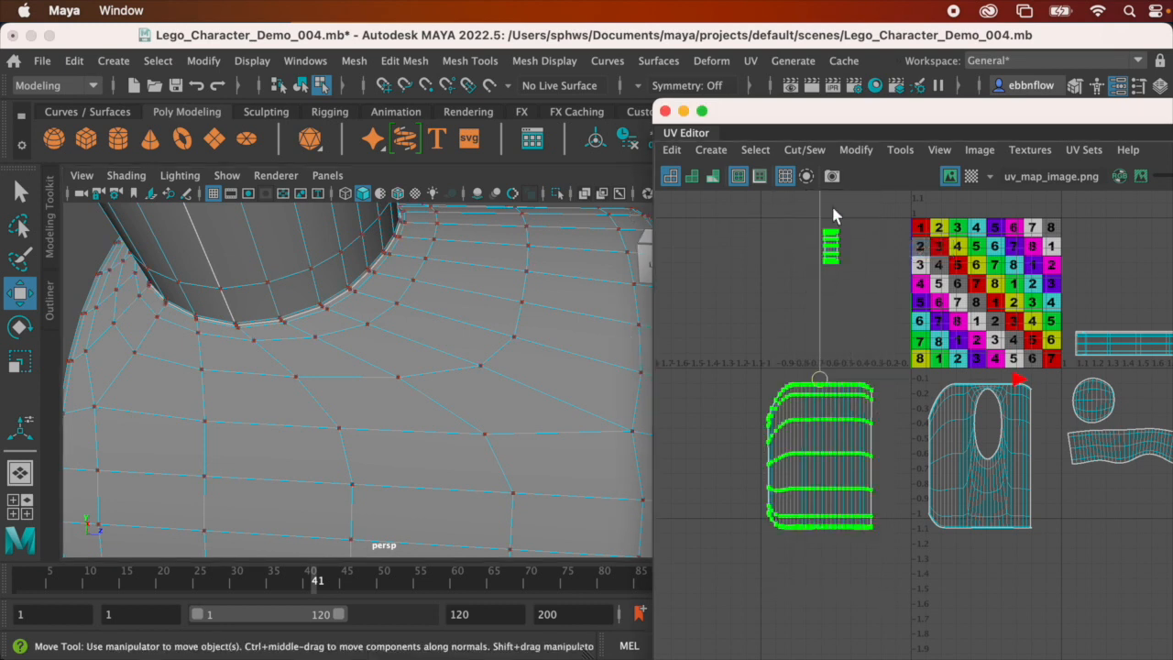
{"action": "left_click", "coordinate": [754, 152]}
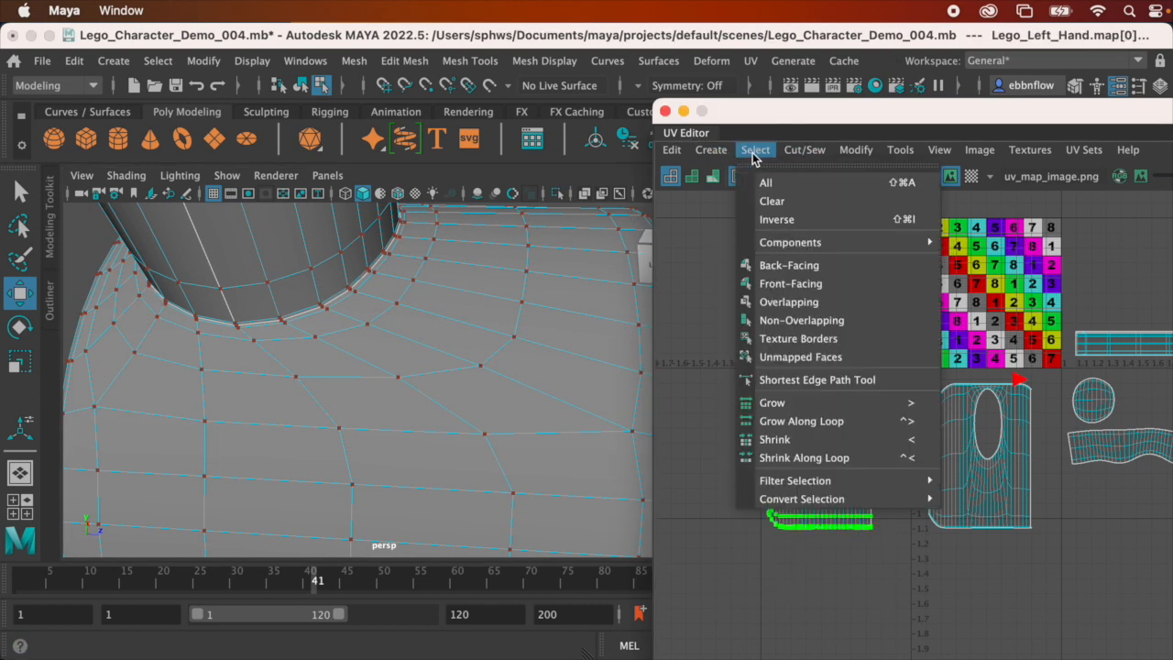
{"action": "mouse_move", "coordinate": [802, 501]}
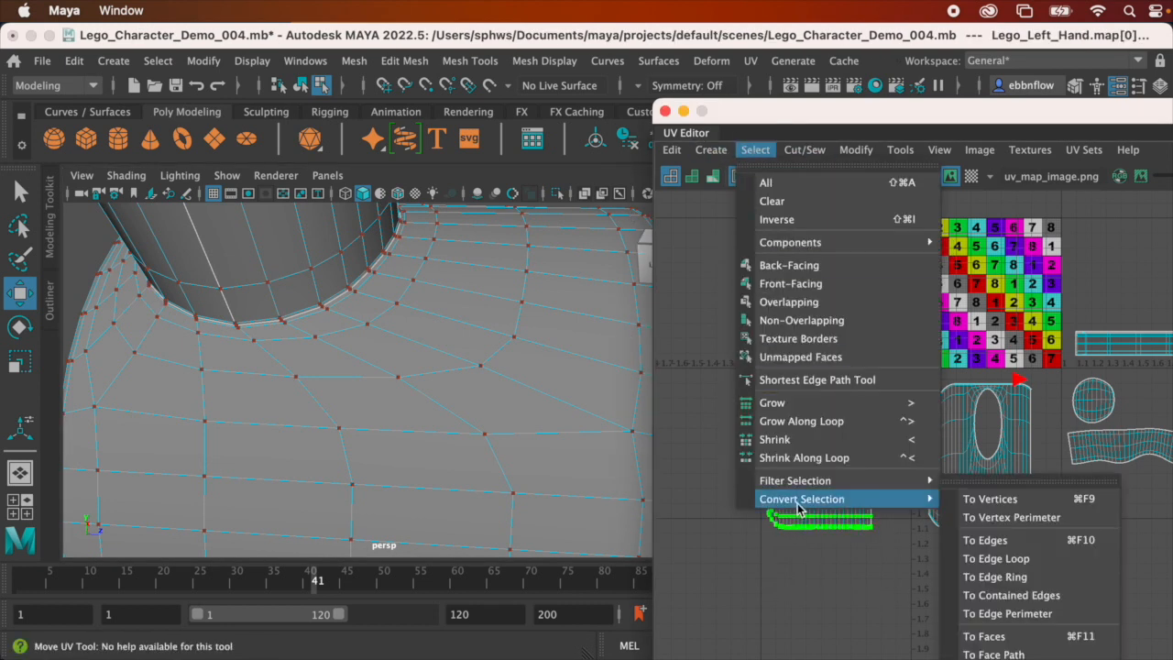
{"action": "left_click", "coordinate": [1009, 638]}
{"action": "scroll", "coordinate": [521, 453], "scroll_direction": "down", "scroll_amount": 10}
{"action": "left_click_drag", "start_coordinate": [520, 408], "coordinate": [451, 357], "text": "alt"}
Apply a cylindrical projection to the selected inner faces, display textures, and widen the projection's horizontal sweep around the hand
{"action": "left_click", "coordinate": [751, 61]}
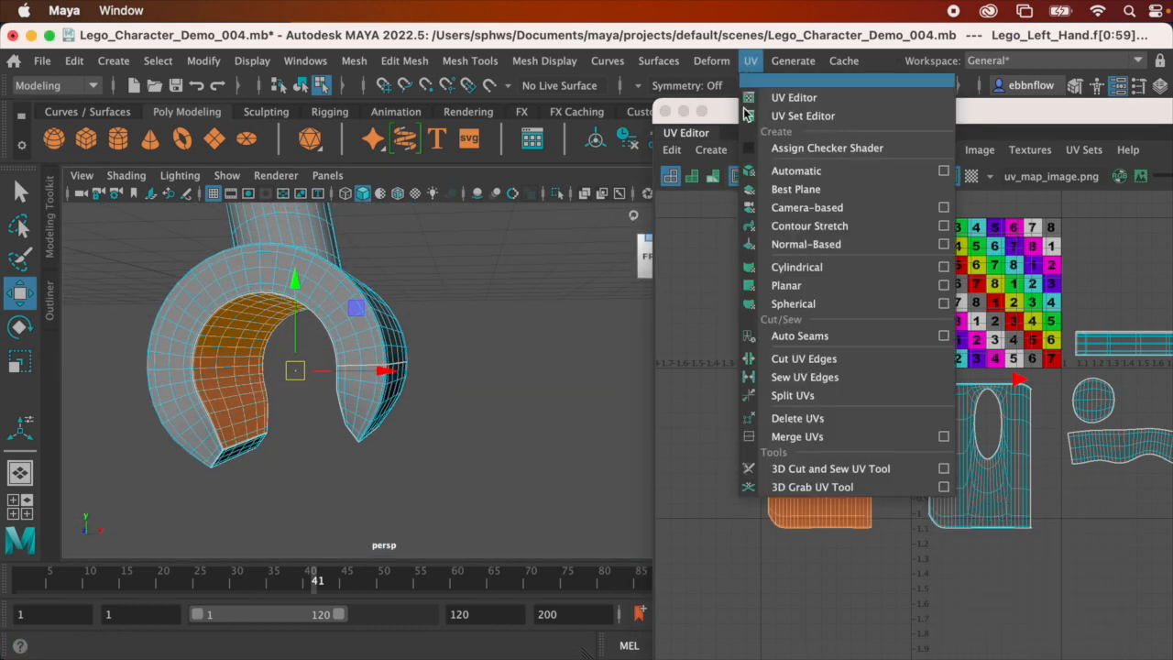
{"action": "left_click", "coordinate": [924, 268]}
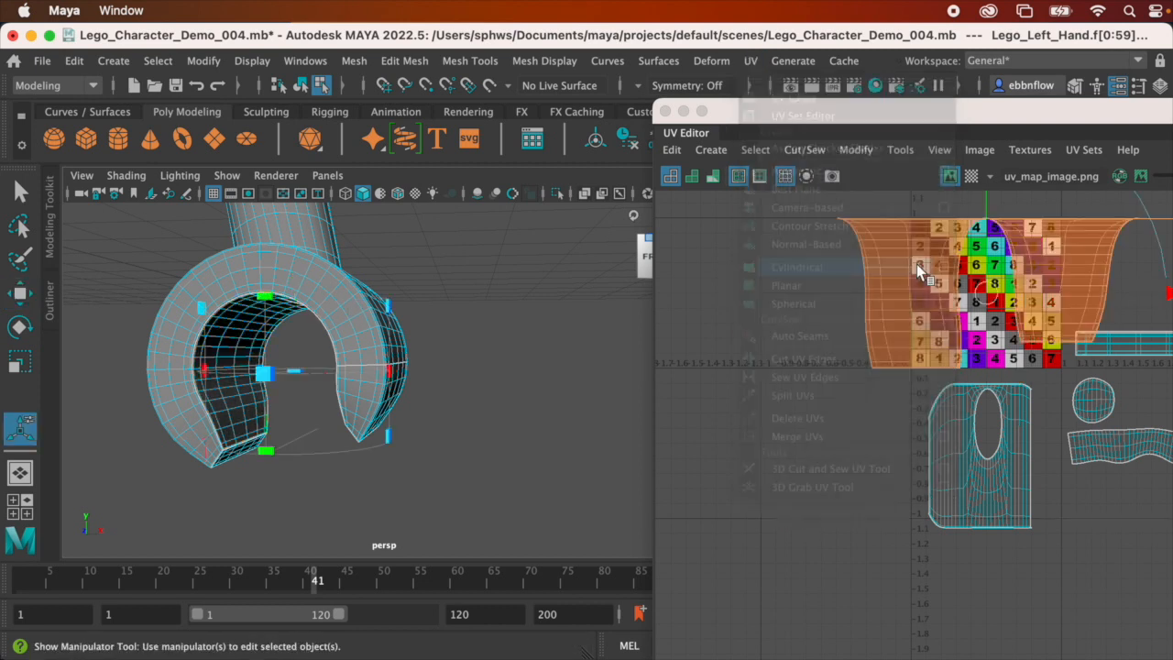
{"action": "mouse_move", "coordinate": [505, 374]}
{"action": "left_mouse_down", "text": "alt"}
{"action": "mouse_move", "coordinate": [357, 338]}
{"action": "mouse_move", "coordinate": [381, 362]}
{"action": "mouse_move", "coordinate": [376, 332]}
{"action": "mouse_move", "coordinate": [393, 346]}
{"action": "mouse_move", "coordinate": [427, 340]}
{"action": "mouse_move", "coordinate": [468, 385]}
{"action": "left_mouse_up", "text": "alt"}
{"action": "key", "text": "6"}
{"action": "left_click_drag", "start_coordinate": [340, 367], "coordinate": [105, 382]}
{"action": "left_click_drag", "start_coordinate": [202, 382], "coordinate": [292, 393], "text": "alt"}
{"action": "left_click_drag", "start_coordinate": [435, 452], "coordinate": [295, 408]}
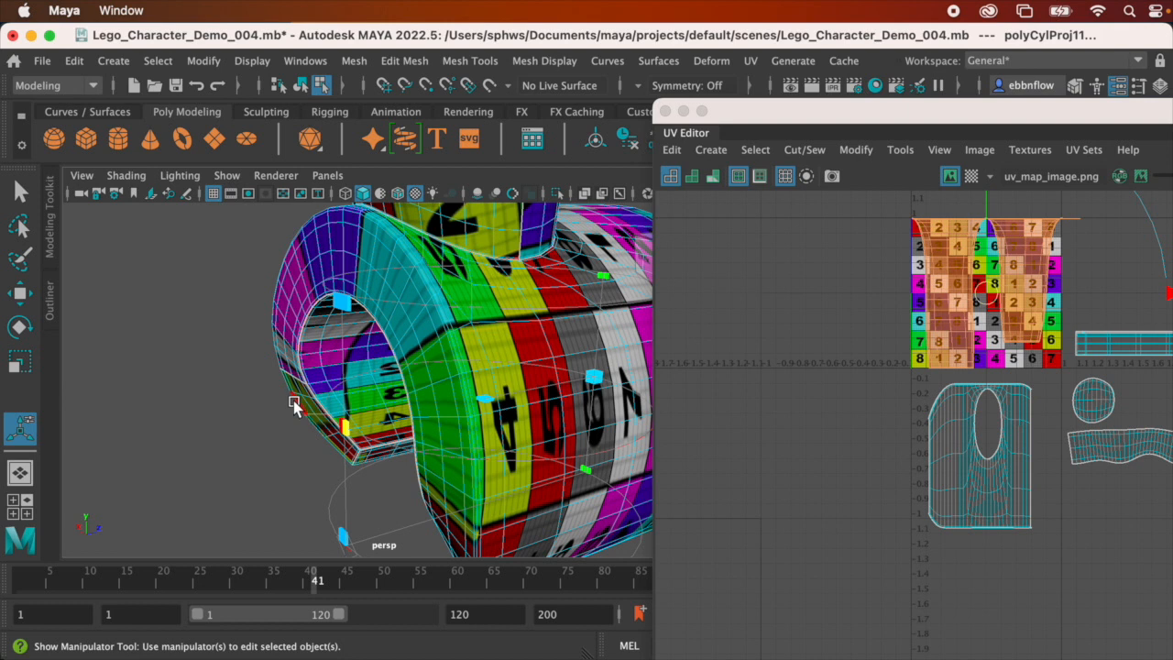
In the side view, rotate the cylindrical projection to about -88 degrees so its axis runs through the hand's opening
{"action": "left_click_drag", "start_coordinate": [452, 340], "coordinate": [398, 296], "text": "alt"}
{"action": "key", "text": "space"}
{"action": "key", "text": "space"}
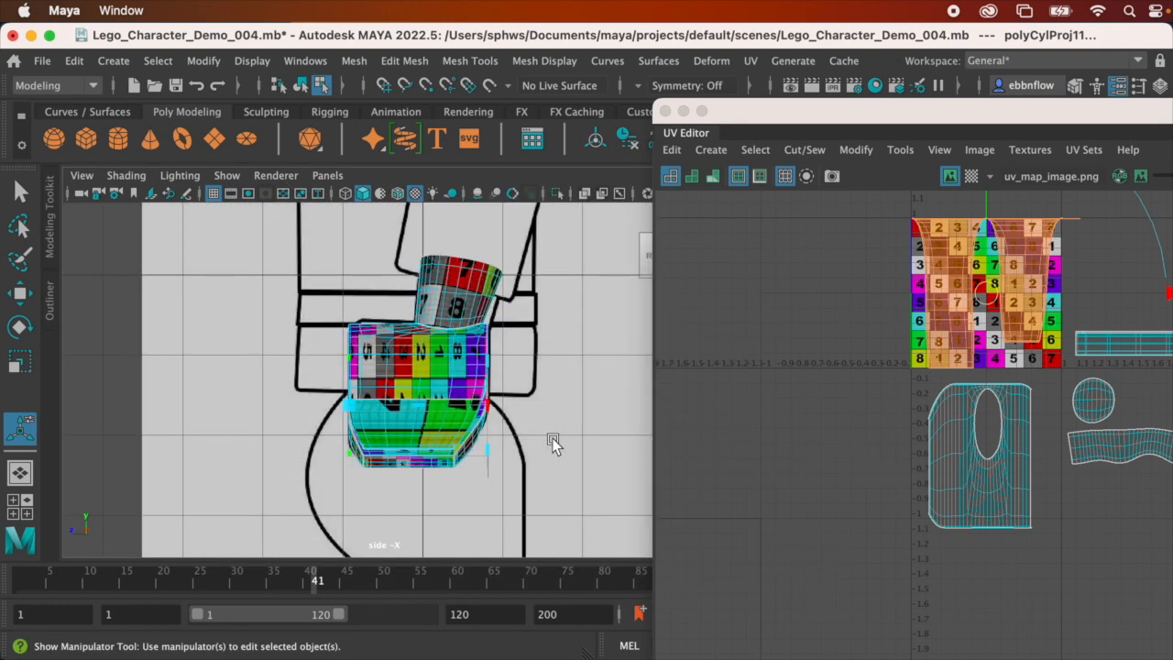
{"action": "key", "text": "space"}
{"action": "key", "text": "space"}
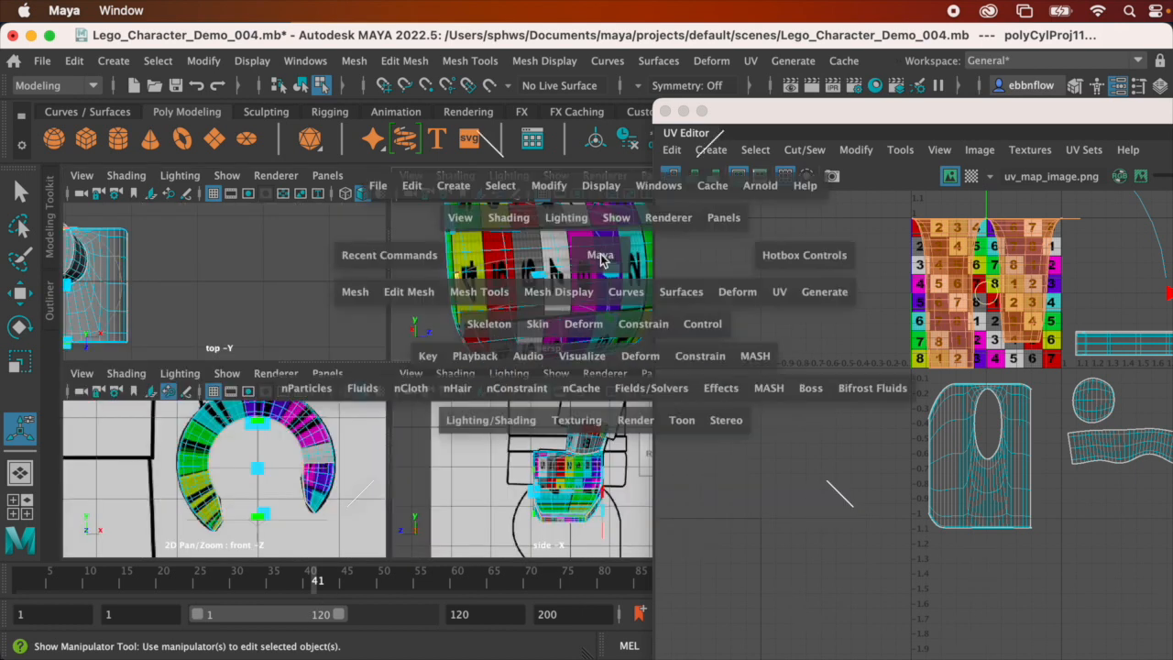
{"action": "left_click_drag", "start_coordinate": [545, 284], "coordinate": [445, 327], "text": "alt"}
{"action": "key", "text": "t"}
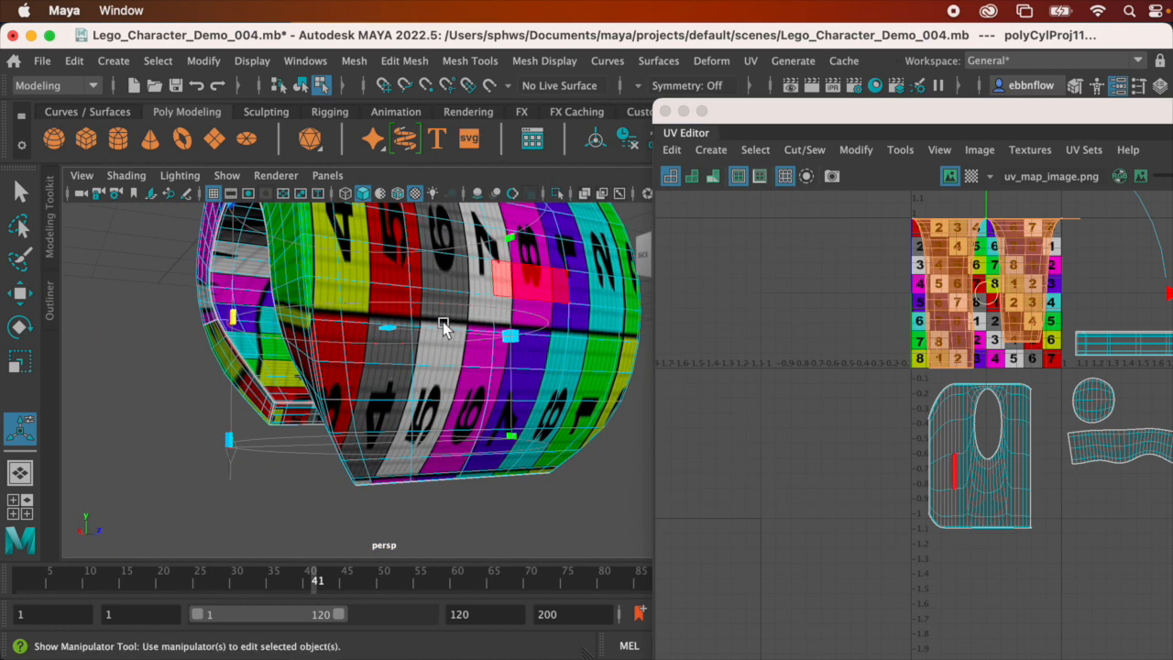
{"action": "key", "text": "space"}
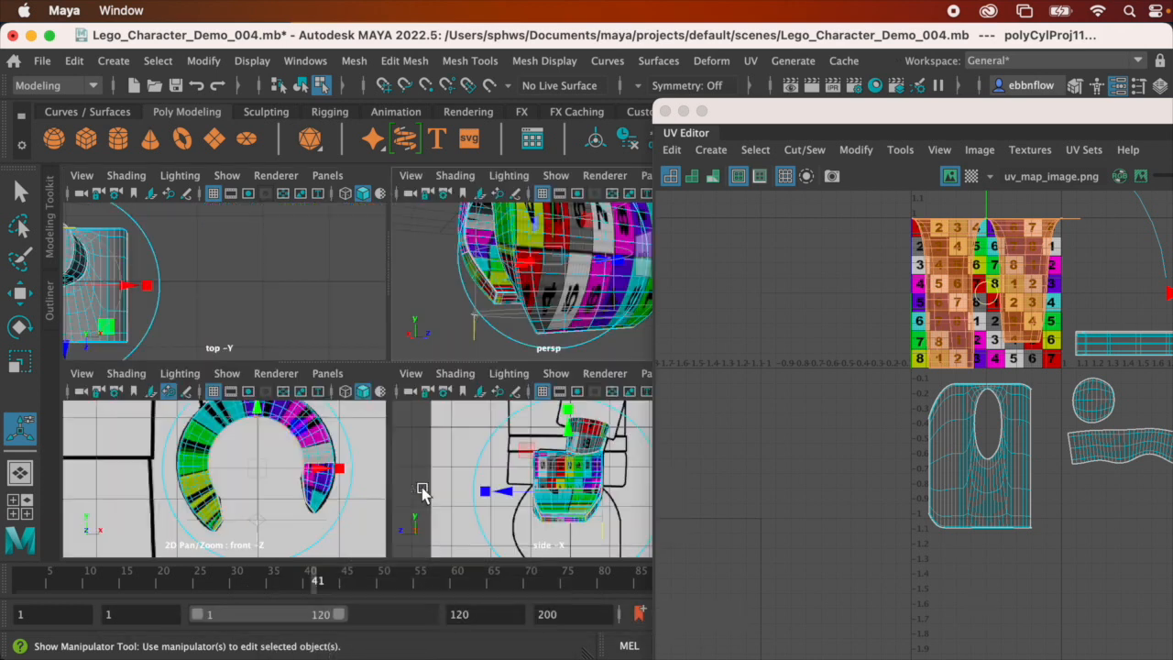
{"action": "key", "text": "space"}
{"action": "scroll", "coordinate": [495, 484], "scroll_direction": "up", "scroll_amount": 2}
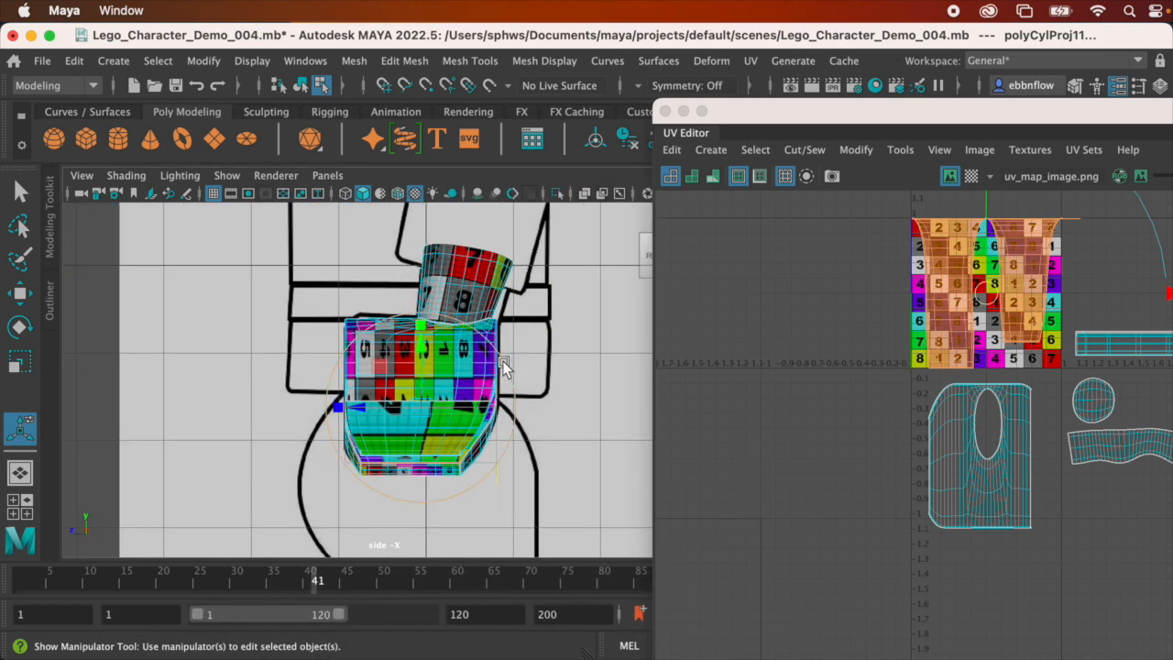
{"action": "left_click_drag", "start_coordinate": [497, 357], "coordinate": [469, 483]}
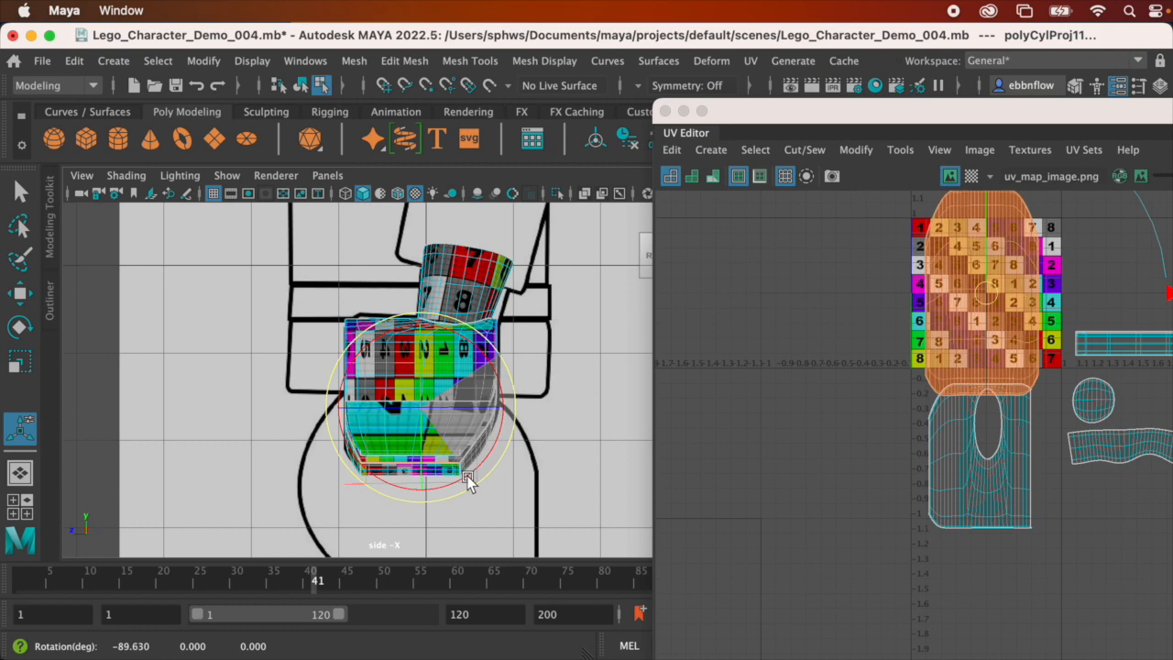
{"action": "left_click_drag", "start_coordinate": [469, 483], "coordinate": [471, 479]}
In the front view, rotate the cylindrical projection slightly counter-clockwise so its seam falls in the gap of the C-shape
{"action": "key", "text": "space"}
{"action": "key", "text": "space"}
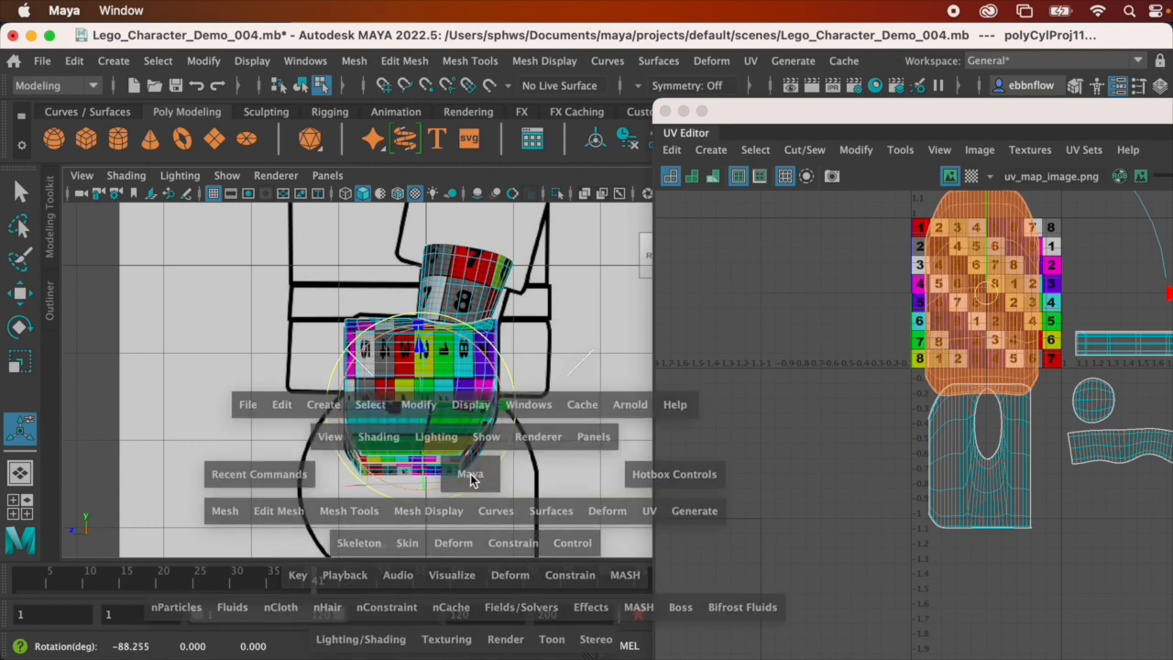
{"action": "key", "text": "space"}
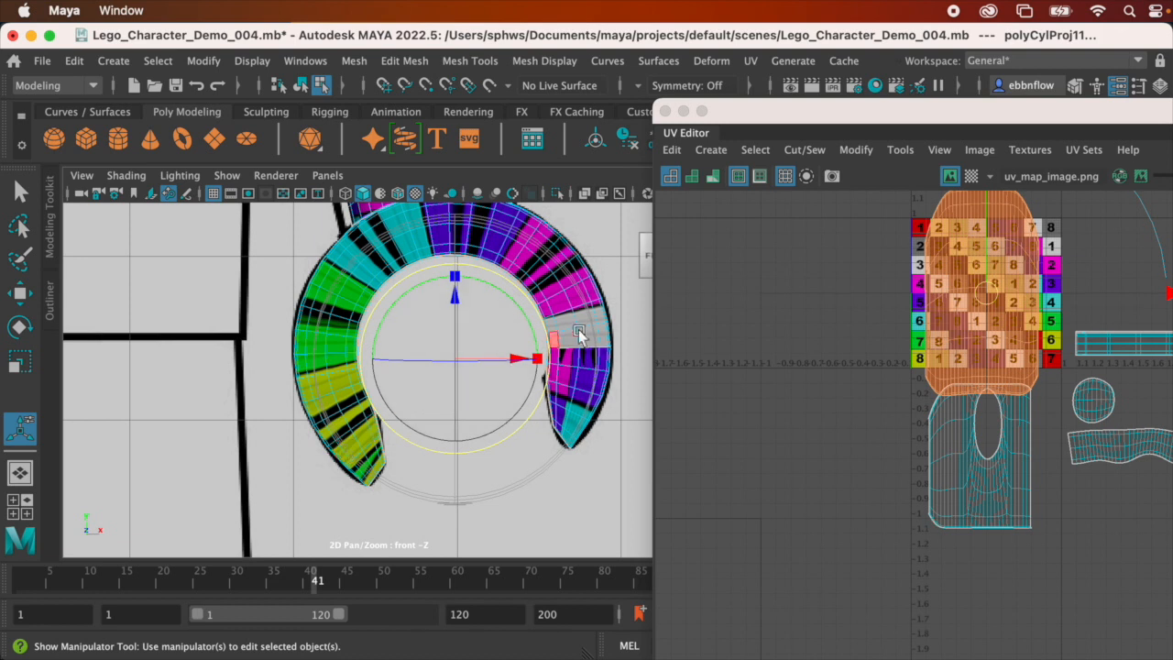
{"action": "left_click_drag", "start_coordinate": [532, 327], "coordinate": [528, 313]}
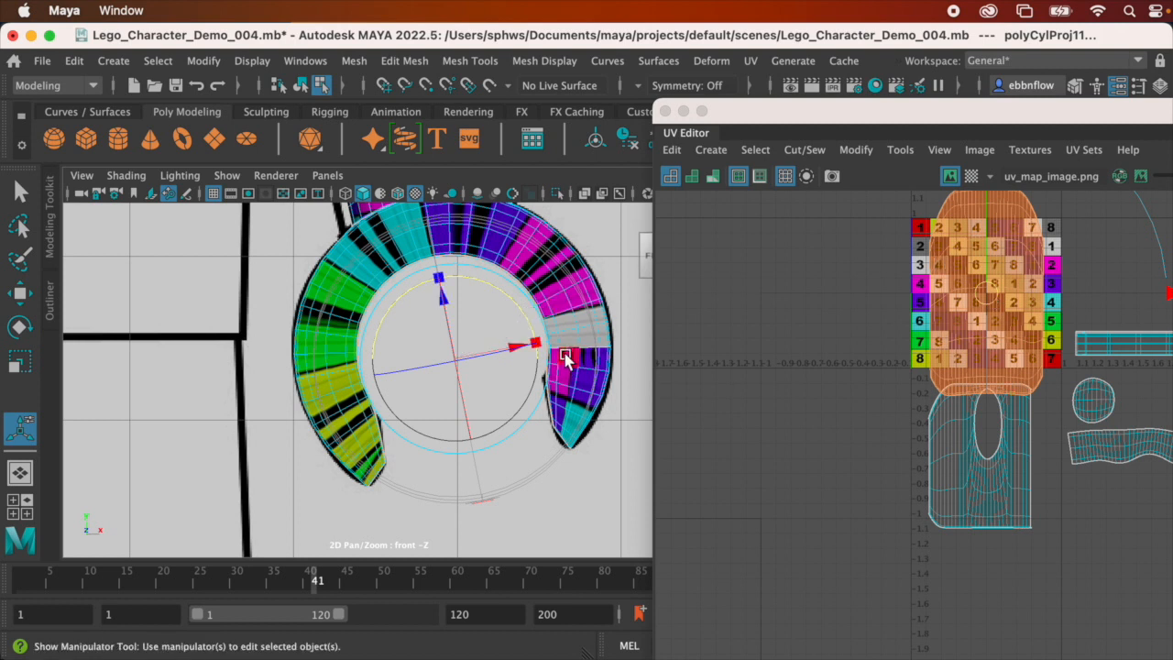
{"action": "key", "text": "space"}
{"action": "key", "text": "space"}
Move the newly projected inner shell off the checker tile and down beside the shell with the oval hole
{"action": "left_click_drag", "start_coordinate": [449, 296], "coordinate": [536, 240], "text": "alt"}
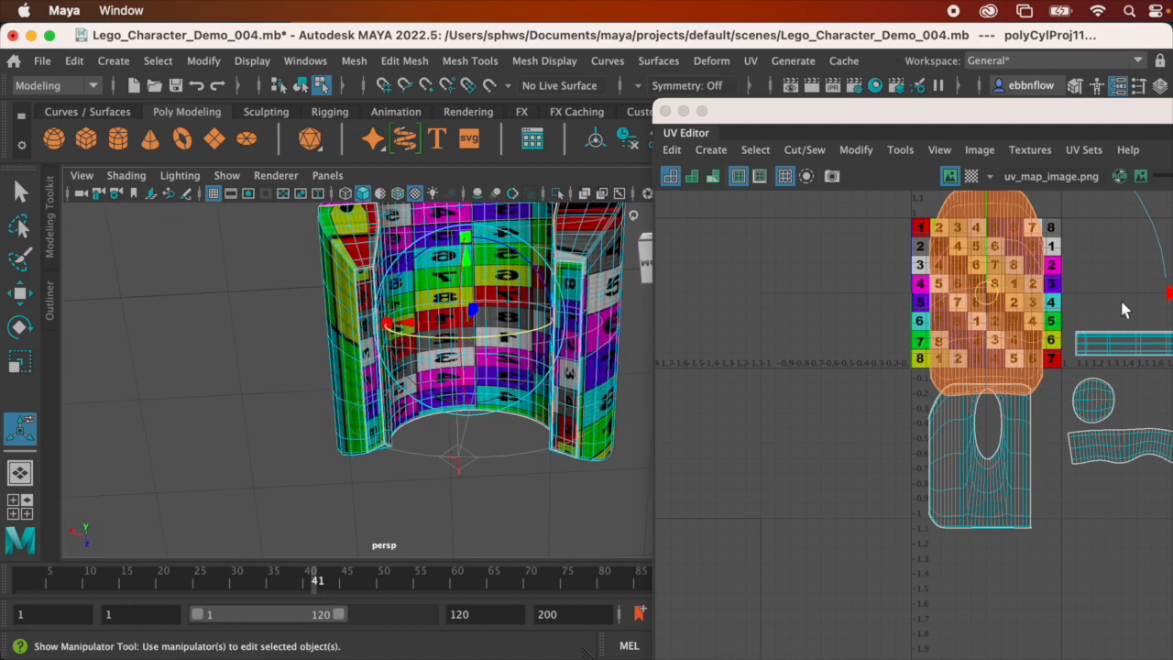
{"action": "left_click_drag", "start_coordinate": [1169, 291], "coordinate": [1015, 296]}
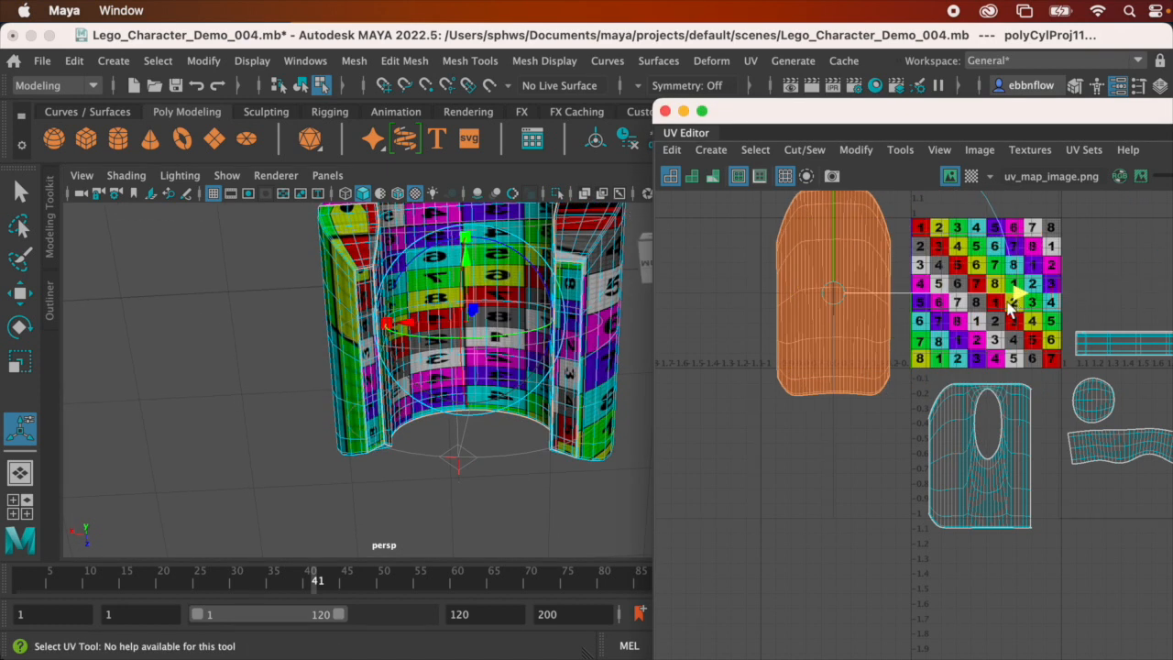
{"action": "key", "text": "w"}
{"action": "left_click_drag", "start_coordinate": [834, 232], "coordinate": [816, 385]}
Scale the inner shell vertically to about 40% of its height so the checker squares on the hand look even
{"action": "mouse_move", "coordinate": [527, 371]}
{"action": "left_mouse_down", "text": "alt"}
{"action": "mouse_move", "coordinate": [563, 362]}
{"action": "mouse_move", "coordinate": [581, 325]}
{"action": "mouse_move", "coordinate": [540, 361]}
{"action": "mouse_move", "coordinate": [522, 317]}
{"action": "mouse_move", "coordinate": [514, 322]}
{"action": "mouse_move", "coordinate": [509, 354]}
{"action": "mouse_move", "coordinate": [534, 366]}
{"action": "left_mouse_up", "text": "alt"}
{"action": "scroll", "coordinate": [503, 316], "scroll_direction": "up", "scroll_amount": 2}
{"action": "key", "text": "r"}
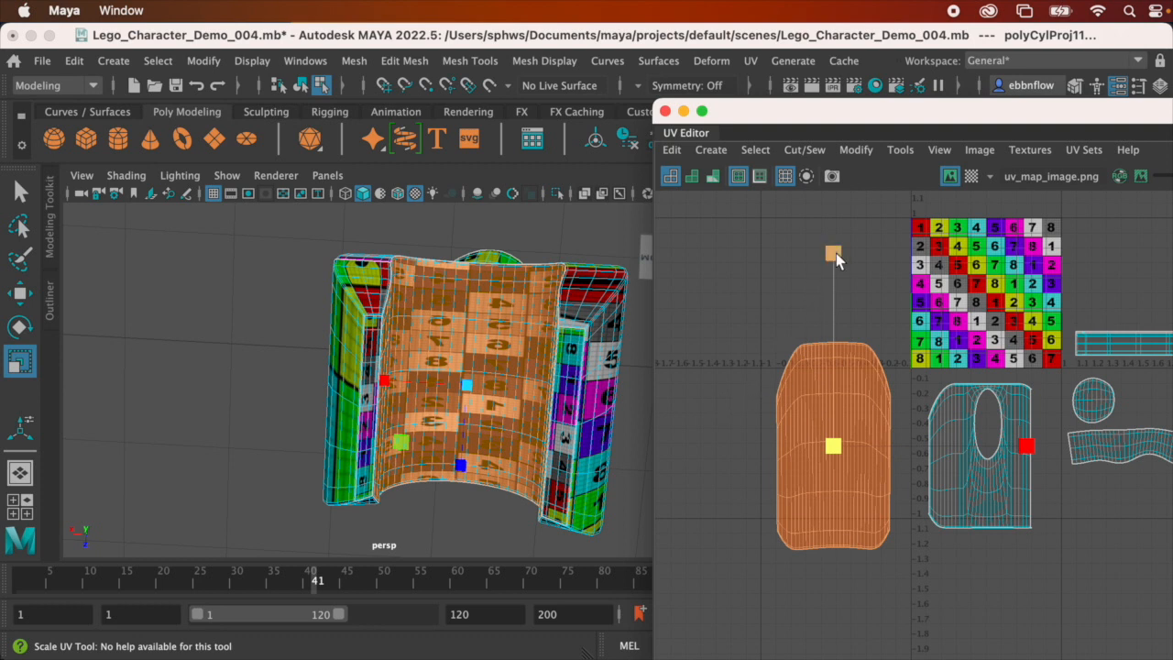
{"action": "left_click_drag", "start_coordinate": [836, 253], "coordinate": [806, 363]}
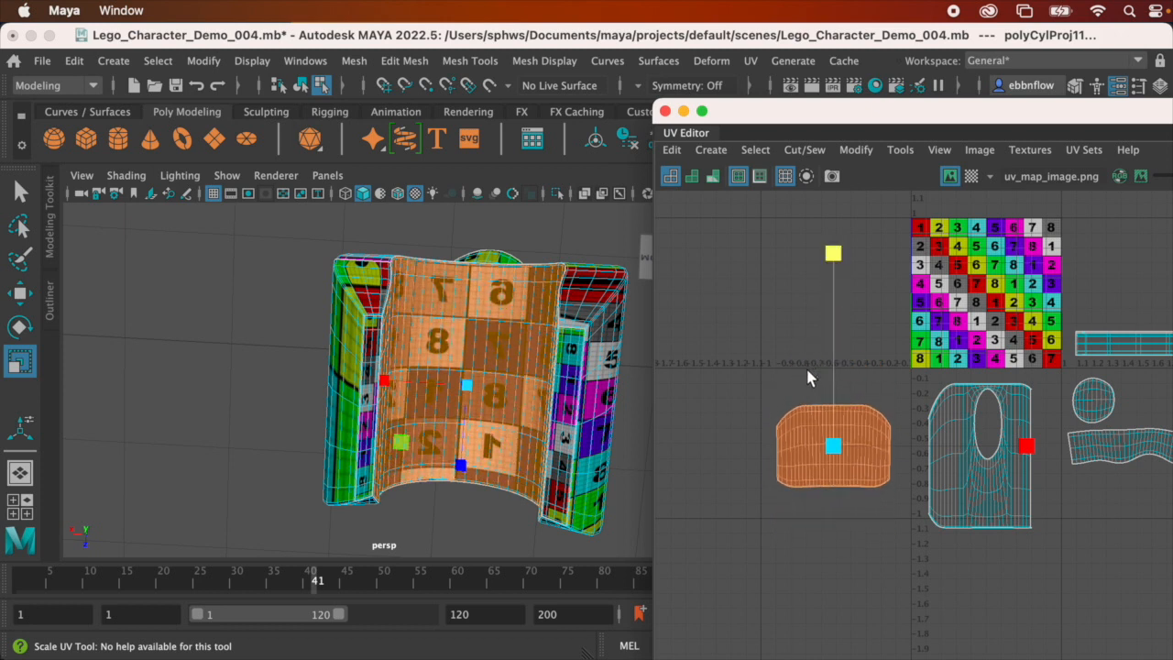
Select all UVs of the outer shell with the oval hole and scale them vertically to about one third of their height
{"action": "left_click_drag", "start_coordinate": [458, 344], "coordinate": [486, 362], "text": "alt"}
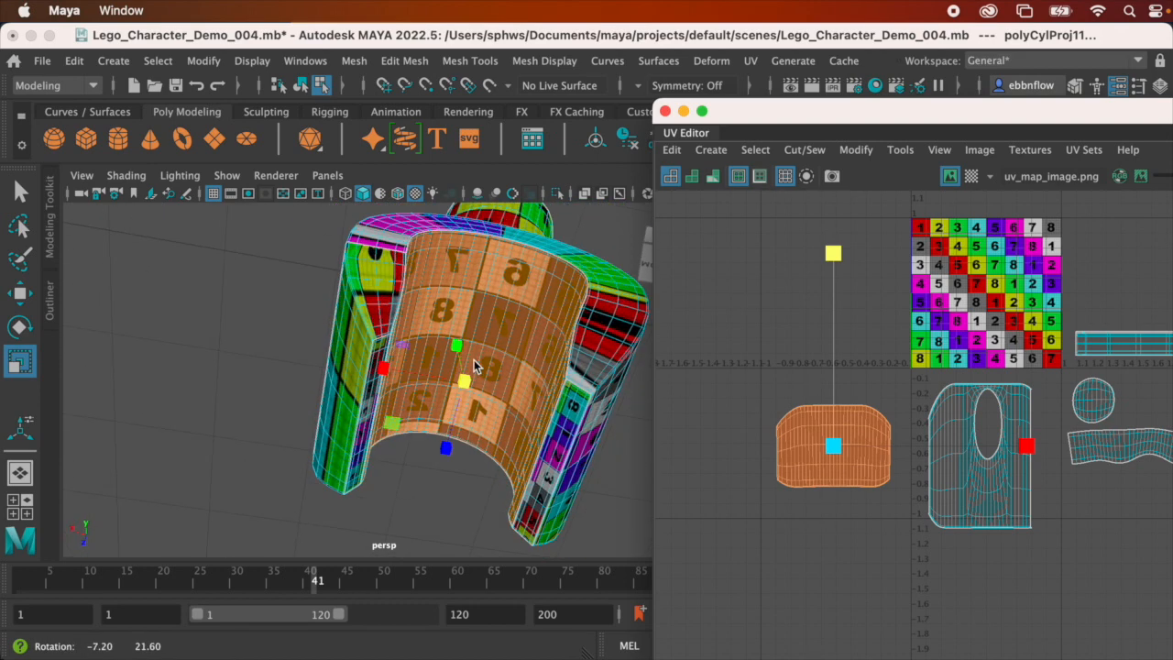
{"action": "right_click_drag", "start_coordinate": [967, 403], "coordinate": [910, 380]}
{"action": "left_click_drag", "start_coordinate": [910, 376], "coordinate": [1049, 555]}
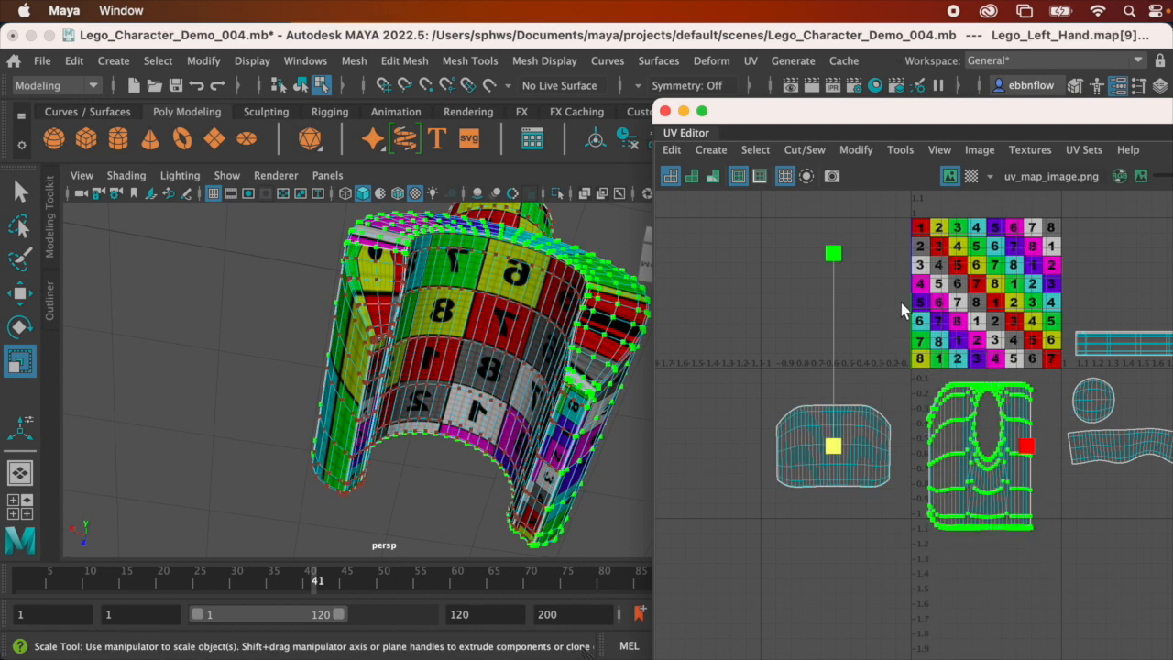
{"action": "key", "text": "e"}
{"action": "key", "text": "r"}
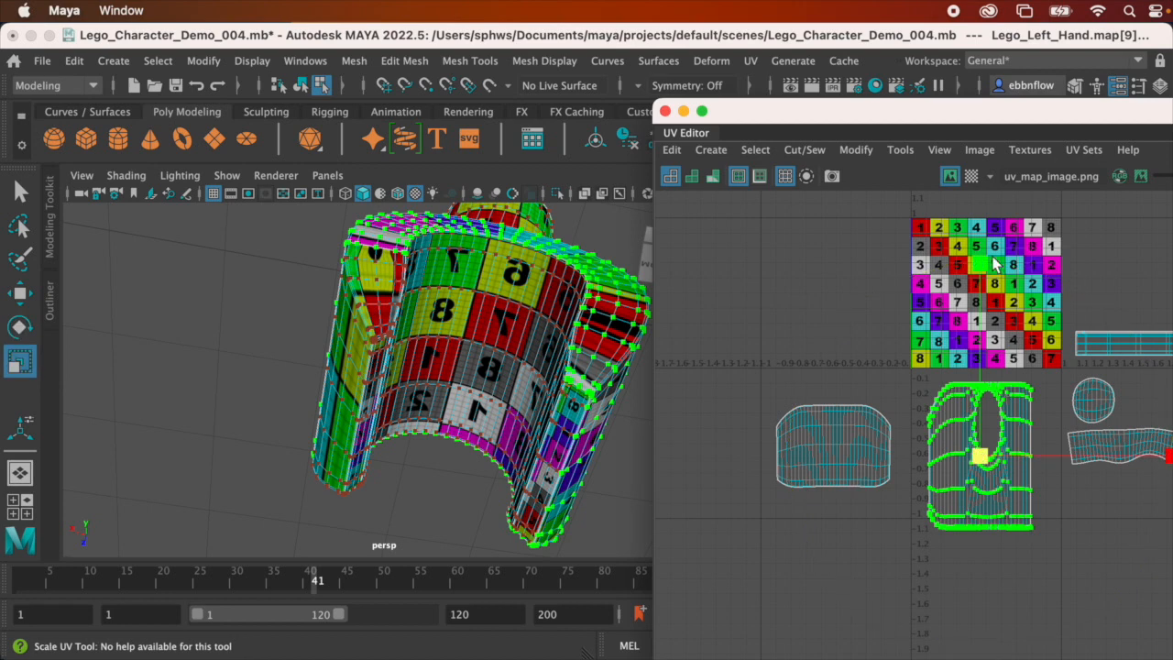
{"action": "left_click_drag", "start_coordinate": [600, 271], "coordinate": [495, 282], "text": "alt"}
{"action": "left_click_drag", "start_coordinate": [977, 275], "coordinate": [974, 401]}
{"action": "left_click_drag", "start_coordinate": [541, 409], "coordinate": [568, 390], "text": "alt"}
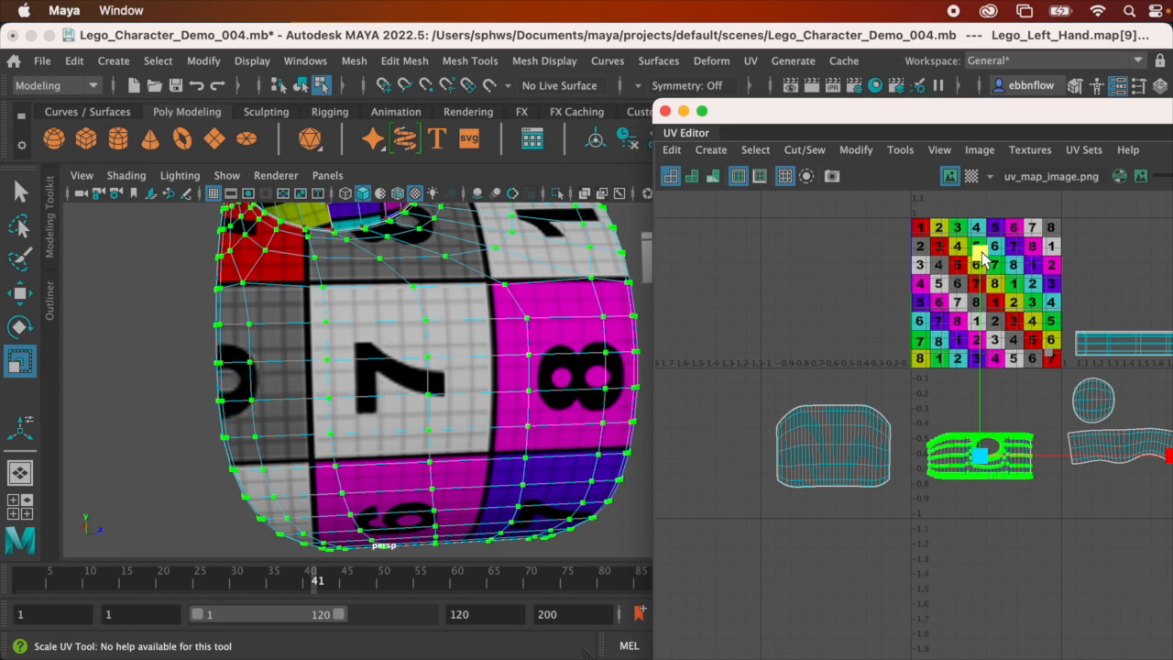
{"action": "left_click_drag", "start_coordinate": [587, 286], "coordinate": [550, 303], "text": "alt"}
Select the inner shell's UVs and scale them uniformly to about 65% so its checker squares match the outer shell's size
{"action": "scroll", "coordinate": [893, 427], "scroll_direction": "up", "scroll_amount": 3}
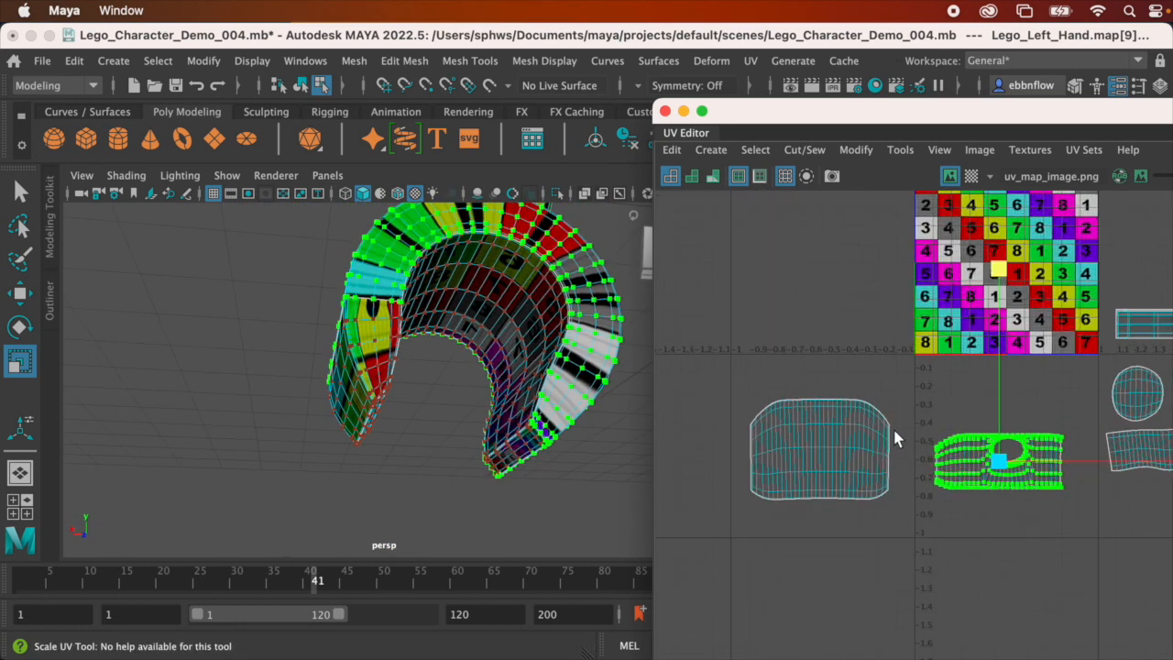
{"action": "left_click_drag", "start_coordinate": [699, 364], "coordinate": [902, 507]}
{"action": "key", "text": "e"}
{"action": "key", "text": "r"}
{"action": "left_click_drag", "start_coordinate": [815, 450], "coordinate": [738, 440]}
{"action": "scroll", "coordinate": [878, 442], "scroll_direction": "down", "scroll_amount": 1}
{"action": "middle_click_drag", "start_coordinate": [932, 405], "coordinate": [897, 374], "text": "alt"}
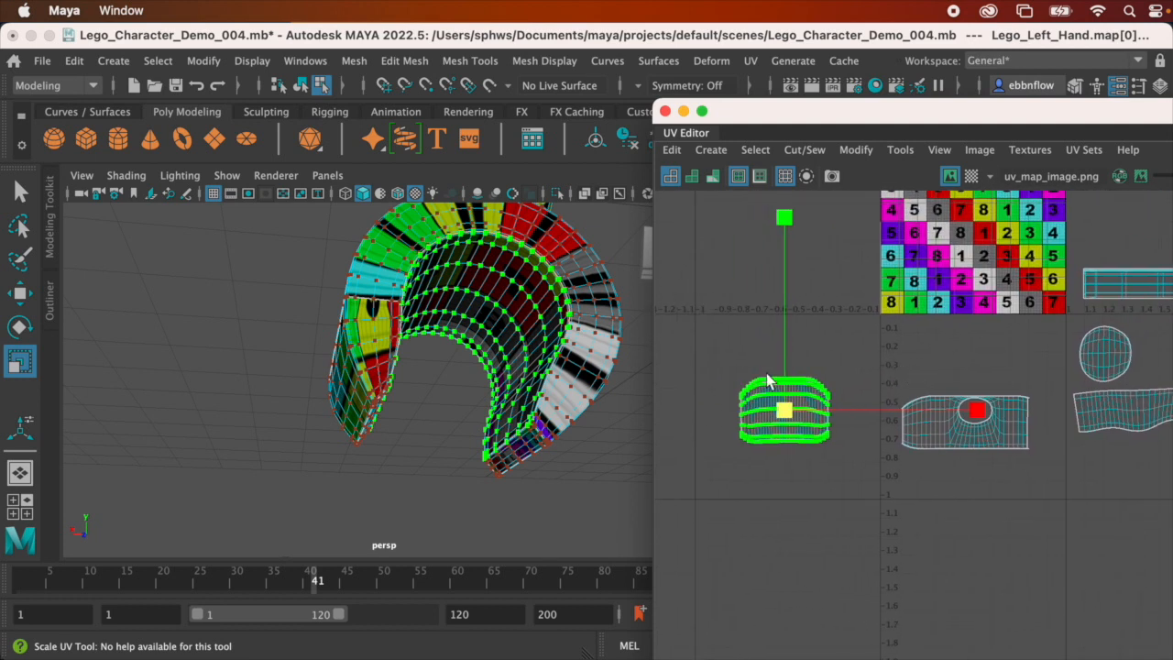
{"action": "left_click_drag", "start_coordinate": [514, 275], "coordinate": [548, 267], "text": "alt"}
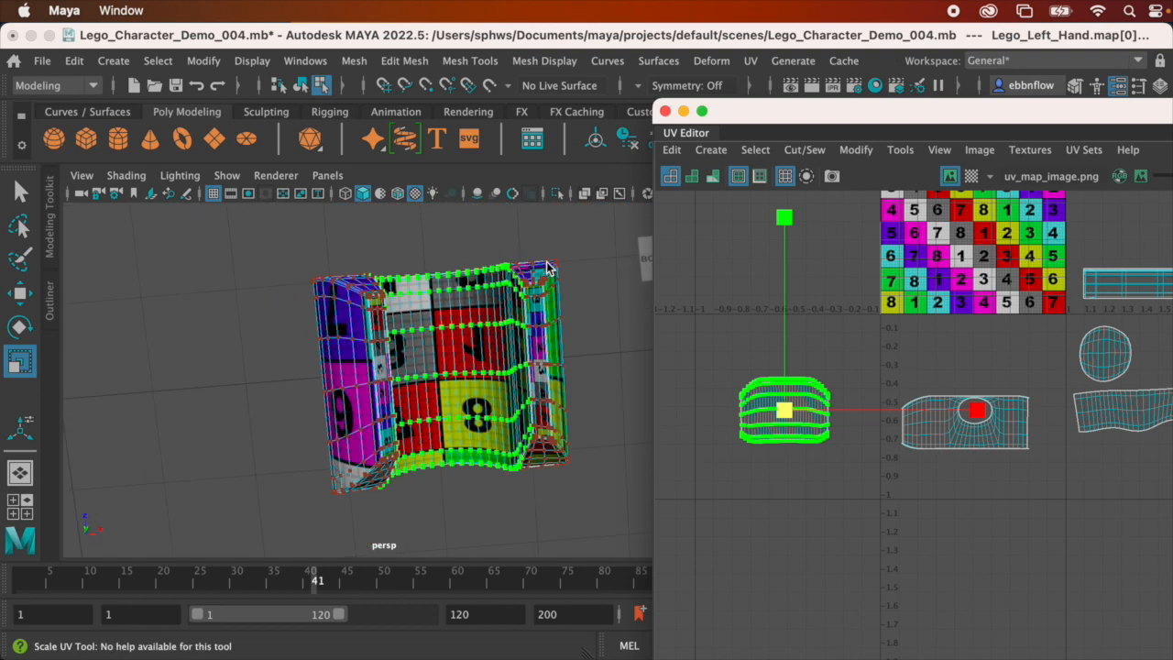
{"action": "left_click_drag", "start_coordinate": [431, 341], "coordinate": [470, 266], "text": "alt"}
{"action": "left_click_drag", "start_coordinate": [488, 343], "coordinate": [385, 303], "text": "alt"}
{"action": "scroll", "coordinate": [410, 284], "scroll_direction": "up", "scroll_amount": 2}
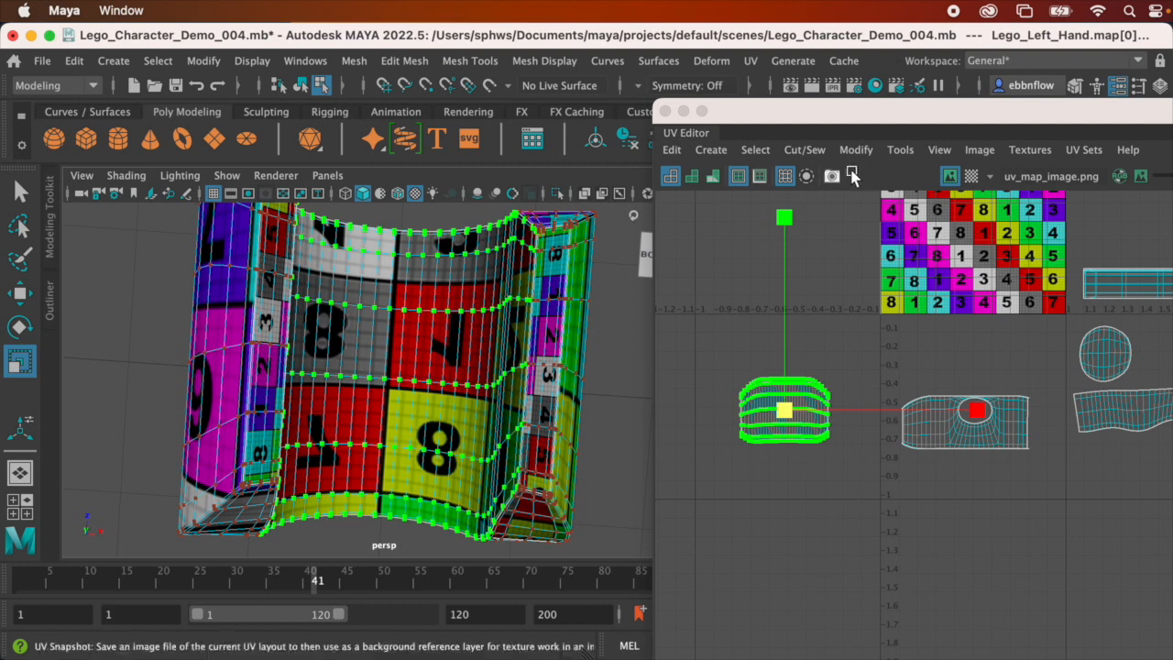
Switch the UV display mode to Shaded and clear the UV selection
{"action": "left_click", "coordinate": [936, 151]}
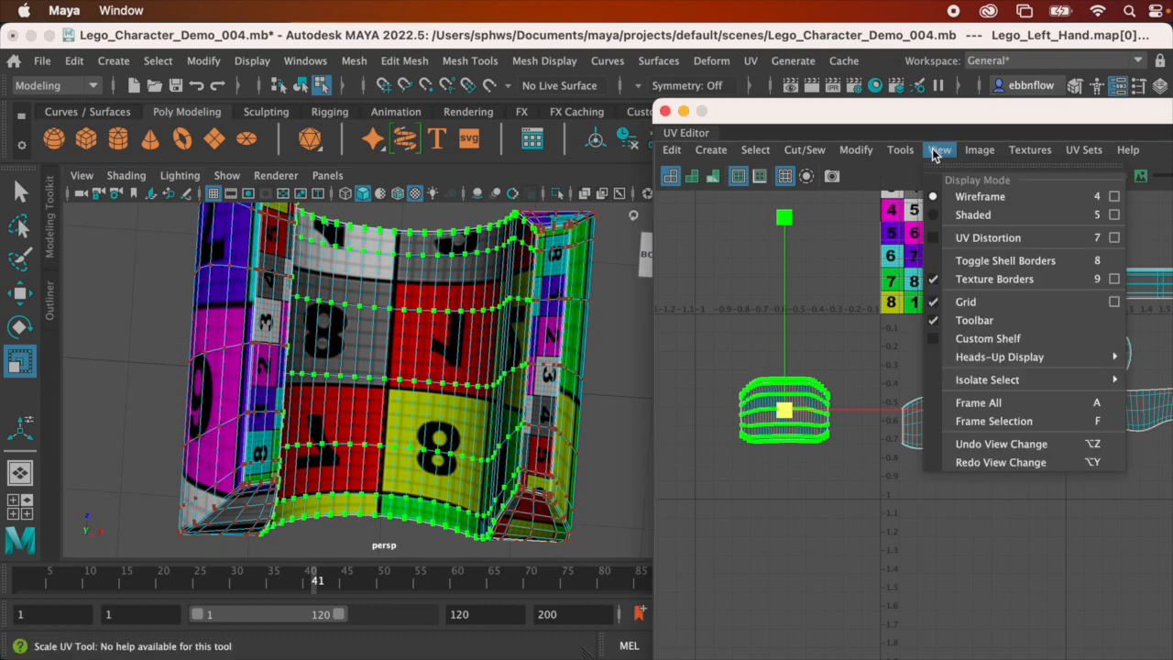
{"action": "left_click", "coordinate": [965, 218]}
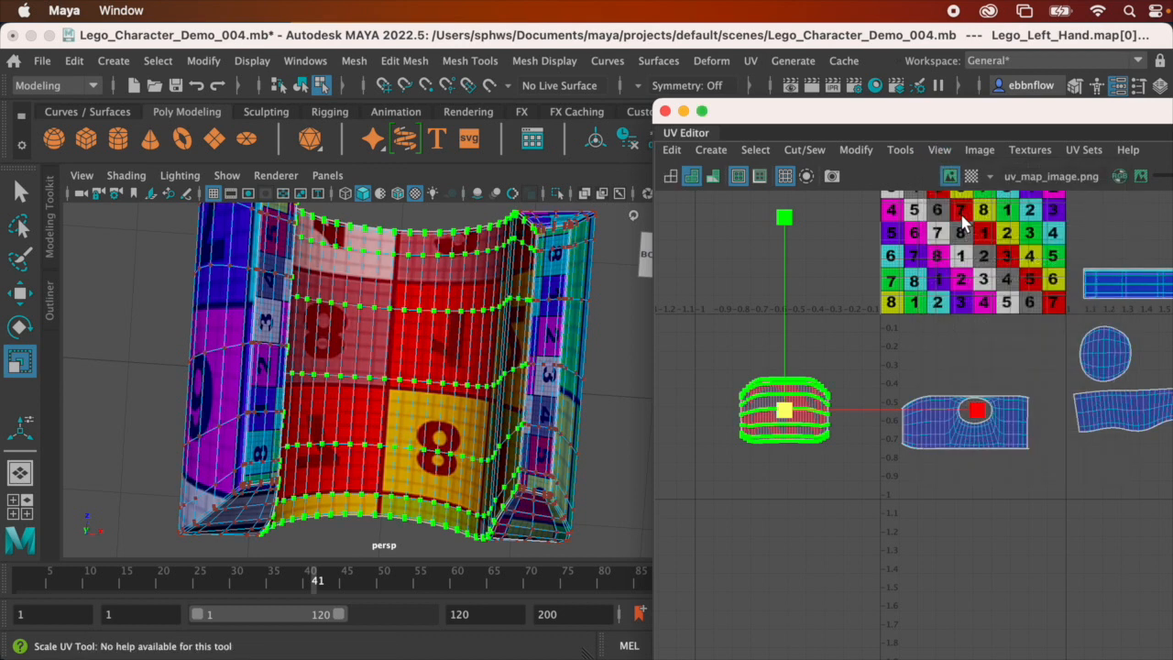
{"action": "left_click", "coordinate": [878, 339]}
Compare the shading colours of all the hand's UV shells to check which way each one faces
{"action": "scroll", "coordinate": [941, 339], "scroll_direction": "down", "scroll_amount": 4}
{"action": "scroll", "coordinate": [951, 326], "scroll_direction": "up", "scroll_amount": 1}
{"action": "scroll", "coordinate": [907, 327], "scroll_direction": "up", "scroll_amount": 1}
{"action": "scroll", "coordinate": [906, 329], "scroll_direction": "down", "scroll_amount": 1}
{"action": "middle_click_drag", "start_coordinate": [918, 347], "coordinate": [828, 344], "text": "alt"}
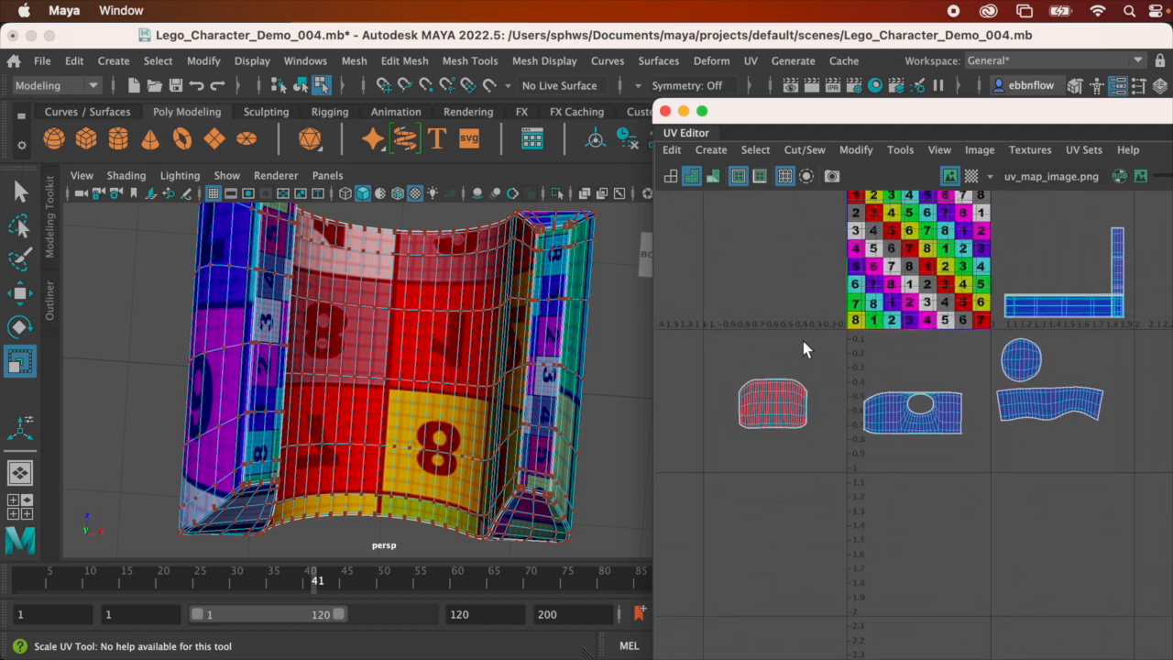
{"action": "scroll", "coordinate": [896, 337], "scroll_direction": "down", "scroll_amount": 1}
{"action": "middle_click_drag", "start_coordinate": [899, 335], "coordinate": [905, 359], "text": "alt"}
{"action": "scroll", "coordinate": [958, 346], "scroll_direction": "down", "scroll_amount": 1}
{"action": "scroll", "coordinate": [958, 346], "scroll_direction": "up", "scroll_amount": 1}
{"action": "scroll", "coordinate": [957, 349], "scroll_direction": "up", "scroll_amount": 1}
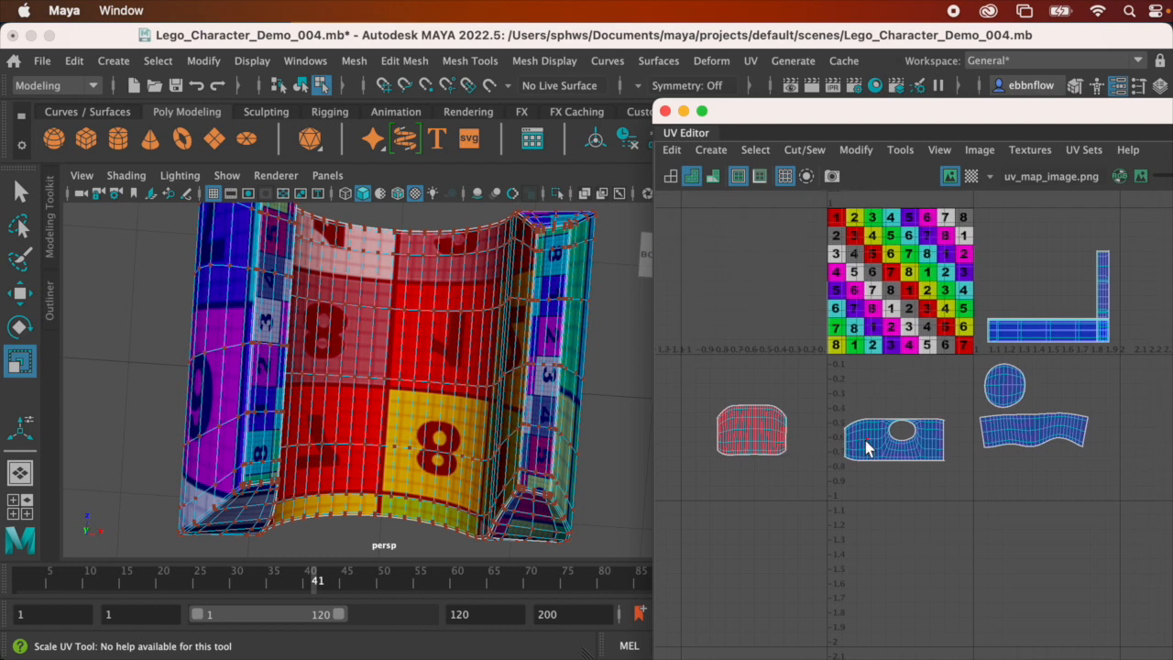
{"action": "scroll", "coordinate": [869, 447], "scroll_direction": "up", "scroll_amount": 1}
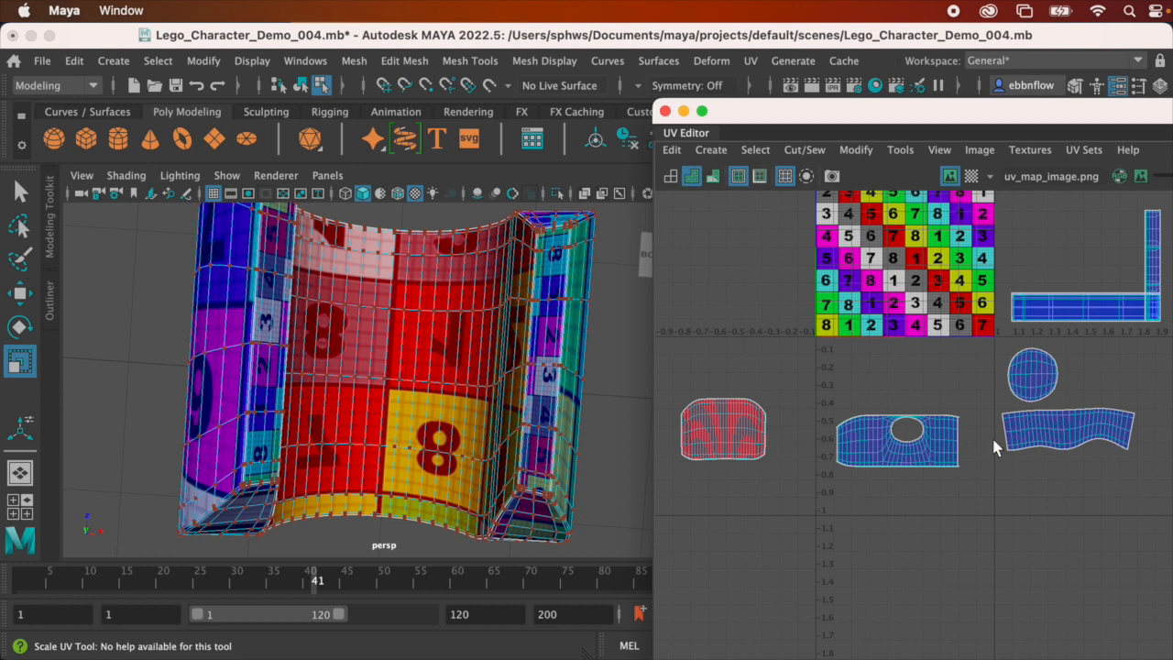
{"action": "middle_click_drag", "start_coordinate": [777, 429], "coordinate": [871, 426], "text": "alt"}
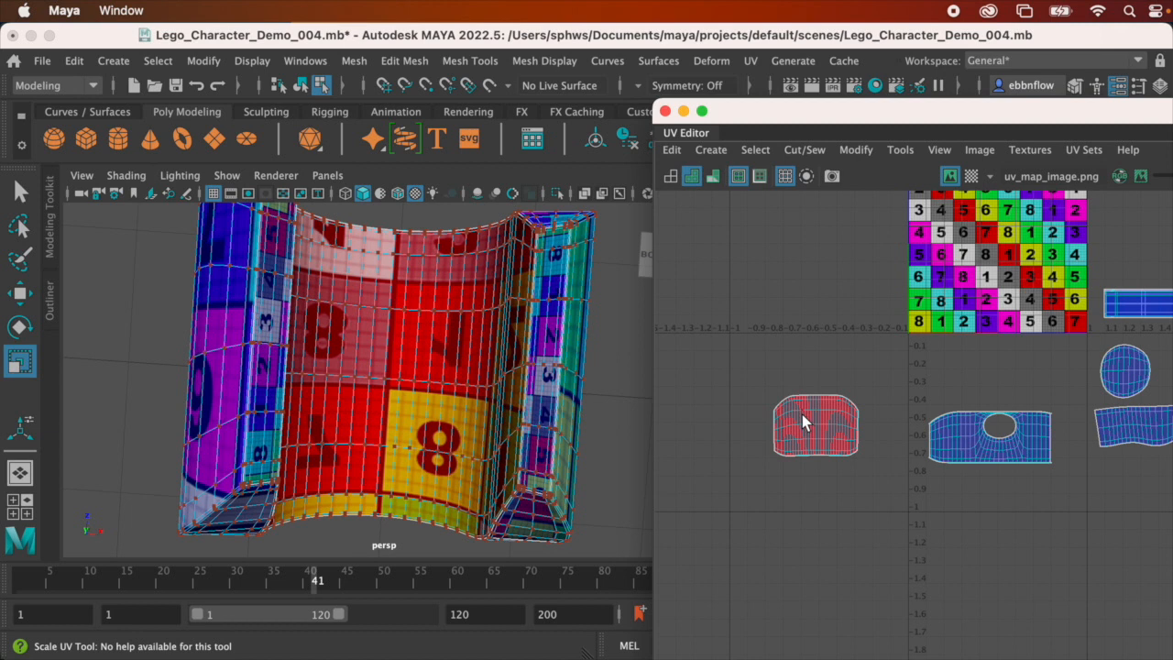
Select all UVs of the inner shell, try flipping them, and undo the flip to compare the checker numbers
{"action": "right_click_drag", "start_coordinate": [803, 414], "coordinate": [895, 417]}
{"action": "left_click_drag", "start_coordinate": [731, 374], "coordinate": [903, 484]}
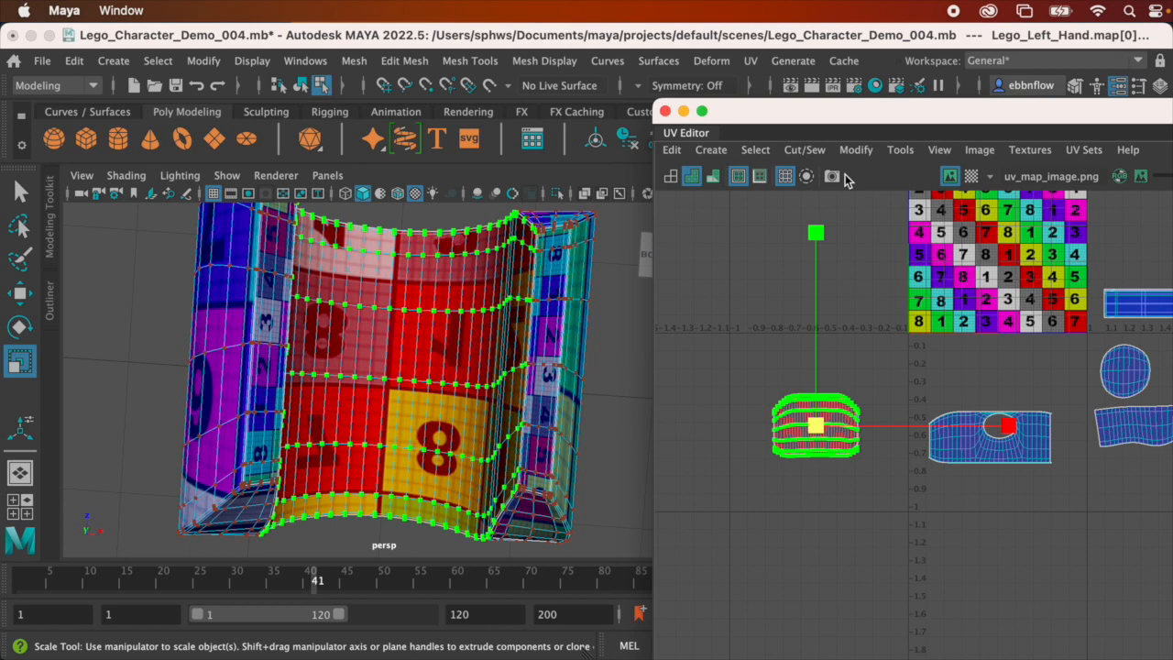
{"action": "left_click", "coordinate": [856, 152]}
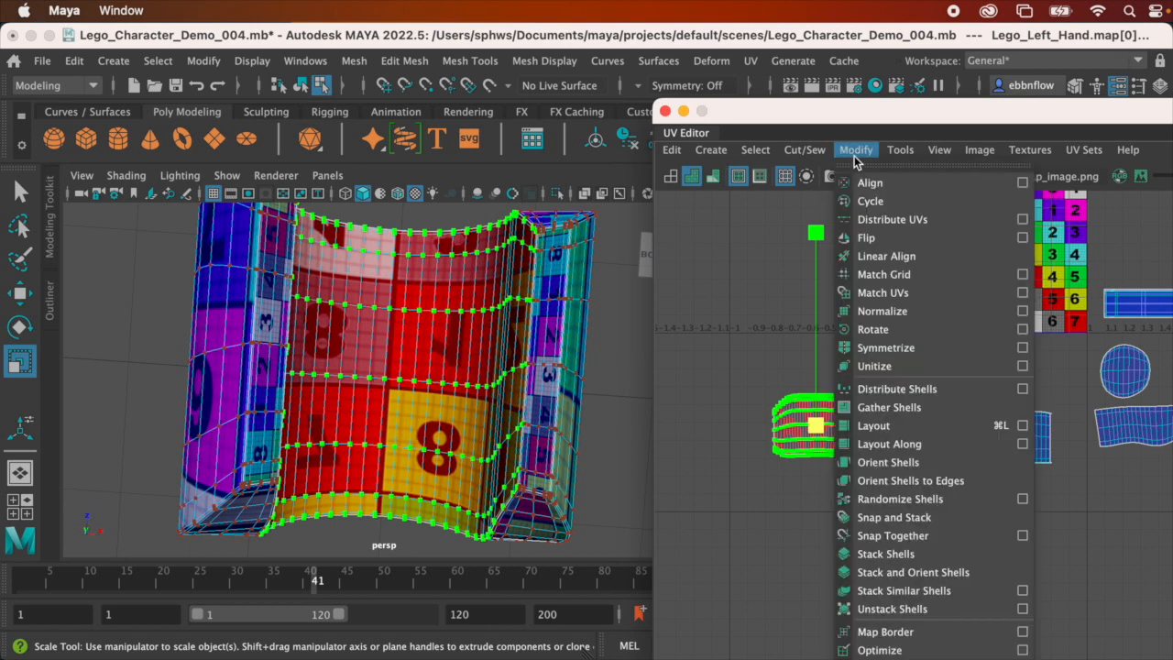
{"action": "left_click", "coordinate": [876, 242]}
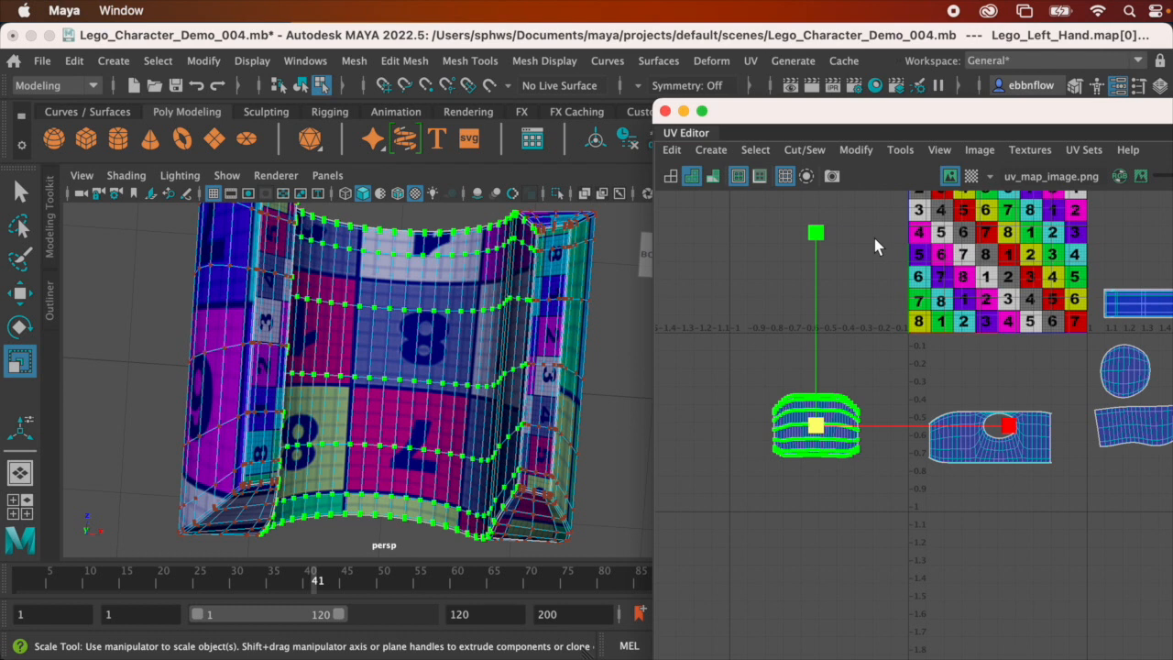
{"action": "left_click_drag", "start_coordinate": [481, 303], "coordinate": [275, 301], "text": "alt"}
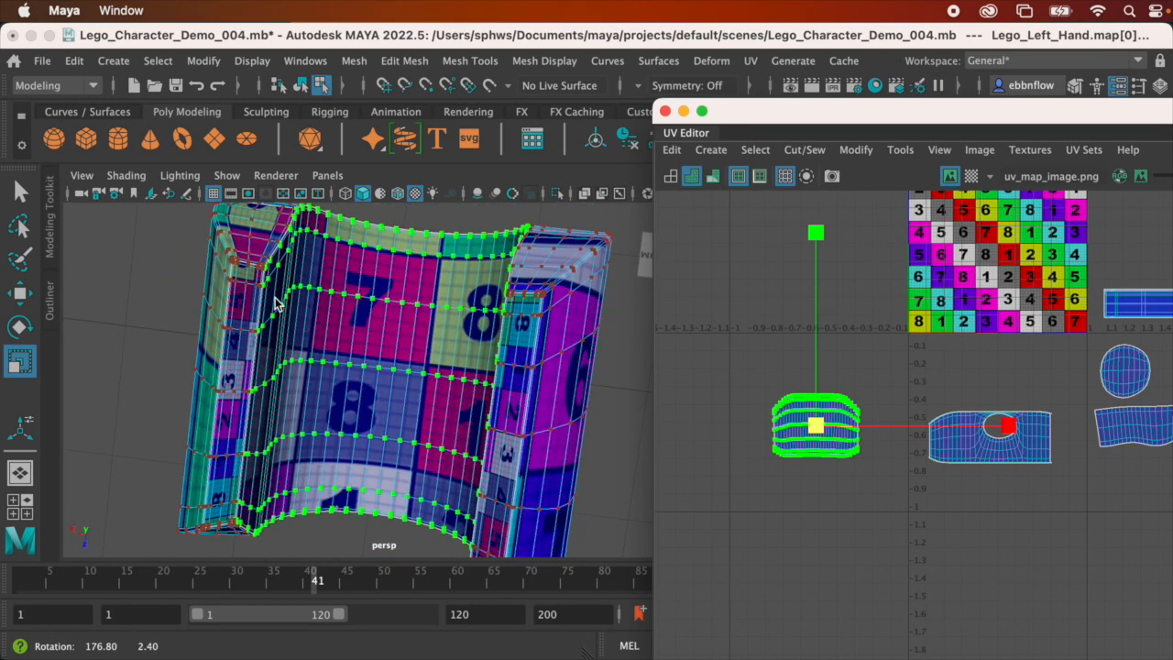
{"action": "key", "text": "super+z"}
{"action": "mouse_move", "coordinate": [406, 323]}
{"action": "left_mouse_down", "text": "alt"}
{"action": "mouse_move", "coordinate": [371, 325]}
{"action": "mouse_move", "coordinate": [404, 314]}
{"action": "left_mouse_up", "text": "alt"}
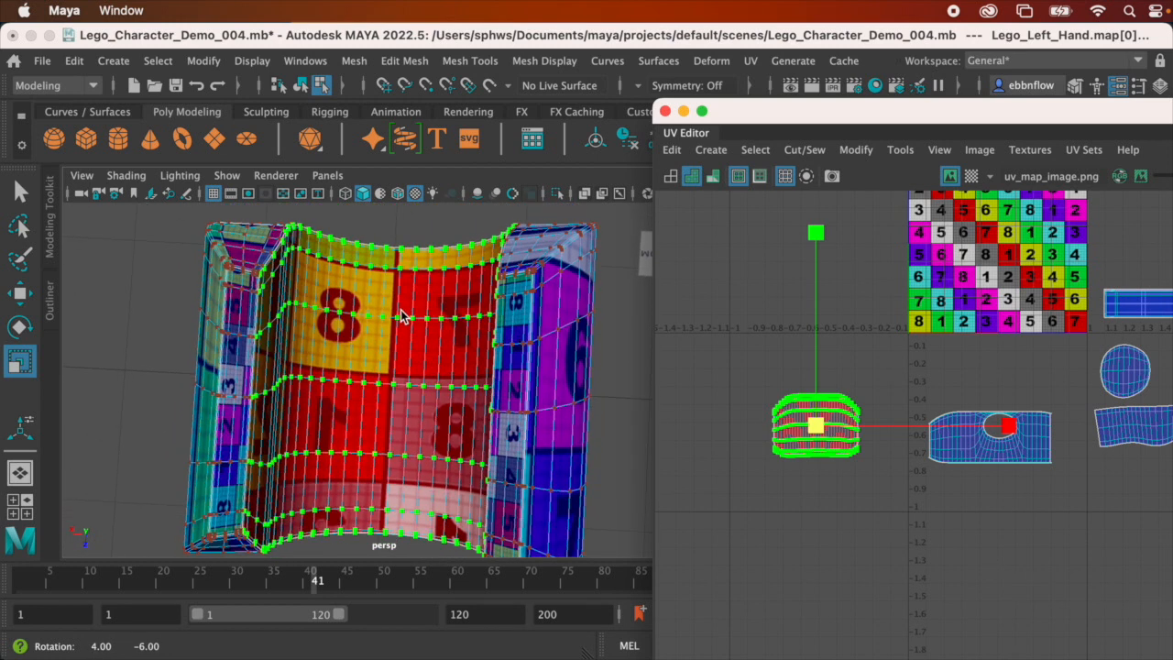
Flip the selected inner shell's UVs so it faces the same way as the other shells
{"action": "left_click", "coordinate": [856, 151]}
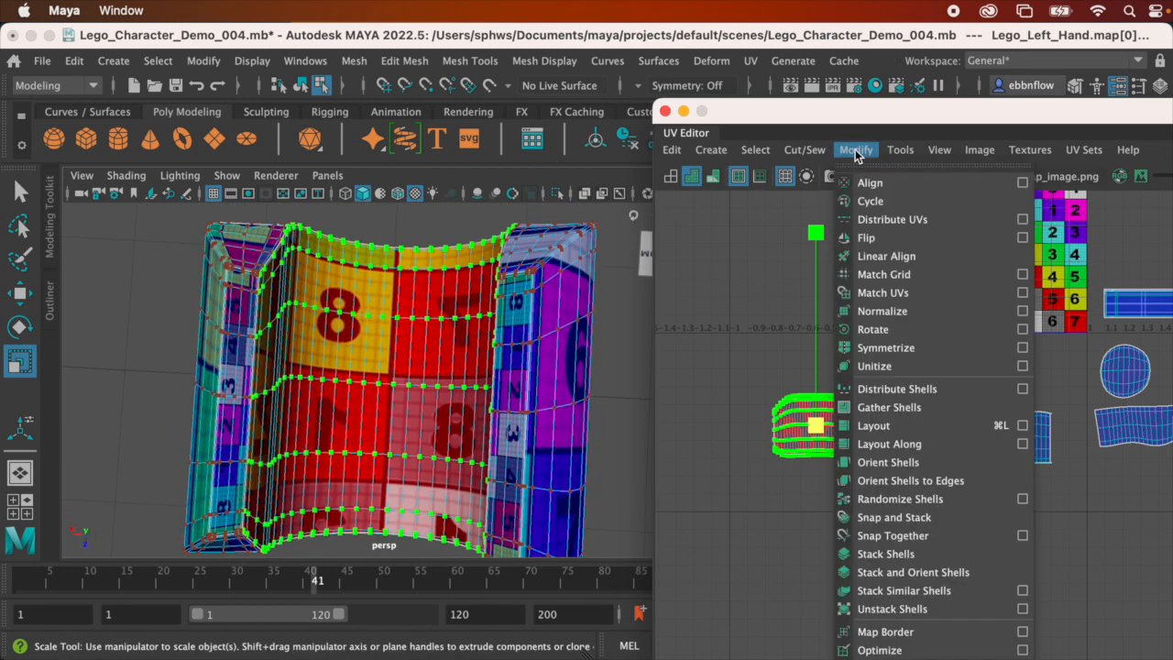
{"action": "left_click", "coordinate": [877, 238]}
{"action": "left_click_drag", "start_coordinate": [440, 302], "coordinate": [502, 380], "text": "alt"}
{"action": "scroll", "coordinate": [890, 381], "scroll_direction": "up", "scroll_amount": 1}
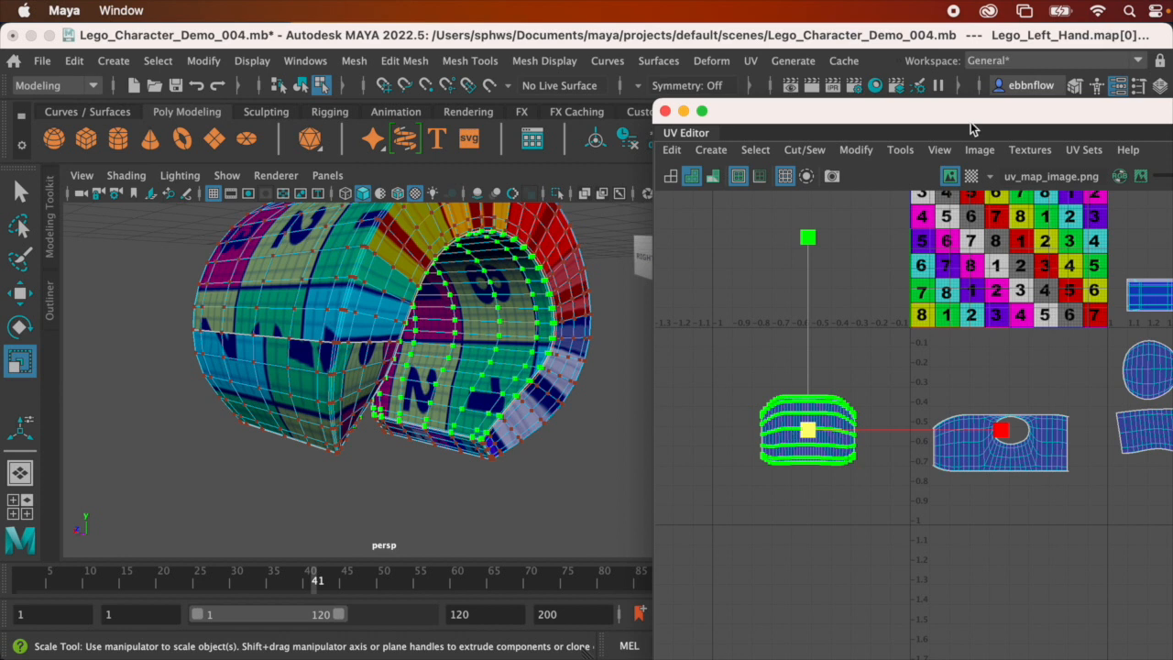
Optimize the inner shell's UVs to even out the checker pattern on the inside of the hand
{"action": "left_click", "coordinate": [860, 151]}
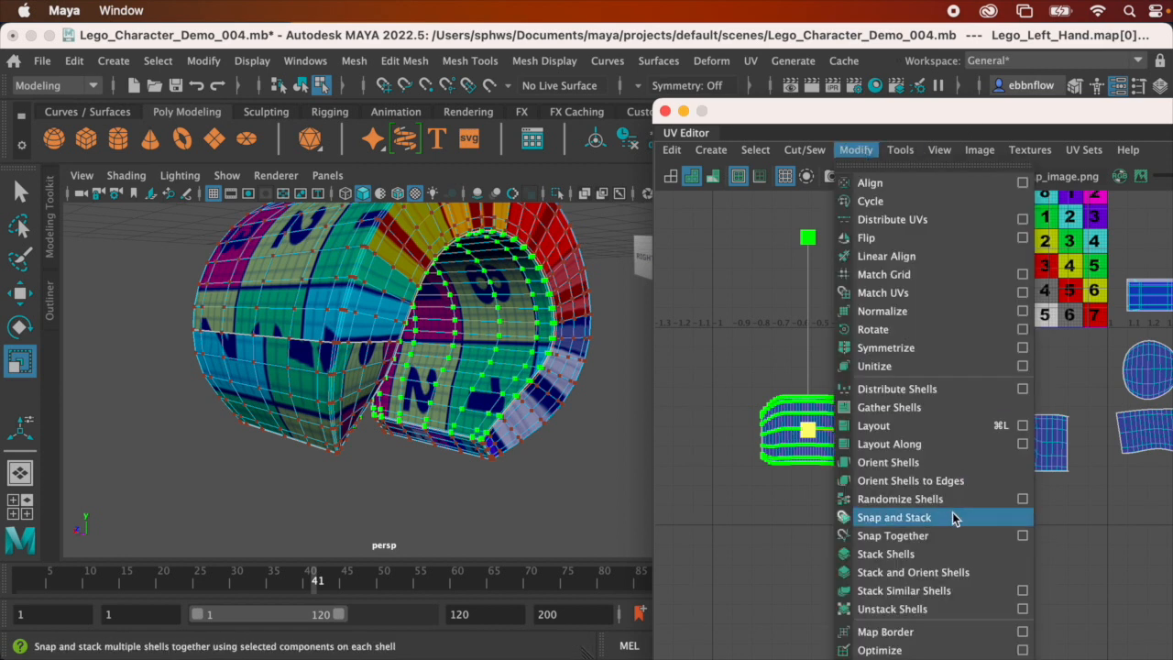
{"action": "left_click", "coordinate": [878, 659]}
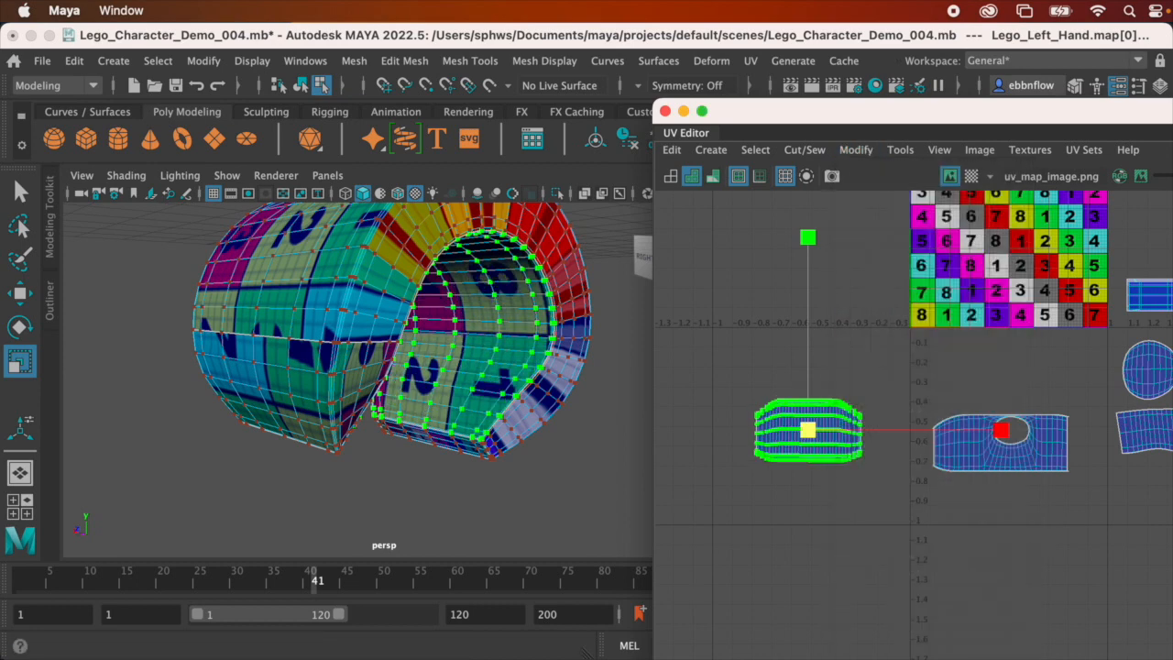
{"action": "left_click_drag", "start_coordinate": [472, 334], "coordinate": [417, 311], "text": "alt"}
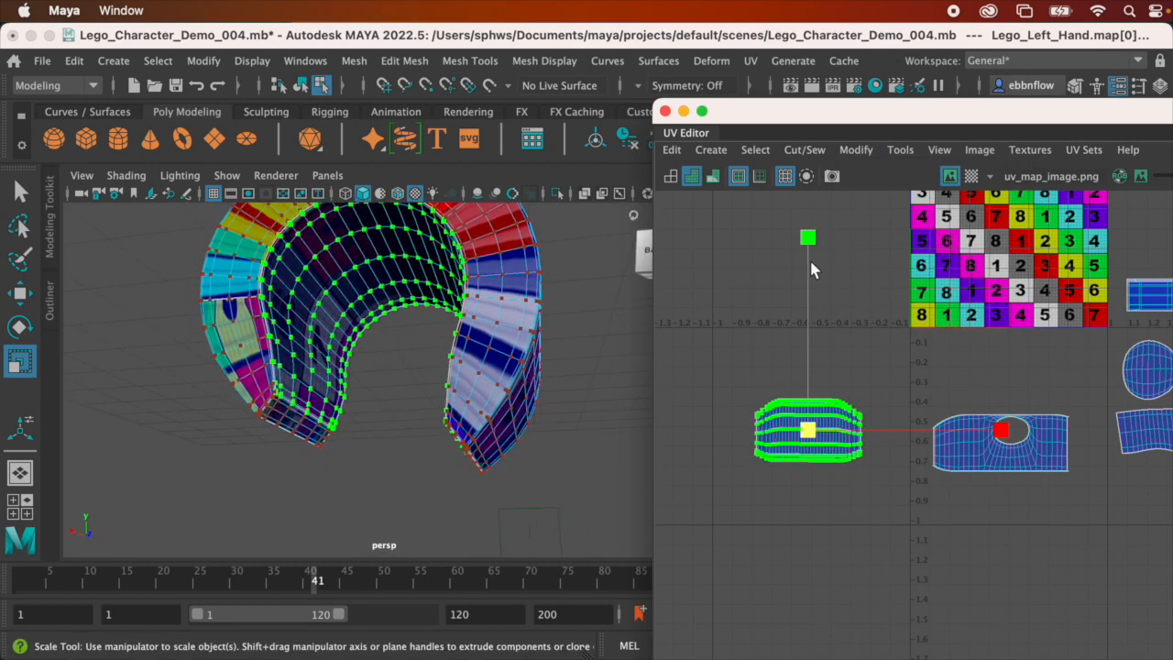
{"action": "middle_click_drag", "start_coordinate": [827, 401], "coordinate": [820, 406], "text": "alt"}
{"action": "left_click_drag", "start_coordinate": [458, 321], "coordinate": [589, 330], "text": "alt"}
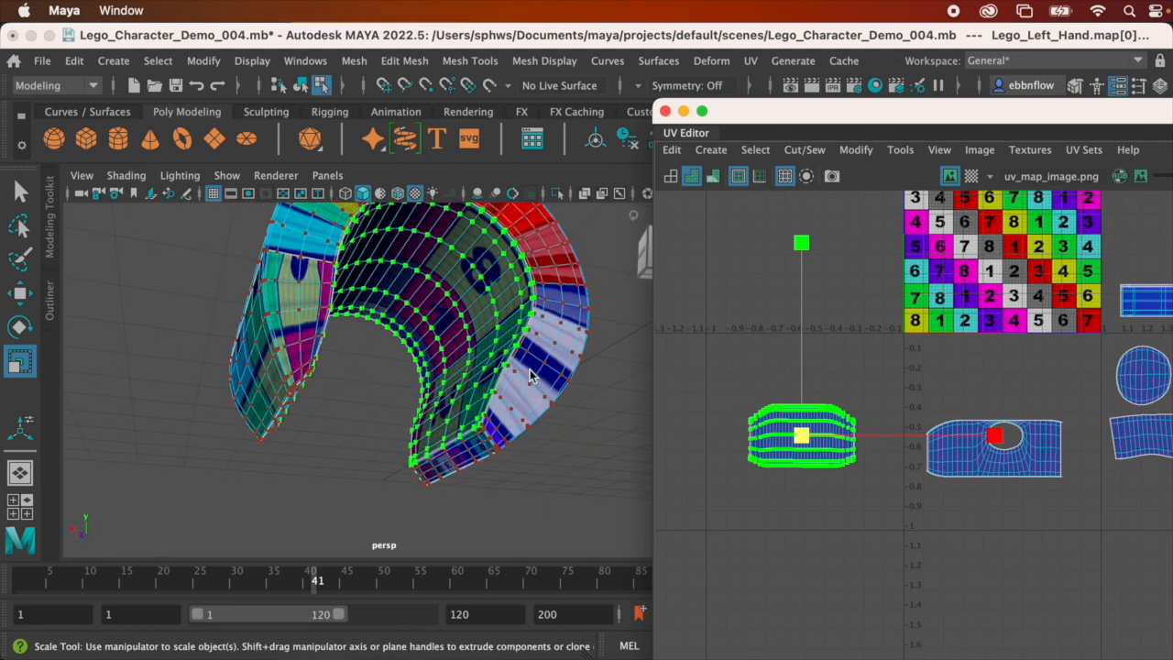
Select a UV on the hand's C-shaped side face to check where that face lies in the UV layout
{"action": "left_click_drag", "start_coordinate": [482, 341], "coordinate": [495, 300], "text": "alt"}
{"action": "right_click_drag", "start_coordinate": [495, 301], "coordinate": [495, 251]}
{"action": "left_click_drag", "start_coordinate": [532, 340], "coordinate": [528, 404], "text": "alt"}
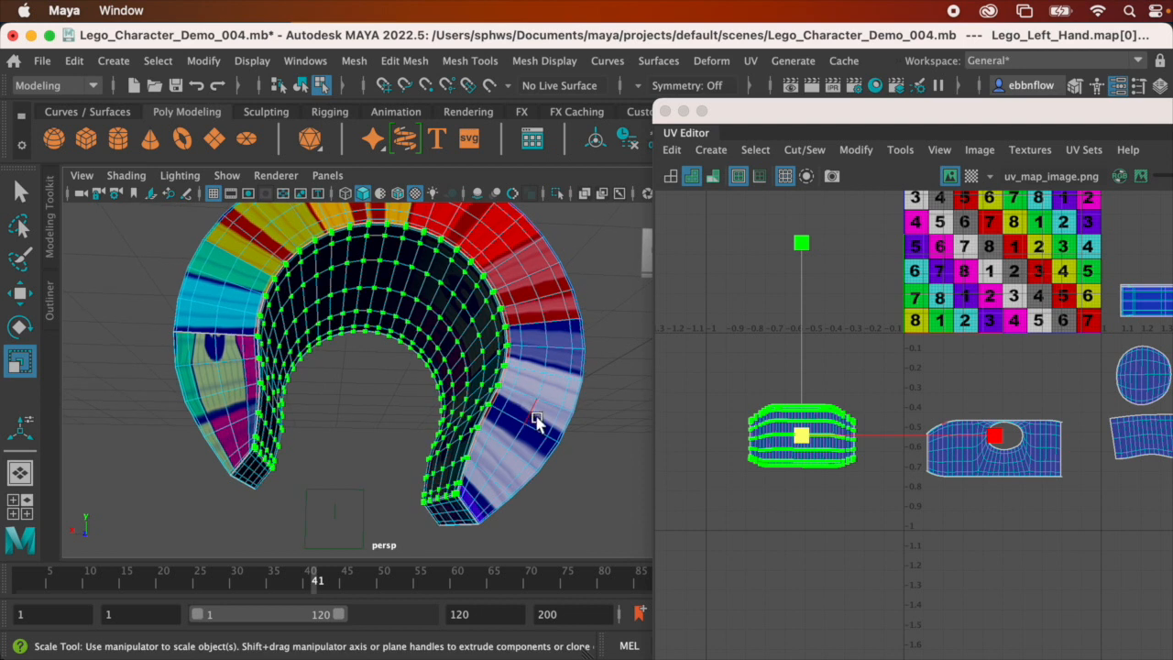
{"action": "right_click_drag", "start_coordinate": [557, 381], "coordinate": [690, 293]}
{"action": "left_click_drag", "start_coordinate": [528, 365], "coordinate": [617, 321], "text": "alt"}
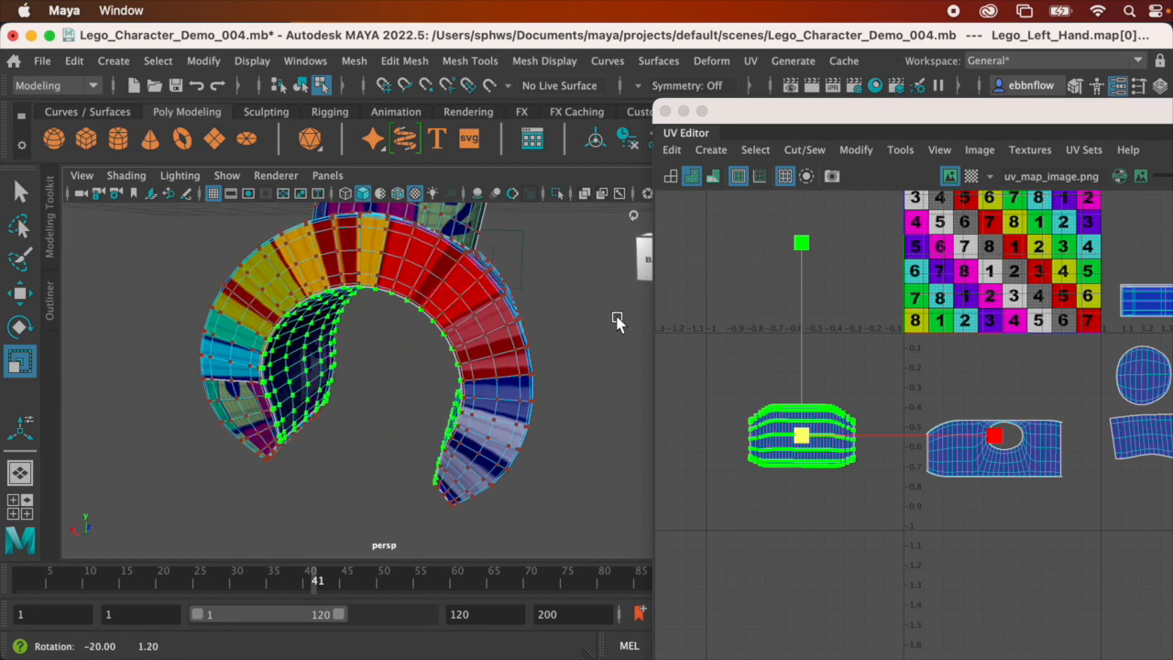
{"action": "left_click", "coordinate": [461, 297]}
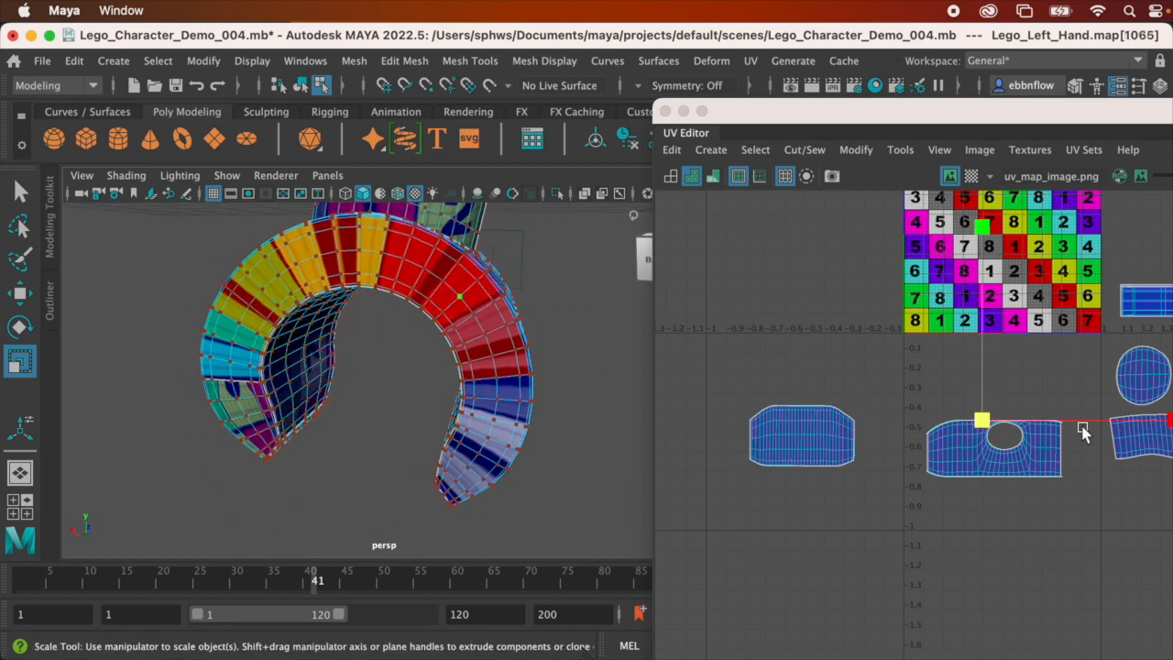
Select the edge loop where the C-shaped side face meets the hand's outer surface
{"action": "left_click_drag", "start_coordinate": [568, 351], "coordinate": [481, 315], "text": "alt"}
{"action": "scroll", "coordinate": [459, 344], "scroll_direction": "up", "scroll_amount": 5}
{"action": "right_click_drag", "start_coordinate": [481, 316], "coordinate": [485, 253]}
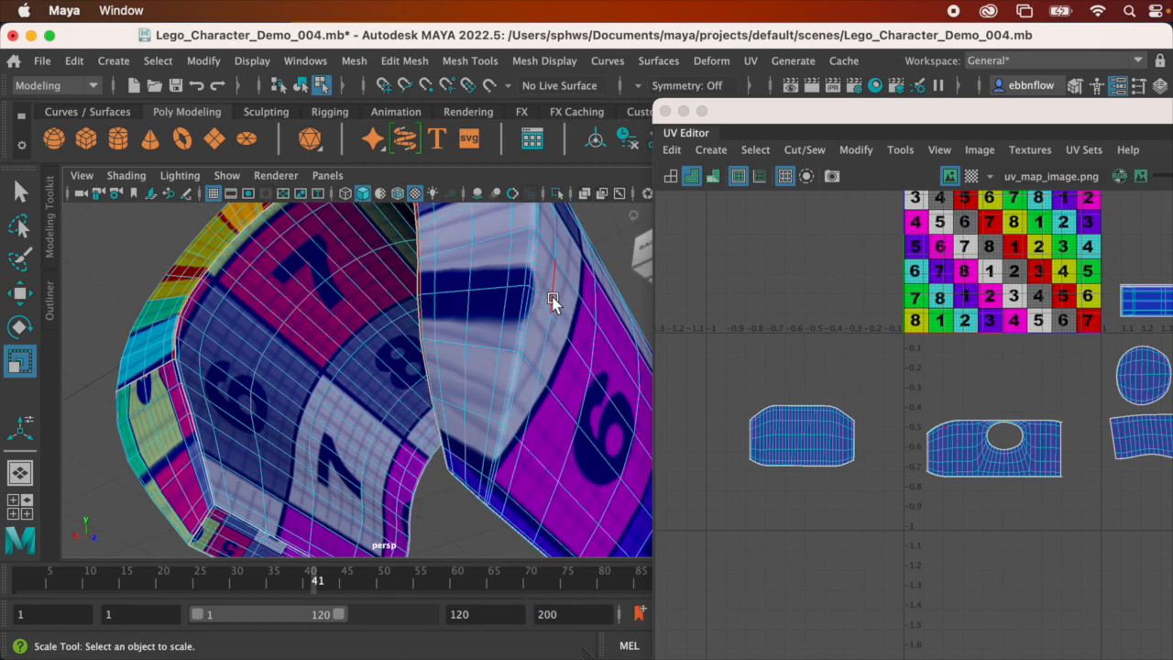
{"action": "left_click", "coordinate": [524, 309]}
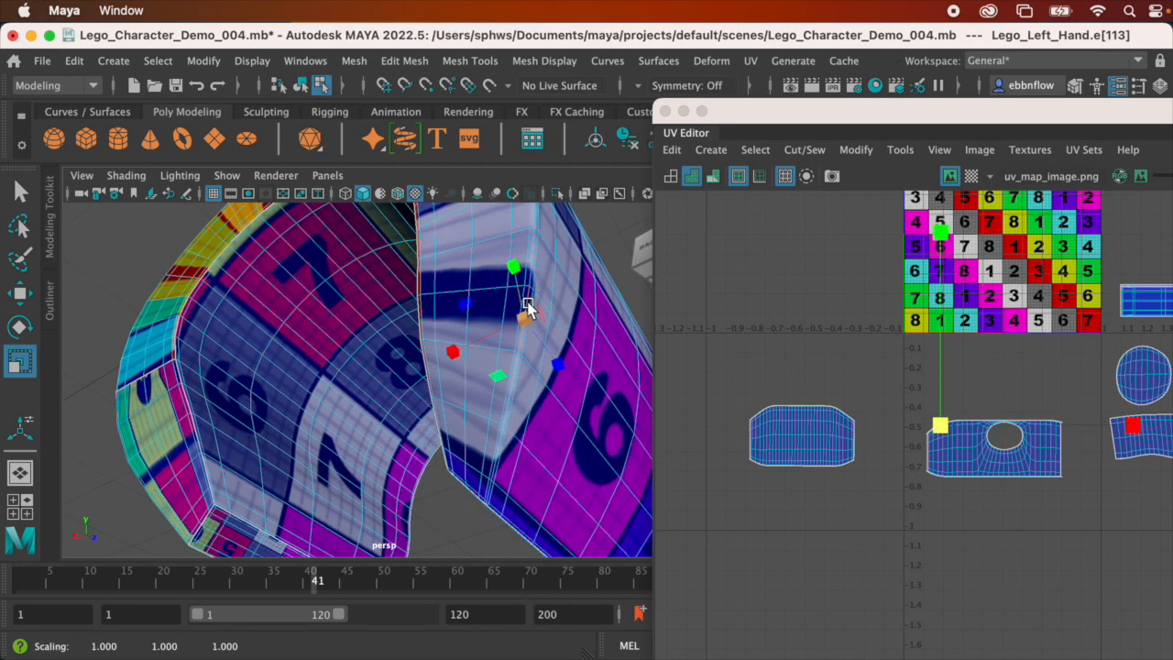
{"action": "double_click", "coordinate": [508, 400]}
{"action": "left_click_drag", "start_coordinate": [504, 261], "coordinate": [529, 306], "text": "alt"}
{"action": "scroll", "coordinate": [529, 308], "scroll_direction": "down", "scroll_amount": 4}
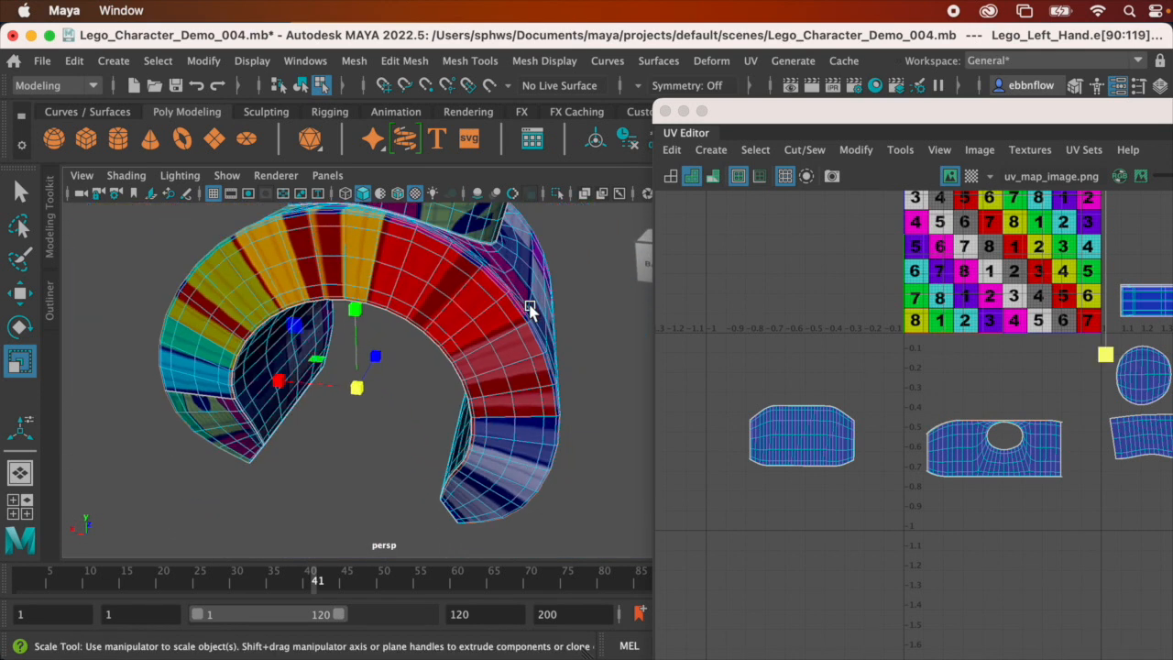
Show the hand shaded without its checker texture and set the UV display mode back to Wireframe
{"action": "key", "text": "5"}
{"action": "mouse_move", "coordinate": [520, 310]}
{"action": "left_mouse_down", "text": "alt"}
{"action": "mouse_move", "coordinate": [489, 298]}
{"action": "mouse_move", "coordinate": [560, 302]}
{"action": "left_mouse_up", "text": "alt"}
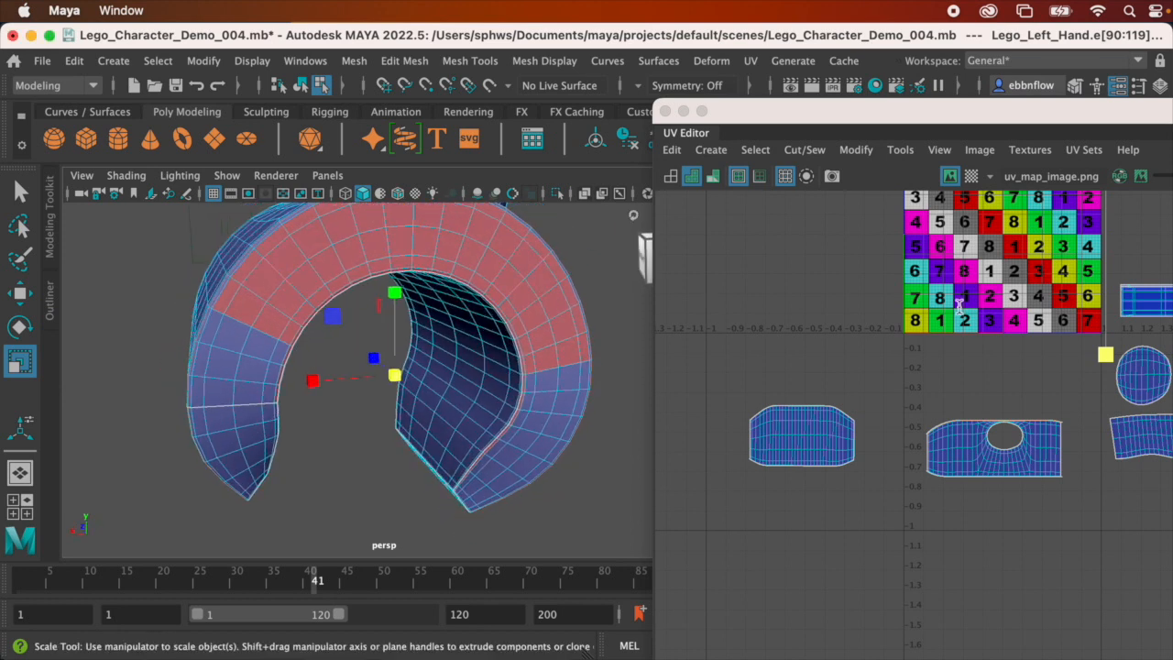
{"action": "left_click", "coordinate": [986, 152]}
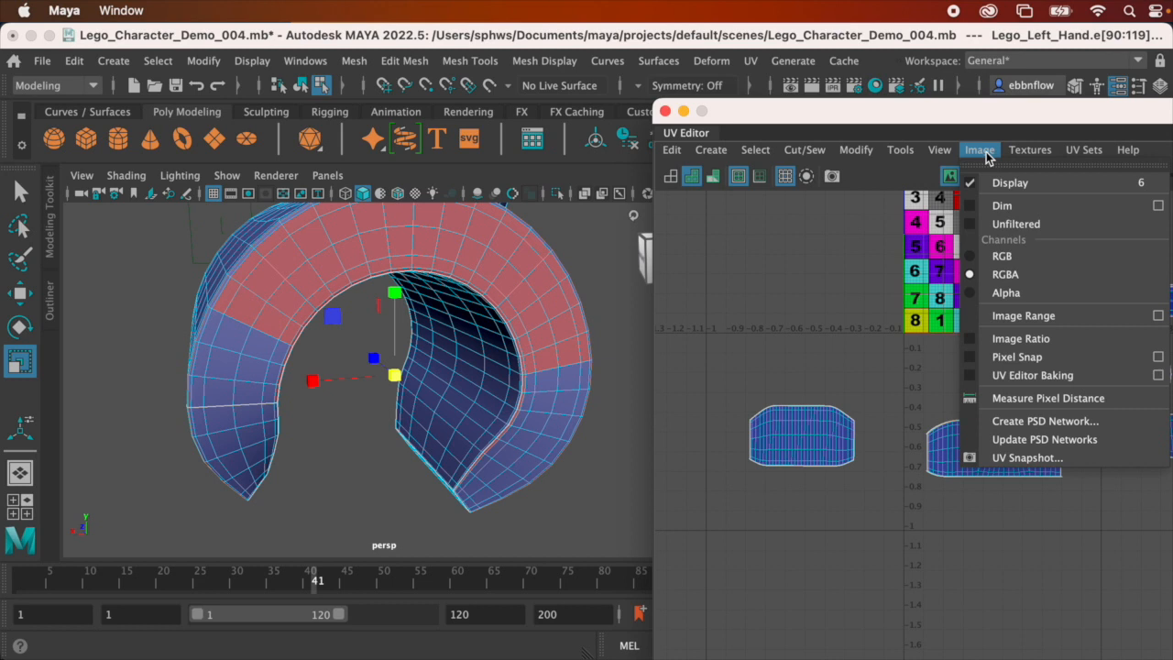
{"action": "mouse_move", "coordinate": [941, 149]}
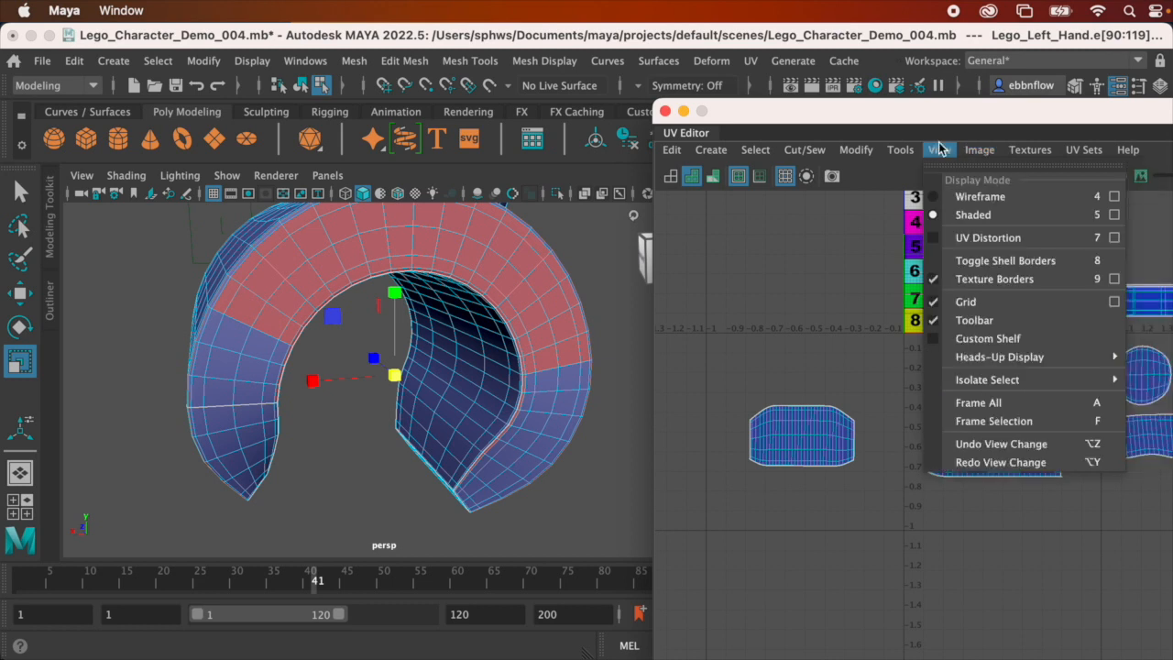
{"action": "left_click", "coordinate": [944, 196]}
{"action": "left_click_drag", "start_coordinate": [553, 275], "coordinate": [422, 211], "text": "alt"}
{"action": "scroll", "coordinate": [521, 297], "scroll_direction": "up", "scroll_amount": 3}
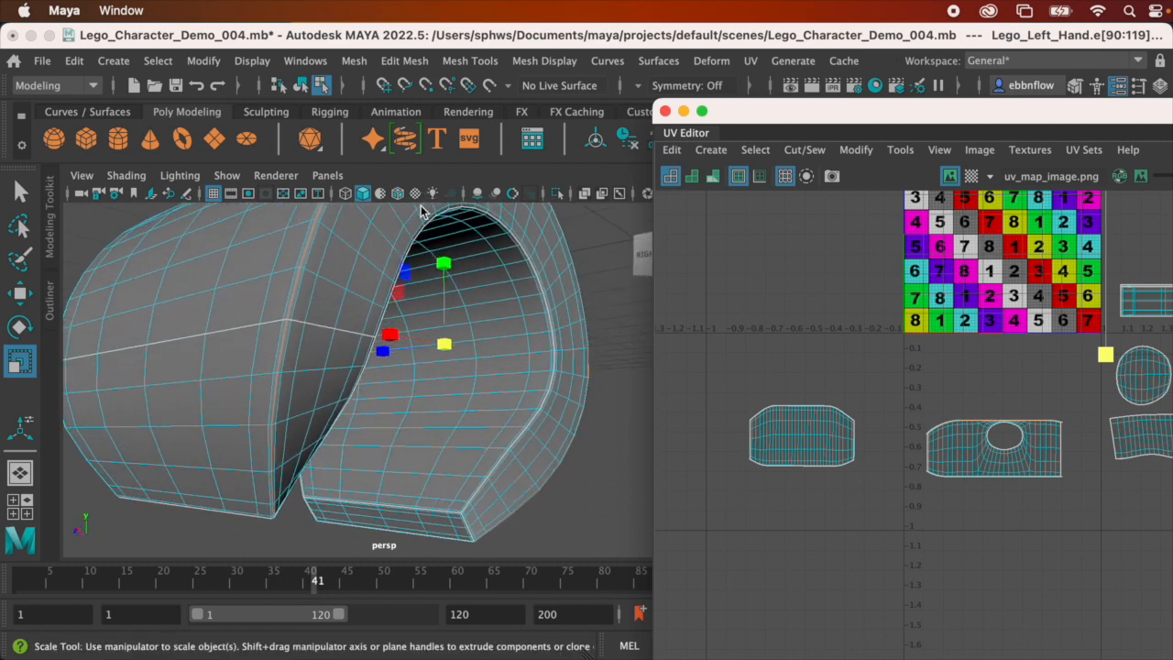
Cut the UVs along the selected edge loop between the C-shaped side face and the hand's outer surface
{"action": "left_click_drag", "start_coordinate": [314, 378], "coordinate": [279, 294], "text": "alt"}
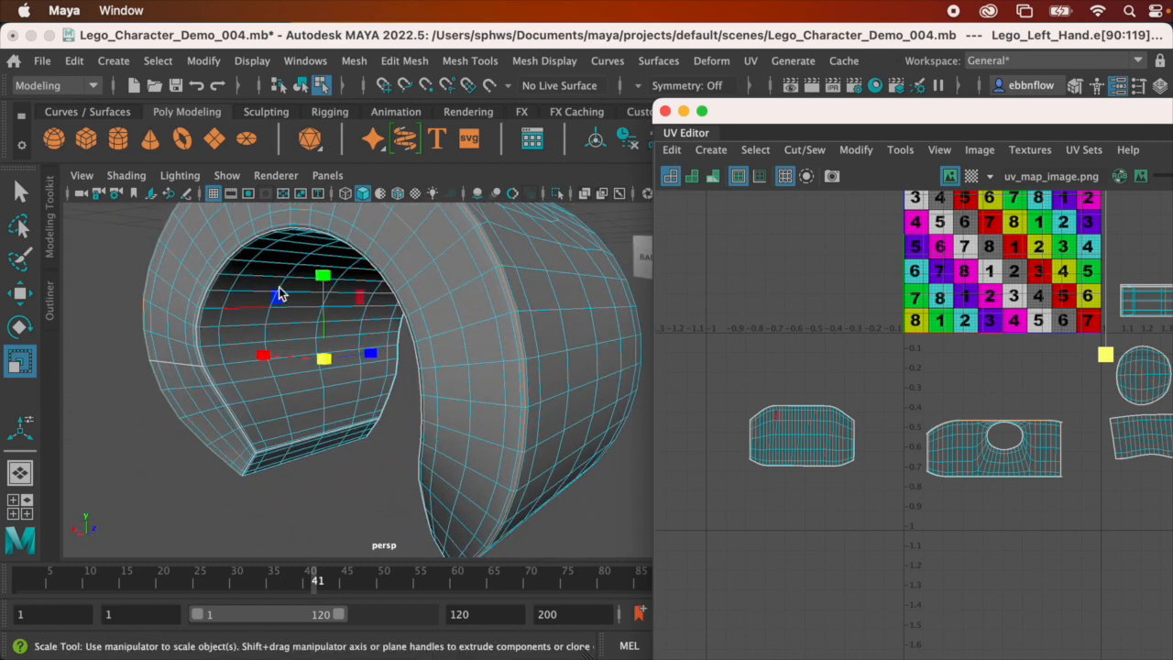
{"action": "left_click", "coordinate": [795, 150]}
{"action": "left_click", "coordinate": [812, 247]}
Select a UV on the C-shaped side face and convert the selection to its entire UV shell
{"action": "left_click_drag", "start_coordinate": [497, 358], "coordinate": [531, 298], "text": "alt"}
{"action": "right_click_drag", "start_coordinate": [533, 283], "coordinate": [667, 280]}
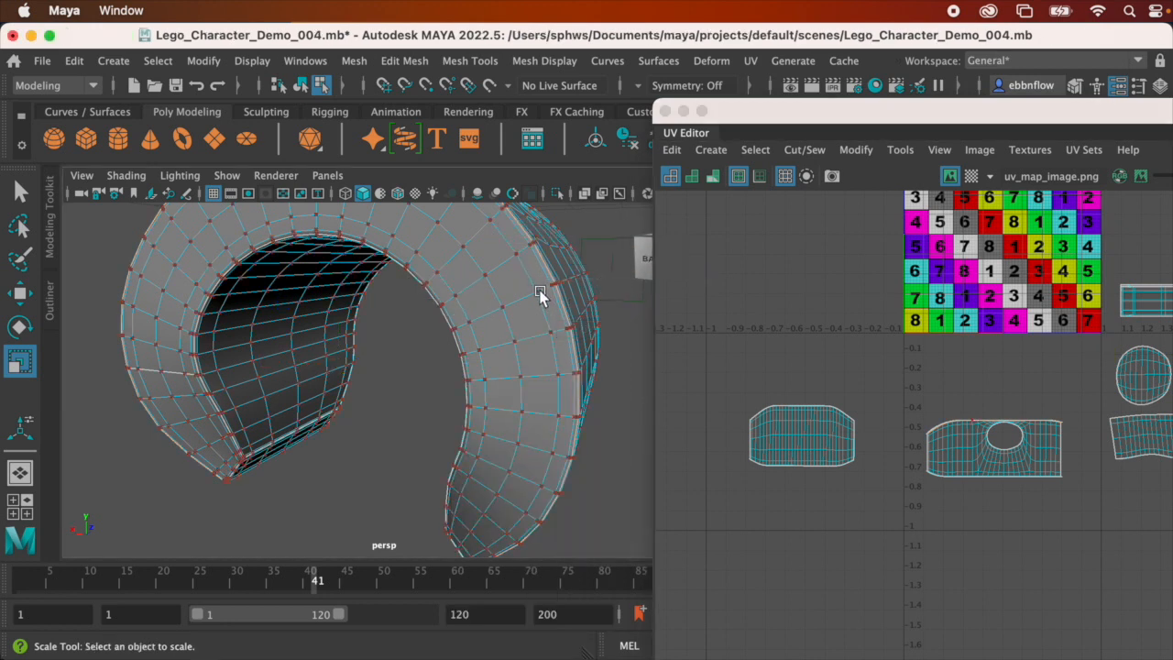
{"action": "left_click", "coordinate": [537, 289]}
{"action": "left_click_drag", "start_coordinate": [537, 293], "coordinate": [631, 406], "text": "alt"}
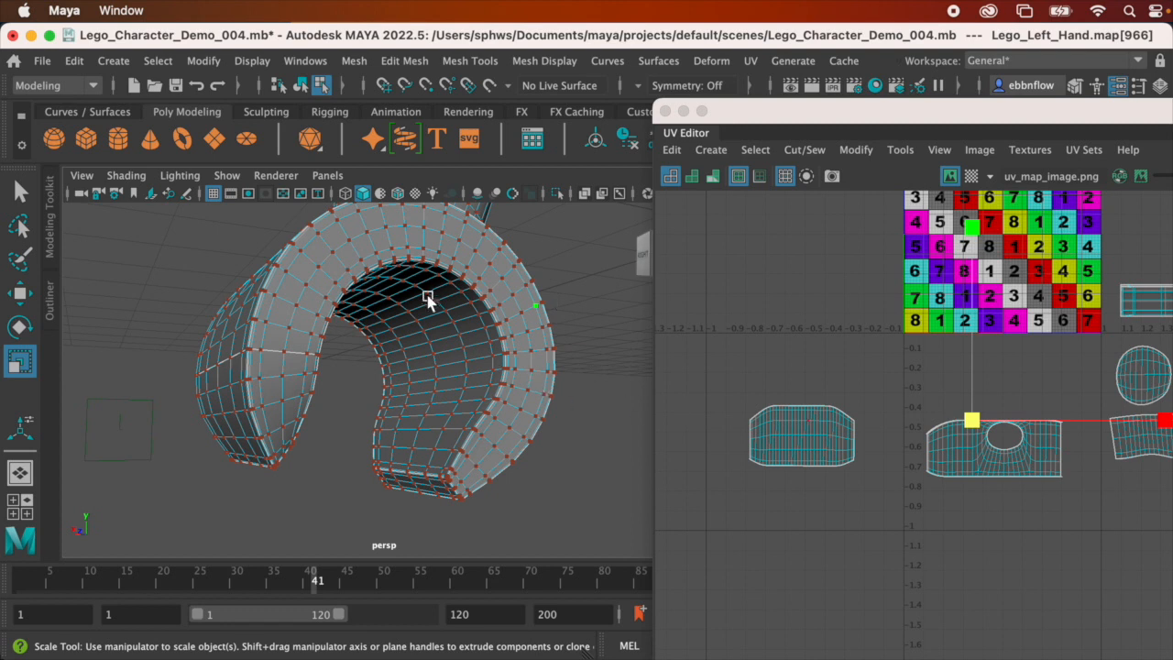
{"action": "left_click_drag", "start_coordinate": [460, 282], "coordinate": [419, 287], "text": "alt"}
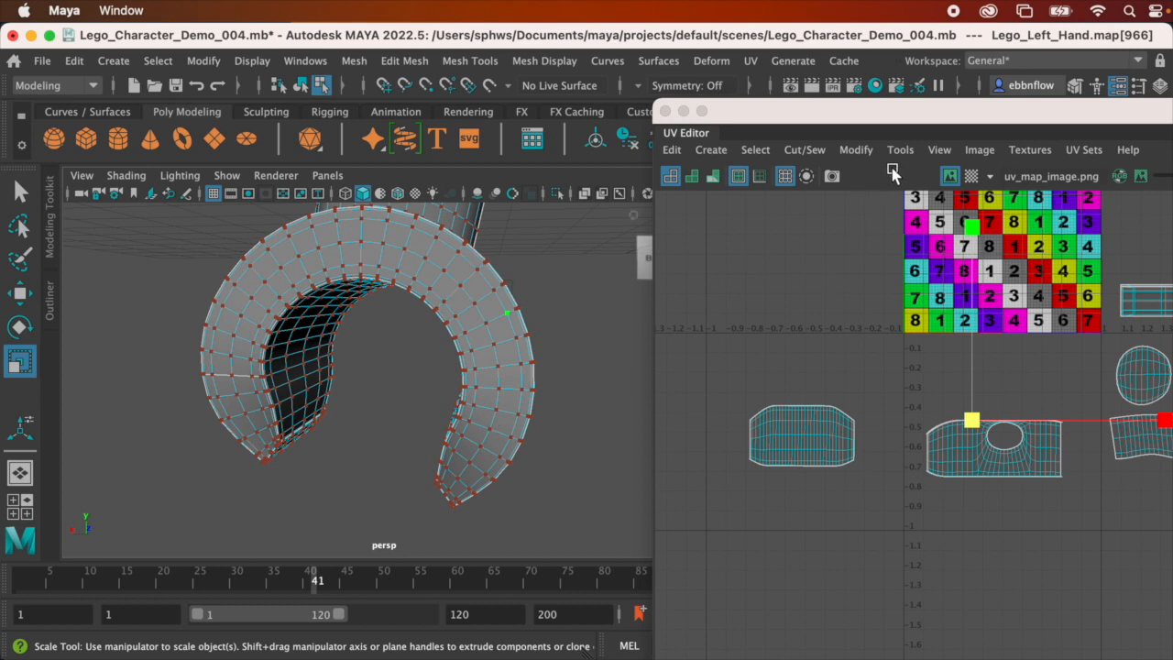
{"action": "left_click", "coordinate": [858, 151]}
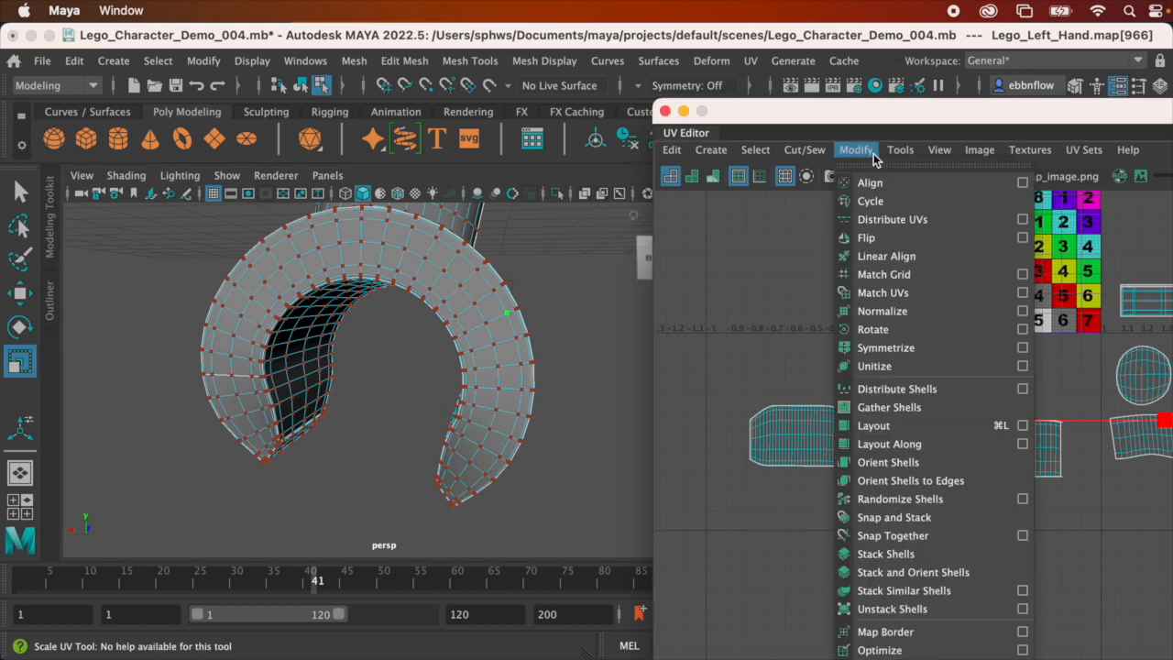
{"action": "mouse_move", "coordinate": [755, 150]}
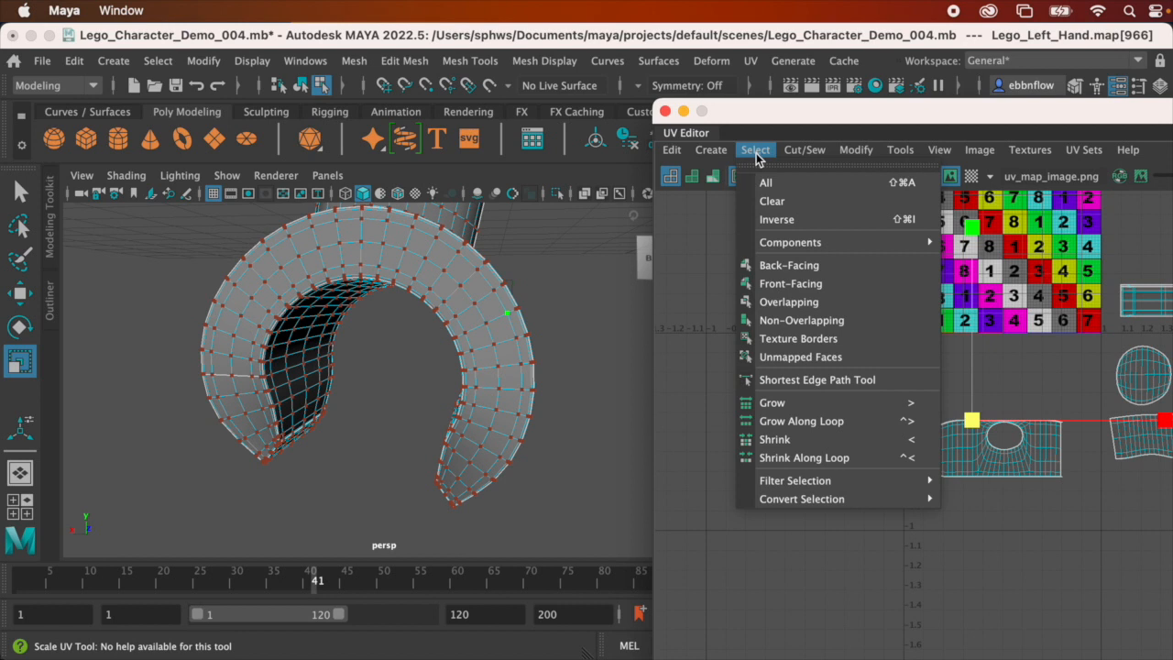
{"action": "mouse_move", "coordinate": [798, 500]}
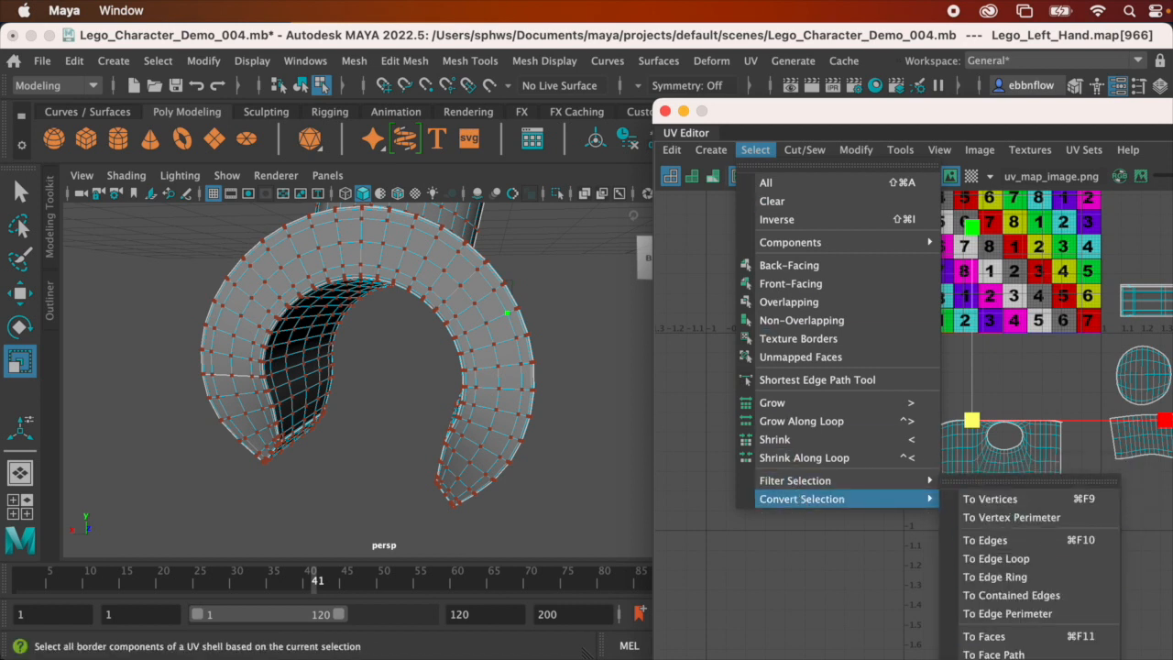
{"action": "left_click", "coordinate": [1031, 659]}
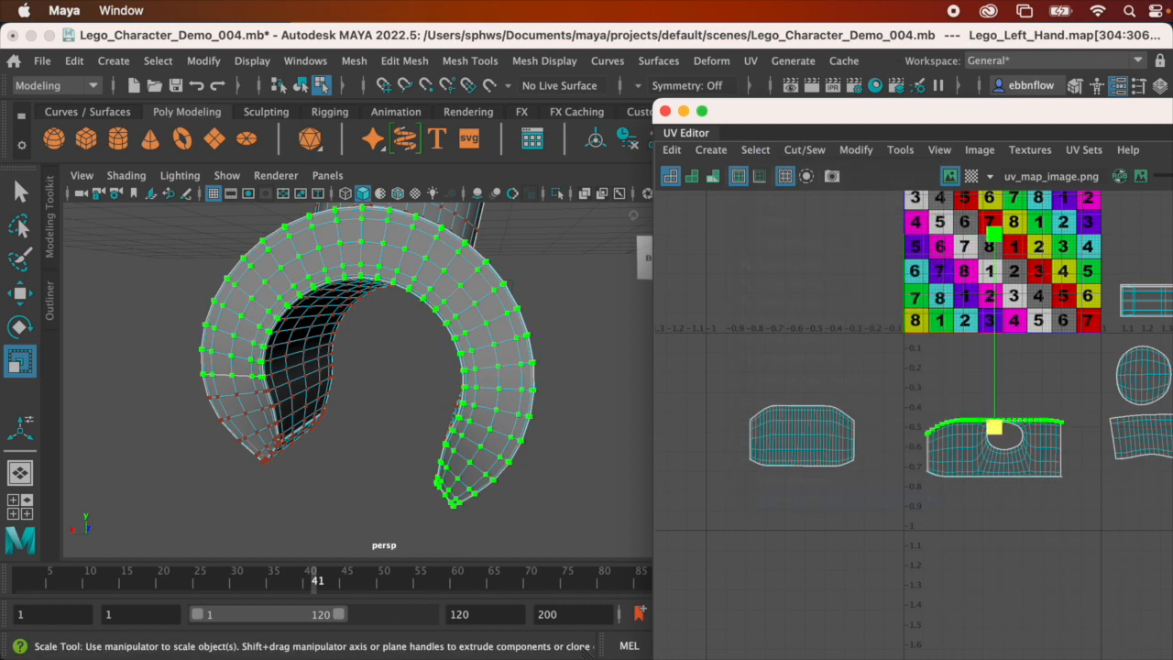
Convert the shell selection to faces to check how much of the C-shaped side it covers
{"action": "left_click", "coordinate": [758, 152]}
{"action": "mouse_move", "coordinate": [813, 500]}
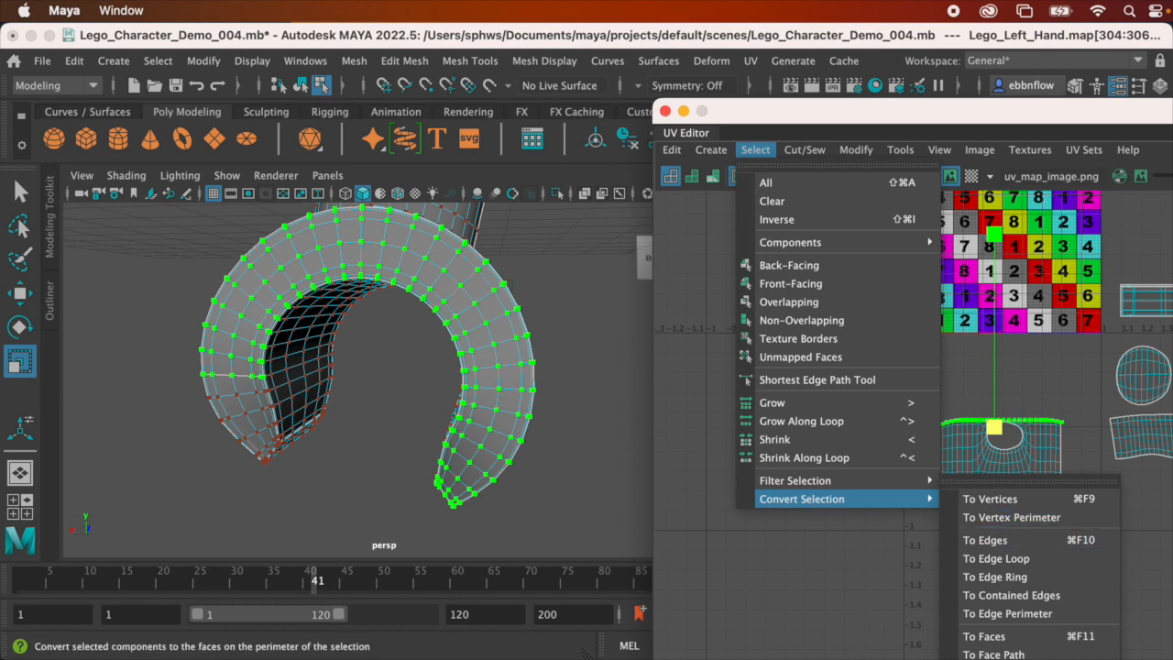
{"action": "left_click", "coordinate": [985, 636]}
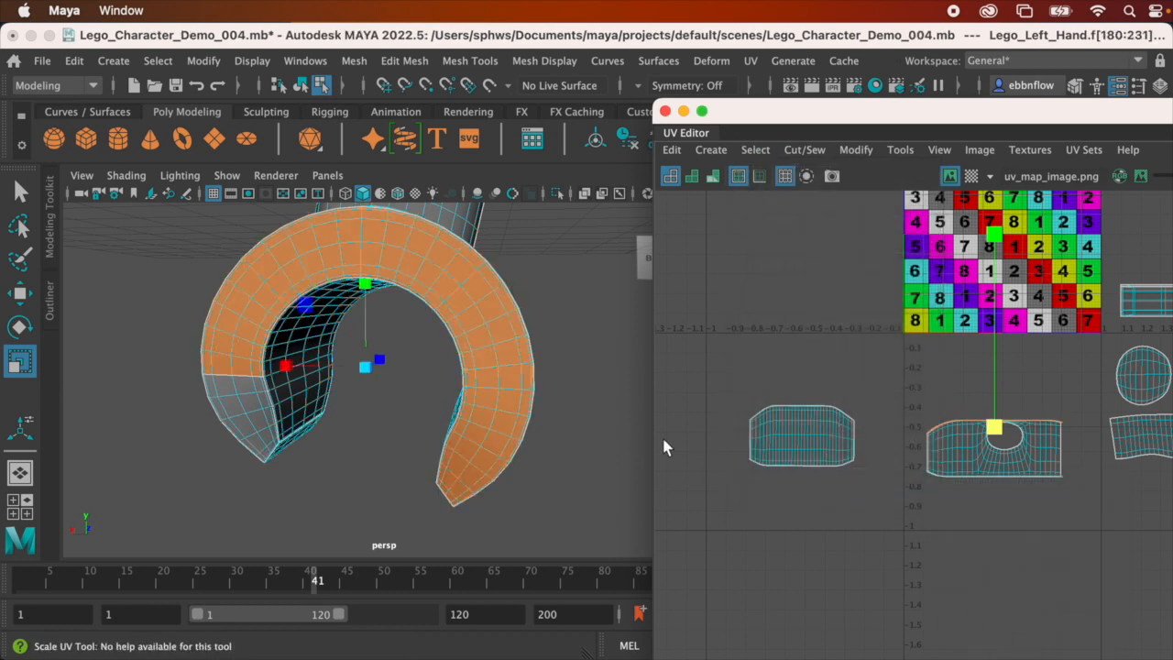
Select one UV on each of the C-shaped side face's two parts, on either side of the existing seam
{"action": "left_click_drag", "start_coordinate": [468, 396], "coordinate": [220, 397], "text": "alt"}
{"action": "right_click_drag", "start_coordinate": [220, 290], "coordinate": [343, 289]}
{"action": "left_click", "coordinate": [271, 238]}
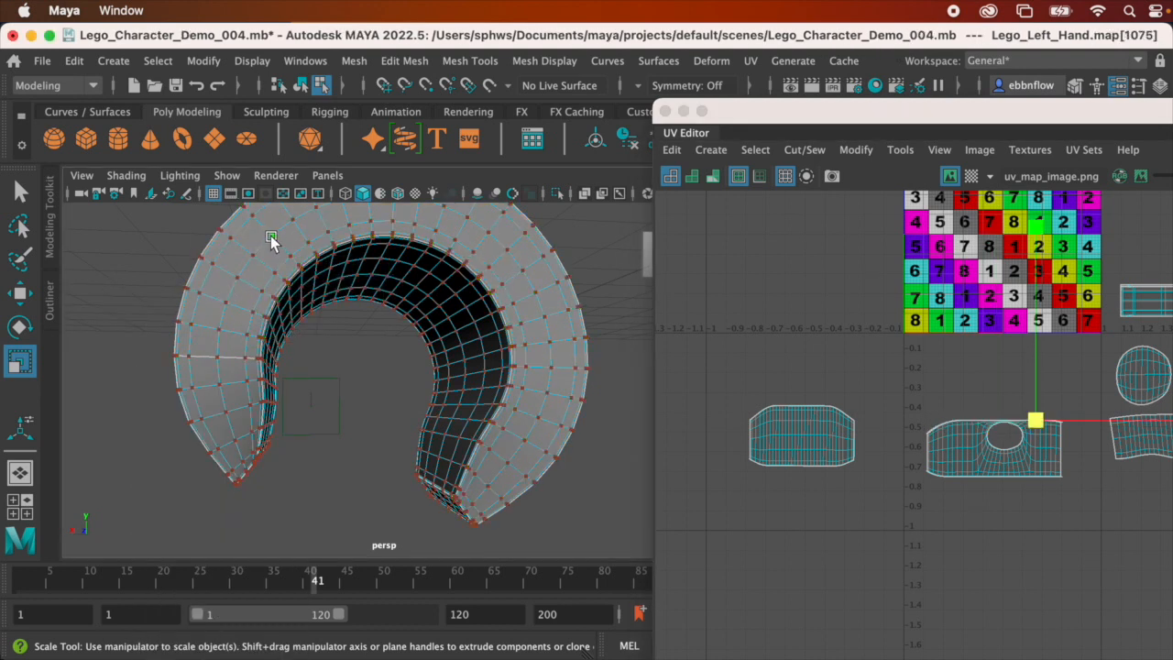
{"action": "left_click", "coordinate": [230, 414]}
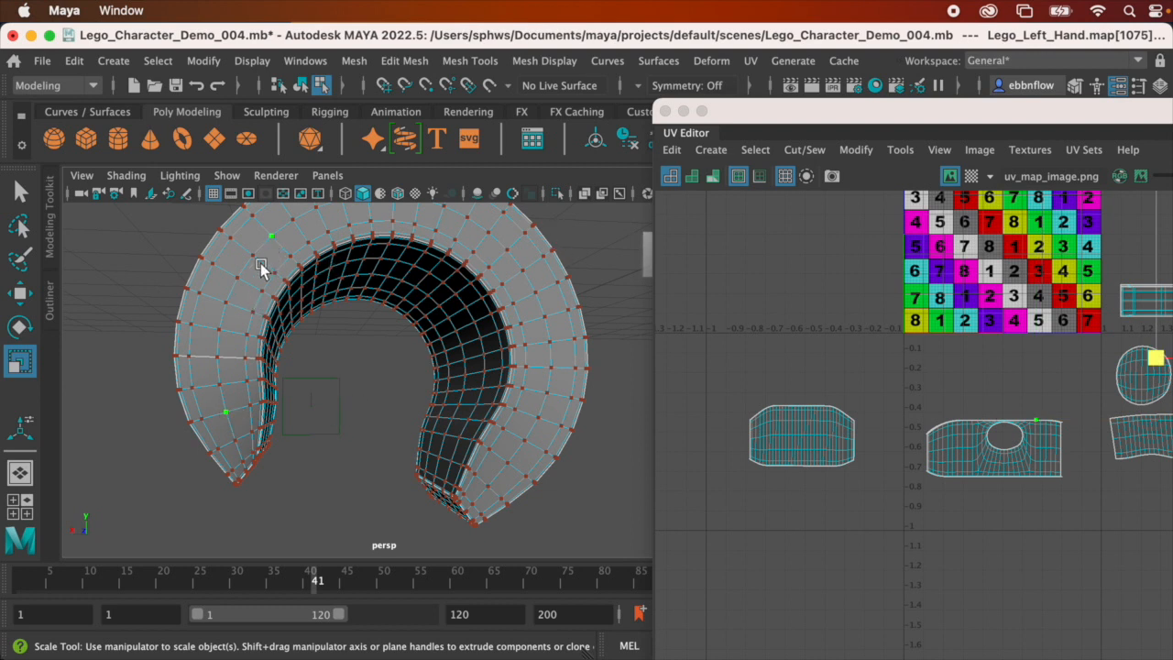
Expand the selected UVs on the hand's C-shaped end face to their whole UV shell and convert the selection to faces
{"action": "left_click", "coordinate": [755, 149]}
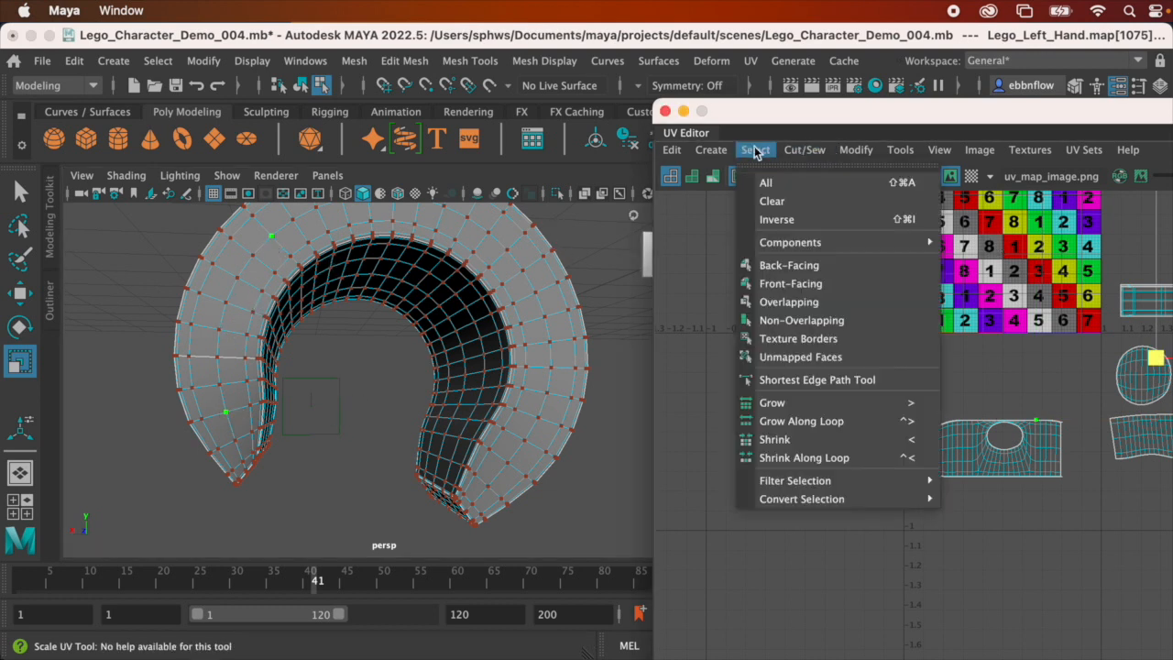
{"action": "mouse_move", "coordinate": [842, 499]}
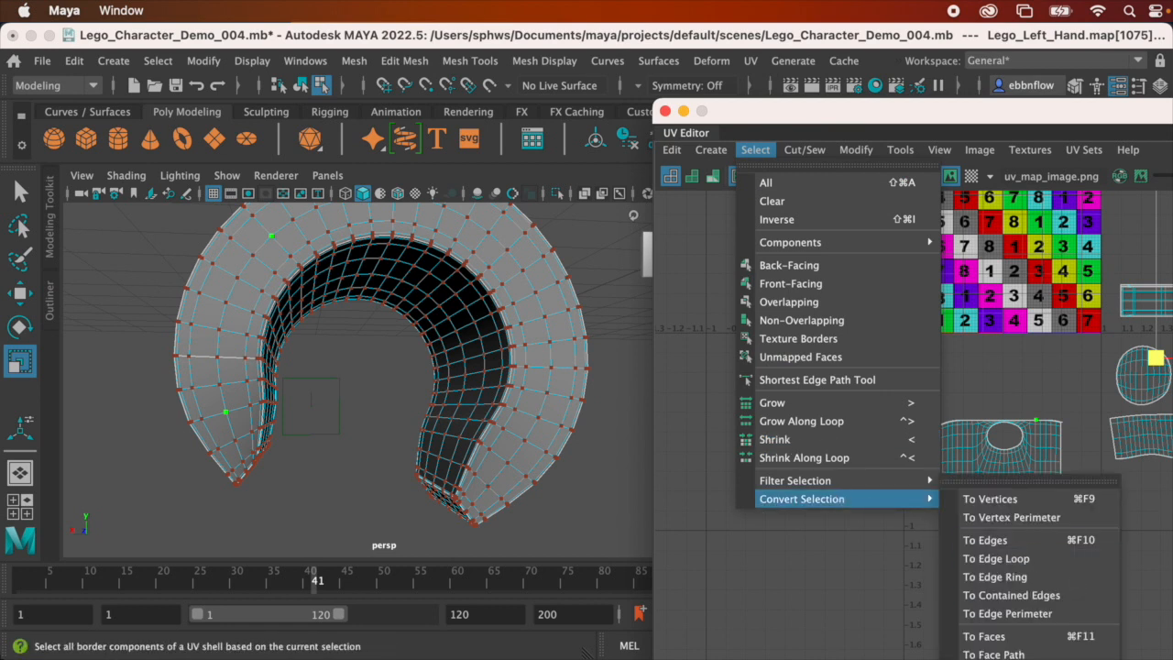
{"action": "left_click", "coordinate": [1054, 658]}
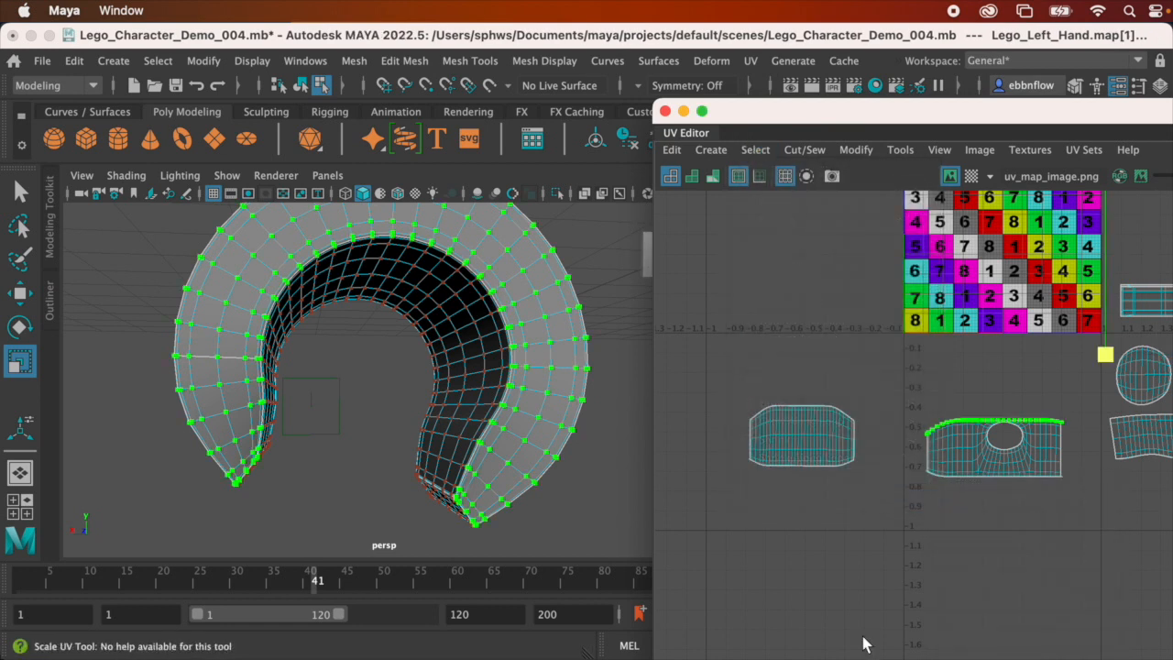
{"action": "left_click_drag", "start_coordinate": [565, 548], "coordinate": [480, 363], "text": "alt"}
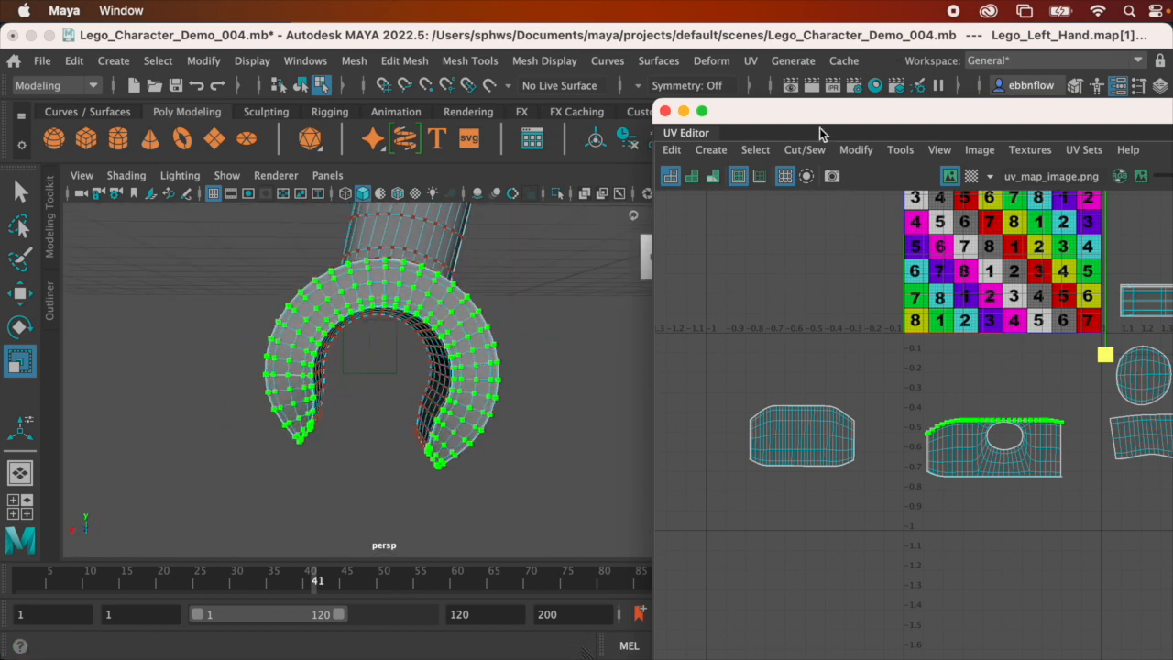
{"action": "left_click", "coordinate": [756, 149]}
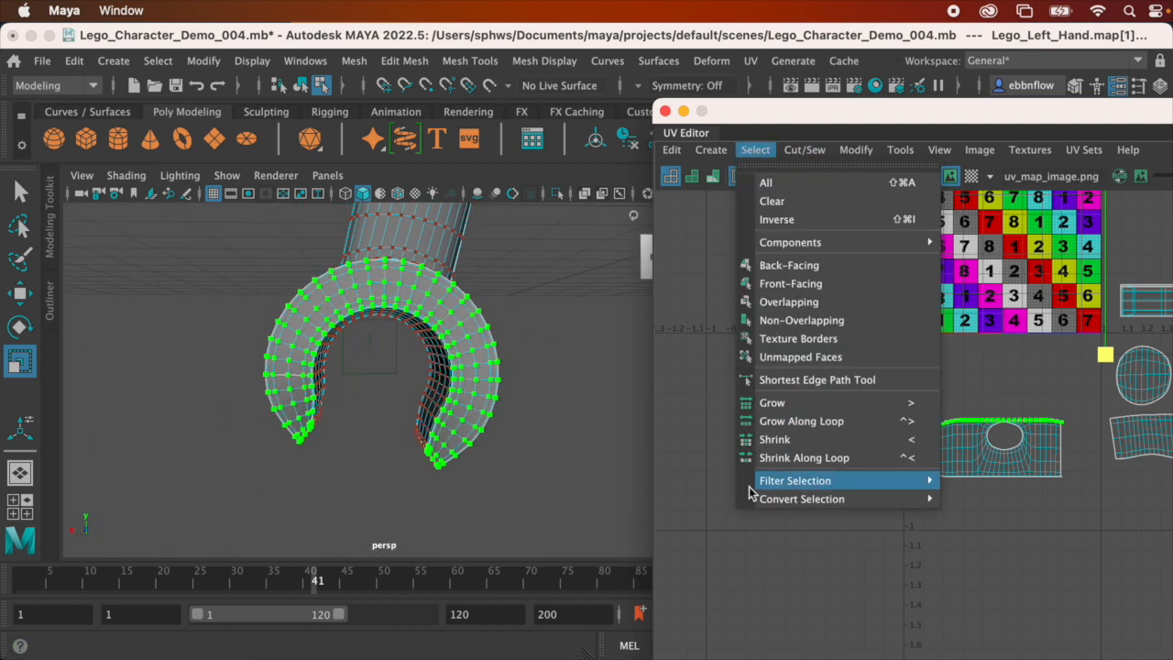
{"action": "mouse_move", "coordinate": [760, 498]}
{"action": "left_click", "coordinate": [984, 637]}
{"action": "left_click_drag", "start_coordinate": [495, 384], "coordinate": [503, 340], "text": "alt"}
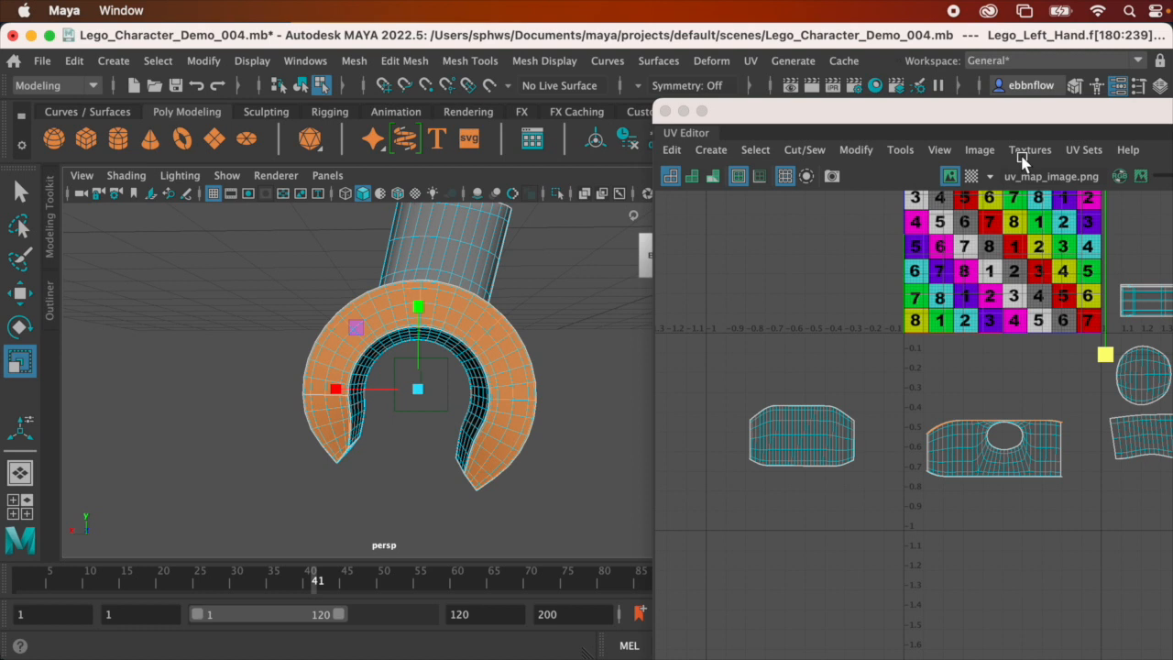
{"action": "left_click", "coordinate": [757, 61]}
{"action": "mouse_move", "coordinate": [793, 60]}
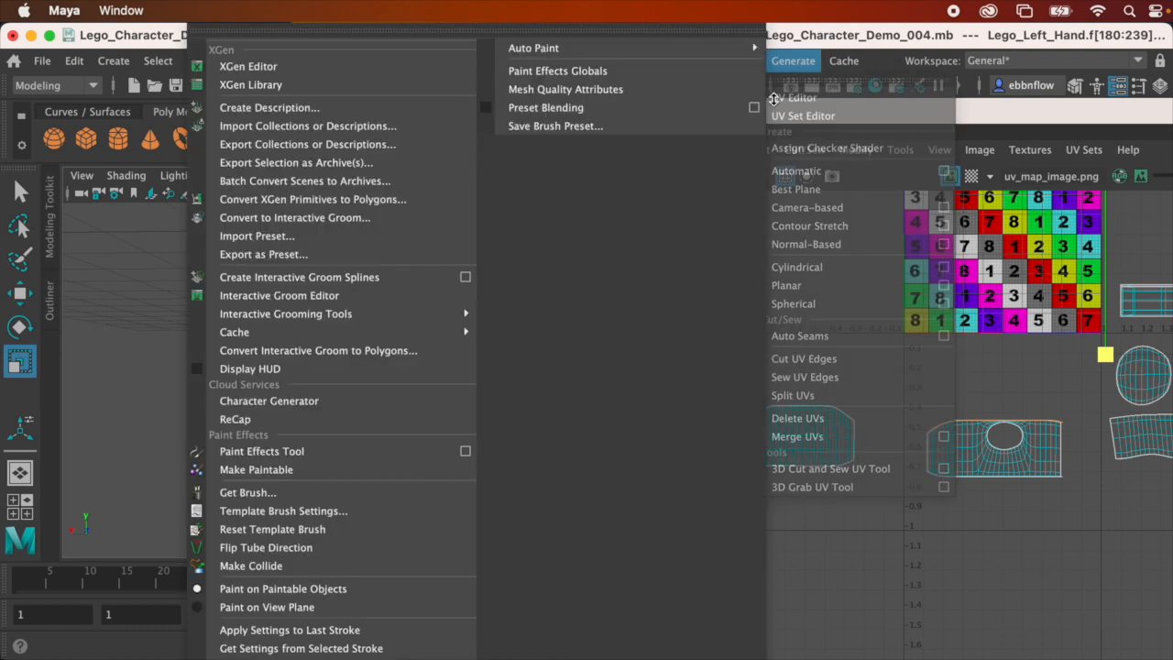
{"action": "mouse_move", "coordinate": [759, 48]}
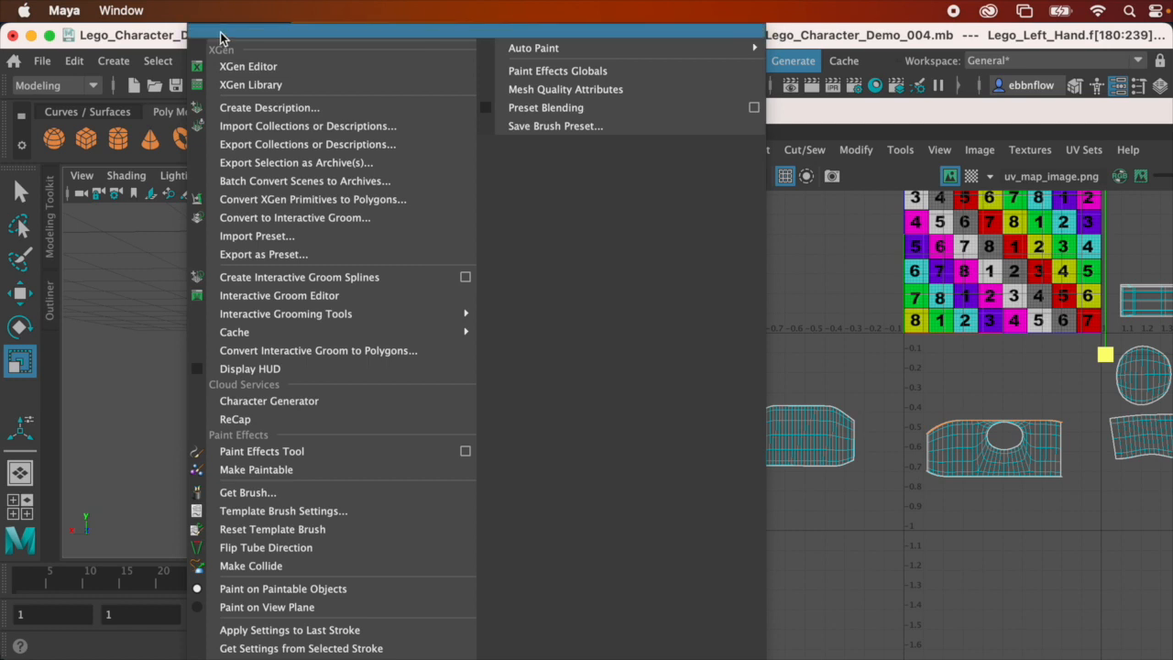
{"action": "left_click", "coordinate": [440, 199]}
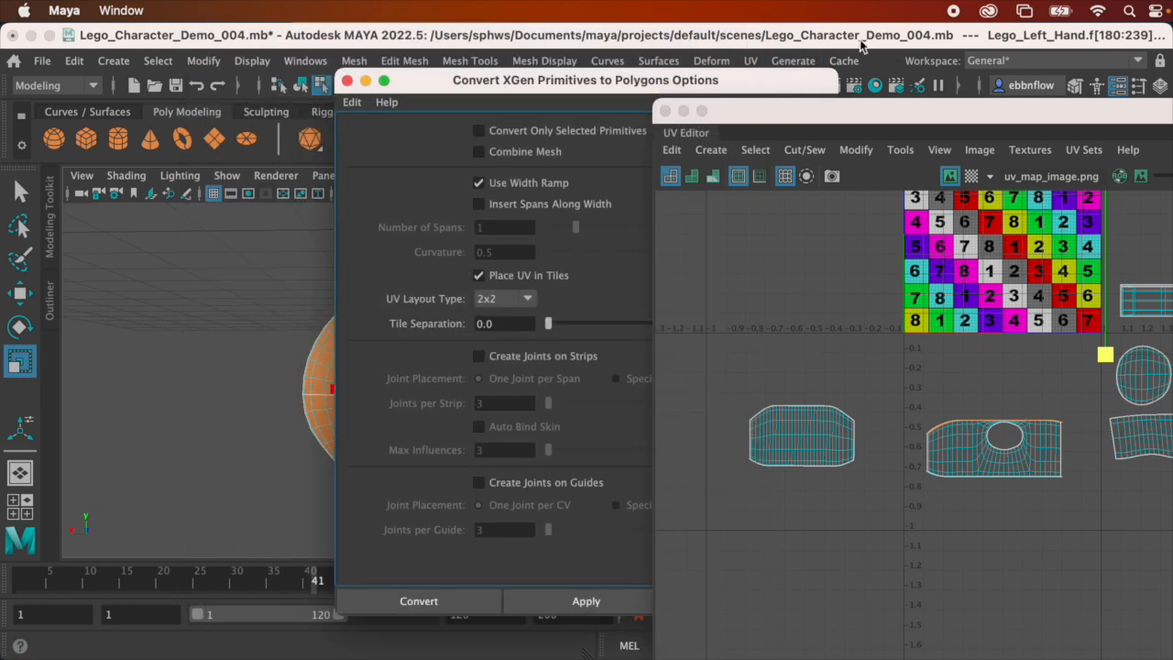
Apply a planar UV projection to the selected end faces and move the new shell below the palm shell
{"action": "left_click", "coordinate": [750, 60]}
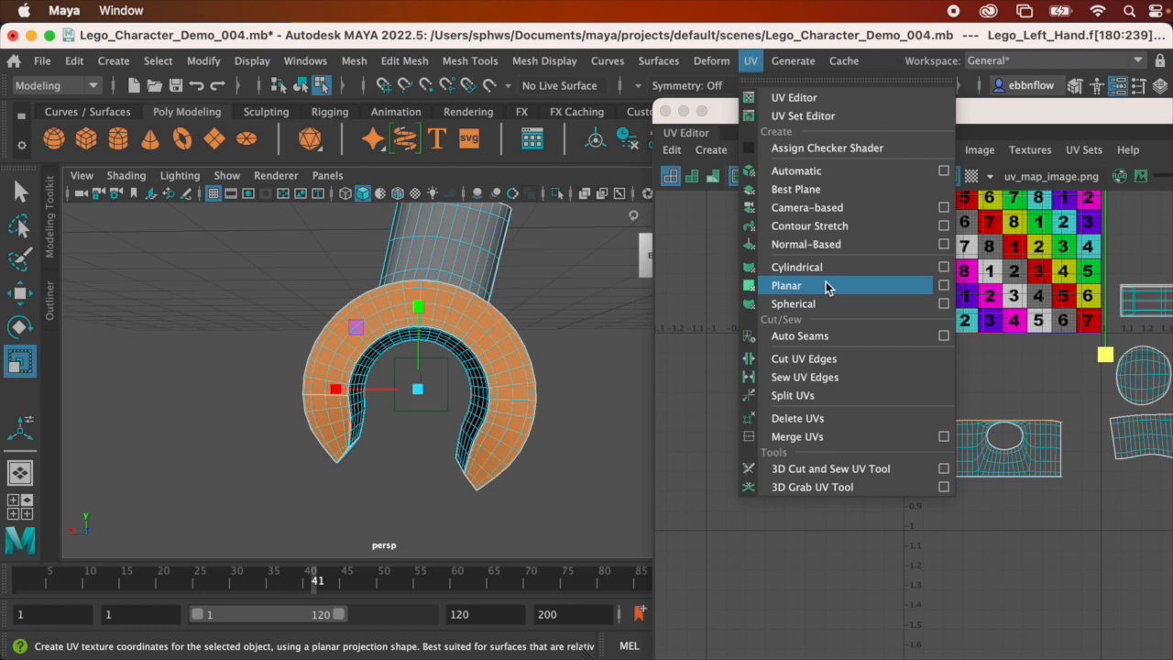
{"action": "left_click", "coordinate": [786, 285]}
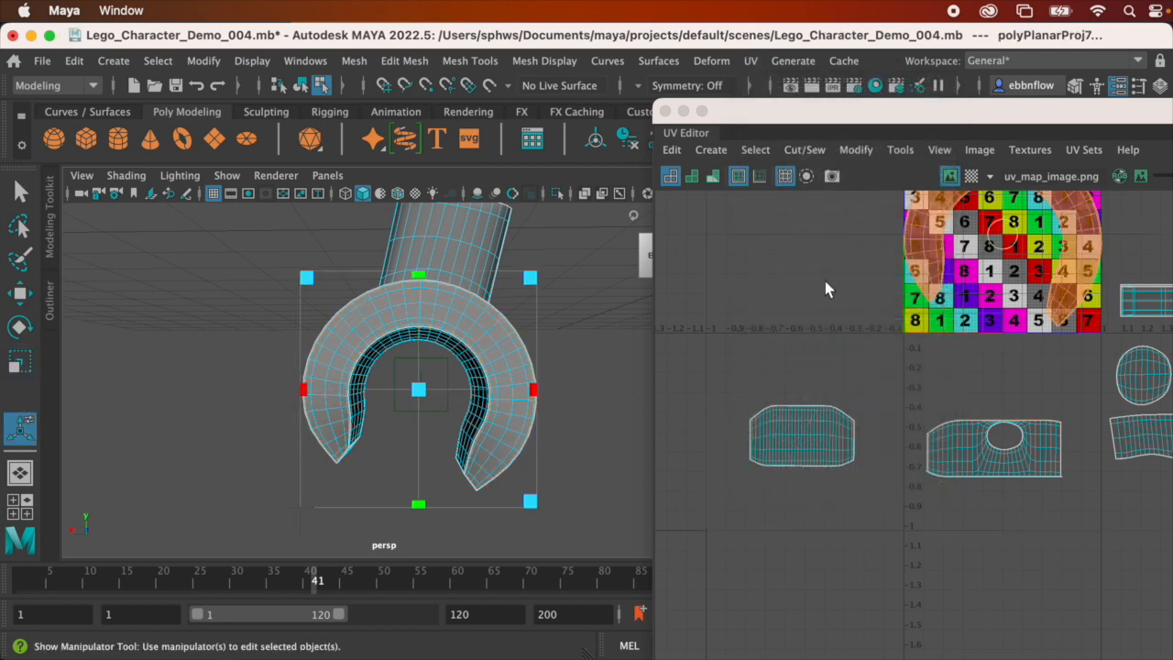
{"action": "left_click", "coordinate": [999, 236]}
{"action": "scroll", "coordinate": [1000, 224], "scroll_direction": "down", "scroll_amount": 5}
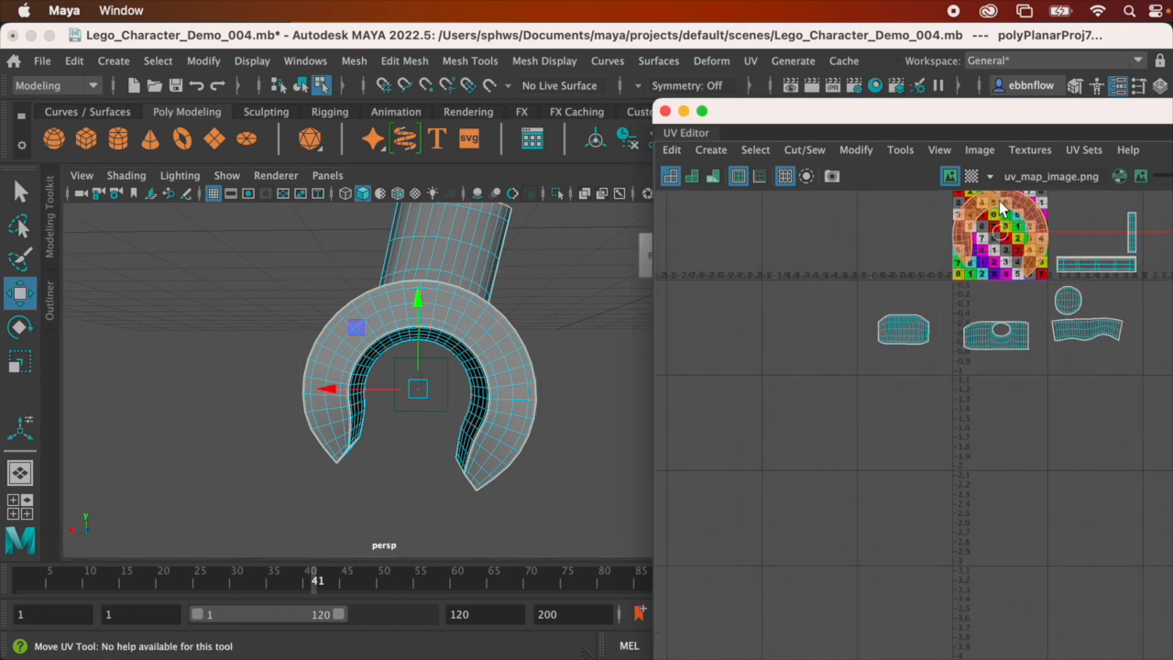
{"action": "middle_click_drag", "start_coordinate": [999, 212], "coordinate": [992, 277], "text": "alt"}
{"action": "left_click", "coordinate": [979, 286]}
{"action": "left_click_drag", "start_coordinate": [979, 286], "coordinate": [976, 440]}
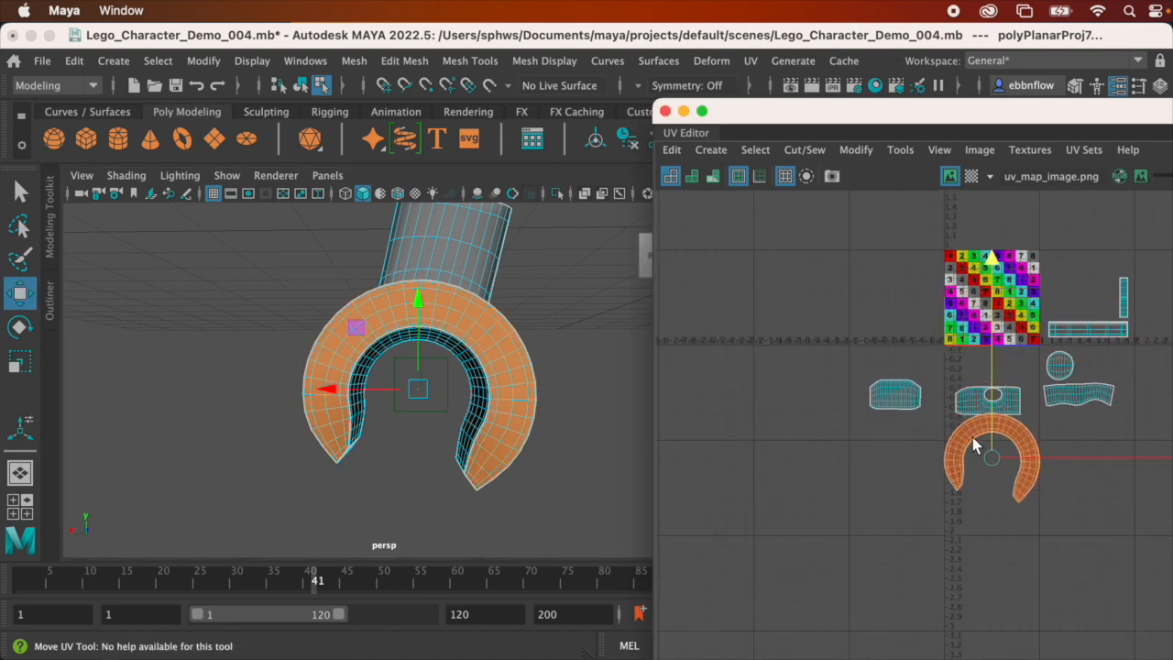
Scale the new C-shaped UV shell down uniformly to roughly half its size
{"action": "scroll", "coordinate": [992, 424], "scroll_direction": "up", "scroll_amount": 4}
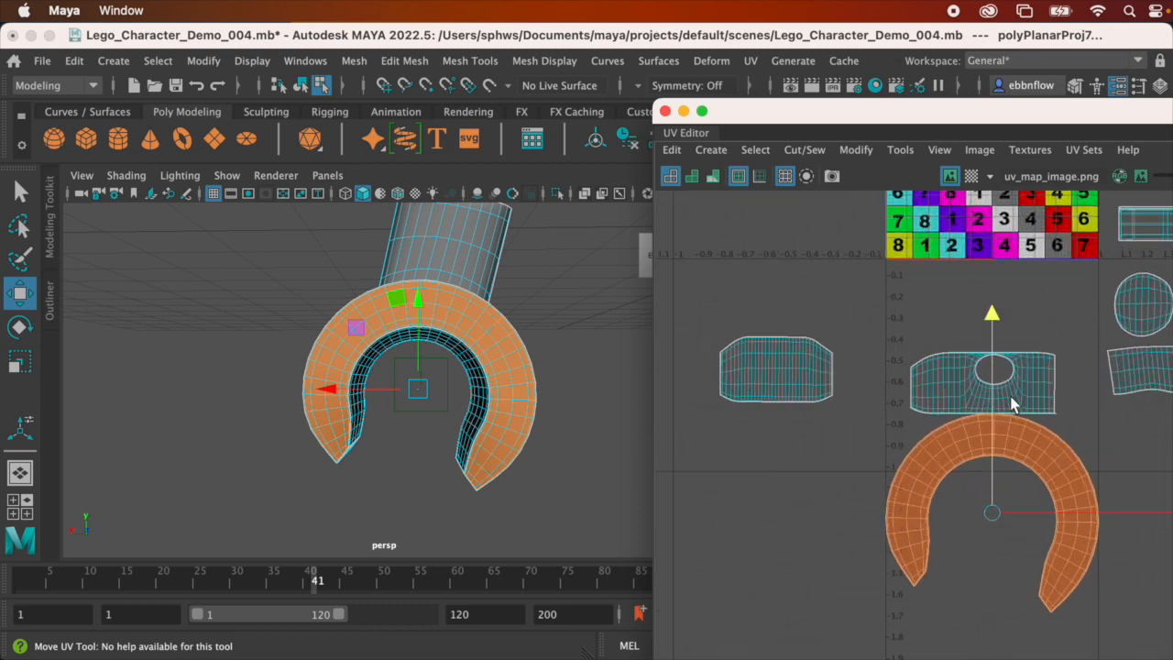
{"action": "scroll", "coordinate": [1011, 409], "scroll_direction": "up", "scroll_amount": 3}
{"action": "middle_click_drag", "start_coordinate": [1018, 391], "coordinate": [1029, 333], "text": "alt"}
{"action": "scroll", "coordinate": [1032, 441], "scroll_direction": "down", "scroll_amount": 1}
{"action": "key", "text": "r"}
{"action": "left_click_drag", "start_coordinate": [1002, 497], "coordinate": [892, 457]}
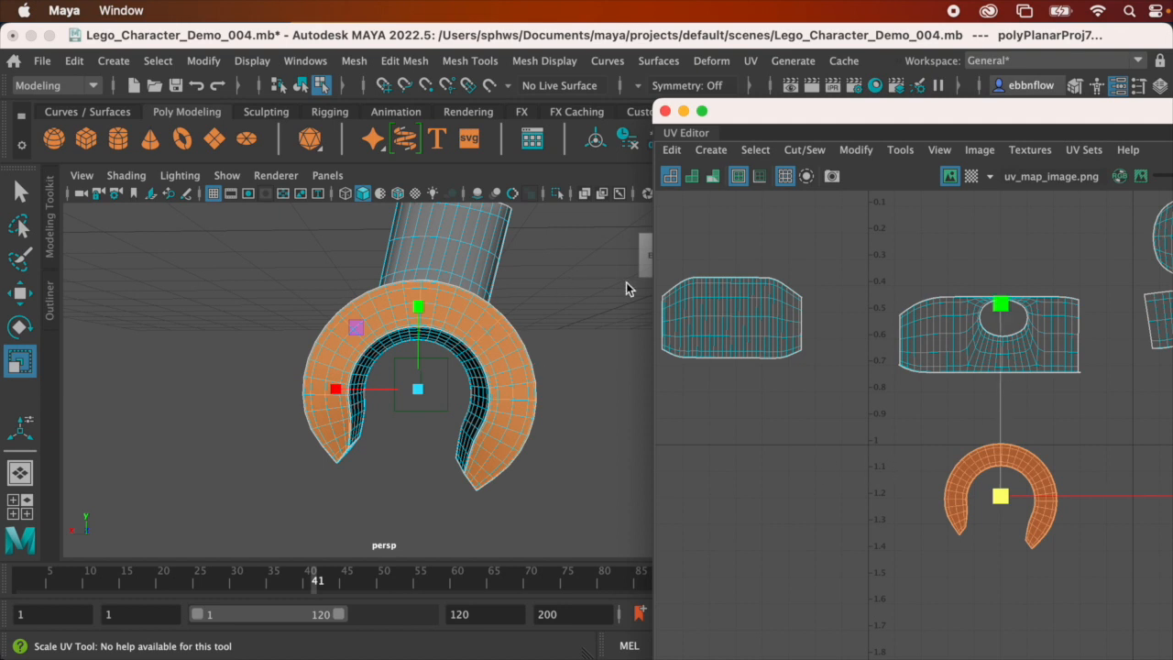
Show the texture on the hand and move the C-shaped shell up to sit just beneath the palm shell
{"action": "key", "text": "6"}
{"action": "left_click_drag", "start_coordinate": [485, 317], "coordinate": [440, 341], "text": "alt"}
{"action": "left_click_drag", "start_coordinate": [990, 495], "coordinate": [995, 422]}
{"action": "key", "text": "w"}
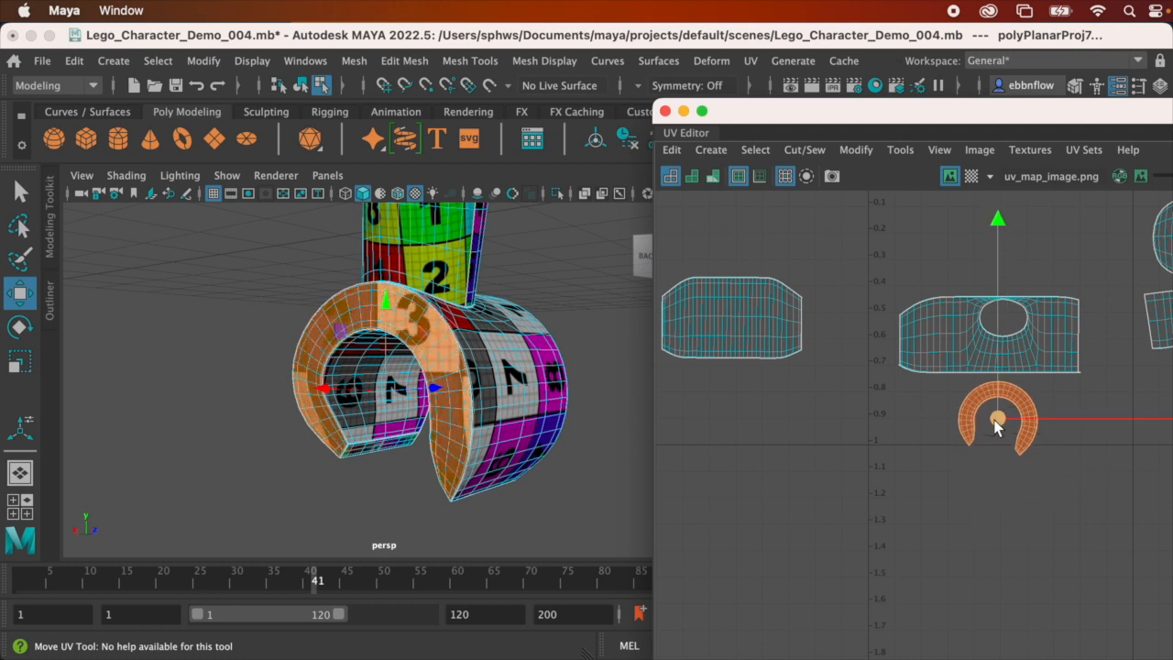
Hide the texture, select the border edge loop around the hand's opposite C-shaped face and cut the UVs along it
{"action": "mouse_move", "coordinate": [540, 368]}
{"action": "left_mouse_down", "text": "alt"}
{"action": "mouse_move", "coordinate": [394, 367]}
{"action": "mouse_move", "coordinate": [502, 383]}
{"action": "mouse_move", "coordinate": [440, 371]}
{"action": "mouse_move", "coordinate": [468, 368]}
{"action": "mouse_move", "coordinate": [476, 349]}
{"action": "mouse_move", "coordinate": [446, 332]}
{"action": "mouse_move", "coordinate": [434, 349]}
{"action": "left_mouse_up", "text": "alt"}
{"action": "key", "text": "5"}
{"action": "right_click_drag", "start_coordinate": [498, 299], "coordinate": [501, 249]}
{"action": "scroll", "coordinate": [483, 376], "scroll_direction": "up", "scroll_amount": 2}
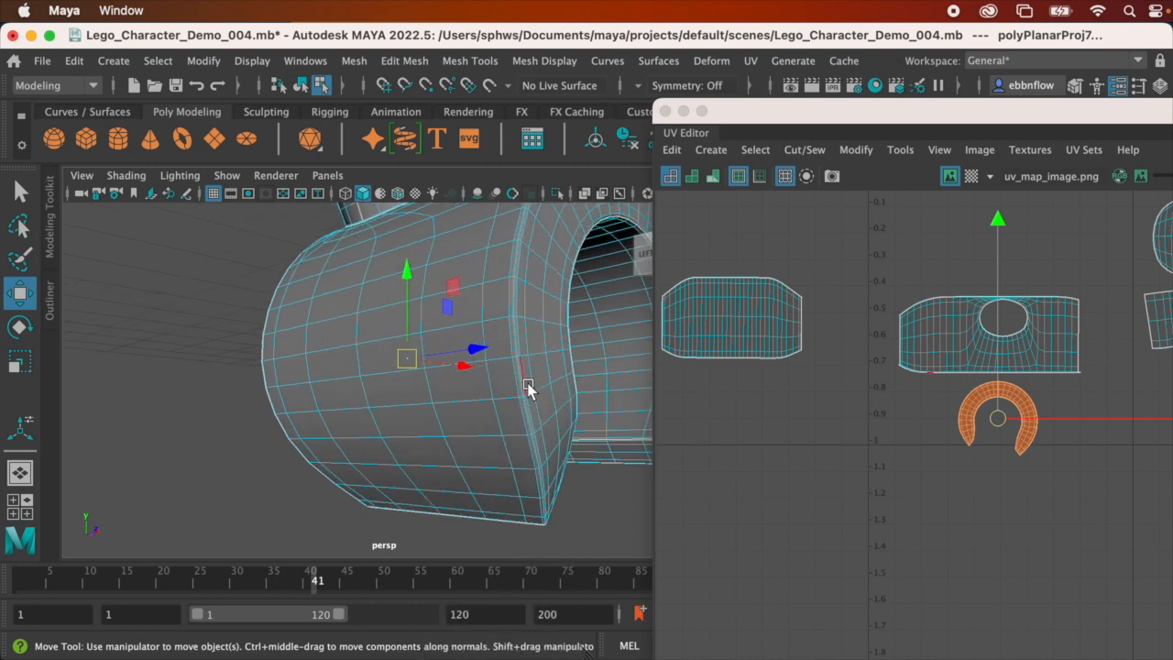
{"action": "double_click", "coordinate": [519, 389]}
{"action": "left_click_drag", "start_coordinate": [519, 388], "coordinate": [308, 259], "text": "alt"}
{"action": "middle_click_drag", "start_coordinate": [435, 424], "coordinate": [435, 273], "text": "alt"}
{"action": "left_click_drag", "start_coordinate": [471, 380], "coordinate": [493, 320], "text": "alt"}
{"action": "middle_click_drag", "start_coordinate": [495, 323], "coordinate": [475, 443], "text": "alt"}
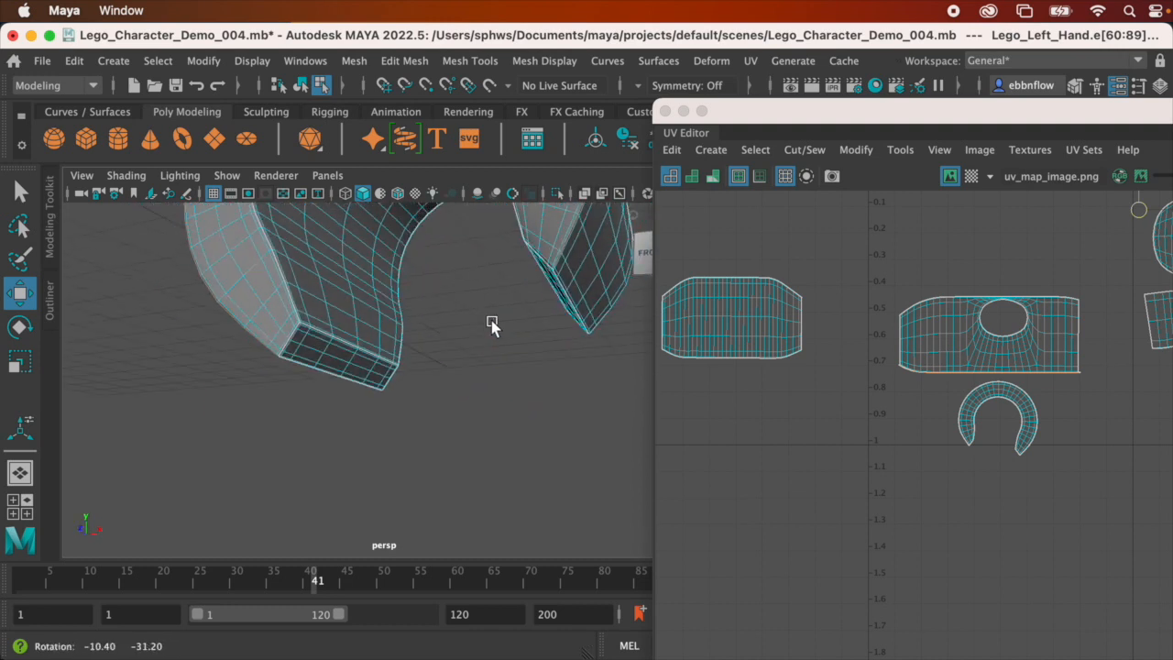
{"action": "left_click_drag", "start_coordinate": [475, 445], "coordinate": [530, 423], "text": "alt"}
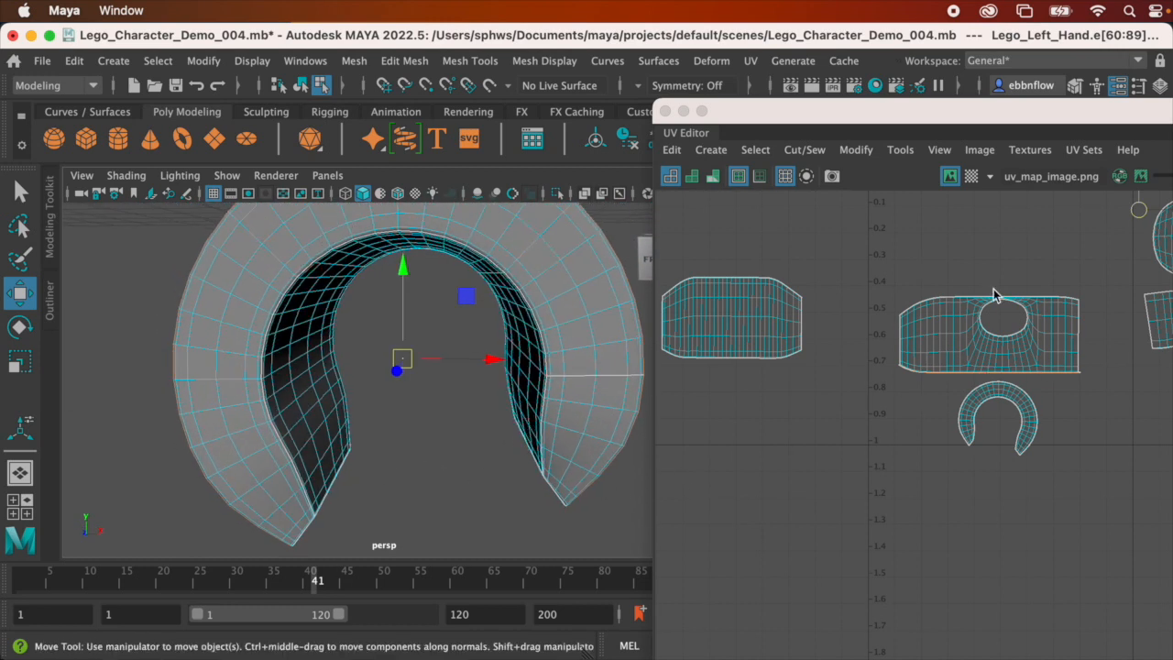
{"action": "left_click", "coordinate": [797, 154]}
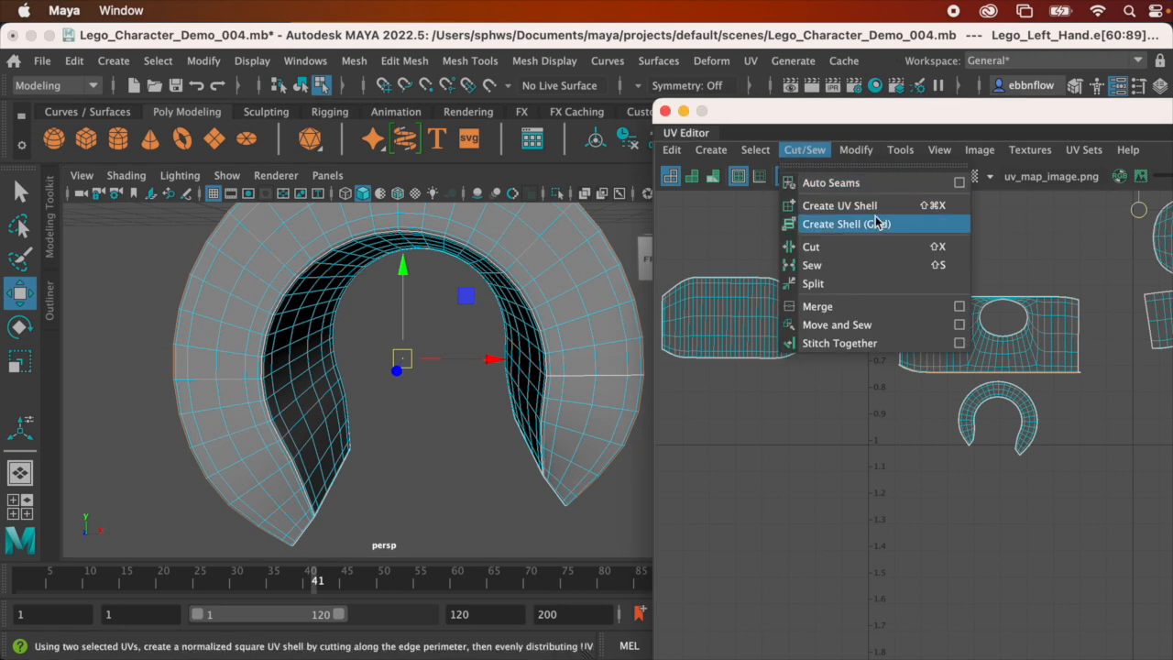
{"action": "left_click", "coordinate": [873, 245]}
Pick UVs on the opposite C-shaped face and expand the selection to that face's whole UV shell
{"action": "left_click_drag", "start_coordinate": [553, 342], "coordinate": [506, 332], "text": "alt"}
{"action": "right_click_drag", "start_coordinate": [505, 300], "coordinate": [655, 306]}
{"action": "left_click", "coordinate": [494, 317]}
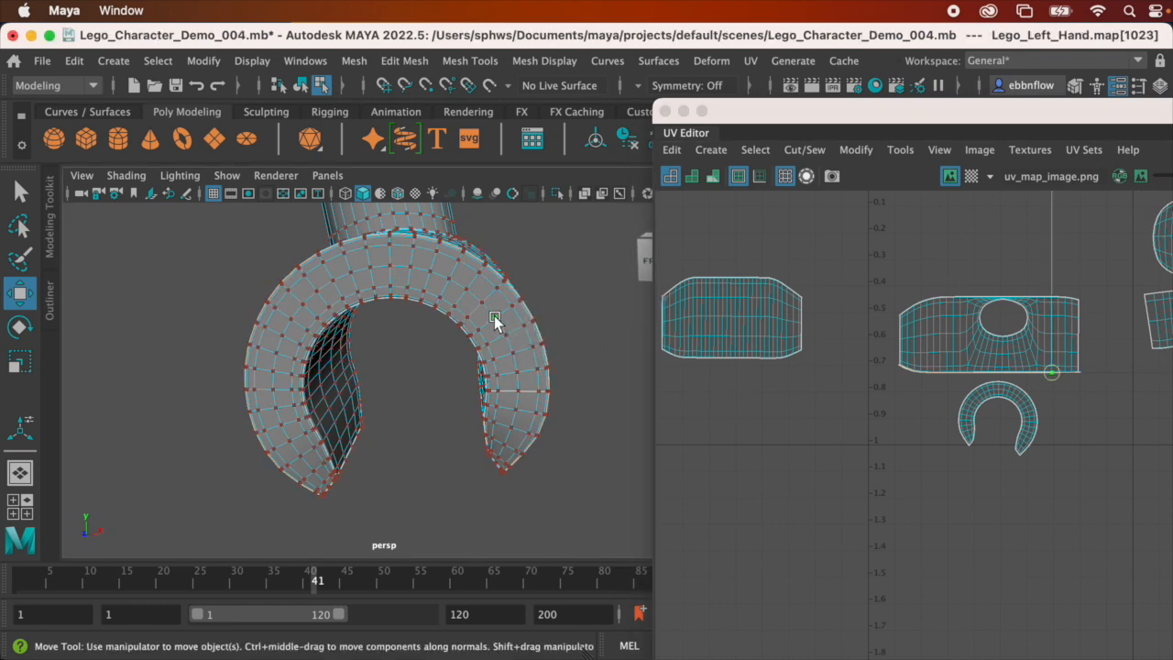
{"action": "left_click", "coordinate": [516, 408]}
{"action": "left_click_drag", "start_coordinate": [571, 412], "coordinate": [495, 395], "text": "alt"}
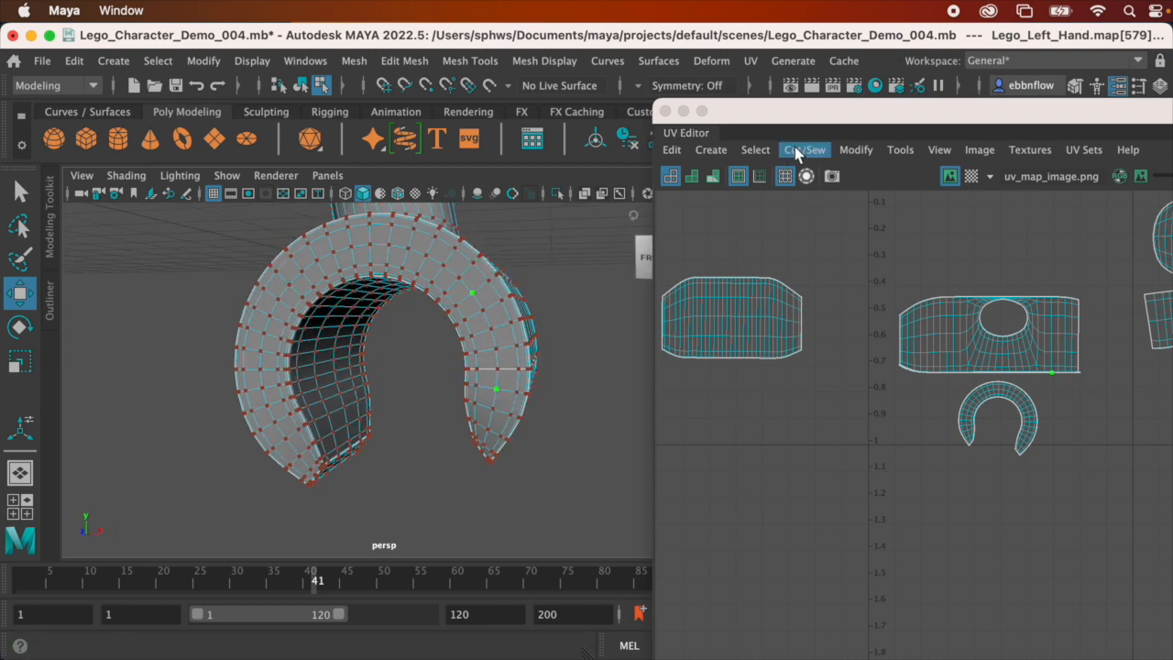
{"action": "left_click", "coordinate": [755, 149]}
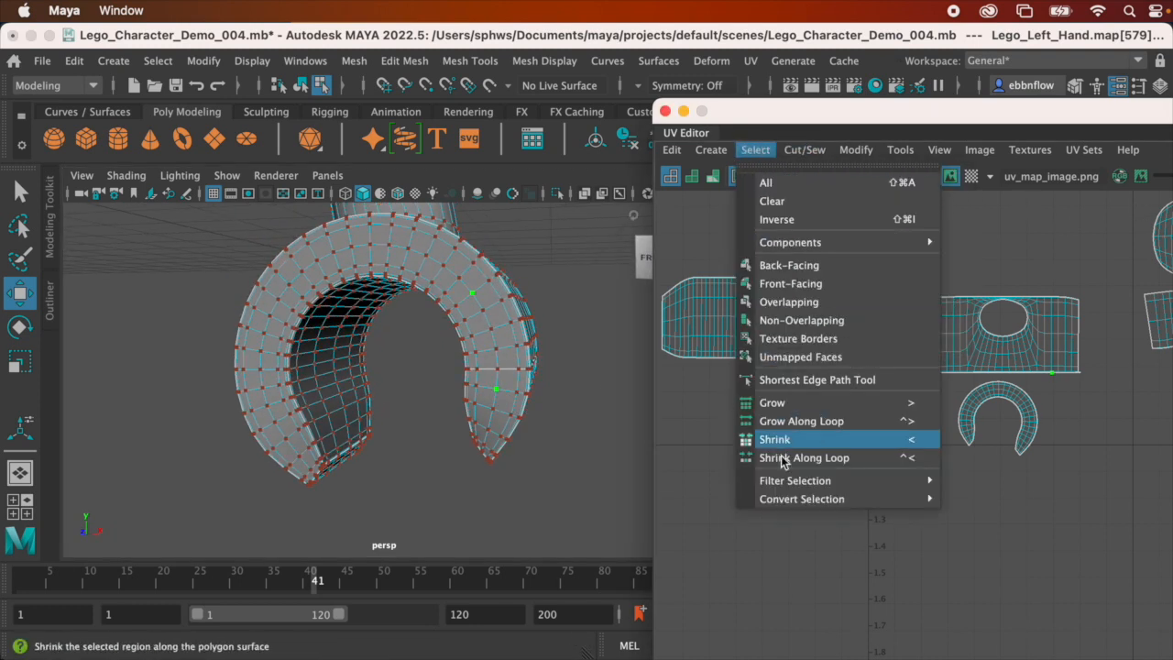
{"action": "mouse_move", "coordinate": [788, 500]}
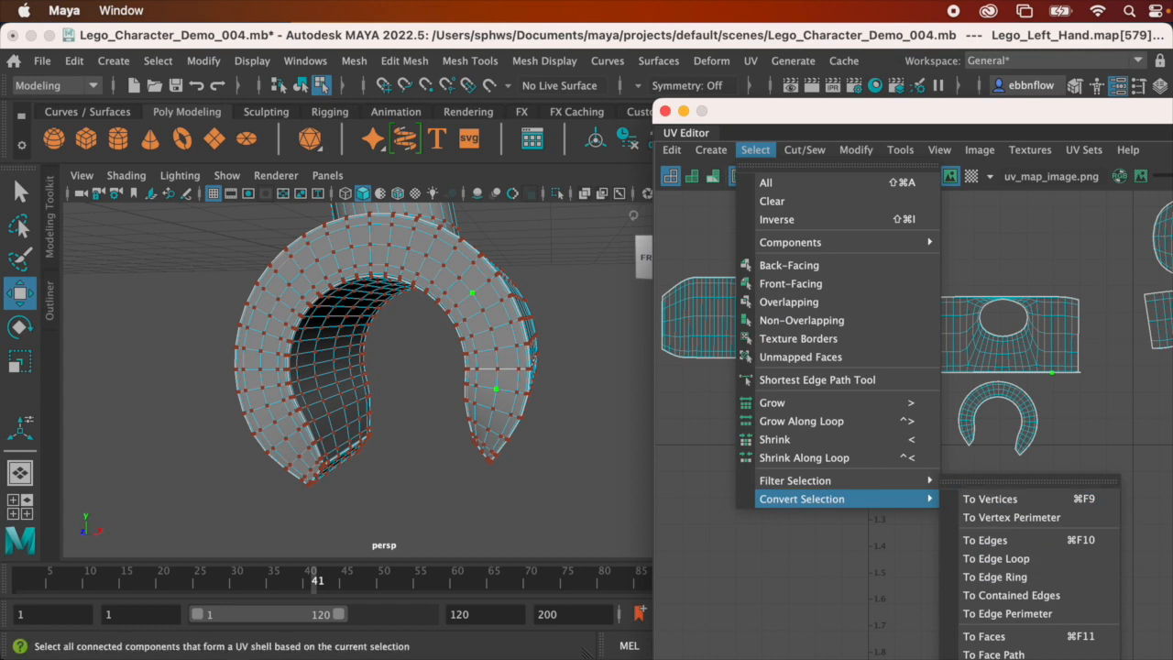
{"action": "left_click", "coordinate": [995, 658]}
Convert the shell selection to faces, apply a planar UV projection to them and show the texture on the hand
{"action": "left_click_drag", "start_coordinate": [541, 383], "coordinate": [561, 360], "text": "alt"}
{"action": "left_click", "coordinate": [756, 150]}
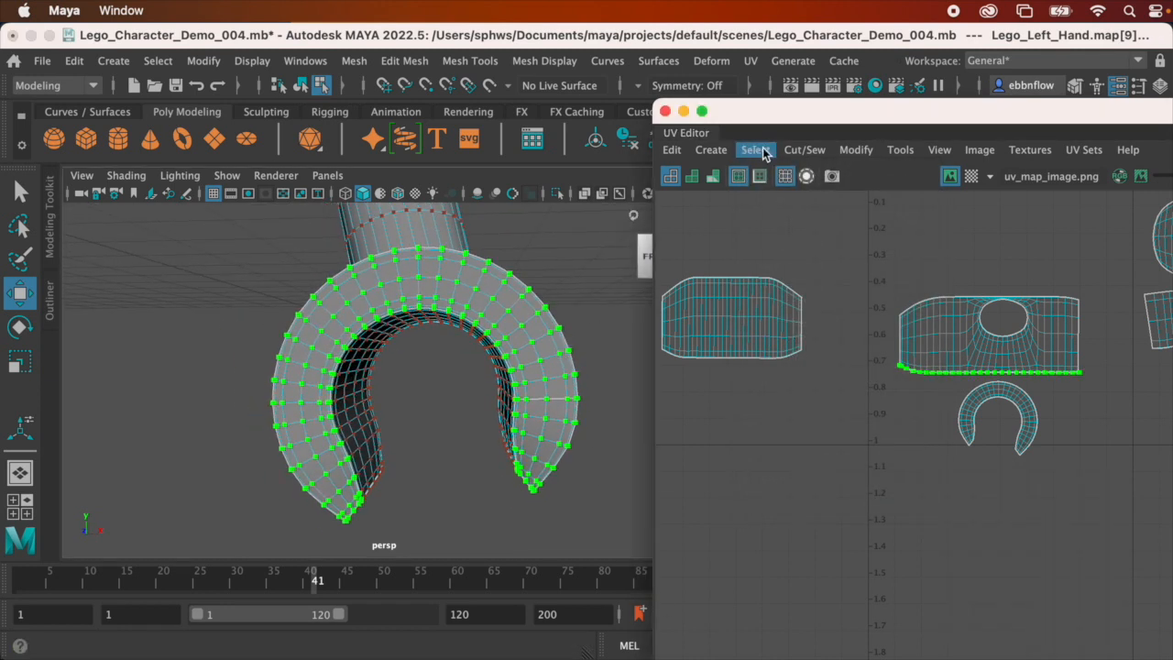
{"action": "mouse_move", "coordinate": [863, 500]}
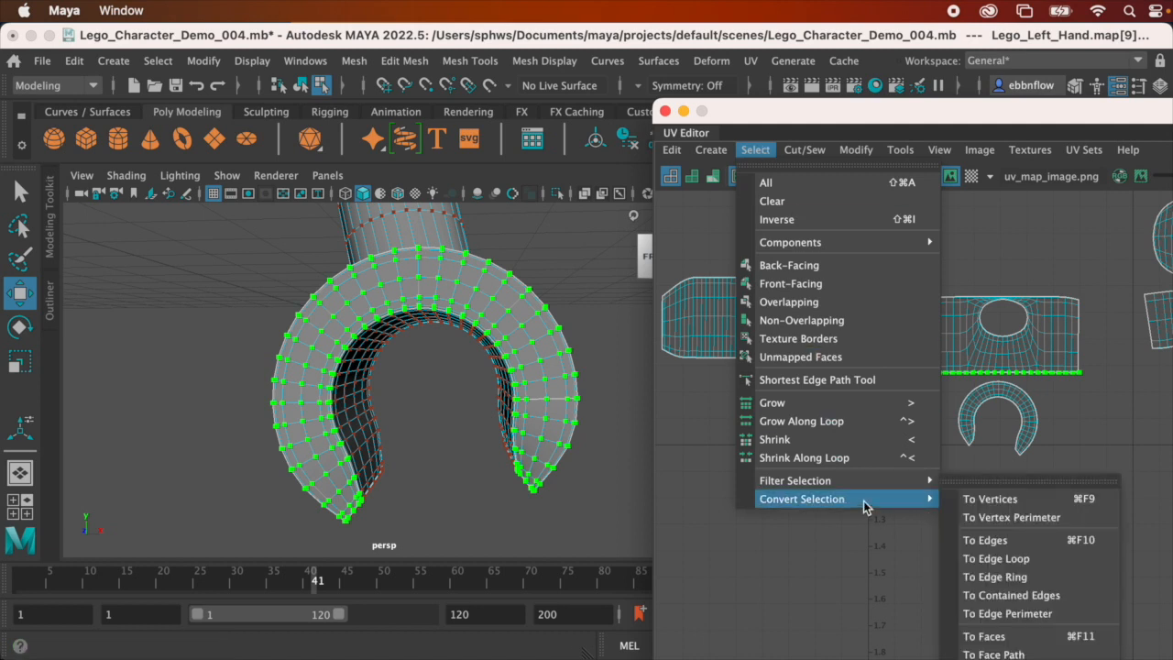
{"action": "left_click", "coordinate": [1045, 635]}
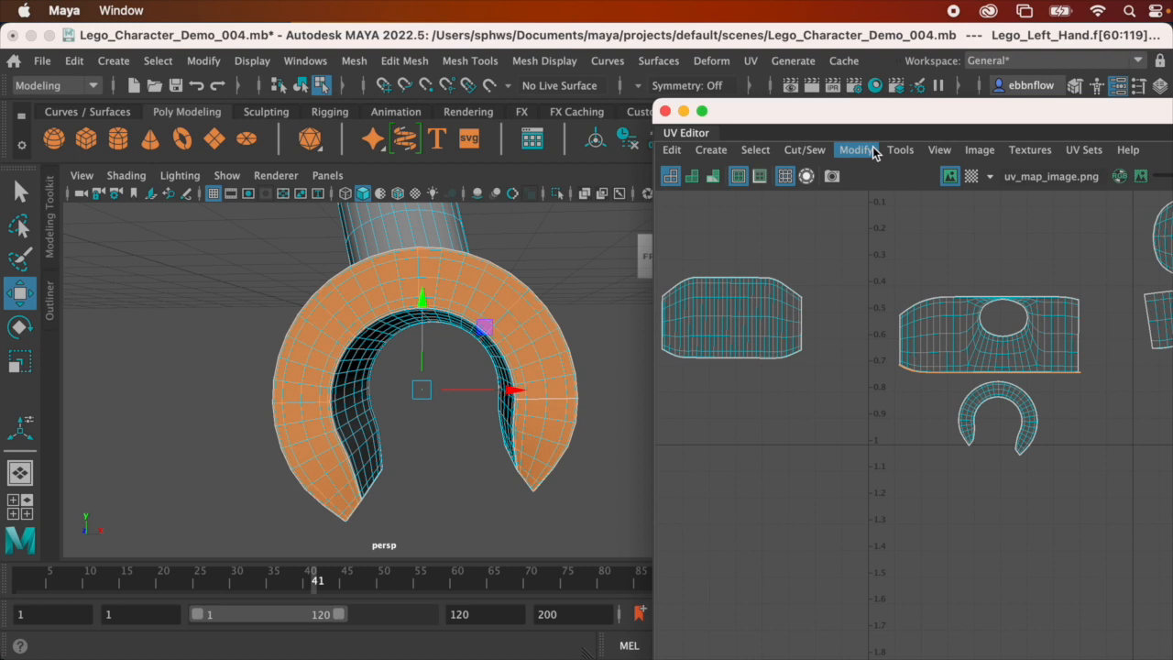
{"action": "left_click", "coordinate": [745, 64]}
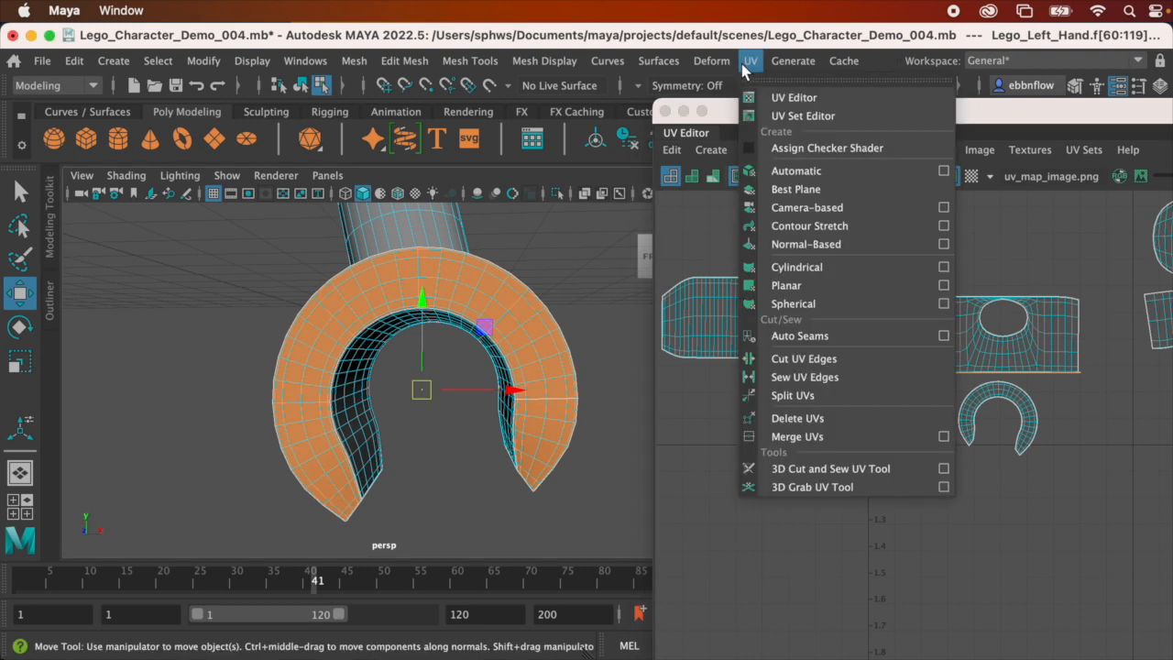
{"action": "left_click", "coordinate": [803, 283]}
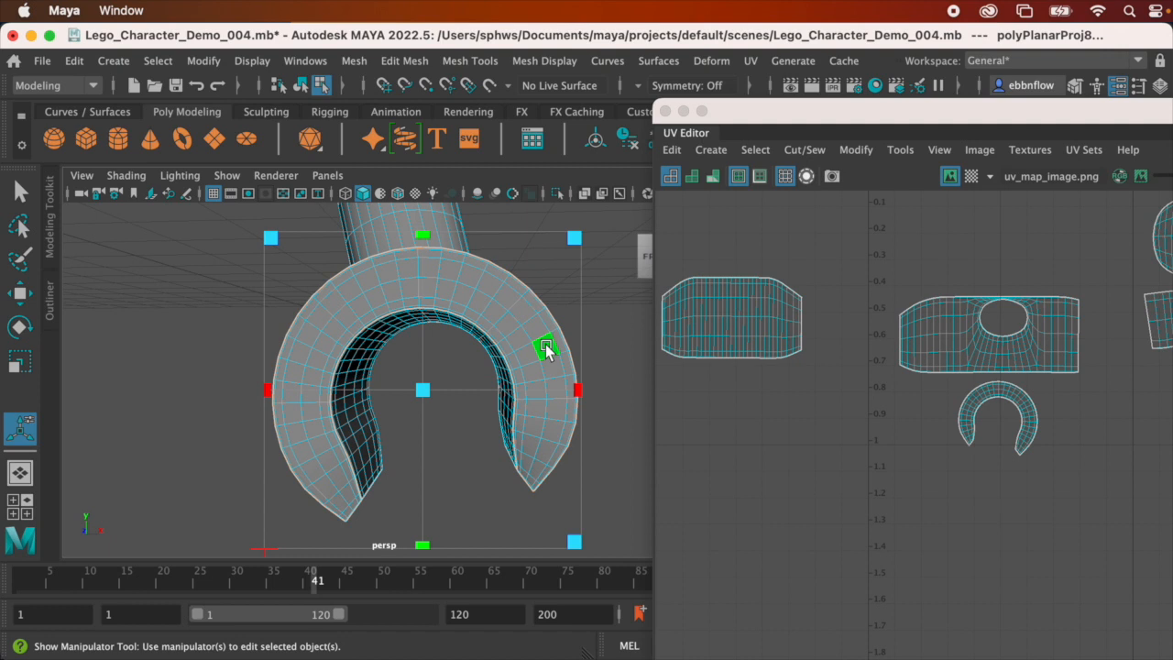
{"action": "key", "text": "6"}
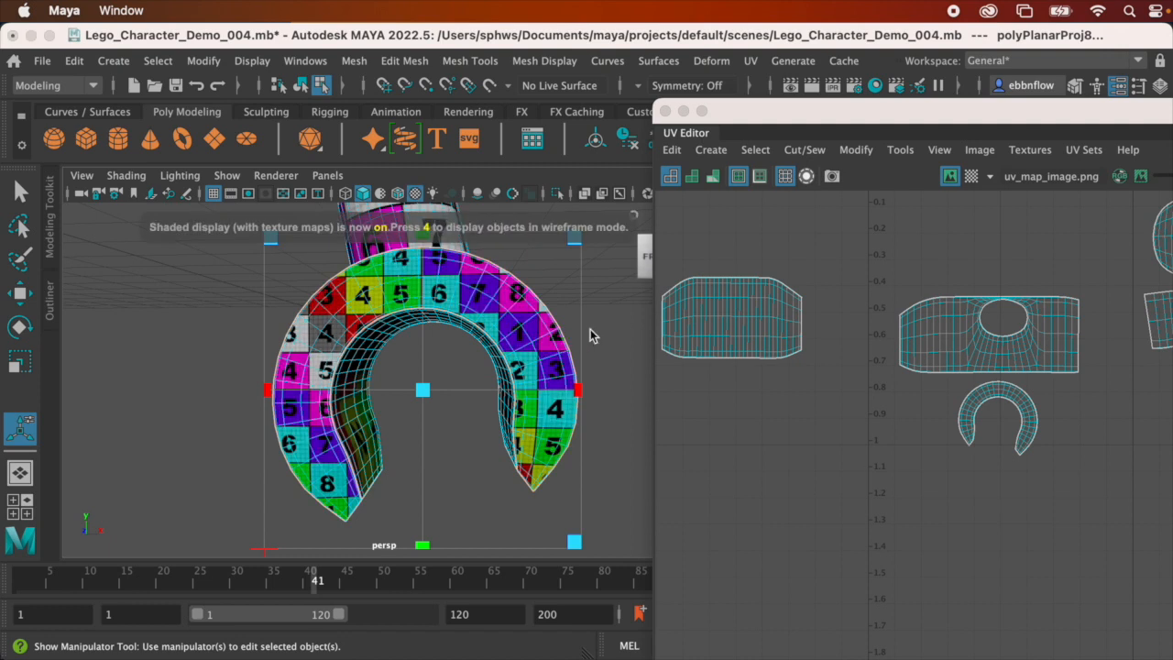
Move the second C-shaped shell to the area above the palm shell and scale it down to about the first one's size
{"action": "scroll", "coordinate": [1040, 359], "scroll_direction": "down", "scroll_amount": 3}
{"action": "middle_click_drag", "start_coordinate": [1029, 217], "coordinate": [978, 414], "text": "alt"}
{"action": "scroll", "coordinate": [978, 413], "scroll_direction": "down", "scroll_amount": 4}
{"action": "key", "text": "w"}
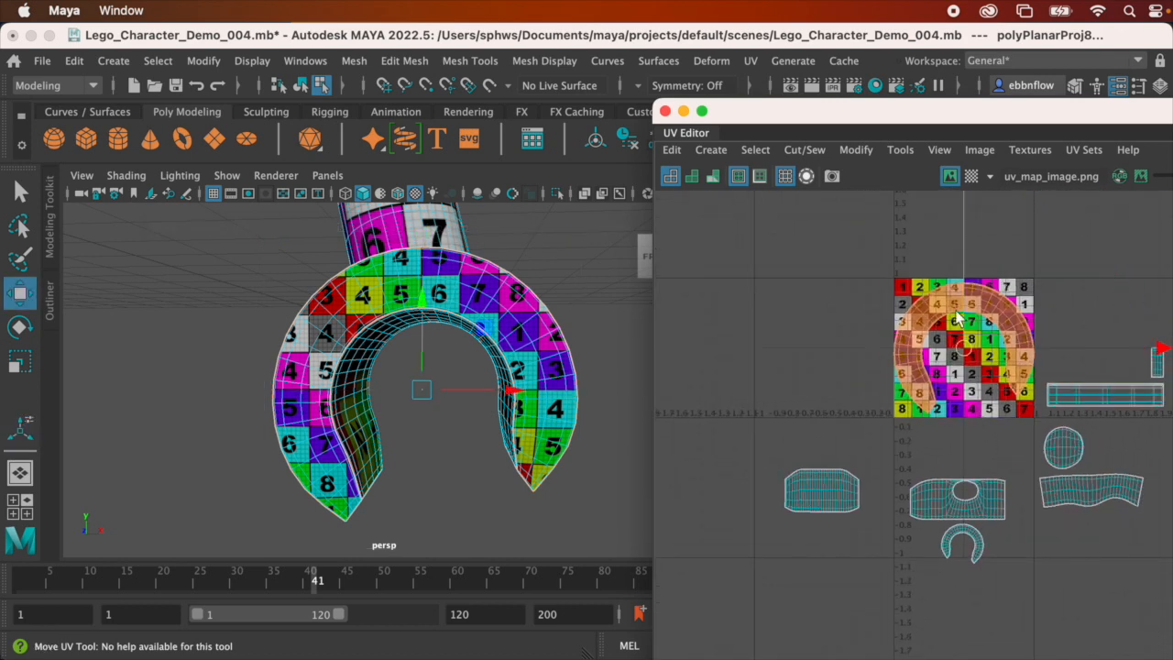
{"action": "left_click_drag", "start_coordinate": [960, 342], "coordinate": [956, 446]}
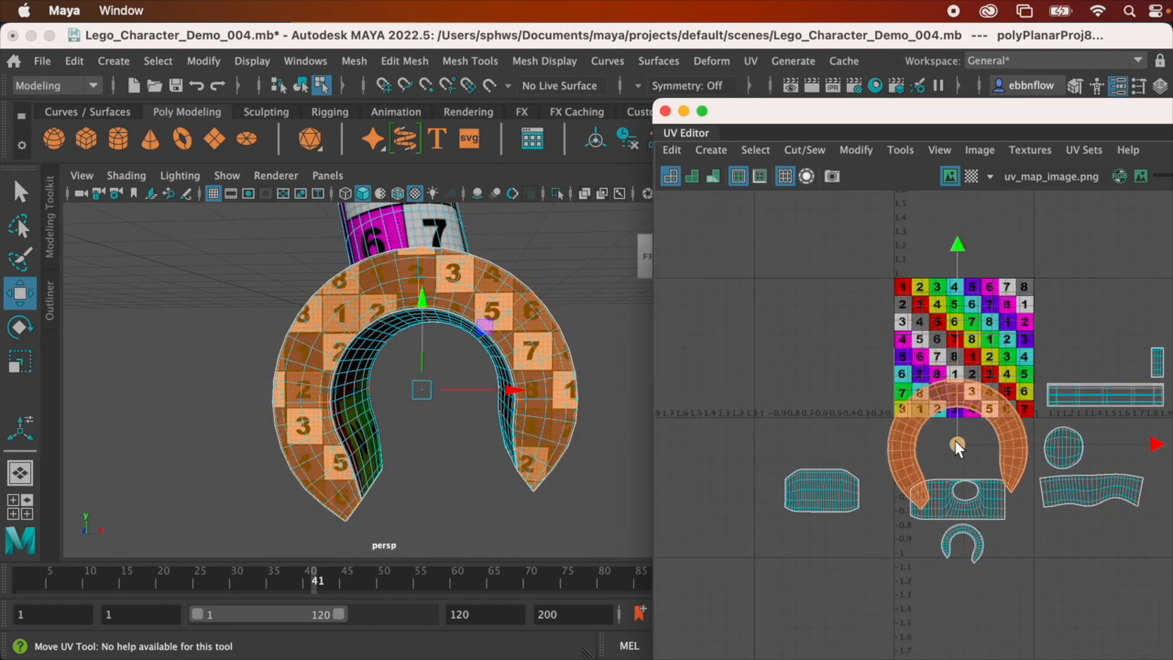
{"action": "key", "text": "e"}
{"action": "key", "text": "r"}
{"action": "left_click_drag", "start_coordinate": [958, 444], "coordinate": [836, 444]}
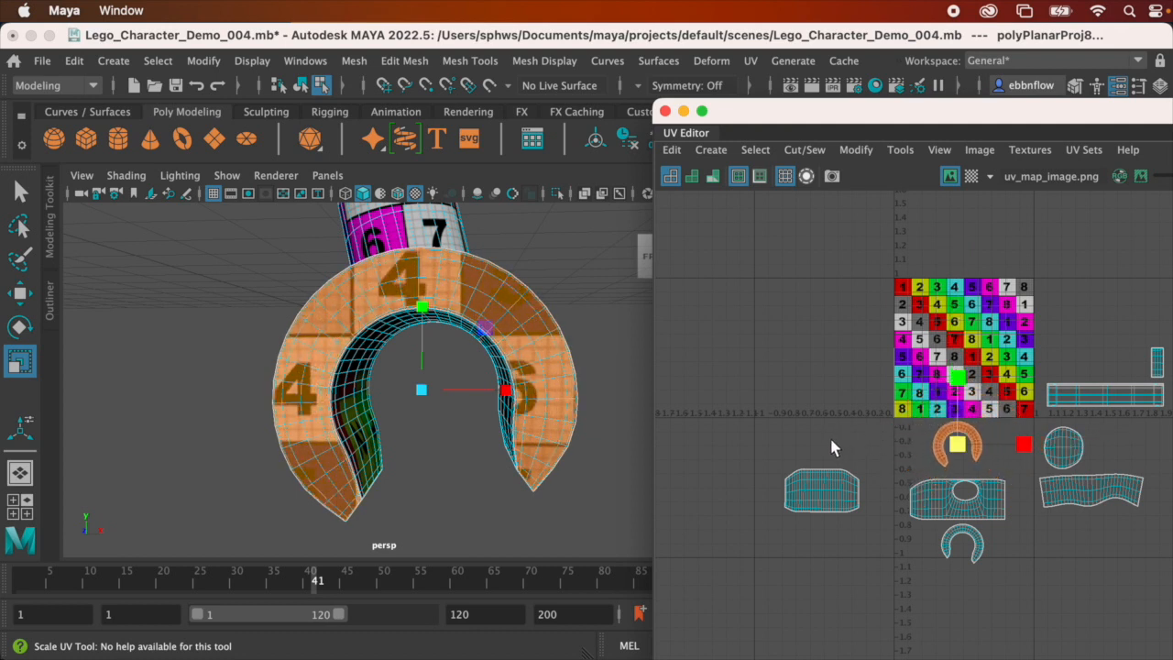
Rotate the second C-shaped shell about 180 degrees so it opens upward and place it just above the palm shell
{"action": "key", "text": "e"}
{"action": "scroll", "coordinate": [972, 443], "scroll_direction": "up", "scroll_amount": 3}
{"action": "scroll", "coordinate": [973, 443], "scroll_direction": "up", "scroll_amount": 4}
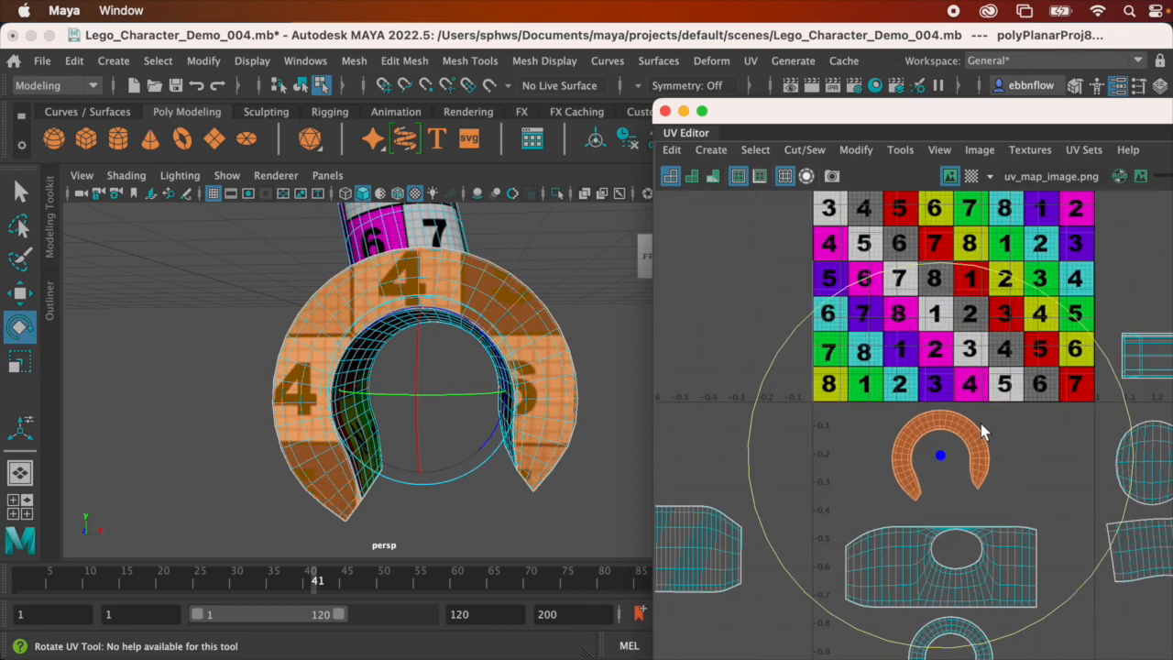
{"action": "left_click_drag", "start_coordinate": [1098, 372], "coordinate": [736, 518]}
{"action": "key", "text": "w"}
{"action": "left_click_drag", "start_coordinate": [932, 464], "coordinate": [948, 491]}
{"action": "scroll", "coordinate": [950, 495], "scroll_direction": "down", "scroll_amount": 2}
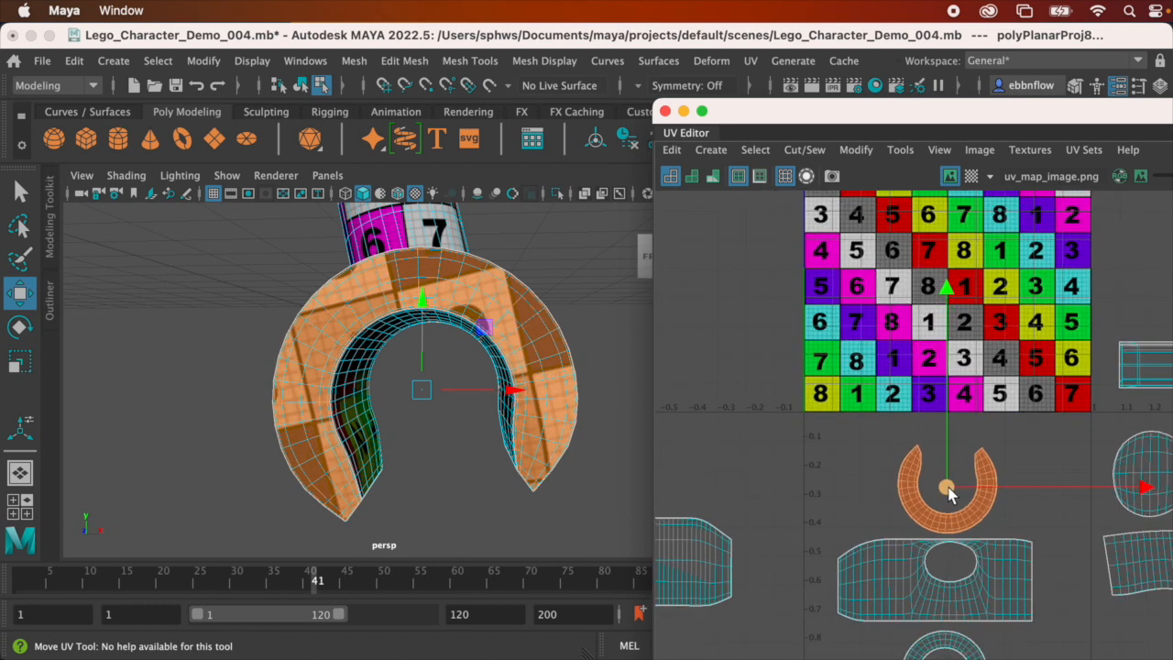
Scale the C-shaped UV shell above the palm shell down slightly so it better matches the lower one
{"action": "key", "text": "r"}
{"action": "left_click_drag", "start_coordinate": [944, 498], "coordinate": [939, 498]}
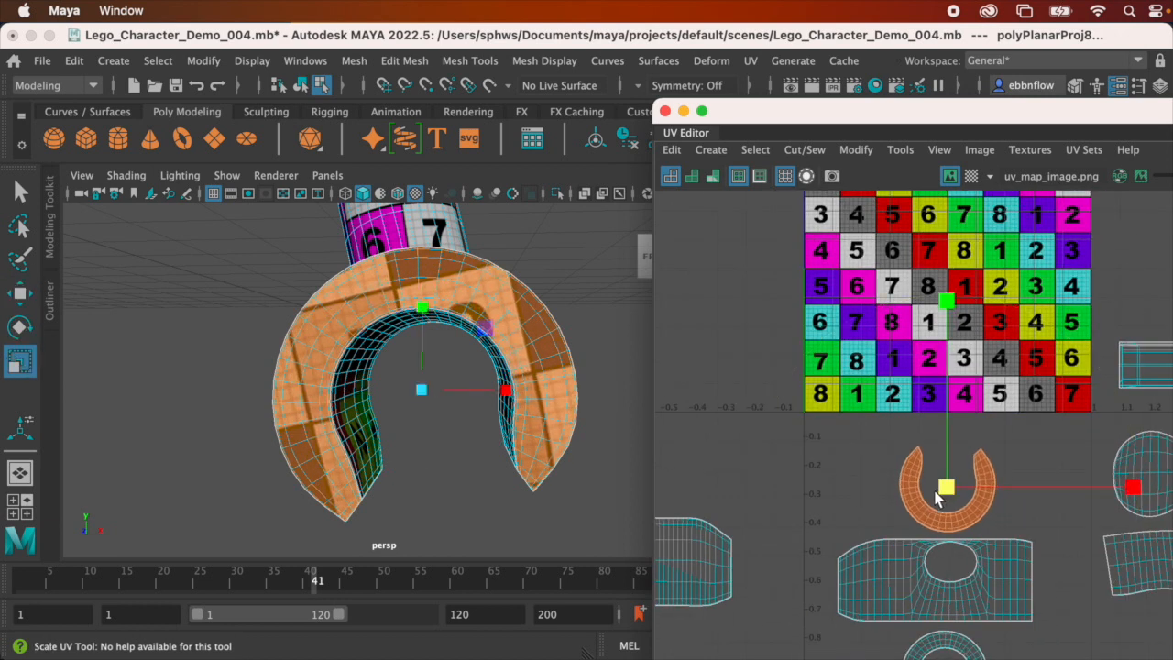
{"action": "left_click_drag", "start_coordinate": [555, 442], "coordinate": [502, 359], "text": "alt"}
{"action": "scroll", "coordinate": [976, 511], "scroll_direction": "down", "scroll_amount": 1}
{"action": "middle_click_drag", "start_coordinate": [977, 527], "coordinate": [972, 455], "text": "alt"}
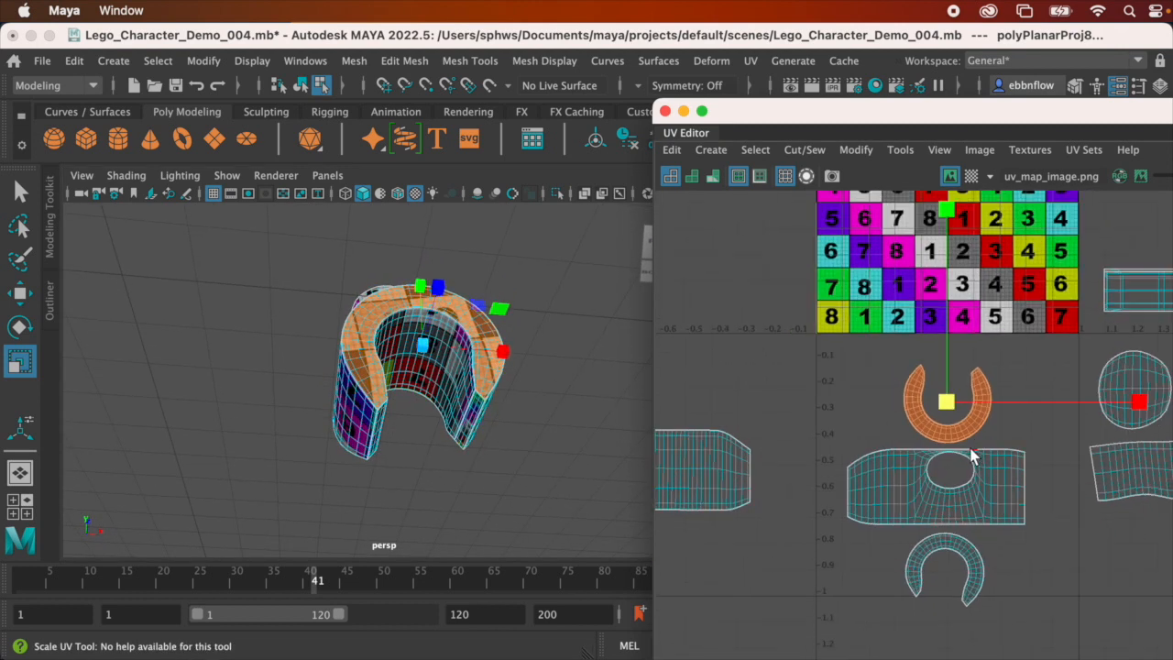
{"action": "left_click_drag", "start_coordinate": [391, 469], "coordinate": [553, 406], "text": "alt"}
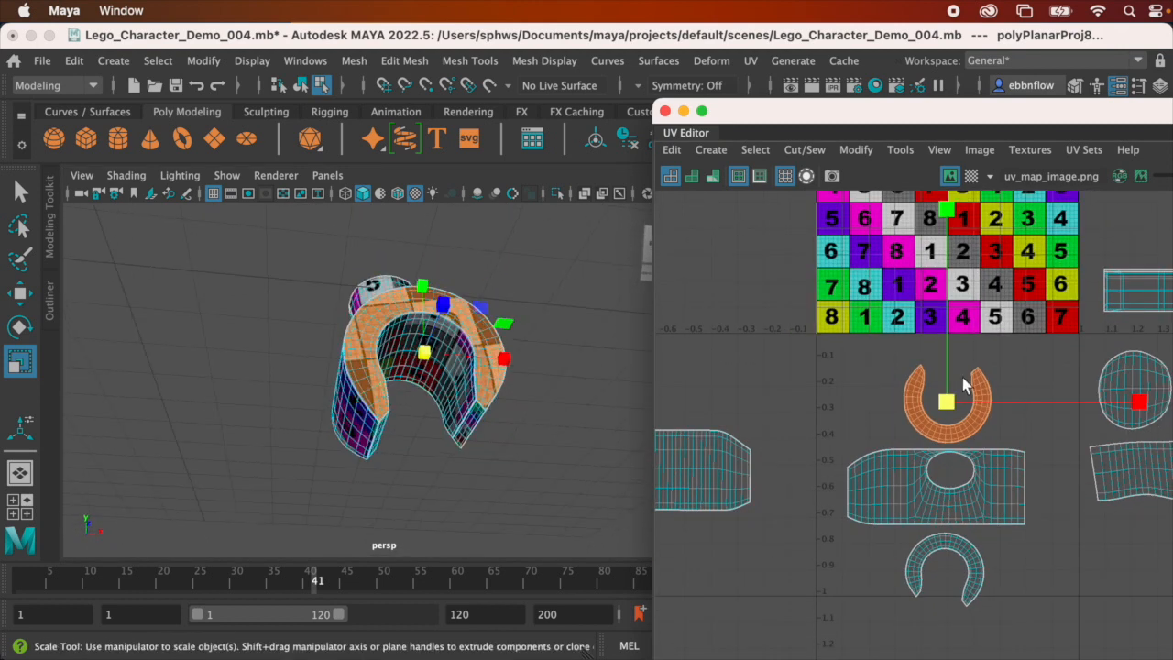
{"action": "right_click", "coordinate": [911, 395]}
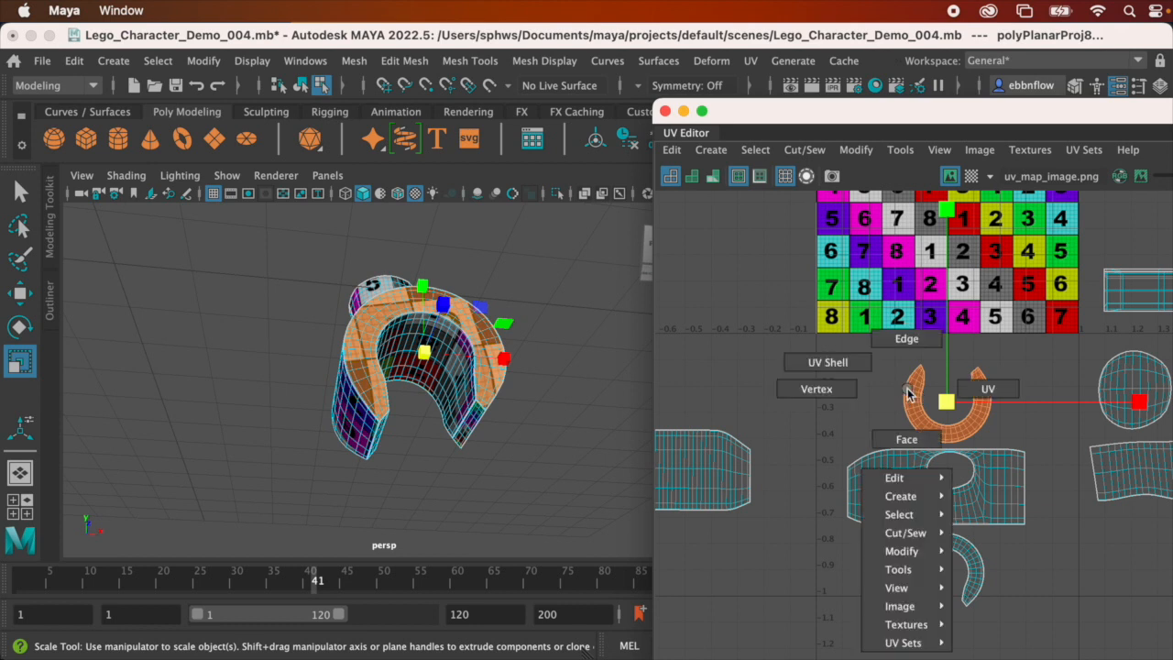
Switch to UV selection and pick a UV on the narrow end face at one tip of the hand's grip
{"action": "left_click_drag", "start_coordinate": [399, 368], "coordinate": [660, 294], "text": "alt"}
{"action": "scroll", "coordinate": [458, 320], "scroll_direction": "up", "scroll_amount": 5}
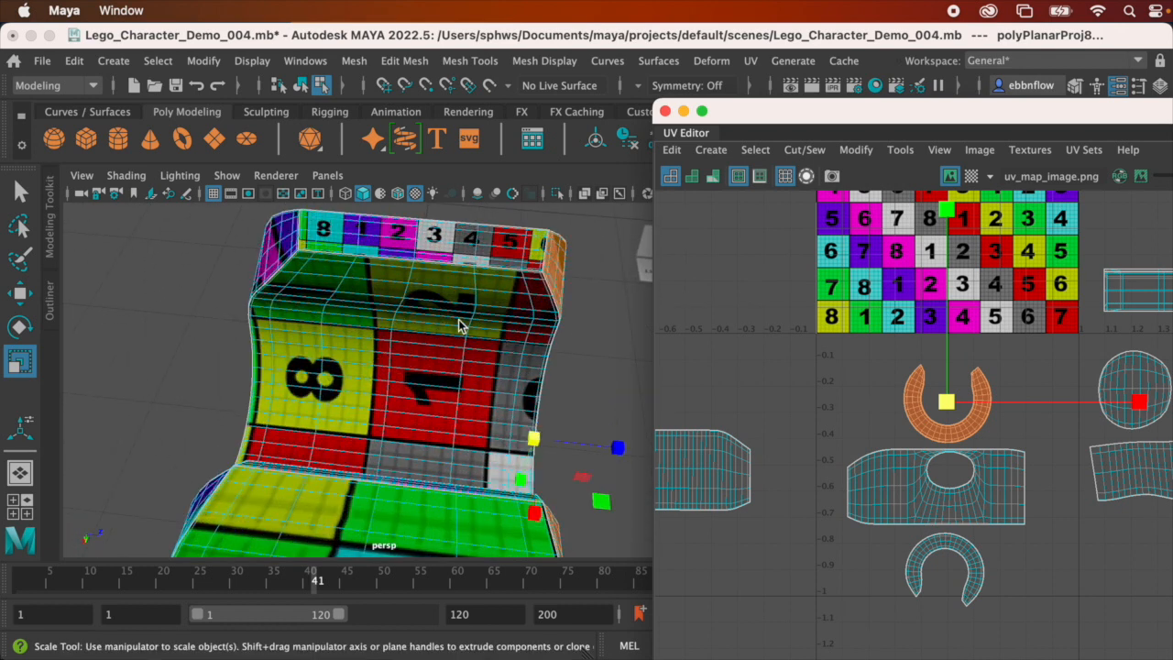
{"action": "middle_click_drag", "start_coordinate": [442, 318], "coordinate": [443, 418], "text": "alt"}
{"action": "middle_click_drag", "start_coordinate": [436, 366], "coordinate": [414, 346], "text": "alt"}
{"action": "left_click_drag", "start_coordinate": [413, 346], "coordinate": [419, 348], "text": "alt"}
{"action": "right_click_drag", "start_coordinate": [420, 351], "coordinate": [491, 307]}
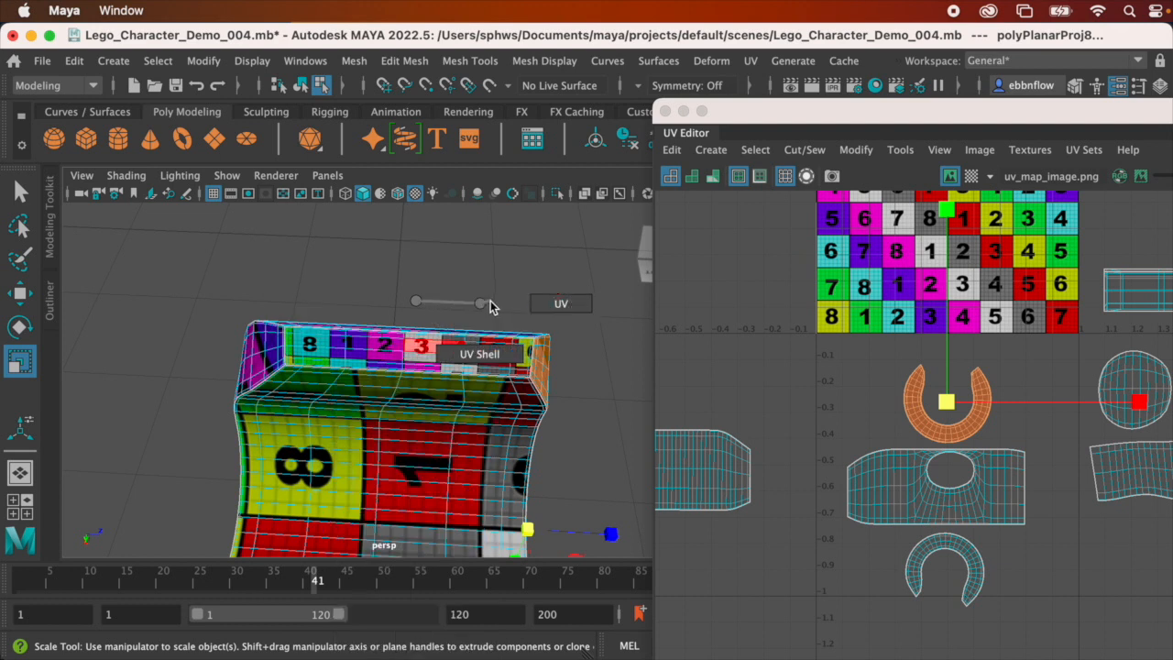
{"action": "right_click_drag", "start_coordinate": [561, 306], "coordinate": [480, 354]}
{"action": "left_click", "coordinate": [401, 350]}
{"action": "left_click_drag", "start_coordinate": [494, 398], "coordinate": [417, 366], "text": "alt"}
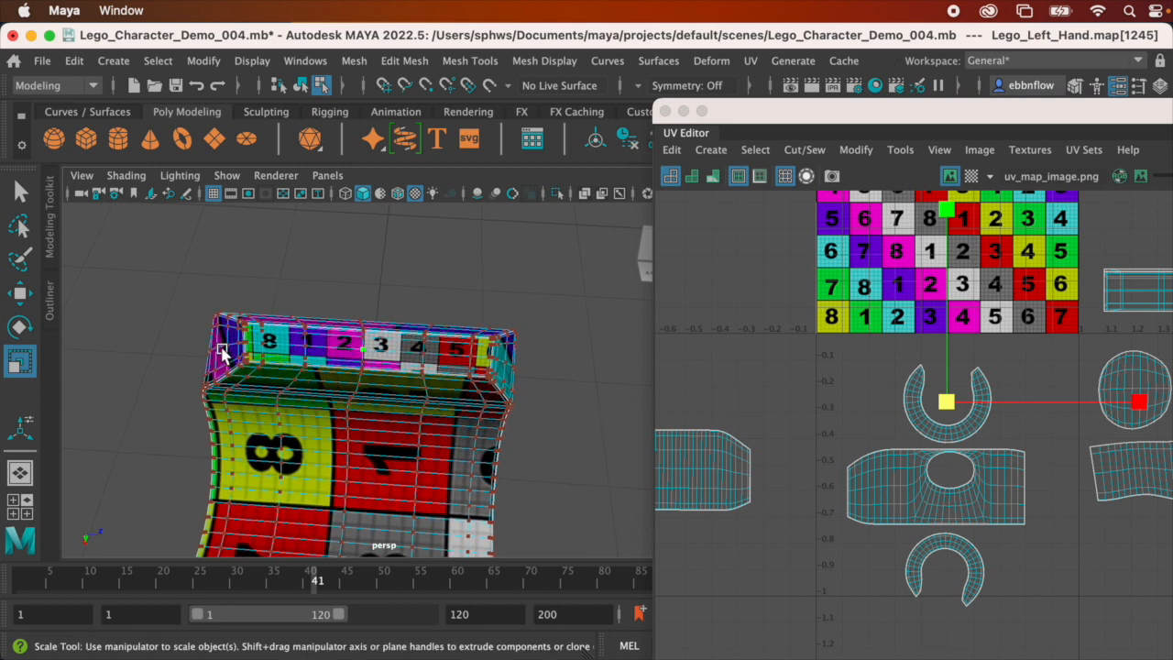
{"action": "left_click_drag", "start_coordinate": [223, 353], "coordinate": [223, 328], "text": "alt"}
{"action": "middle_click_drag", "start_coordinate": [388, 401], "coordinate": [390, 375], "text": "alt"}
{"action": "left_click_drag", "start_coordinate": [390, 375], "coordinate": [477, 340], "text": "alt"}
{"action": "middle_click_drag", "start_coordinate": [476, 340], "coordinate": [455, 396], "text": "alt"}
{"action": "left_click_drag", "start_coordinate": [456, 396], "coordinate": [450, 401], "text": "alt"}
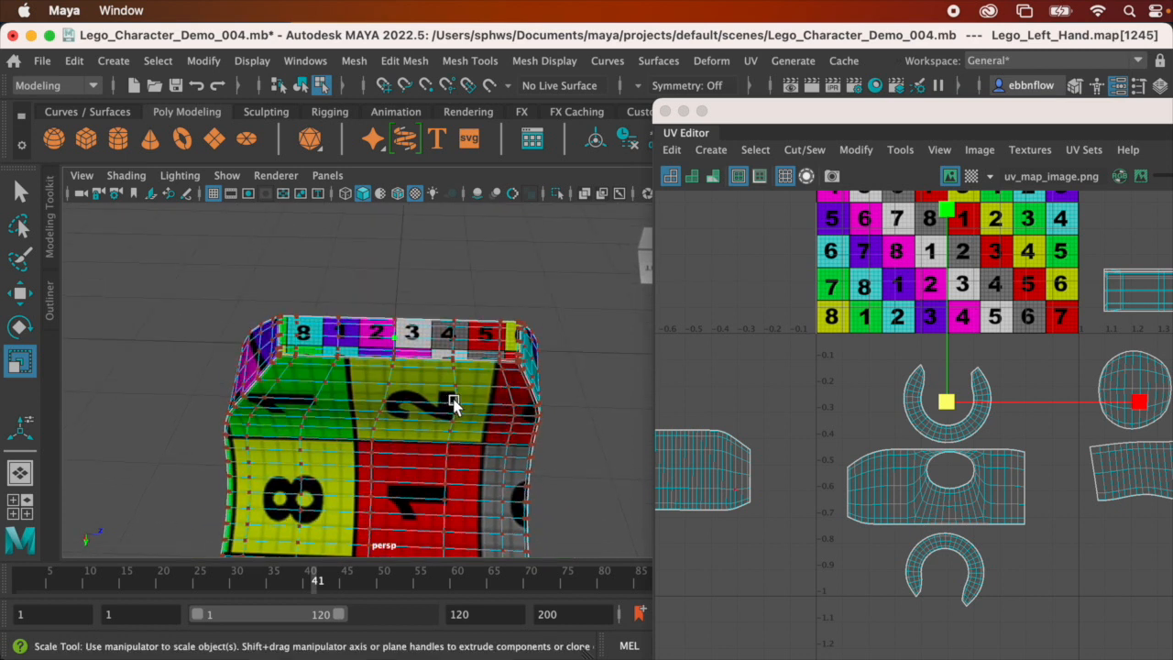
Expand the picked UV to the narrow end face's whole UV shell and convert the selection to faces
{"action": "left_click", "coordinate": [755, 149]}
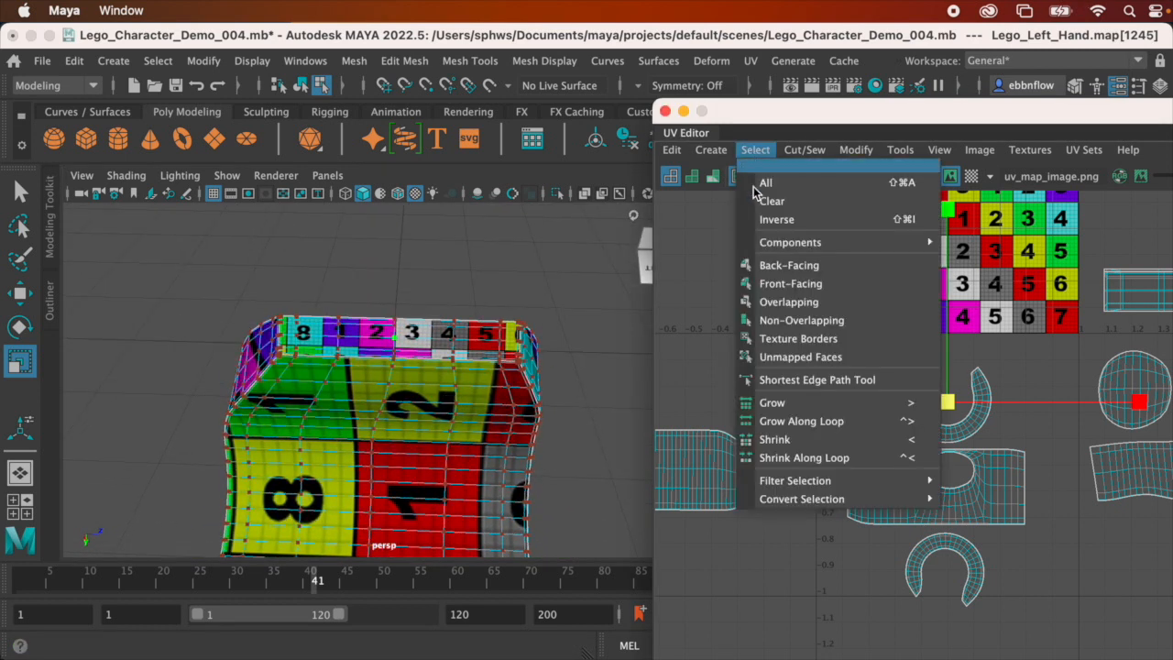
{"action": "mouse_move", "coordinate": [904, 501]}
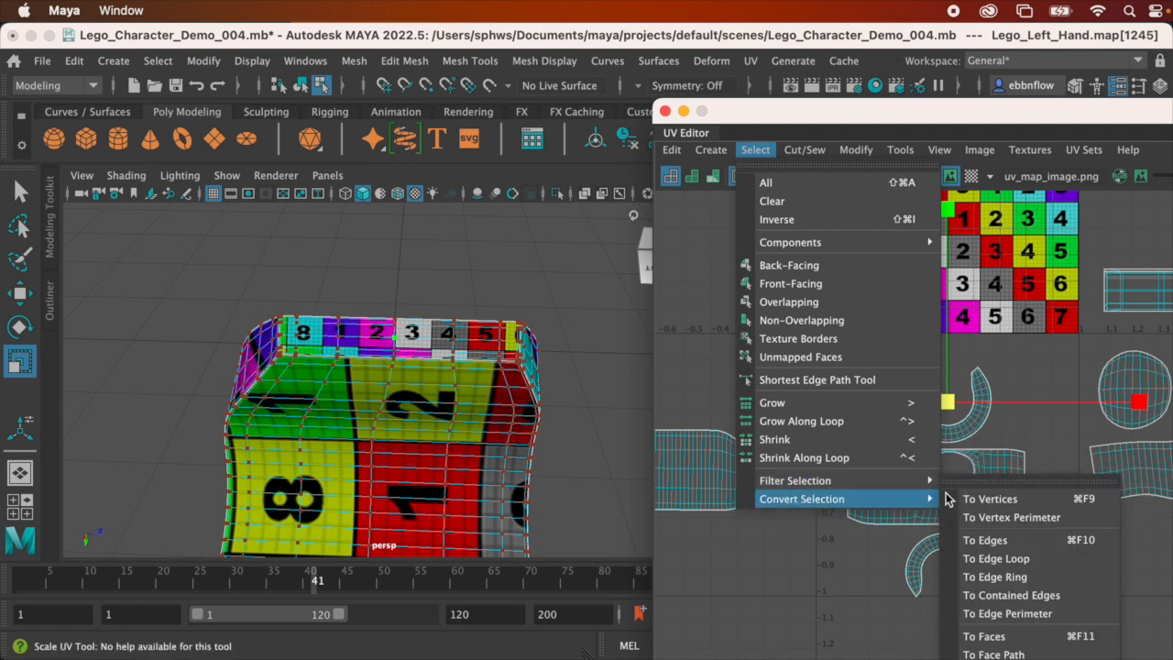
{"action": "left_click", "coordinate": [815, 339]}
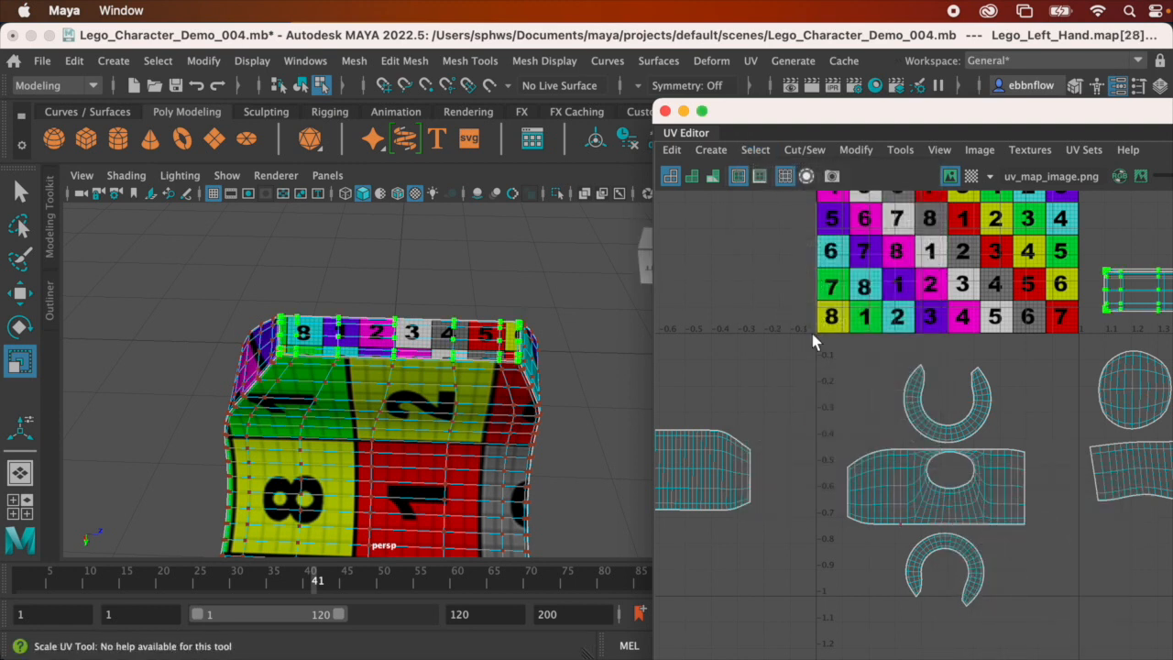
{"action": "left_click", "coordinate": [755, 150]}
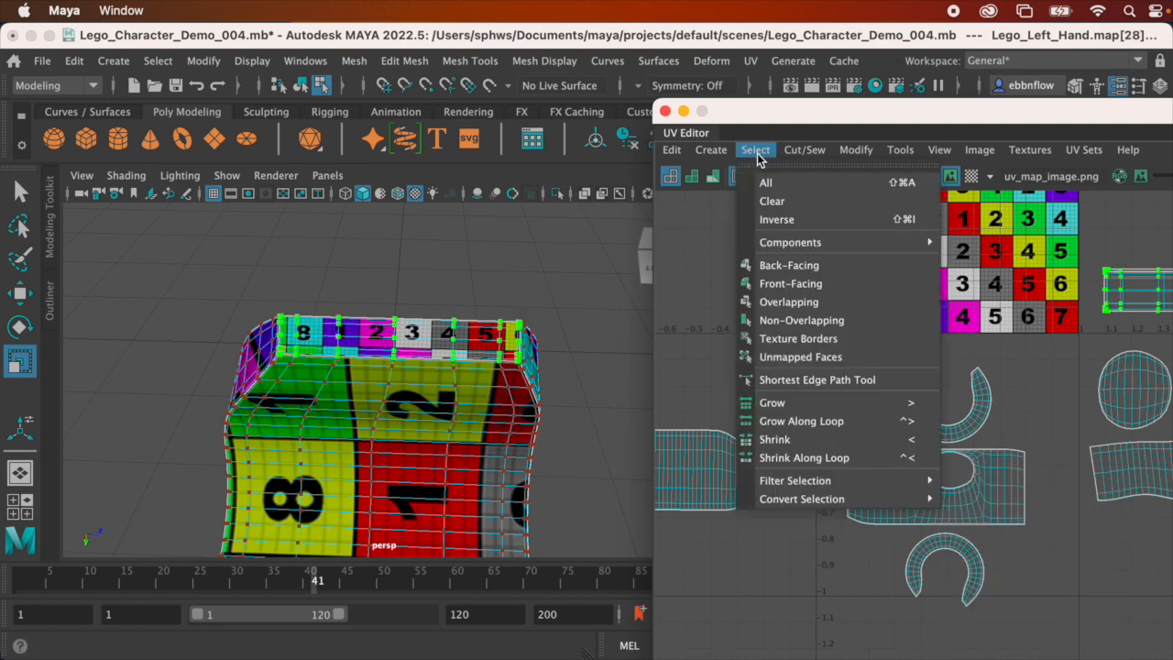
{"action": "mouse_move", "coordinate": [908, 500]}
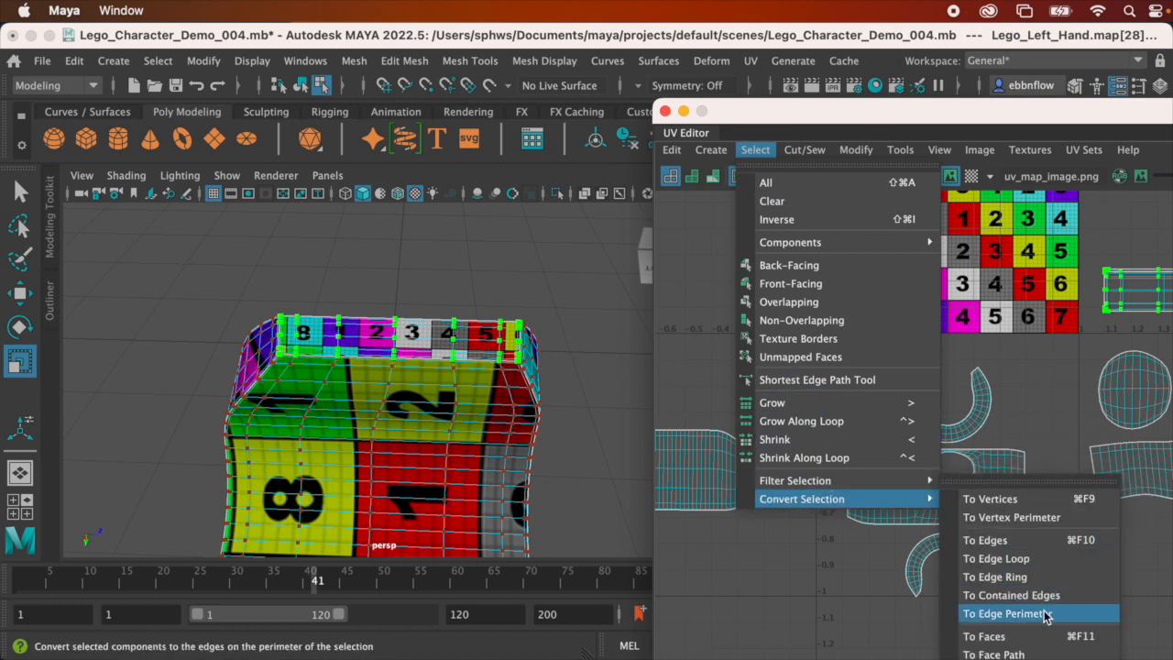
{"action": "left_click", "coordinate": [1009, 635]}
Apply a planar UV projection to the selected end faces and move the resulting strip shell below the palm shell
{"action": "left_click", "coordinate": [753, 60]}
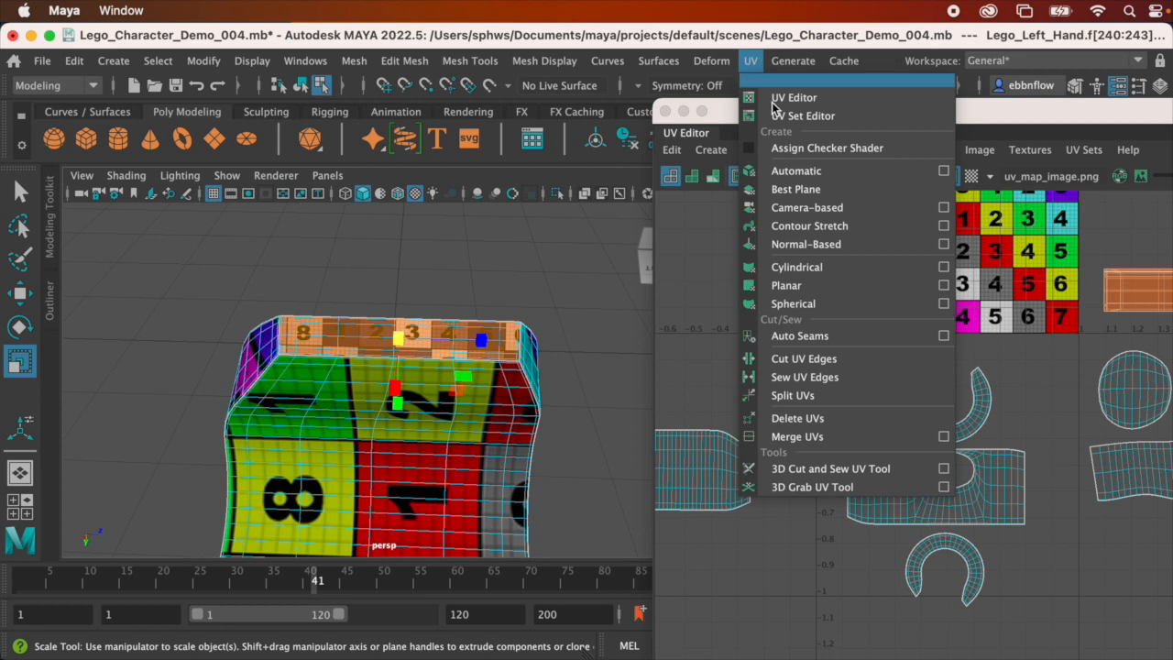
{"action": "left_click", "coordinate": [869, 286]}
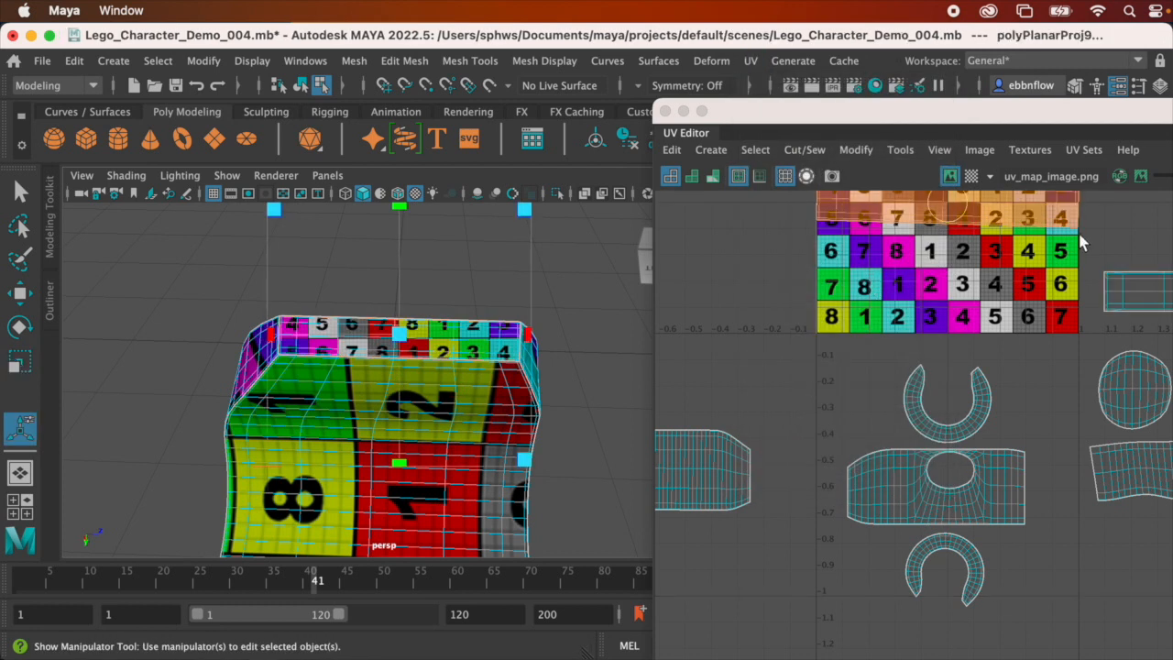
{"action": "scroll", "coordinate": [1032, 257], "scroll_direction": "down", "scroll_amount": 3}
{"action": "left_click_drag", "start_coordinate": [974, 227], "coordinate": [967, 449]}
{"action": "key", "text": "t"}
{"action": "scroll", "coordinate": [538, 332], "scroll_direction": "down", "scroll_amount": 3}
{"action": "left_click_drag", "start_coordinate": [429, 303], "coordinate": [647, 376], "text": "alt"}
{"action": "scroll", "coordinate": [1028, 380], "scroll_direction": "up", "scroll_amount": 1}
{"action": "scroll", "coordinate": [1027, 369], "scroll_direction": "up", "scroll_amount": 2}
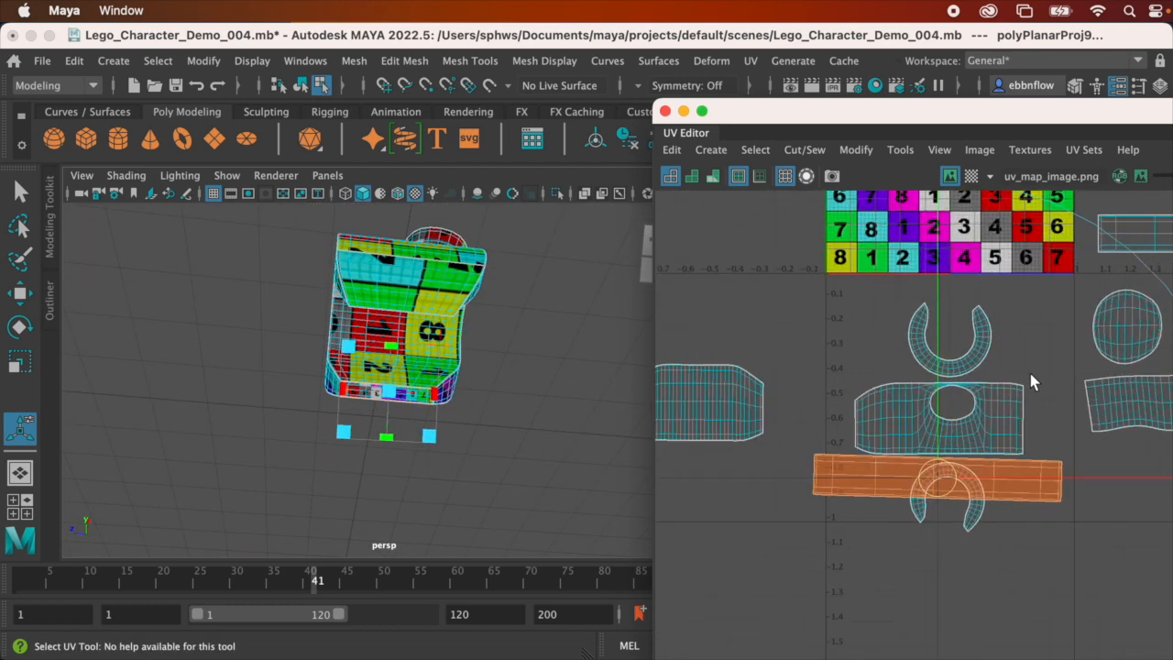
Scale the strip shell down to slightly wider than the C-shaped shells and move it below the lower C-shaped shell
{"action": "key", "text": "r"}
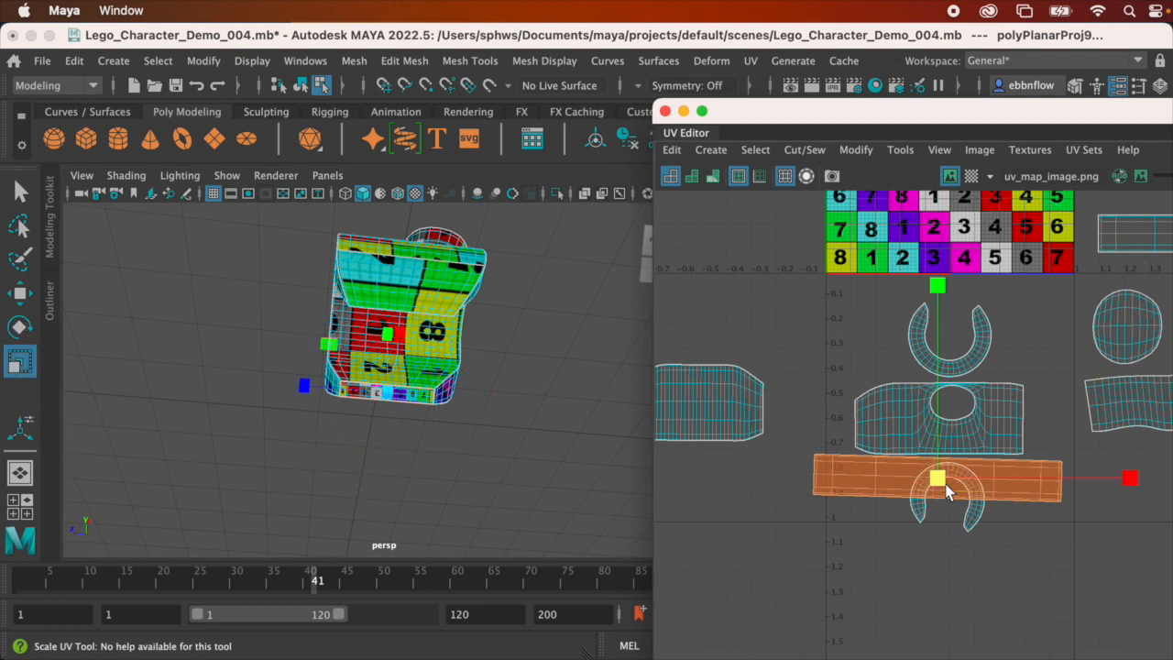
{"action": "mouse_move", "coordinate": [937, 481]}
{"action": "left_mouse_down"}
{"action": "mouse_move", "coordinate": [812, 442]}
{"action": "mouse_move", "coordinate": [818, 450]}
{"action": "left_mouse_up"}
{"action": "key", "text": "w"}
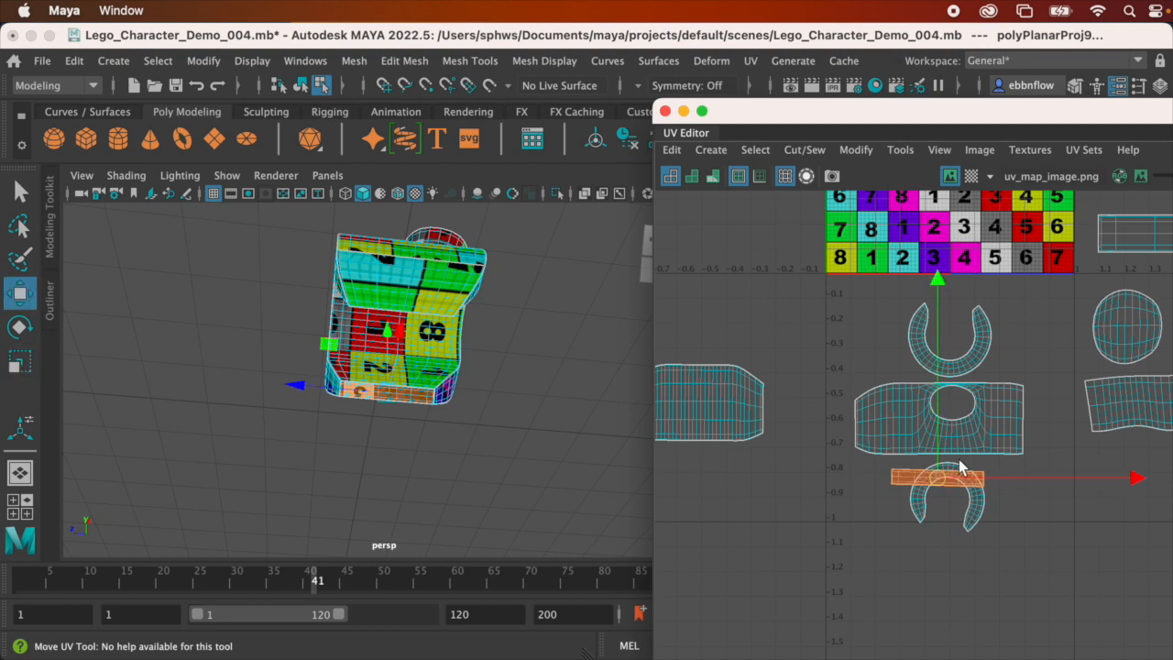
{"action": "left_click_drag", "start_coordinate": [930, 480], "coordinate": [921, 564]}
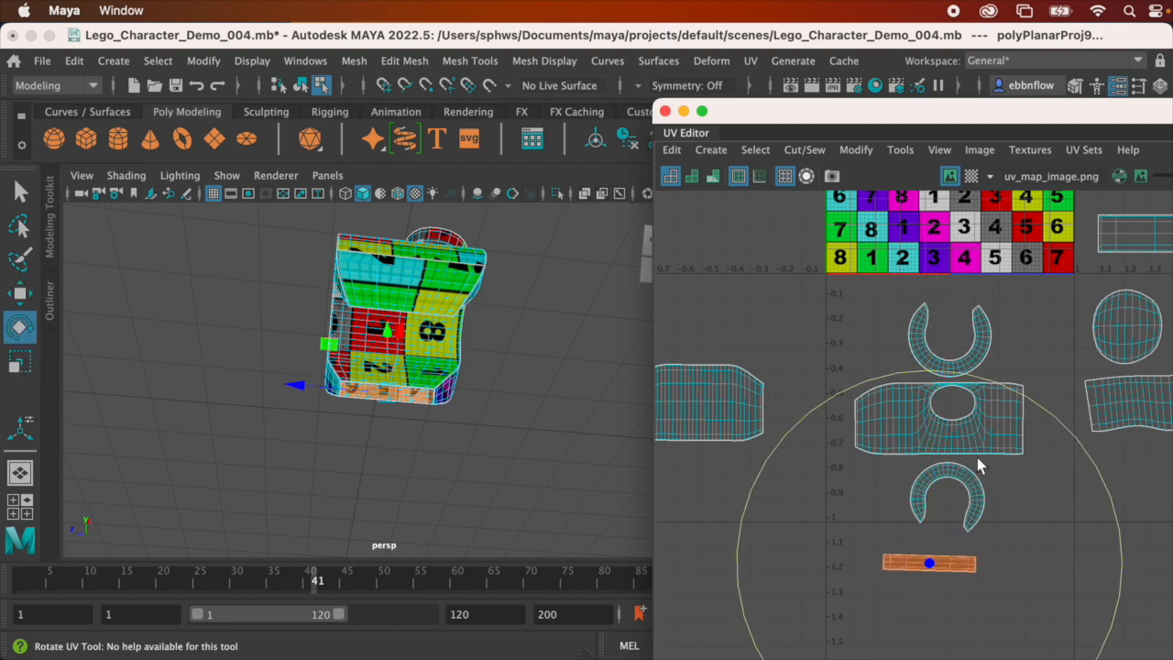
Rotate the strip shell slightly so that it lies level
{"action": "key", "text": "e"}
{"action": "scroll", "coordinate": [979, 453], "scroll_direction": "up", "scroll_amount": 1}
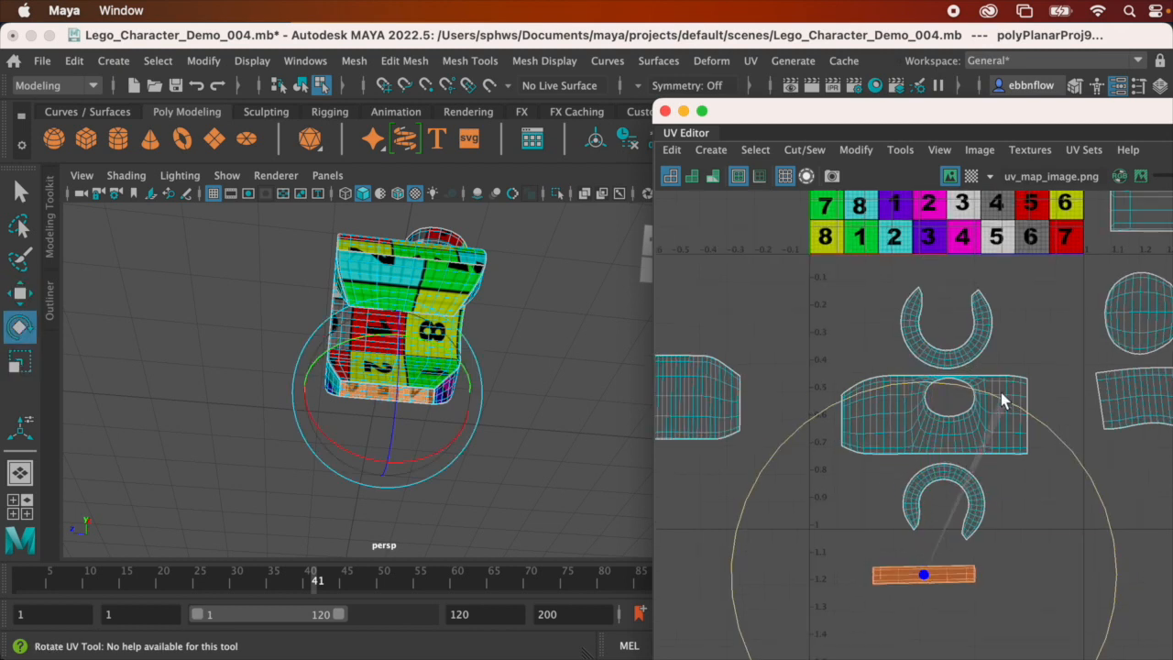
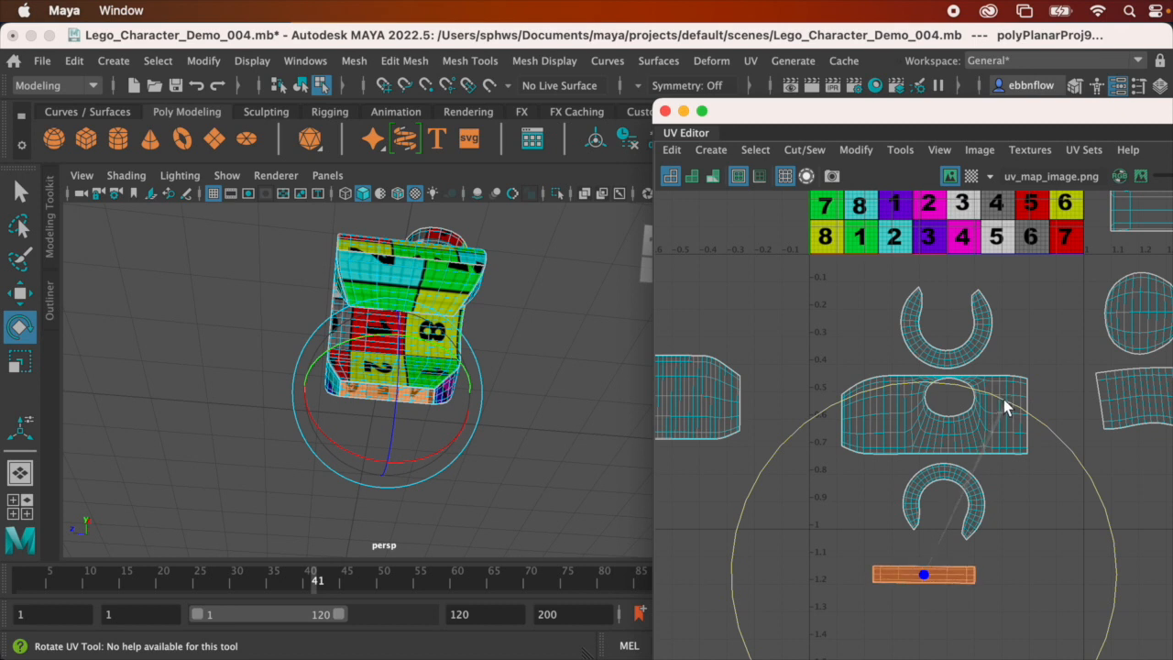
{"action": "left_click_drag", "start_coordinate": [485, 295], "coordinate": [490, 318], "text": "alt"}
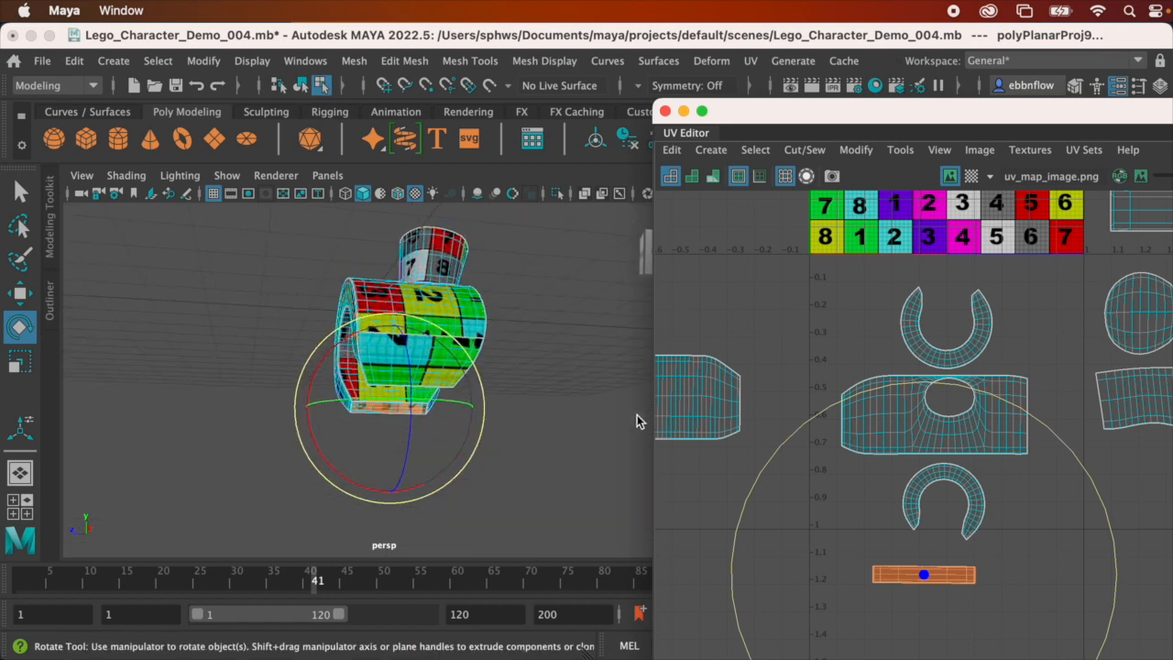
Switch to UV selection again and pick a UV on the narrow end face at the opposite tip of the grip
{"action": "left_click_drag", "start_coordinate": [370, 212], "coordinate": [591, 298], "text": "alt"}
{"action": "scroll", "coordinate": [494, 355], "scroll_direction": "up", "scroll_amount": 8}
{"action": "middle_click_drag", "start_coordinate": [456, 349], "coordinate": [536, 119], "text": "alt"}
{"action": "left_click_drag", "start_coordinate": [532, 275], "coordinate": [551, 289], "text": "alt"}
{"action": "right_click_drag", "start_coordinate": [477, 303], "coordinate": [611, 307]}
{"action": "left_click", "coordinate": [467, 404]}
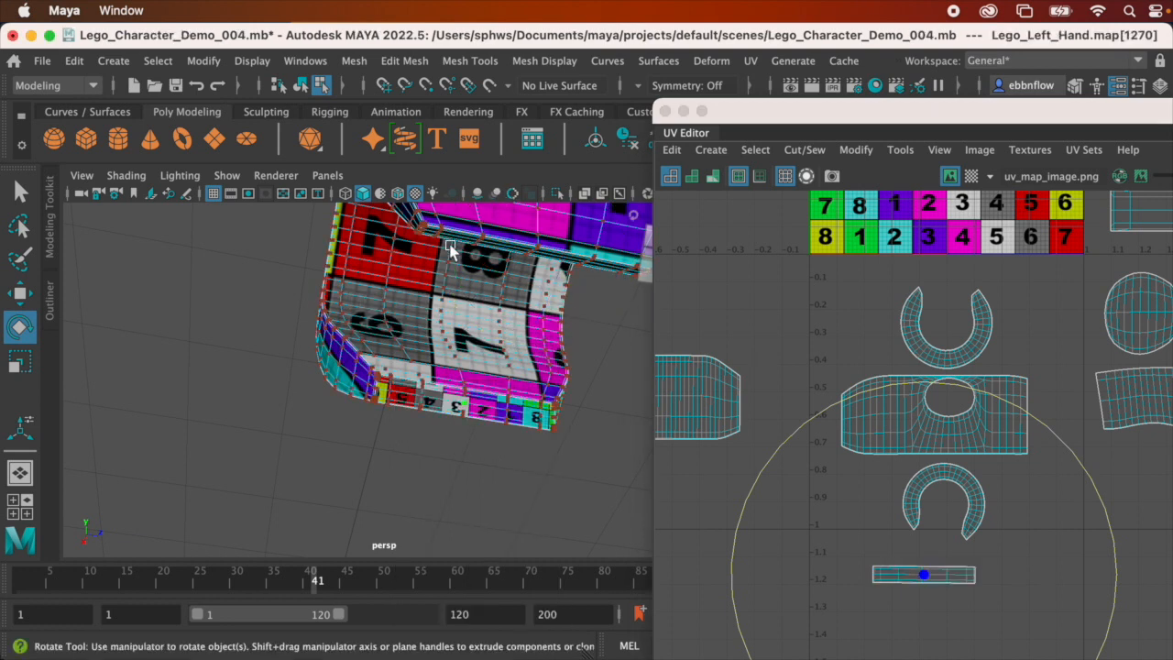
{"action": "middle_click_drag", "start_coordinate": [455, 247], "coordinate": [531, 227], "text": "alt"}
{"action": "left_click_drag", "start_coordinate": [392, 380], "coordinate": [637, 240], "text": "alt"}
{"action": "middle_click_drag", "start_coordinate": [433, 328], "coordinate": [601, 177], "text": "alt"}
{"action": "left_click_drag", "start_coordinate": [526, 336], "coordinate": [408, 316], "text": "alt"}
{"action": "scroll", "coordinate": [405, 309], "scroll_direction": "up", "scroll_amount": 3}
{"action": "left_click_drag", "start_coordinate": [422, 228], "coordinate": [432, 332], "text": "alt"}
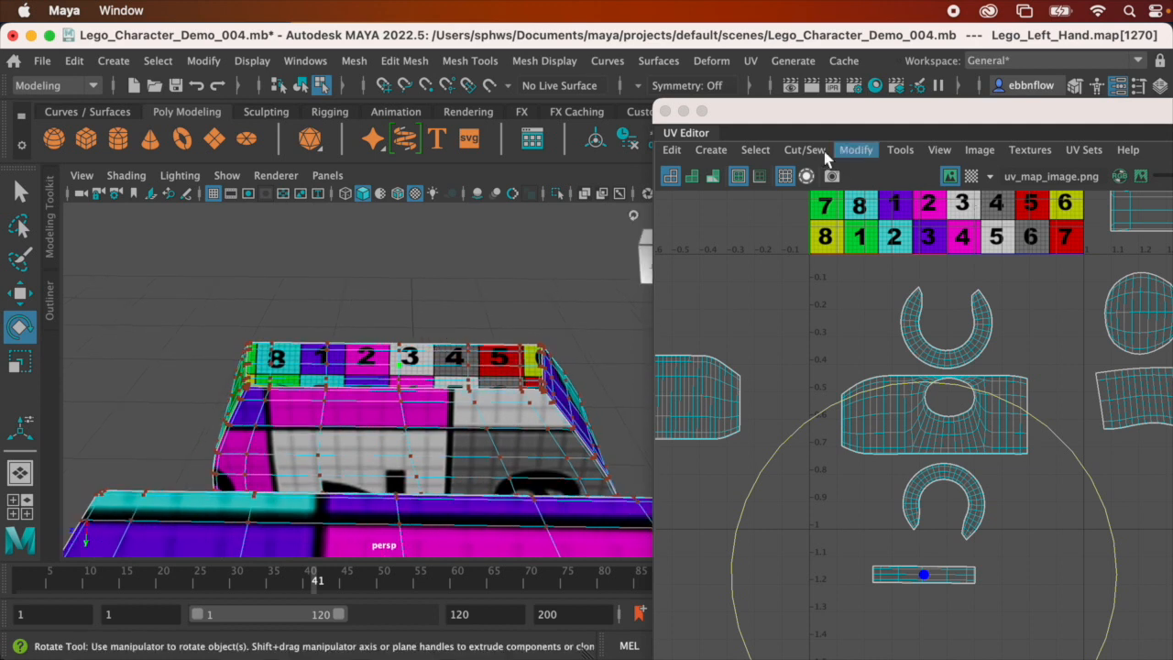
Extend the selection to the opposite end face's whole UV shell and convert it to faces
{"action": "left_click", "coordinate": [763, 147]}
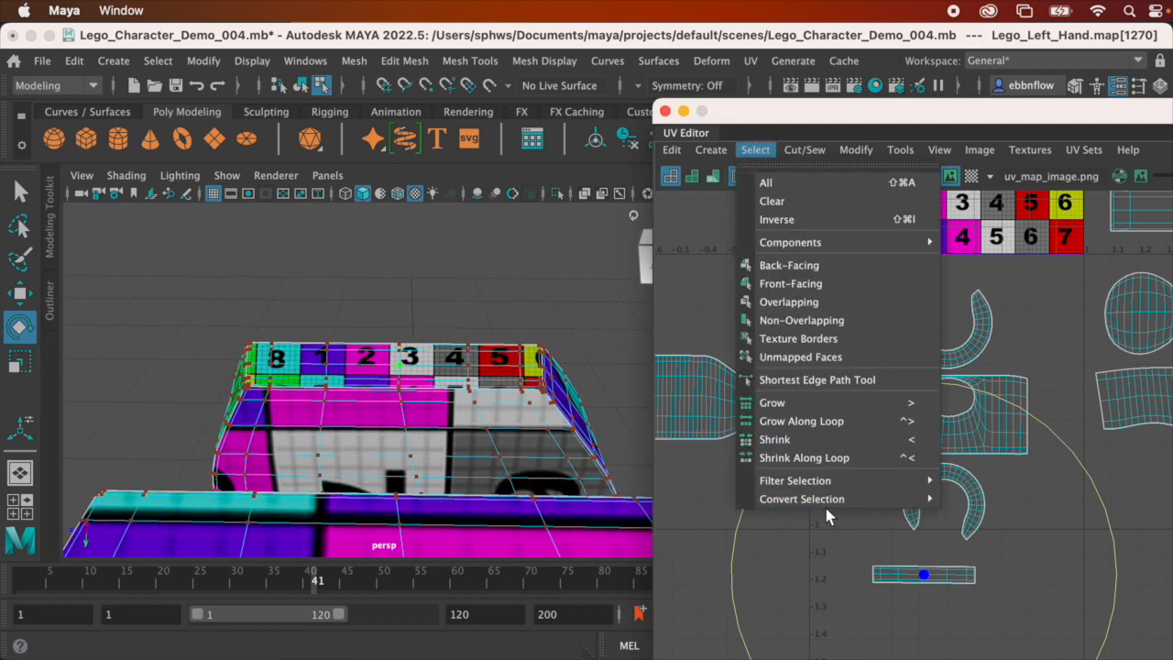
{"action": "mouse_move", "coordinate": [878, 506]}
{"action": "left_click", "coordinate": [994, 659]}
{"action": "left_click", "coordinate": [757, 150]}
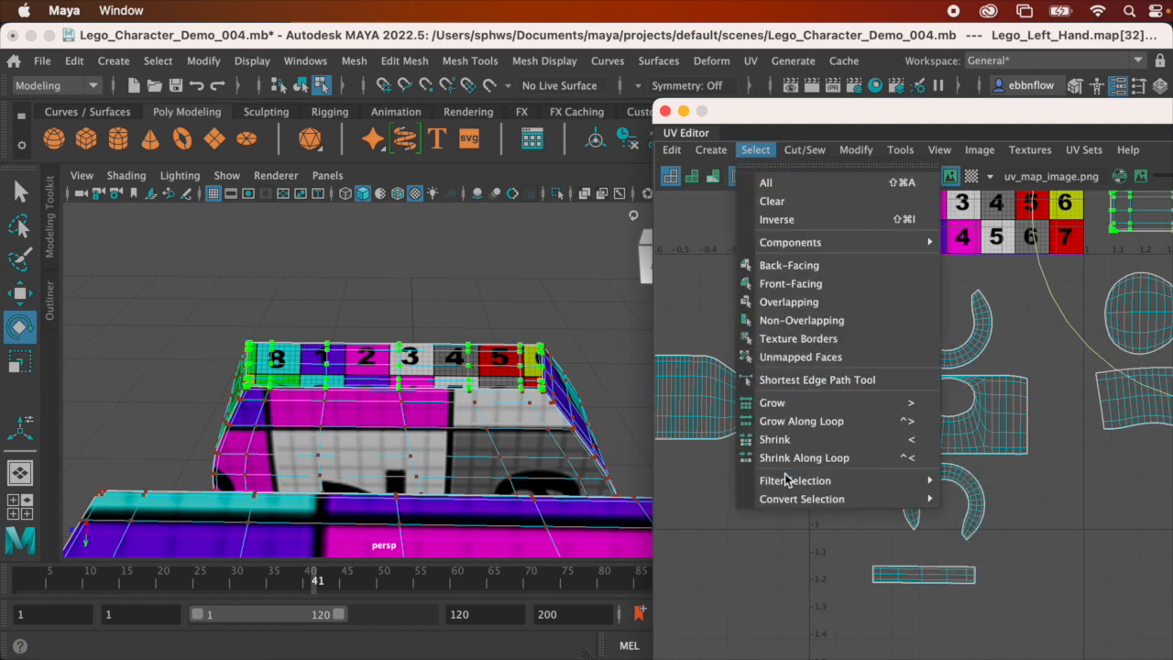
{"action": "mouse_move", "coordinate": [804, 499]}
{"action": "left_click", "coordinate": [1065, 636]}
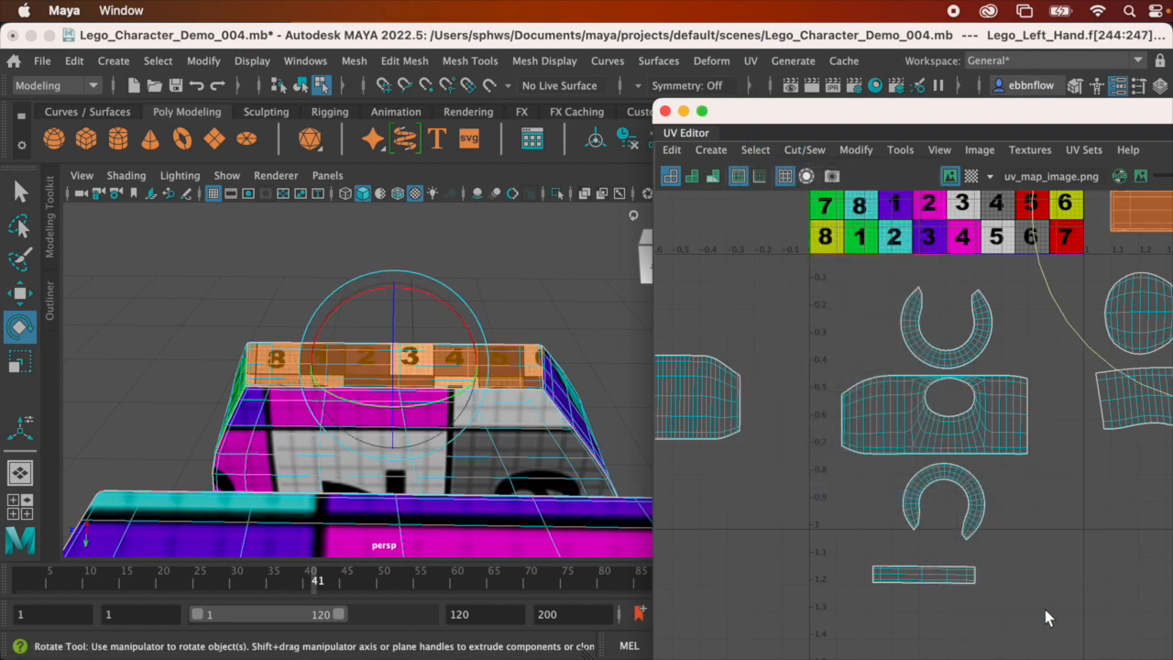
Apply a planar UV projection to the opposite end faces and move the new shell down to the right of the first strip
{"action": "left_click", "coordinate": [750, 60]}
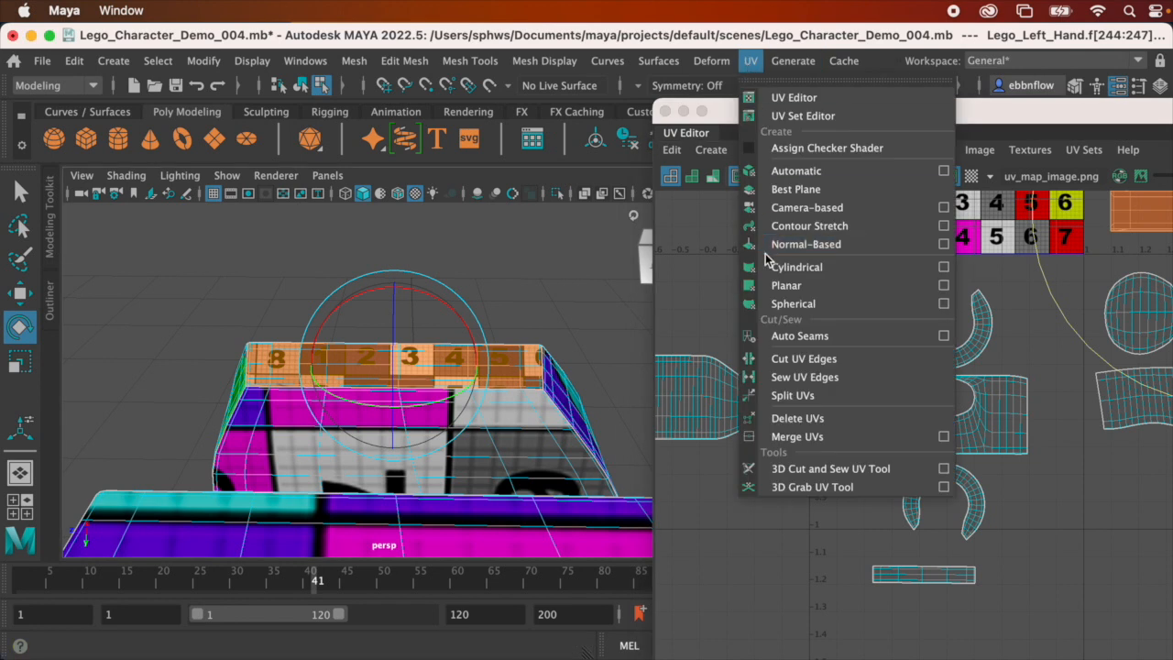
{"action": "left_click", "coordinate": [784, 285]}
{"action": "scroll", "coordinate": [827, 255], "scroll_direction": "down", "scroll_amount": 5}
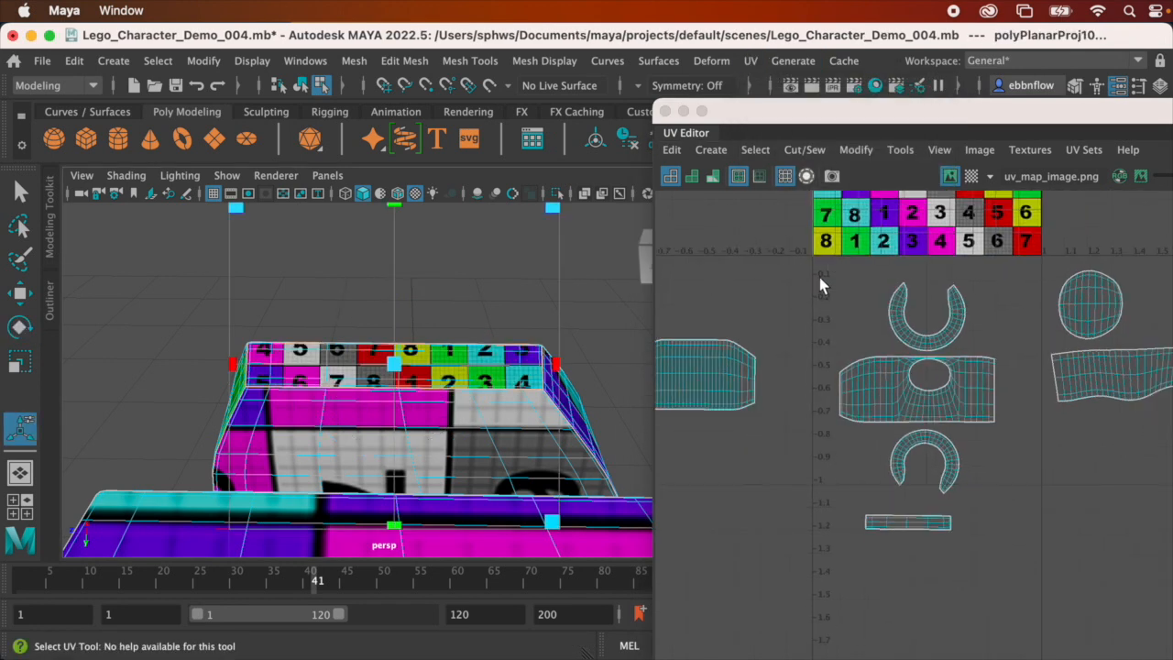
{"action": "left_click_drag", "start_coordinate": [888, 229], "coordinate": [980, 429]}
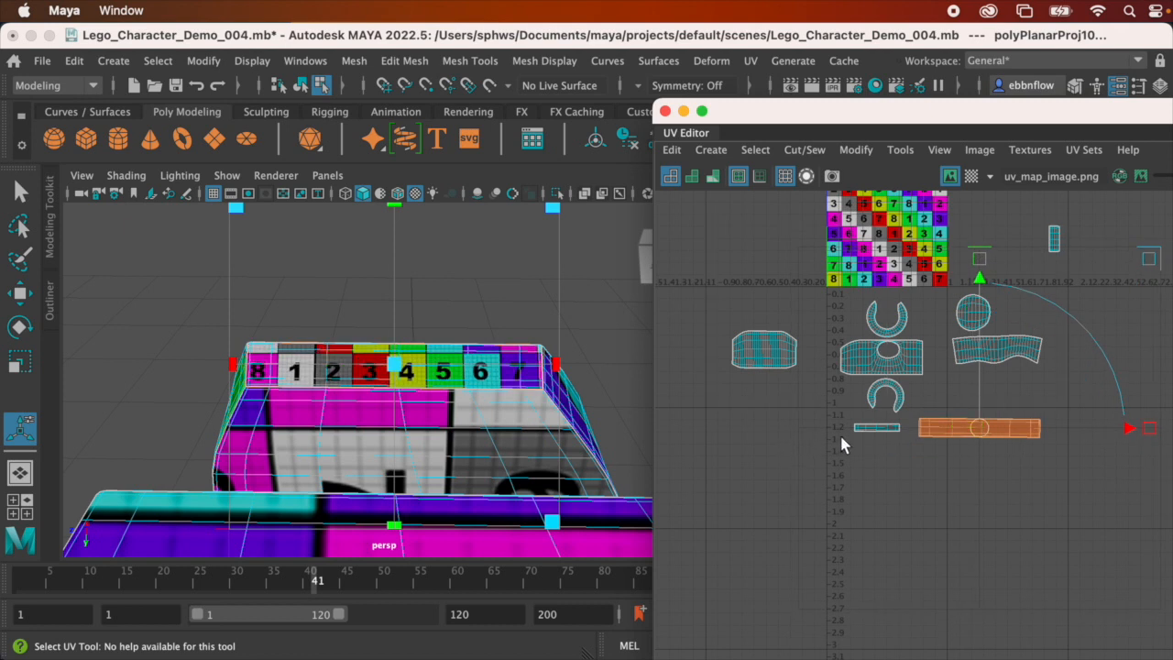
Scale the second strip shell down to about half its size and move it closer to the first strip
{"action": "key", "text": "r"}
{"action": "left_click_drag", "start_coordinate": [981, 425], "coordinate": [888, 418]}
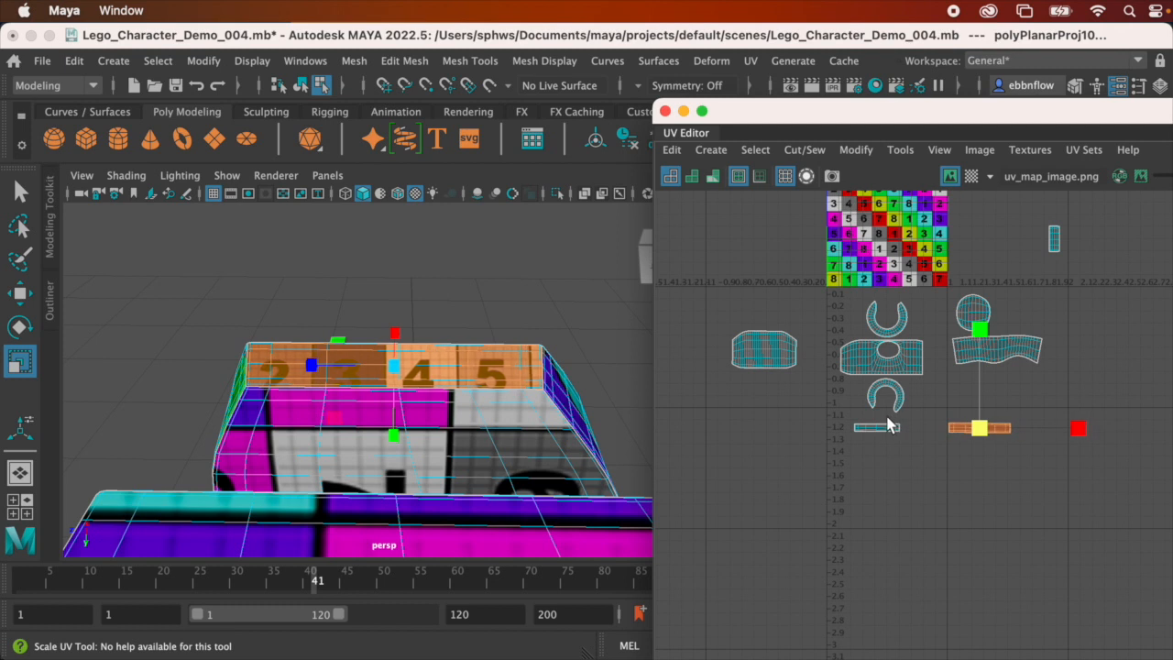
{"action": "key", "text": "w"}
{"action": "left_click_drag", "start_coordinate": [978, 428], "coordinate": [952, 430]}
{"action": "scroll", "coordinate": [410, 376], "scroll_direction": "down", "scroll_amount": 3}
{"action": "left_click_drag", "start_coordinate": [411, 381], "coordinate": [423, 455], "text": "alt"}
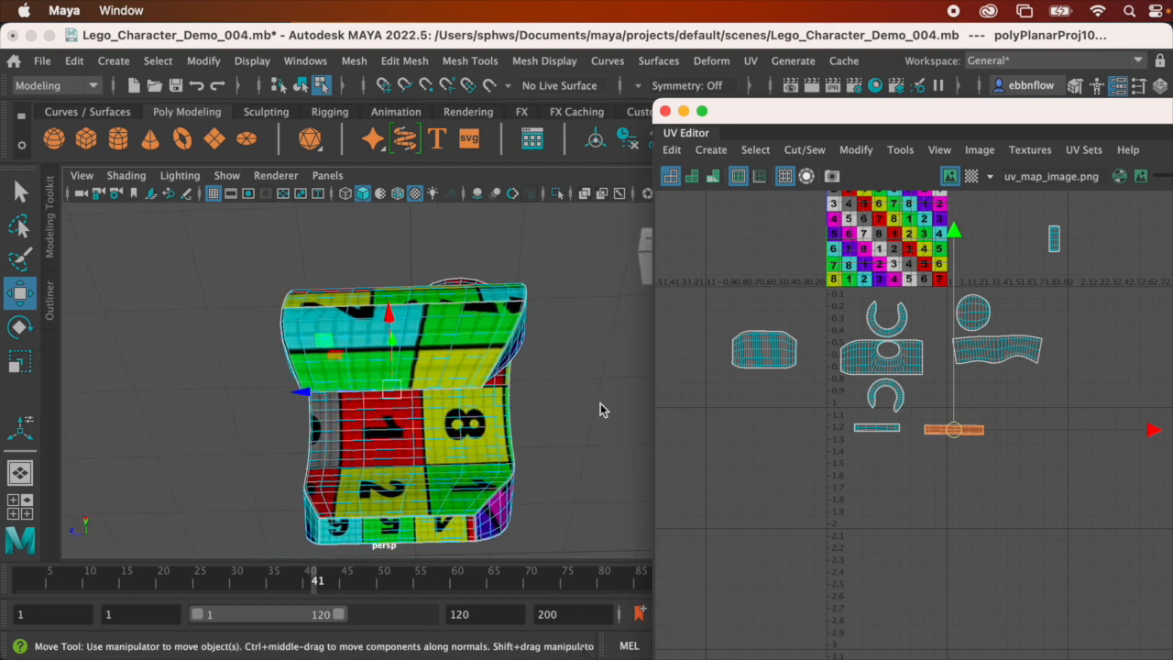
Select all UVs of the small rectangular shell right of the texture tile and move it against the palm shell's right edge
{"action": "right_click_drag", "start_coordinate": [1056, 239], "coordinate": [1105, 235]}
{"action": "left_click_drag", "start_coordinate": [1037, 204], "coordinate": [1085, 282]}
{"action": "left_click_drag", "start_coordinate": [463, 363], "coordinate": [512, 414], "text": "alt"}
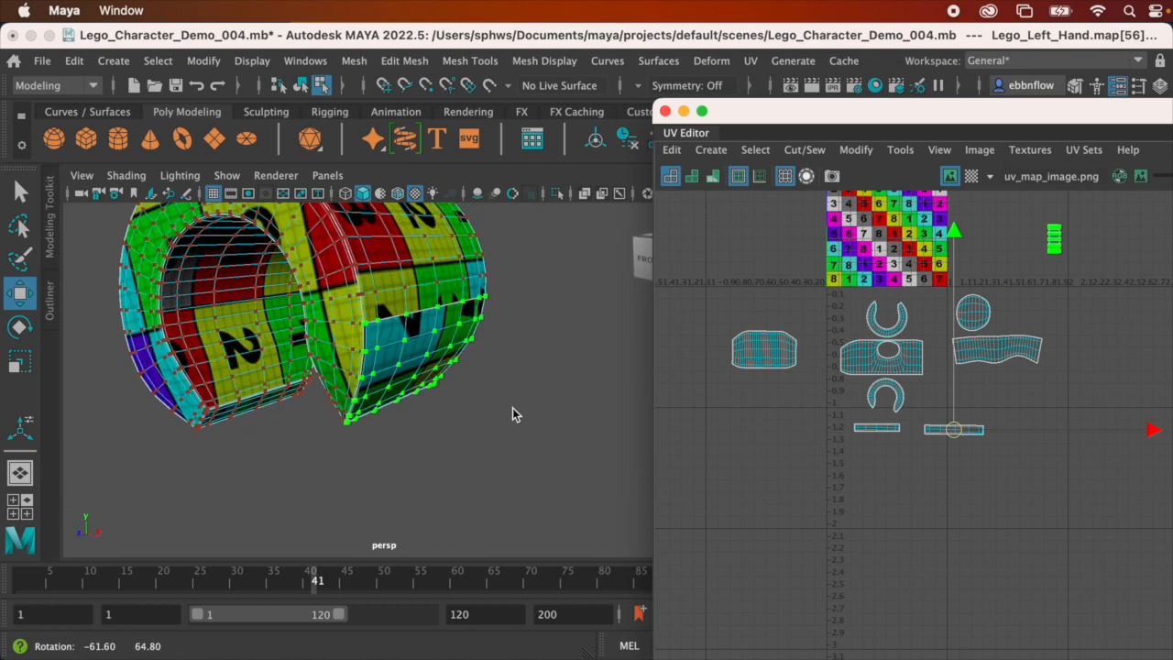
{"action": "mouse_move", "coordinate": [512, 408]}
{"action": "left_mouse_down", "text": "alt"}
{"action": "mouse_move", "coordinate": [403, 385]}
{"action": "mouse_move", "coordinate": [504, 411]}
{"action": "left_mouse_up", "text": "alt"}
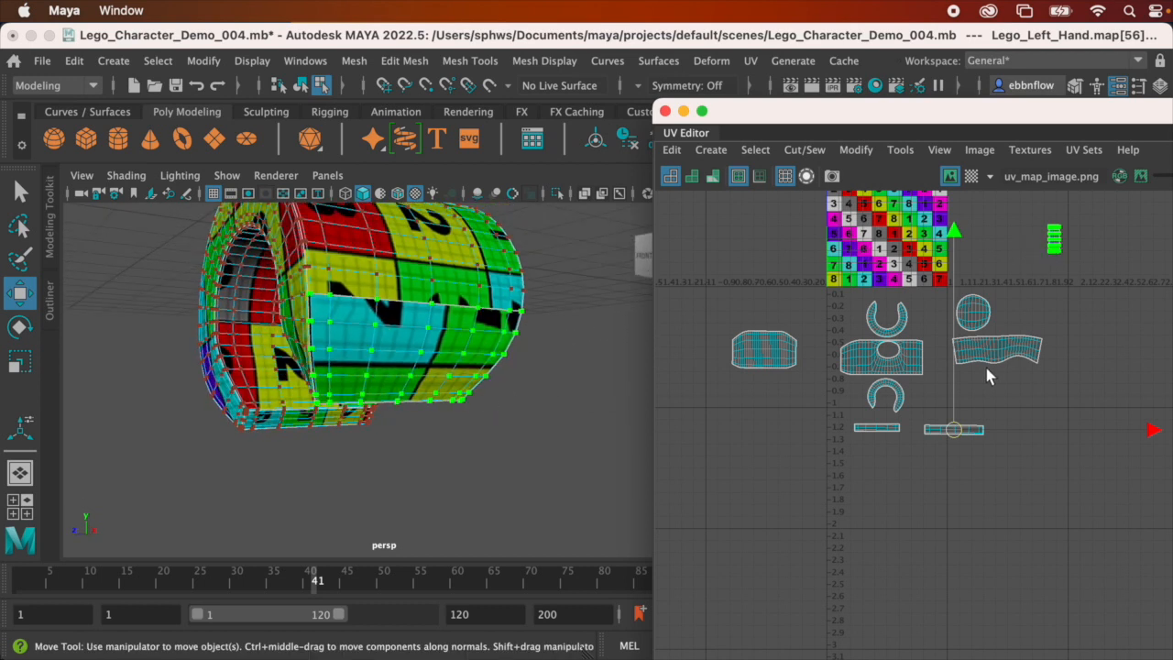
{"action": "left_click", "coordinate": [1054, 239]}
{"action": "left_click_drag", "start_coordinate": [1065, 253], "coordinate": [932, 364]}
{"action": "scroll", "coordinate": [931, 365], "scroll_direction": "up", "scroll_amount": 5}
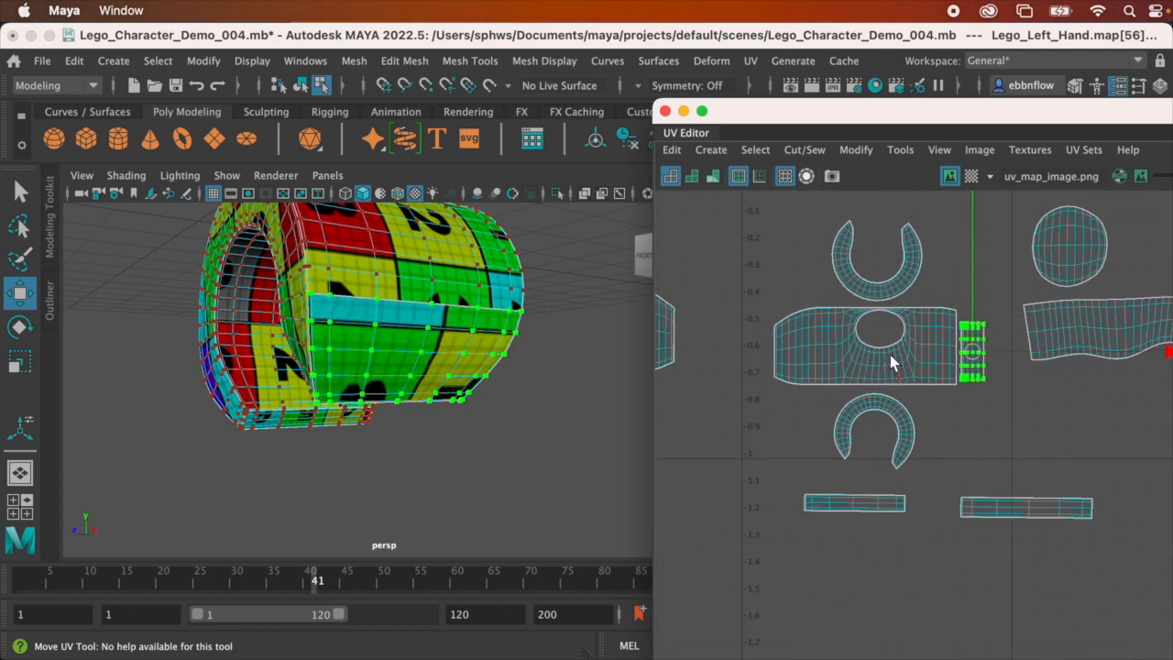
Select the complete UV shells of the palm and the small rectangle against its edge, and convert the selection to faces
{"action": "left_click_drag", "start_coordinate": [752, 318], "coordinate": [988, 368]}
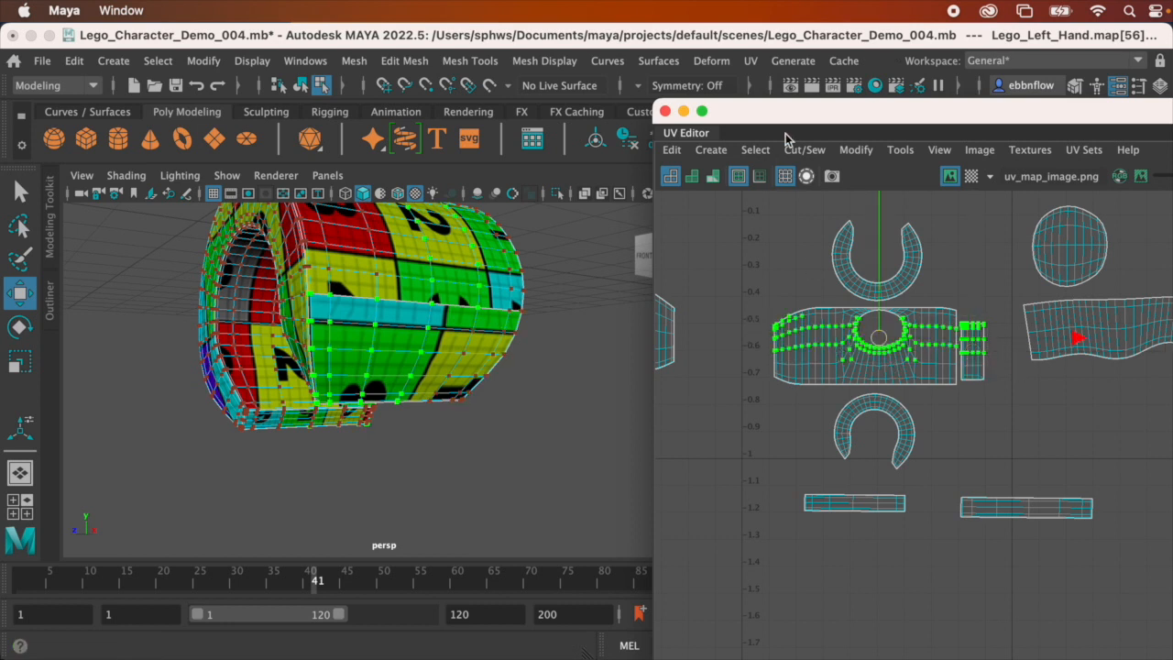
{"action": "left_click", "coordinate": [766, 157]}
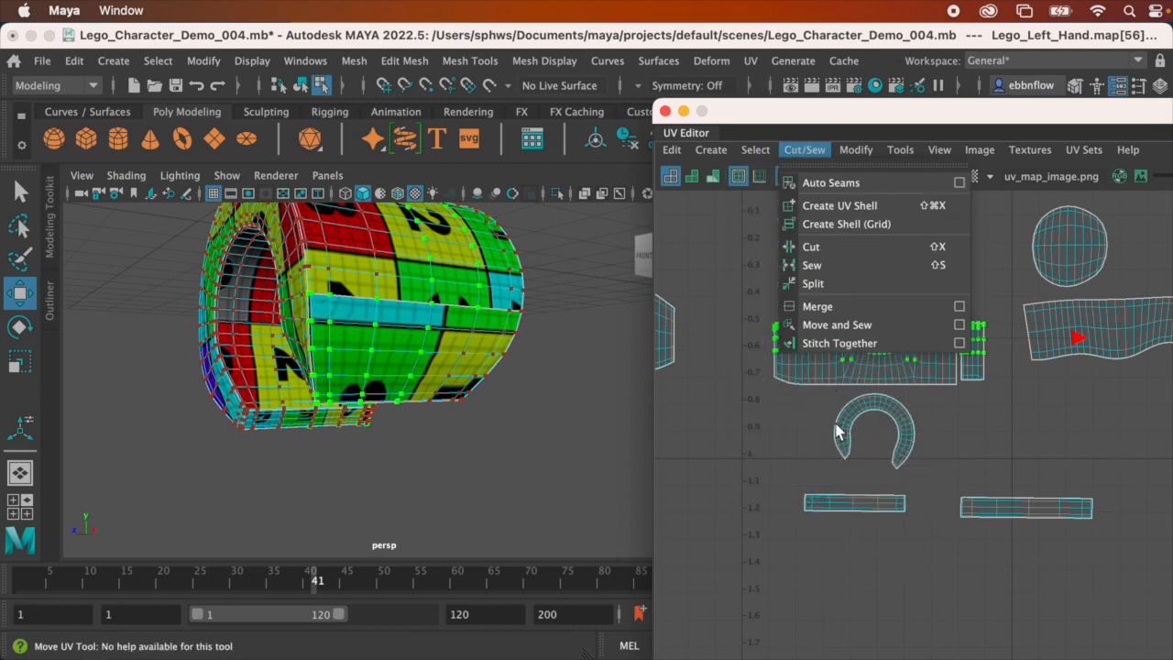
{"action": "mouse_move", "coordinate": [846, 499]}
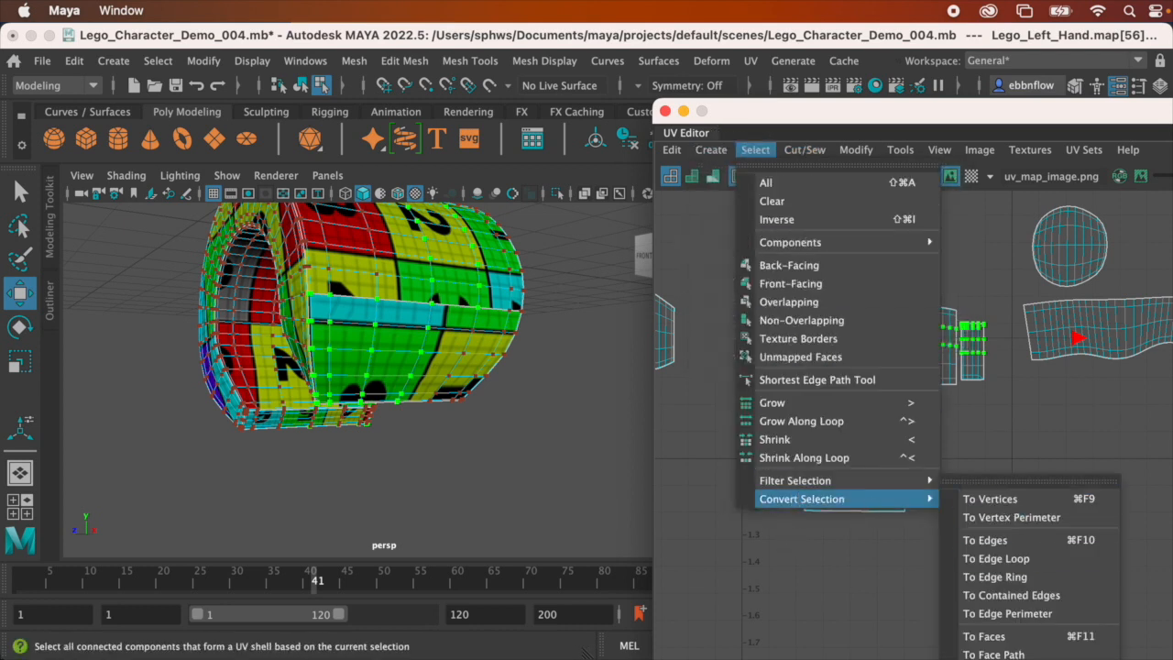
{"action": "left_click", "coordinate": [994, 659]}
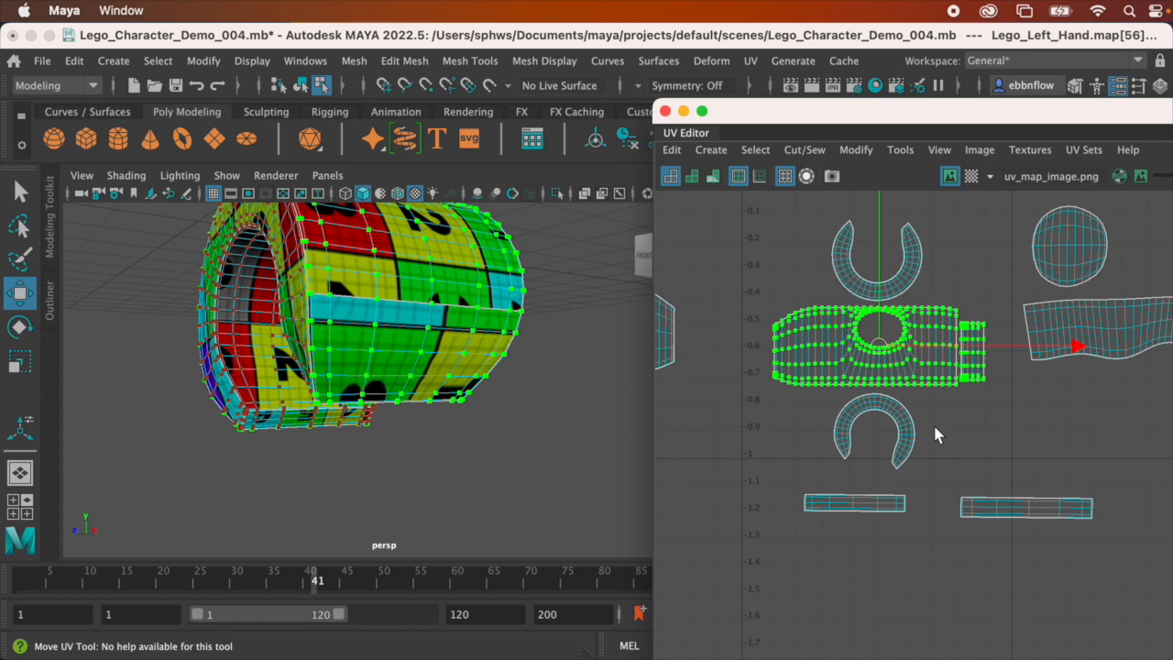
{"action": "left_click", "coordinate": [757, 151]}
{"action": "mouse_move", "coordinate": [869, 504]}
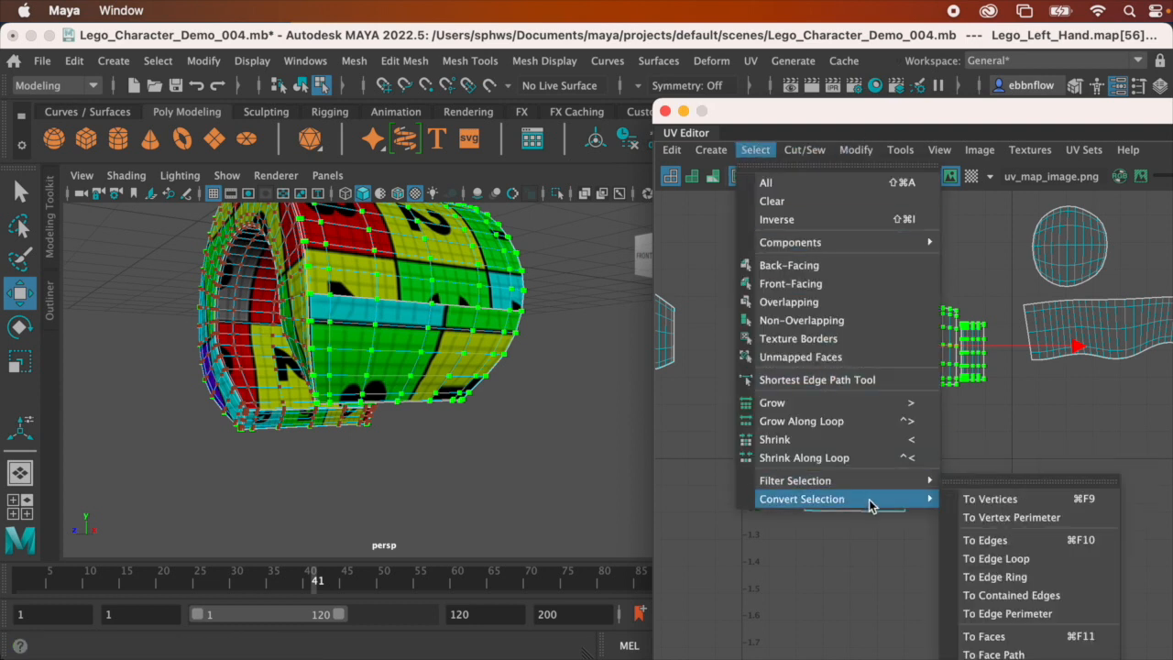
{"action": "left_click", "coordinate": [1055, 636]}
Apply a cylindrical UV projection to the selected outer faces of the hand
{"action": "left_click_drag", "start_coordinate": [479, 370], "coordinate": [564, 254], "text": "alt"}
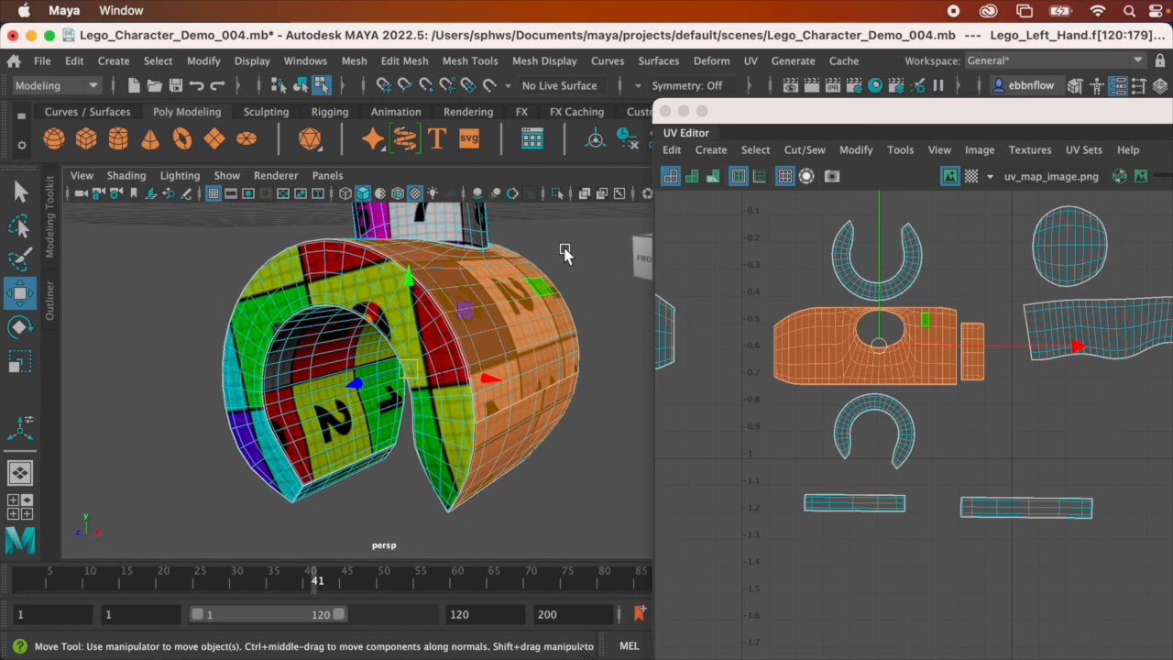
{"action": "left_click", "coordinate": [751, 60]}
{"action": "left_click", "coordinate": [796, 266]}
Rotate the cylindrical projection in the side view by about 90° so its axis runs through the hand's opening
{"action": "left_click_drag", "start_coordinate": [525, 362], "coordinate": [613, 364], "text": "alt"}
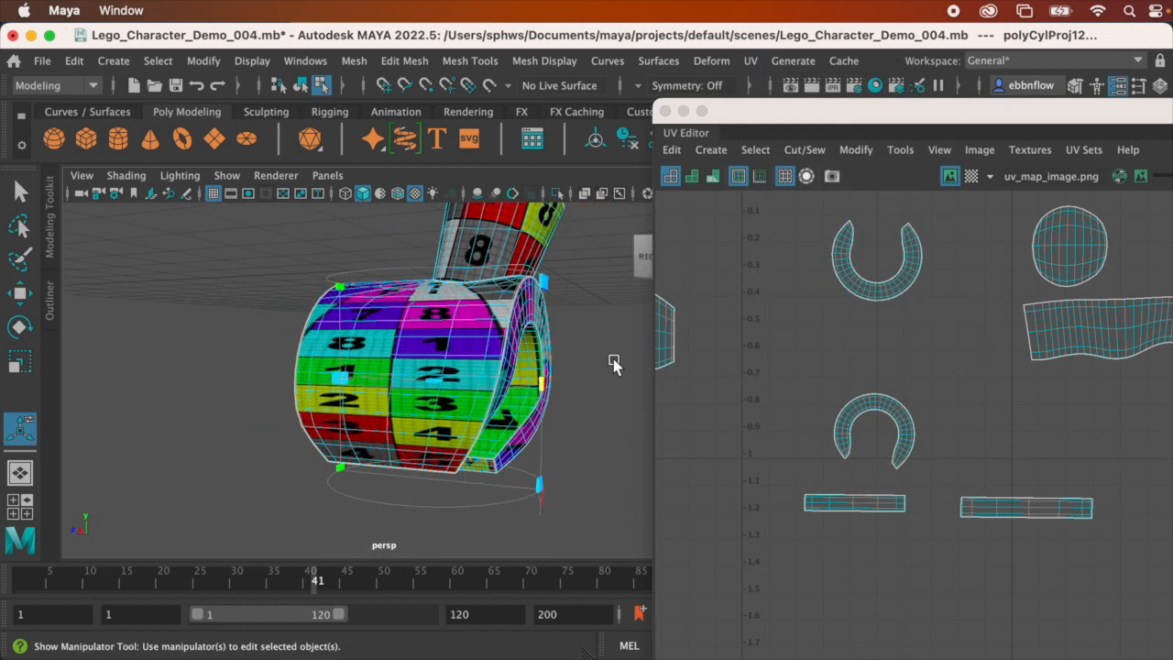
{"action": "left_click", "coordinate": [540, 502]}
{"action": "key", "text": "space"}
{"action": "key", "text": "space"}
{"action": "scroll", "coordinate": [500, 316], "scroll_direction": "up", "scroll_amount": 1}
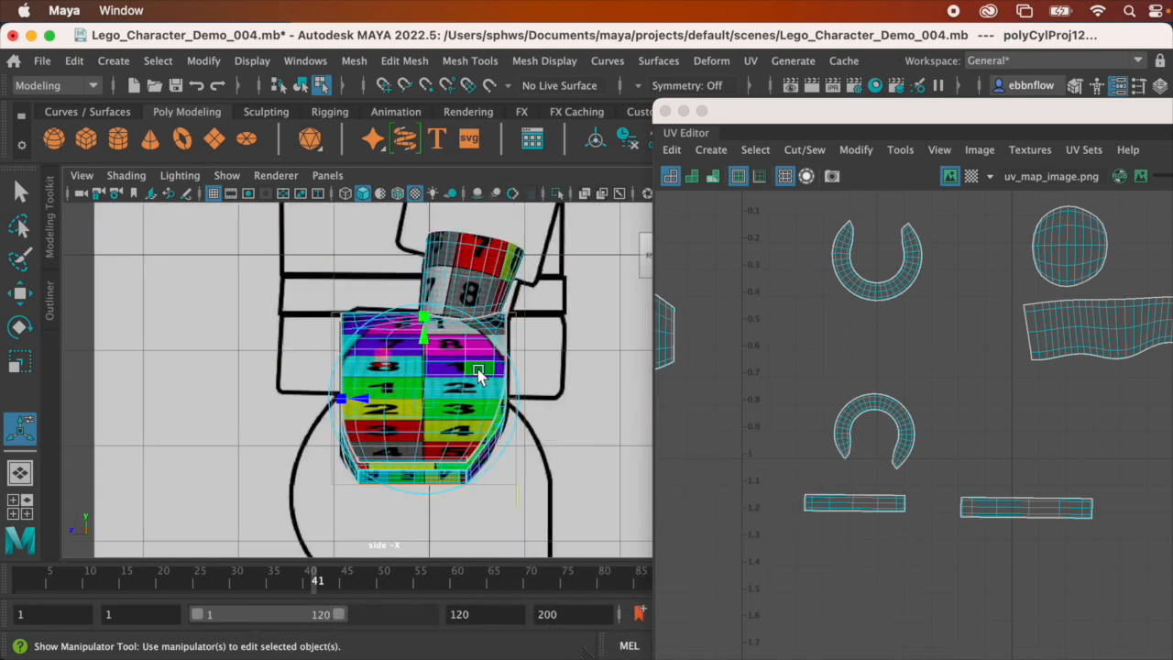
{"action": "scroll", "coordinate": [499, 335], "scroll_direction": "down", "scroll_amount": 3}
{"action": "scroll", "coordinate": [499, 346], "scroll_direction": "up", "scroll_amount": 1}
{"action": "scroll", "coordinate": [500, 346], "scroll_direction": "up", "scroll_amount": 2}
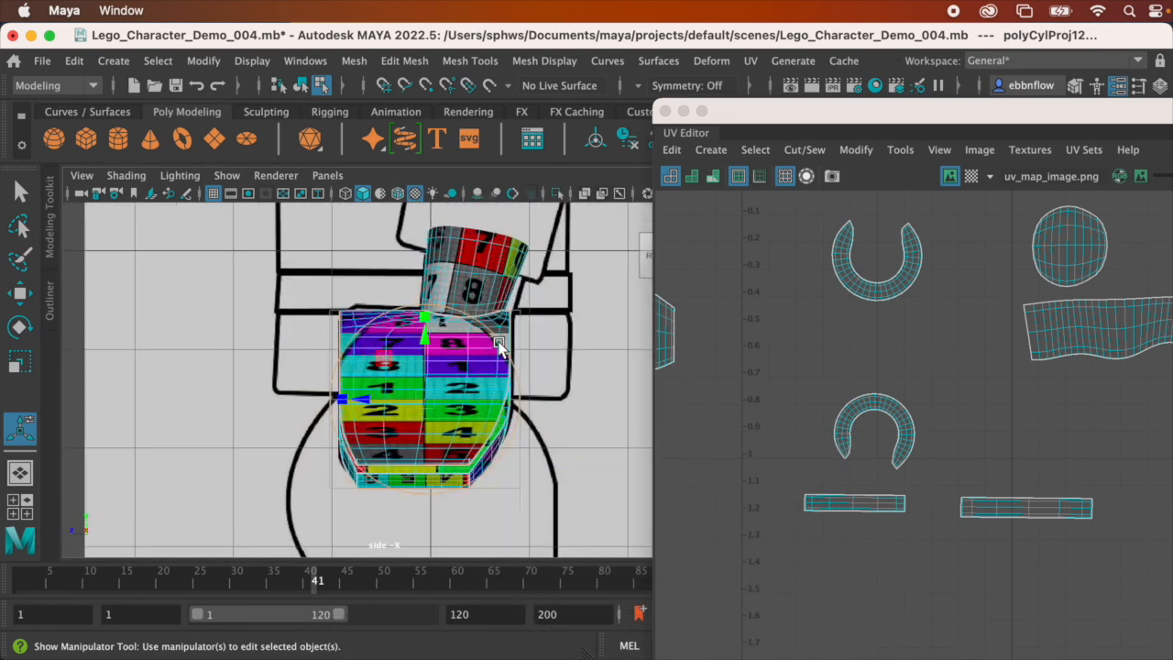
{"action": "left_click_drag", "start_coordinate": [503, 343], "coordinate": [484, 480]}
Rotate the cylindrical projection around the hand's axis, first in the front view and further in perspective, to align it with the gap
{"action": "key", "text": "space"}
{"action": "key", "text": "space"}
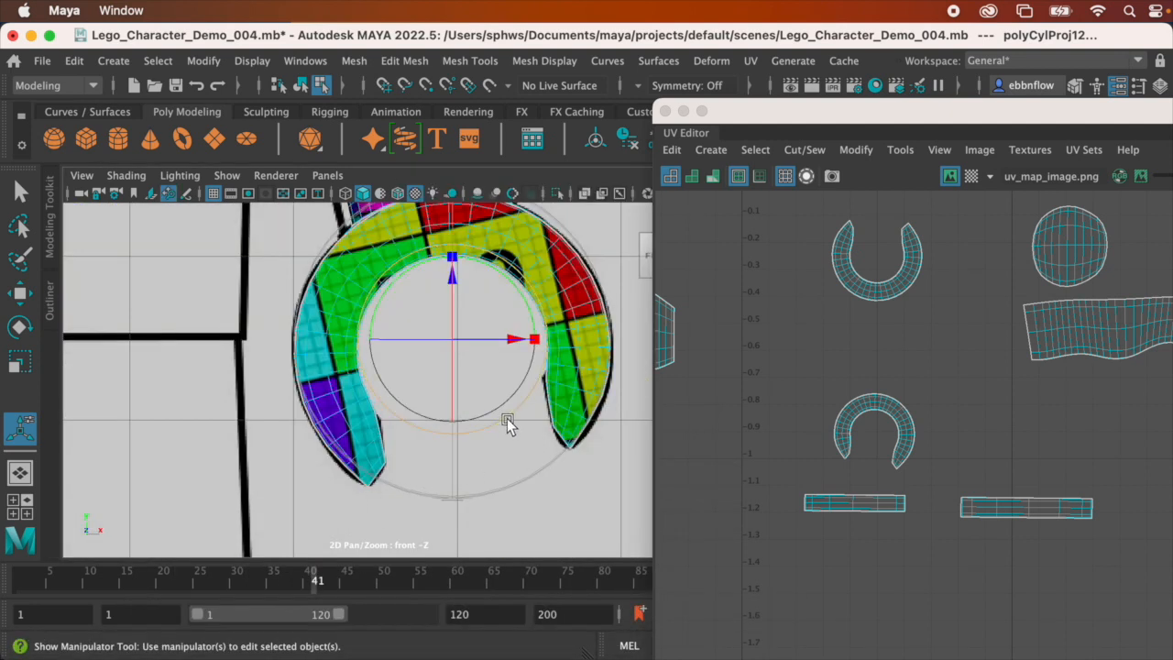
{"action": "left_click", "coordinate": [503, 420]}
{"action": "left_click_drag", "start_coordinate": [508, 416], "coordinate": [425, 411]}
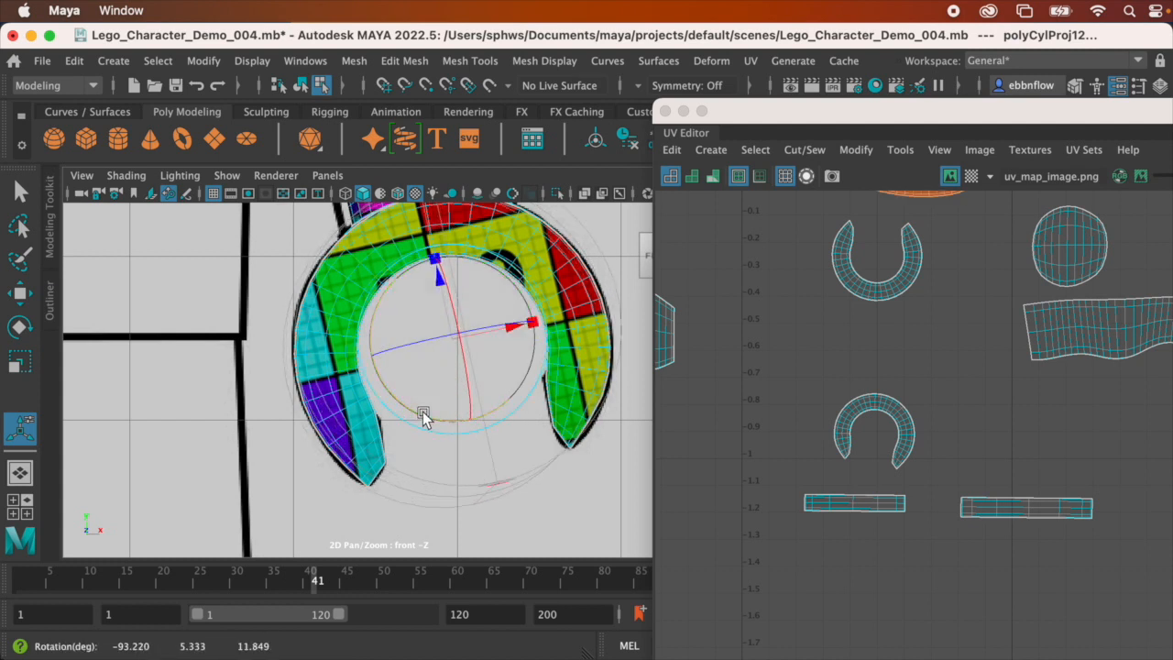
{"action": "key", "text": "space"}
{"action": "key", "text": "space"}
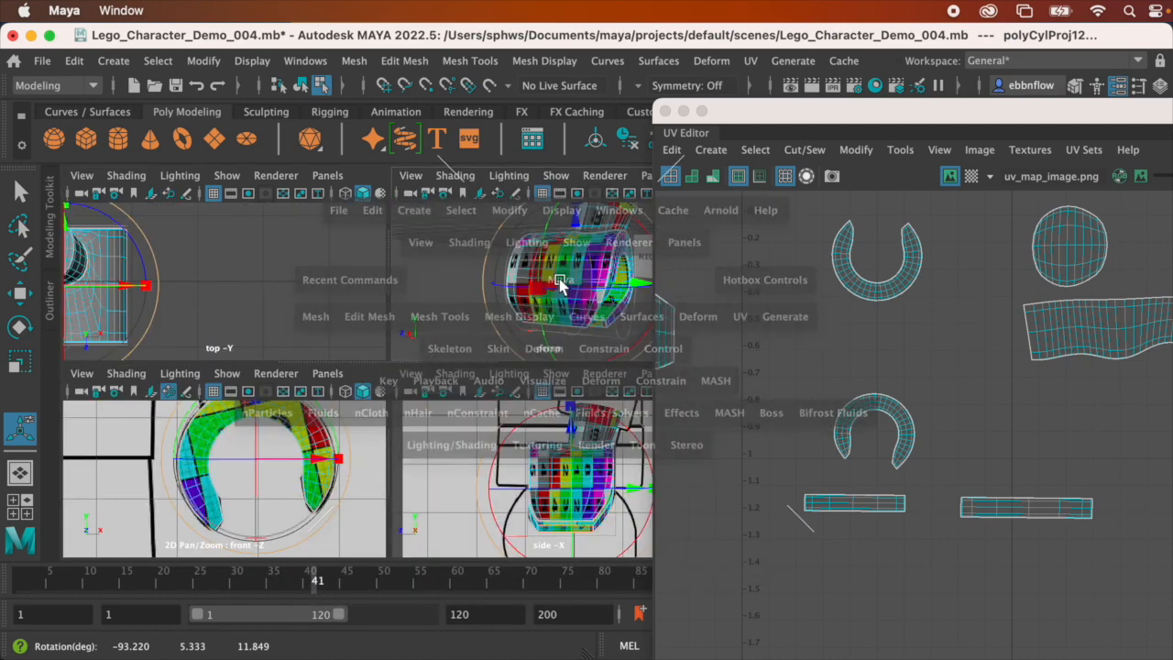
{"action": "middle_click_drag", "start_coordinate": [561, 278], "coordinate": [511, 323], "text": "alt"}
{"action": "left_click_drag", "start_coordinate": [511, 323], "coordinate": [633, 317], "text": "alt"}
{"action": "left_click_drag", "start_coordinate": [474, 412], "coordinate": [453, 406], "text": "alt"}
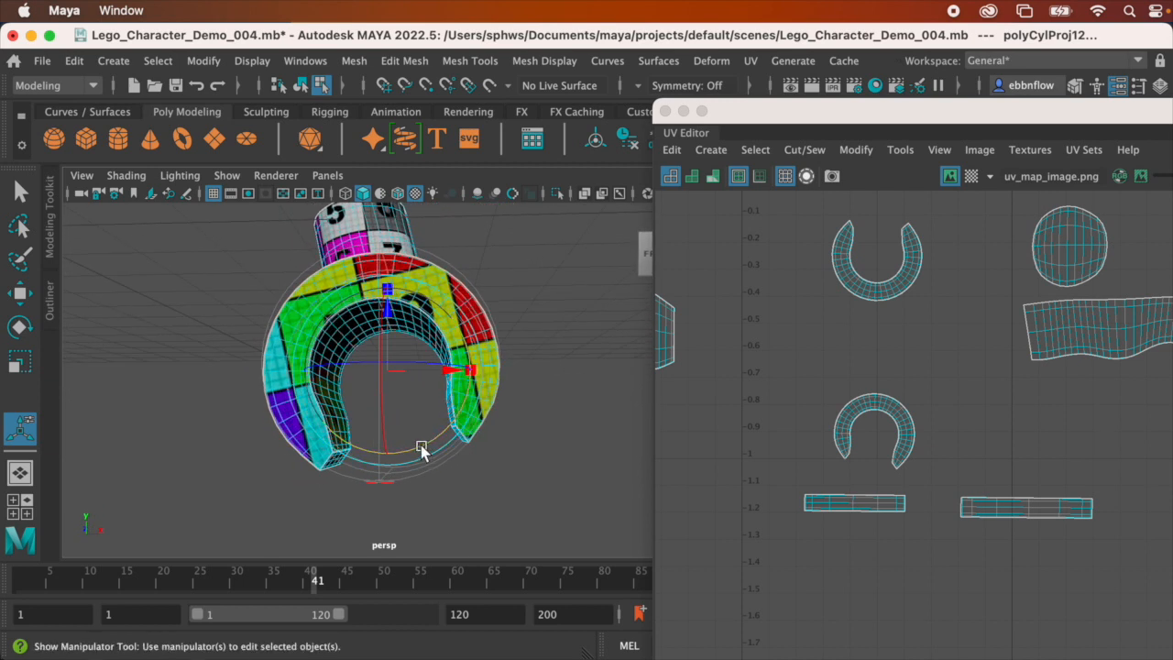
{"action": "left_click_drag", "start_coordinate": [422, 449], "coordinate": [395, 407]}
Select the new hand shell's UVs, squash them vertically to about a third, and move the shell down between the two C-shaped shells
{"action": "scroll", "coordinate": [924, 350], "scroll_direction": "down", "scroll_amount": 4}
{"action": "scroll", "coordinate": [862, 261], "scroll_direction": "down", "scroll_amount": 1}
{"action": "middle_click_drag", "start_coordinate": [862, 262], "coordinate": [810, 423], "text": "alt"}
{"action": "right_click_drag", "start_coordinate": [836, 340], "coordinate": [944, 335]}
{"action": "left_click_drag", "start_coordinate": [743, 218], "coordinate": [959, 408]}
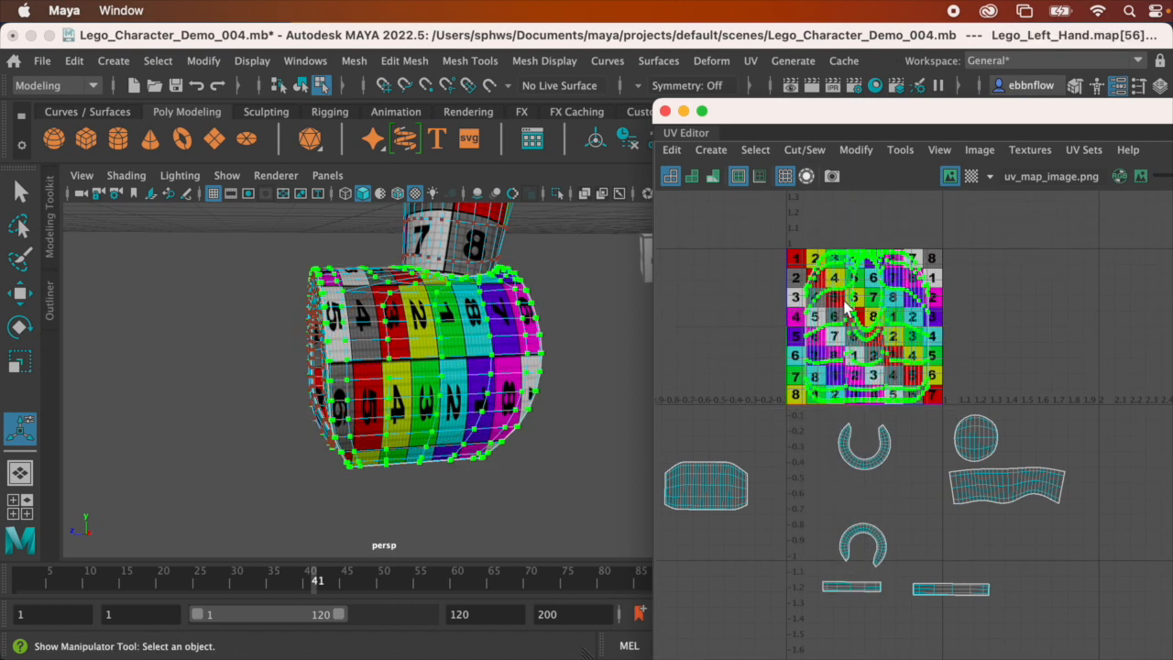
{"action": "key", "text": "r"}
{"action": "middle_click_drag", "start_coordinate": [846, 311], "coordinate": [814, 395], "text": "alt"}
{"action": "left_click_drag", "start_coordinate": [849, 259], "coordinate": [845, 387]}
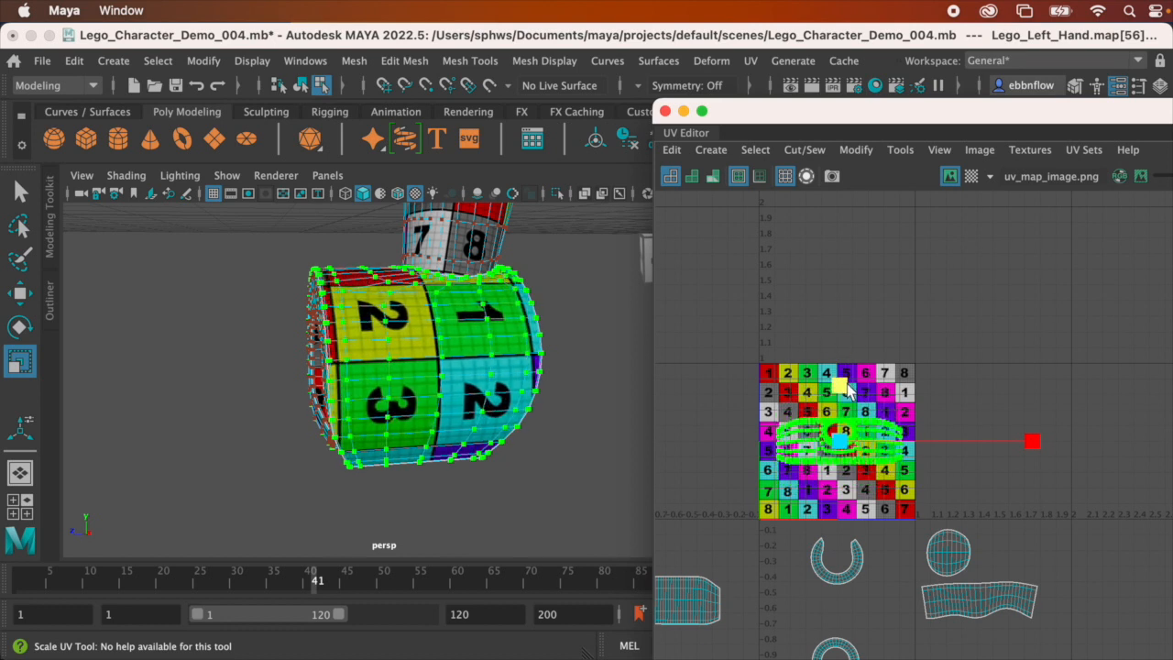
{"action": "left_click_drag", "start_coordinate": [850, 392], "coordinate": [849, 392]}
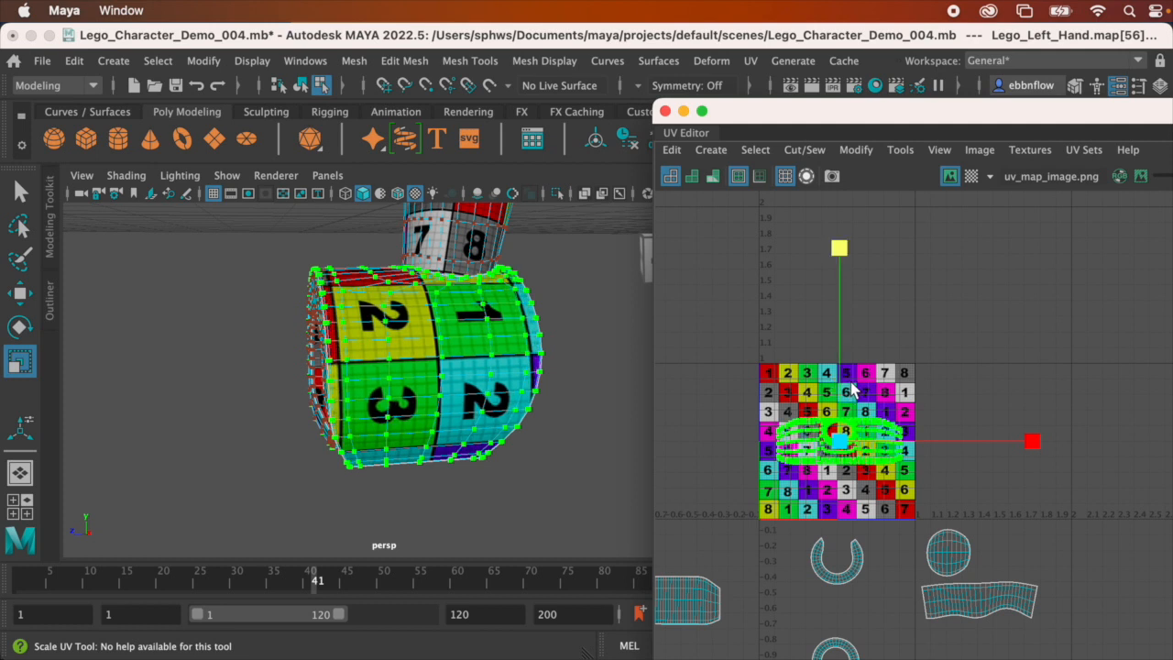
{"action": "key", "text": "w"}
{"action": "left_click_drag", "start_coordinate": [834, 246], "coordinate": [833, 417]}
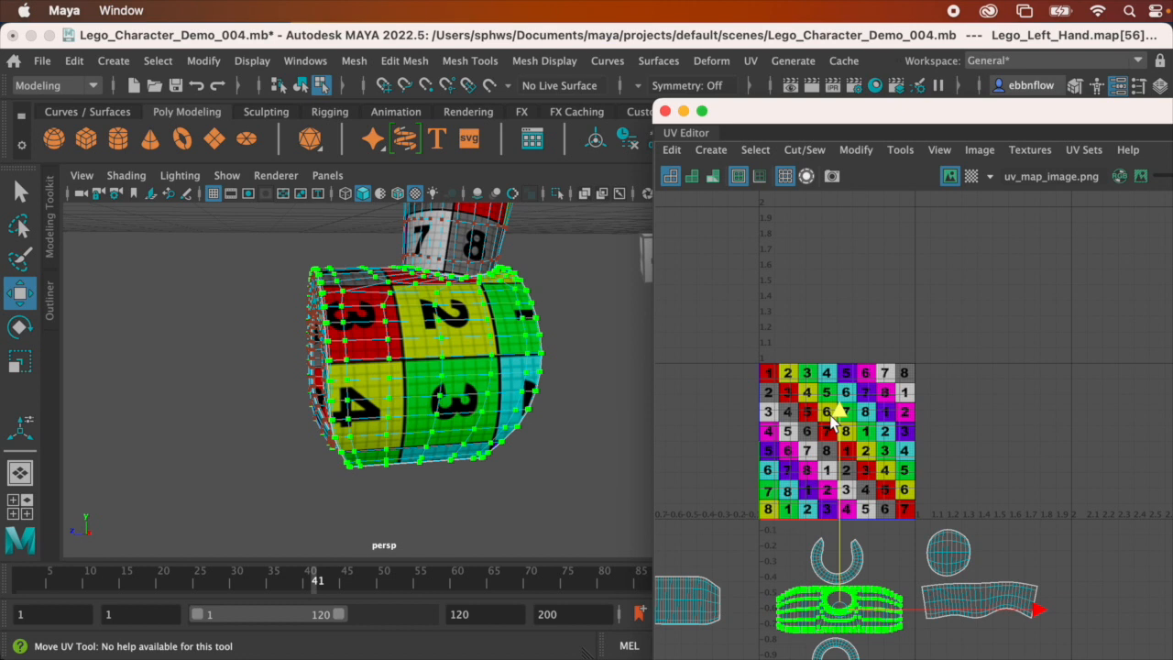
Examine the checker pattern on the hand's inner and outer surfaces and the arrangement of its UV shells
{"action": "scroll", "coordinate": [824, 516], "scroll_direction": "up", "scroll_amount": 1}
{"action": "middle_click_drag", "start_coordinate": [824, 516], "coordinate": [909, 364], "text": "alt"}
{"action": "left_click_drag", "start_coordinate": [443, 397], "coordinate": [561, 357], "text": "alt"}
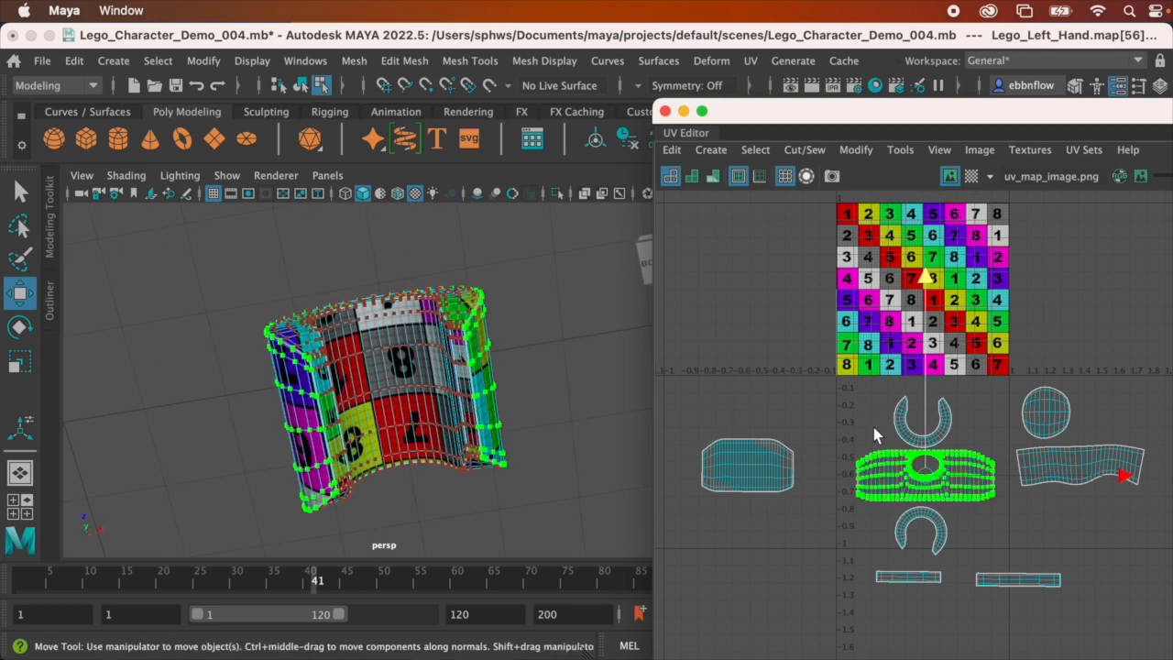
{"action": "scroll", "coordinate": [874, 427], "scroll_direction": "down", "scroll_amount": 1}
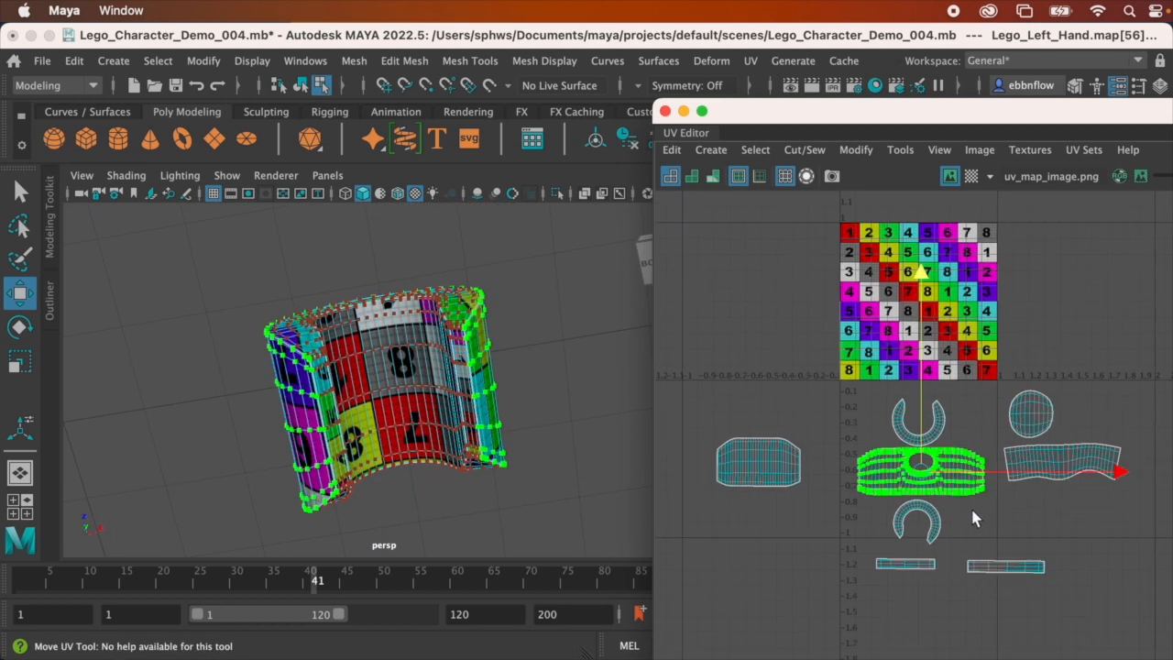
{"action": "scroll", "coordinate": [970, 511], "scroll_direction": "up", "scroll_amount": 1}
{"action": "scroll", "coordinate": [939, 548], "scroll_direction": "up", "scroll_amount": 1}
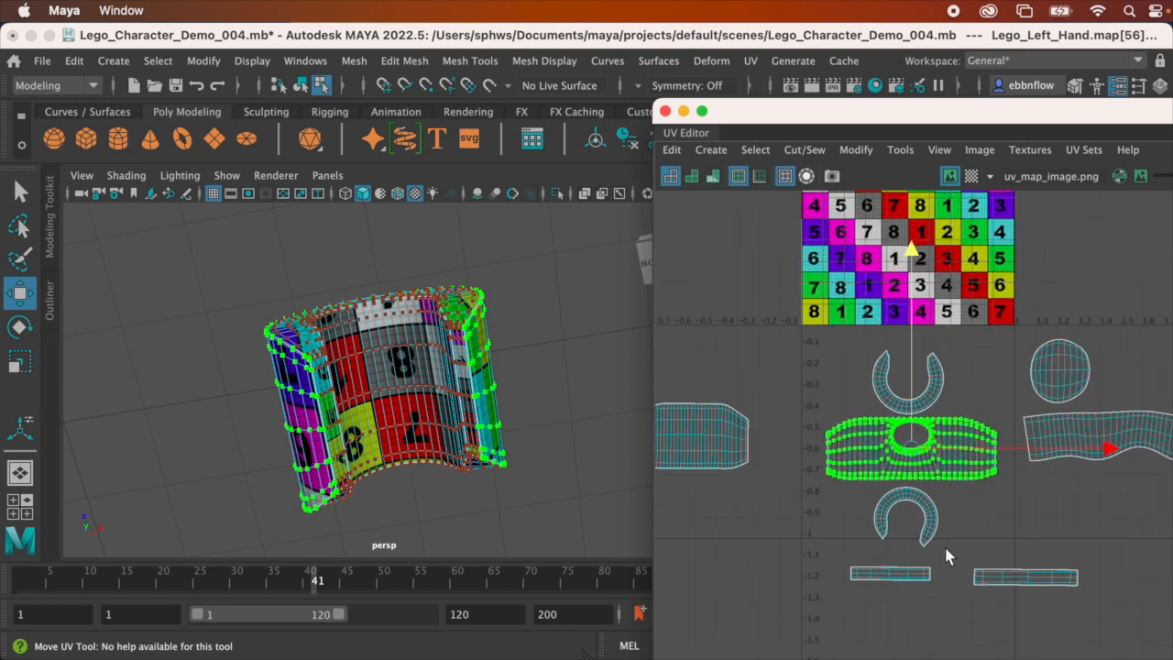
{"action": "scroll", "coordinate": [944, 550], "scroll_direction": "up", "scroll_amount": 3}
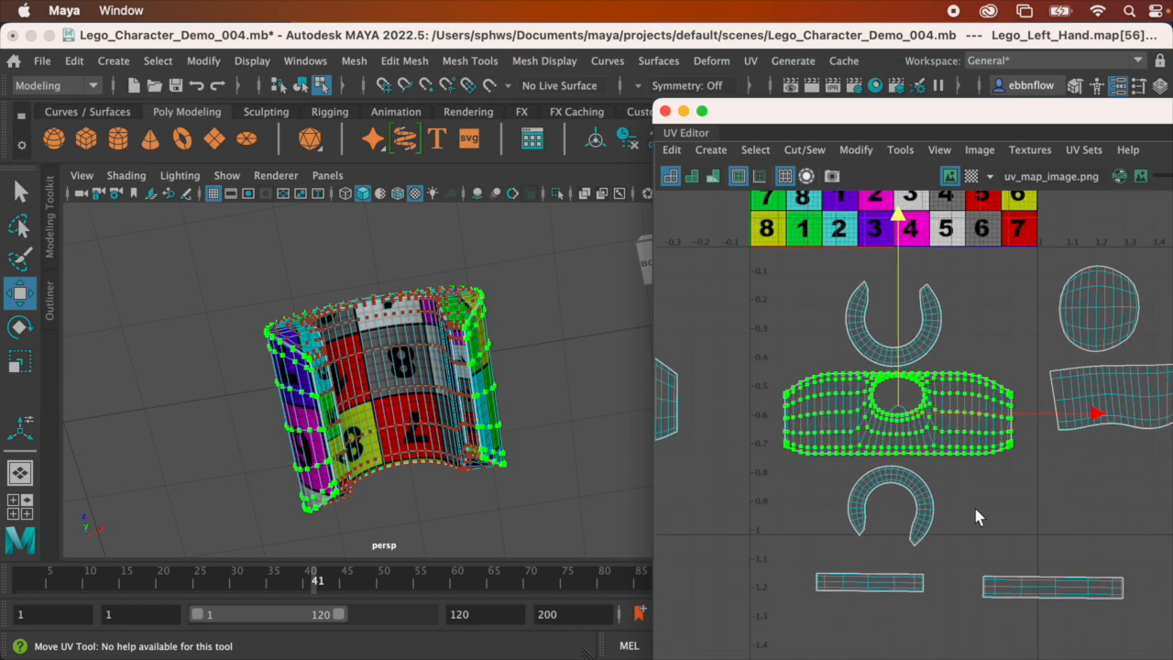
{"action": "scroll", "coordinate": [973, 504], "scroll_direction": "down", "scroll_amount": 2}
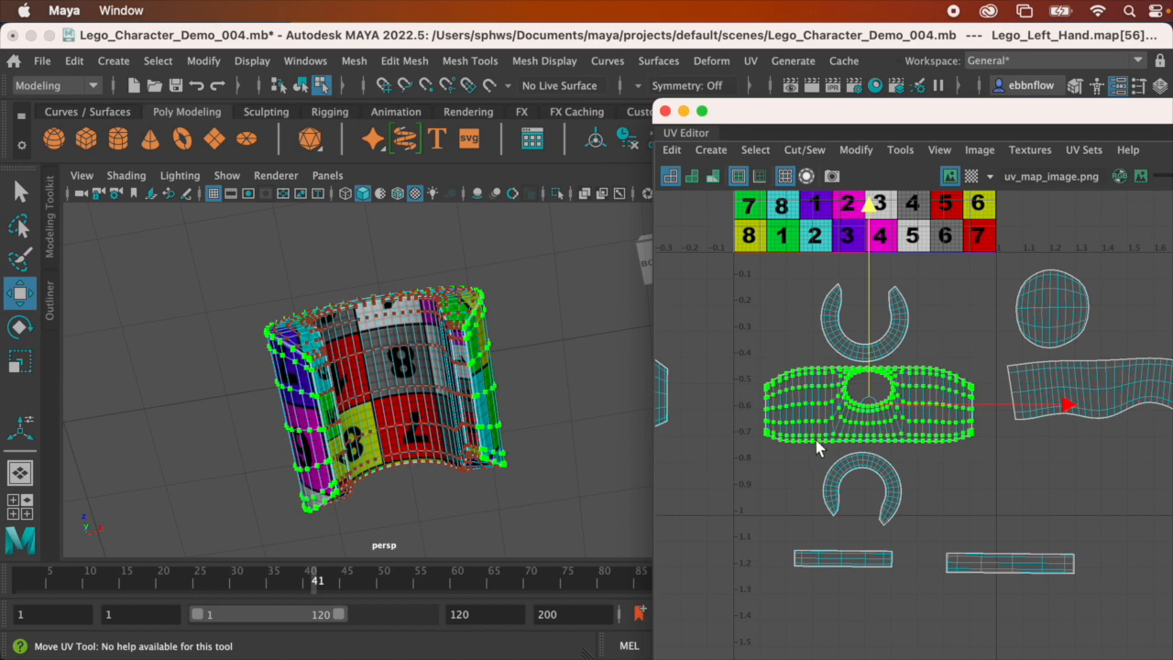
{"action": "left_click_drag", "start_coordinate": [482, 357], "coordinate": [434, 458], "text": "alt"}
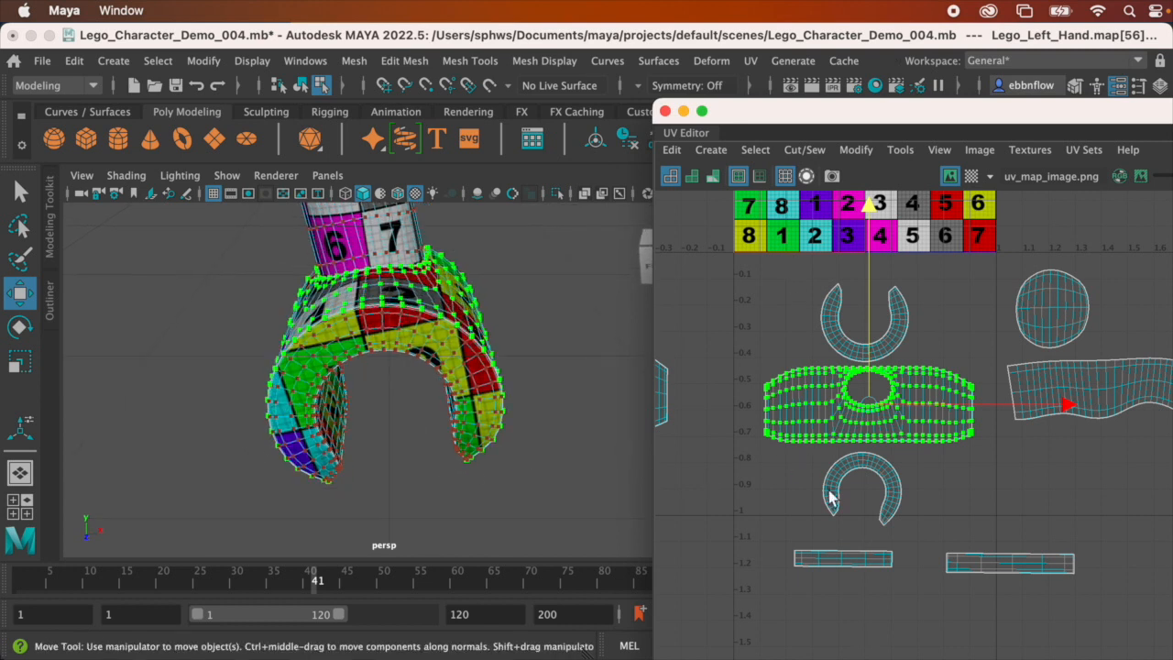
Select the lower C-shaped shell's UVs and scale them up slightly in proportion
{"action": "left_click_drag", "start_coordinate": [810, 449], "coordinate": [931, 539]}
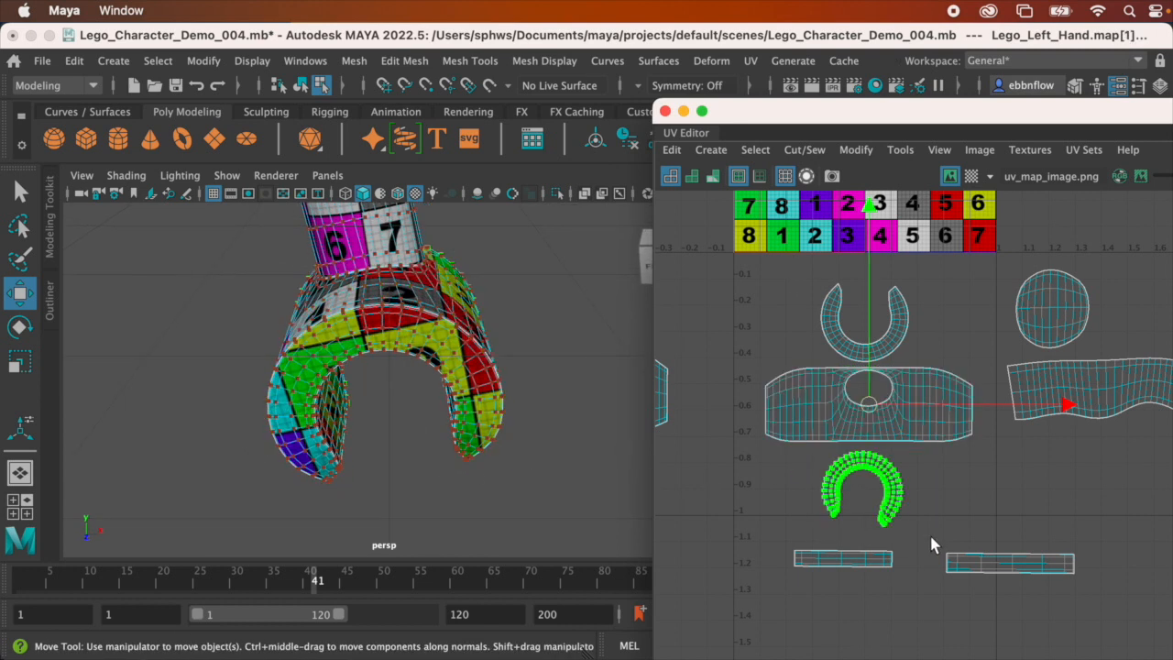
{"action": "key", "text": "e"}
{"action": "key", "text": "r"}
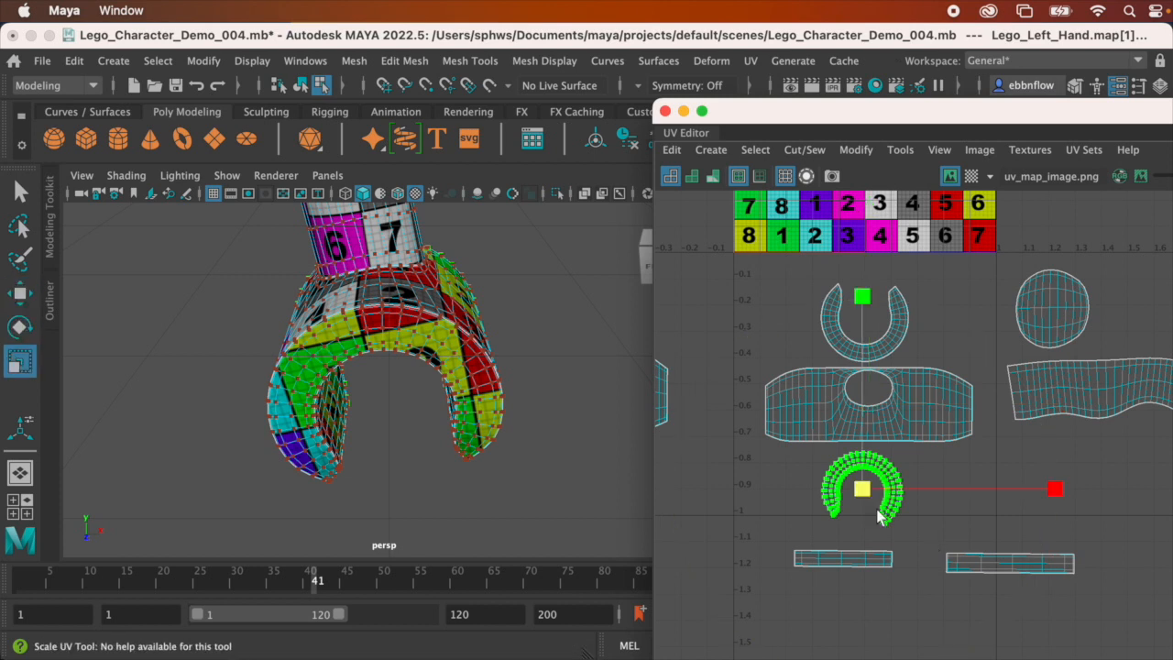
{"action": "left_click_drag", "start_coordinate": [866, 495], "coordinate": [876, 495]}
{"action": "left_click_drag", "start_coordinate": [471, 383], "coordinate": [503, 410], "text": "alt"}
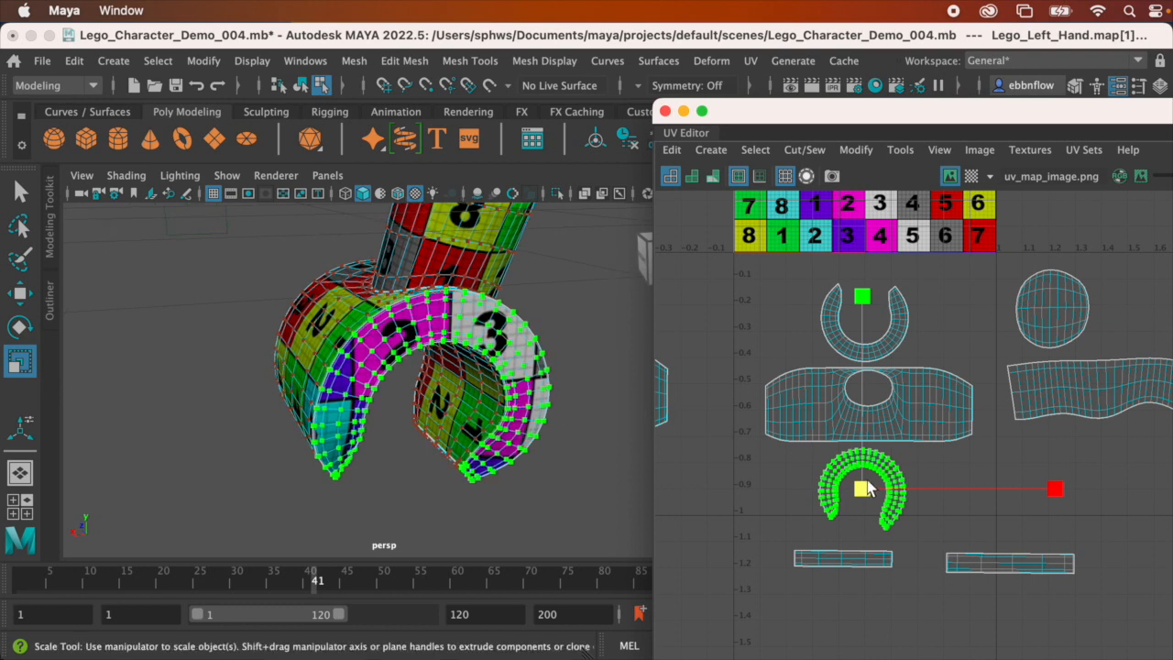
Scale the upper C-shaped shell up slightly to match the palm's checker size and move it a little up from the palm shell
{"action": "left_click_drag", "start_coordinate": [798, 282], "coordinate": [905, 353]}
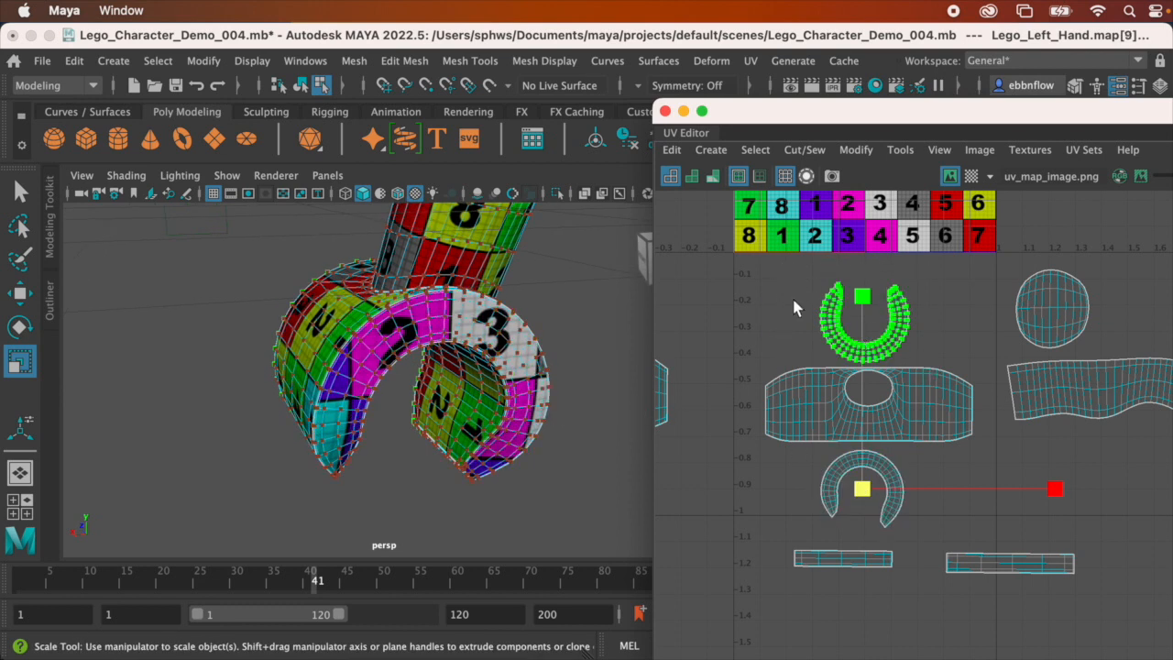
{"action": "key", "text": "e"}
{"action": "key", "text": "r"}
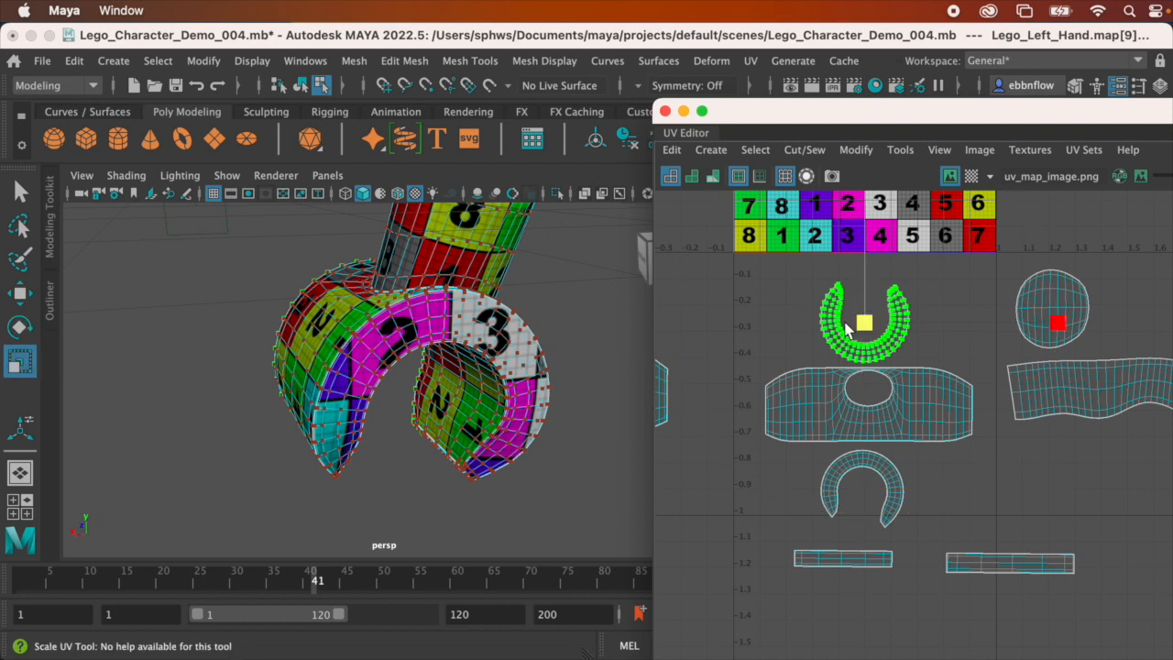
{"action": "left_click_drag", "start_coordinate": [456, 325], "coordinate": [637, 312], "text": "alt"}
{"action": "left_click_drag", "start_coordinate": [867, 323], "coordinate": [873, 324]}
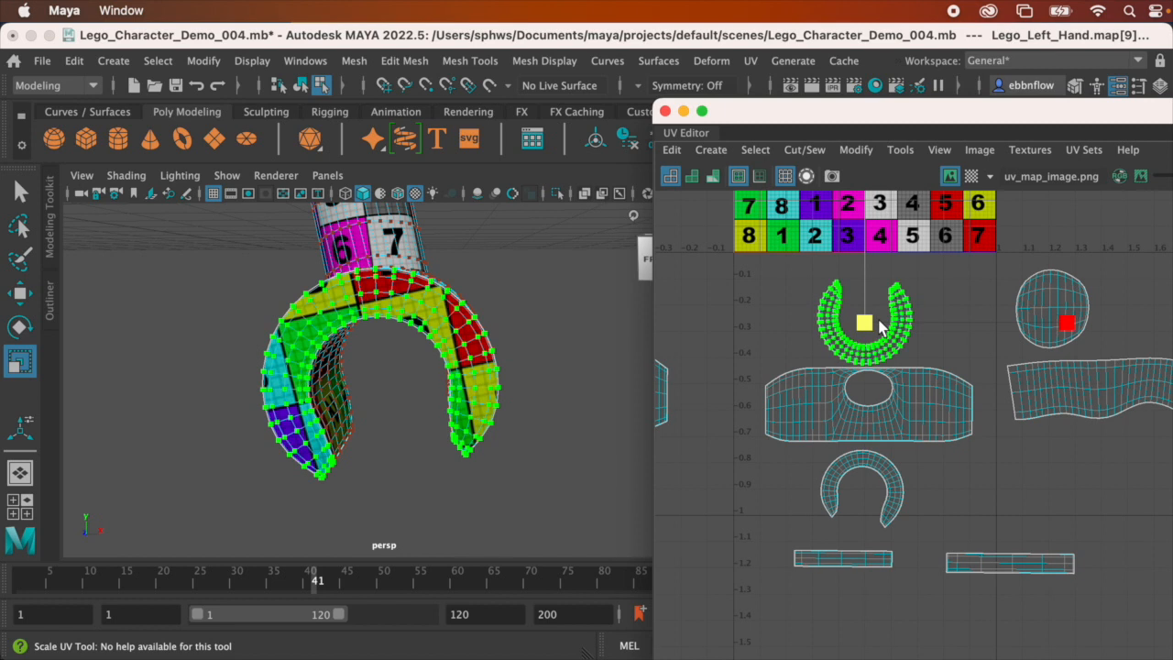
{"action": "left_click_drag", "start_coordinate": [465, 284], "coordinate": [454, 348], "text": "alt"}
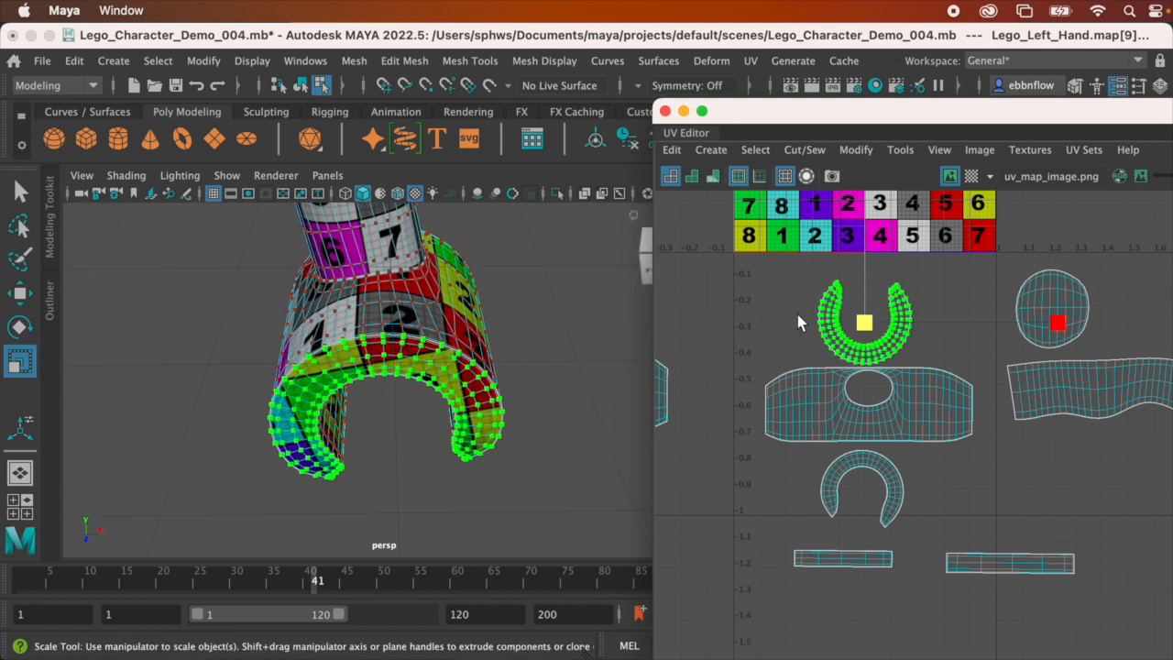
{"action": "mouse_move", "coordinate": [869, 328]}
{"action": "left_mouse_down"}
{"action": "mouse_move", "coordinate": [882, 331]}
{"action": "mouse_move", "coordinate": [868, 314]}
{"action": "left_mouse_up"}
{"action": "key", "text": "w"}
Select the lower C-shaped shell again and enlarge it to about the same size as the upper one
{"action": "left_click_drag", "start_coordinate": [817, 452], "coordinate": [931, 530]}
{"action": "left_click_drag", "start_coordinate": [394, 349], "coordinate": [236, 332], "text": "alt"}
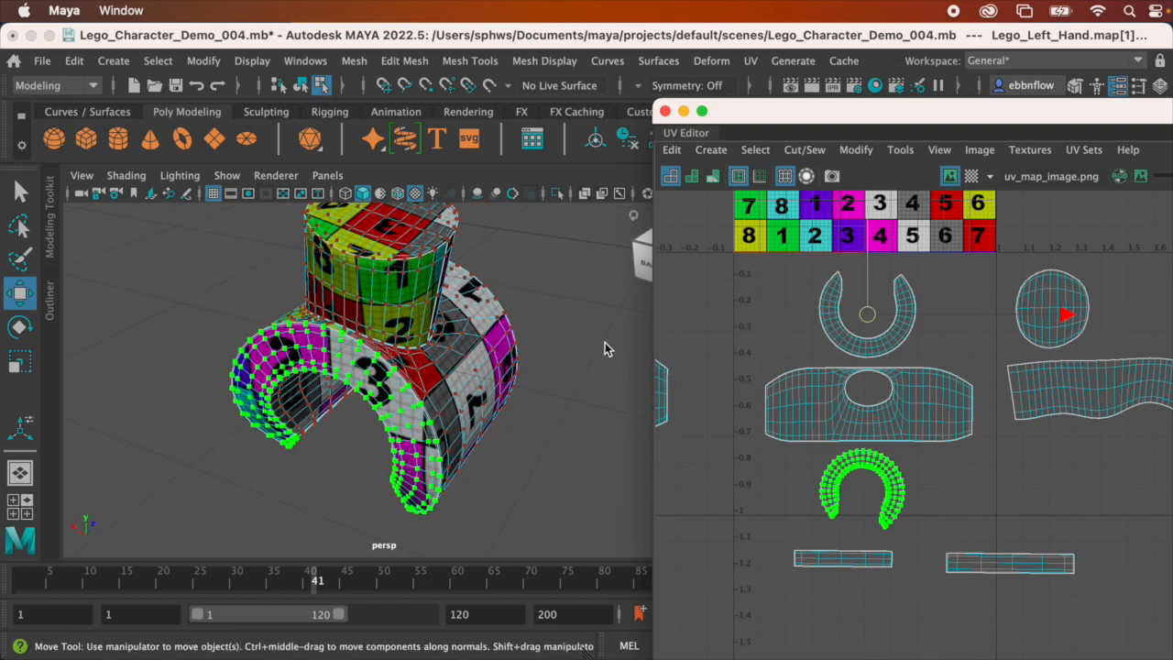
{"action": "key", "text": "e"}
{"action": "key", "text": "r"}
{"action": "mouse_move", "coordinate": [867, 496]}
{"action": "left_mouse_down"}
{"action": "mouse_move", "coordinate": [899, 498]}
{"action": "mouse_move", "coordinate": [878, 497]}
{"action": "left_mouse_up"}
{"action": "key", "text": "w"}
{"action": "left_click_drag", "start_coordinate": [337, 393], "coordinate": [337, 322], "text": "alt"}
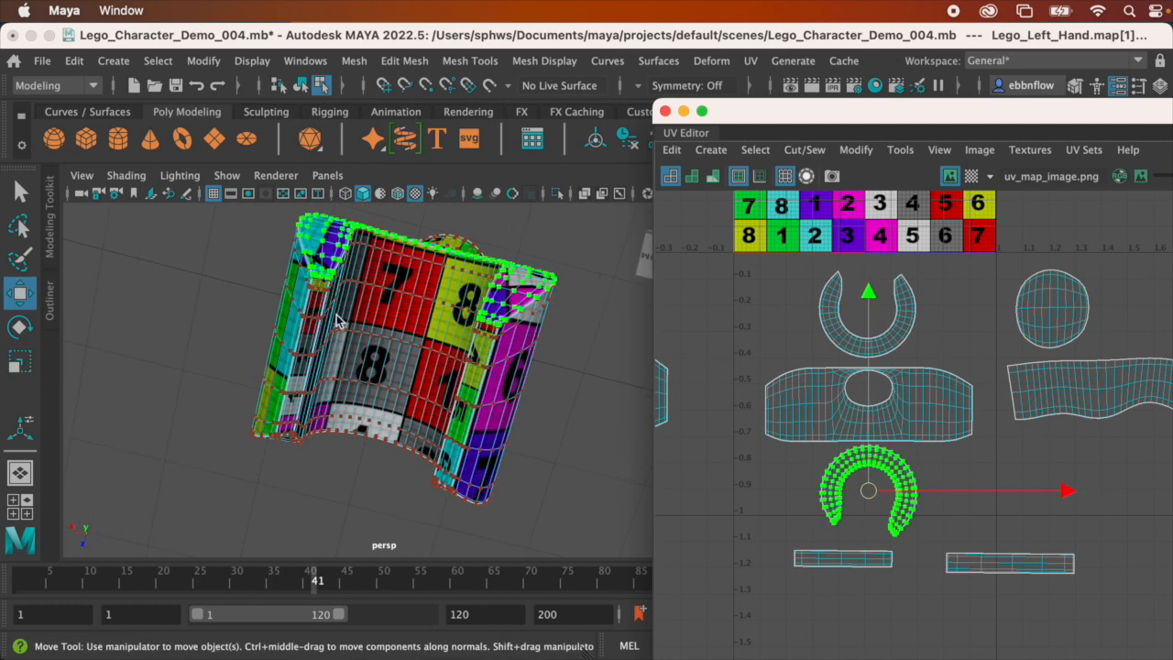
Select the left narrow strip shell below the C-shapes and scale it down uniformly to a little over half its size
{"action": "left_click_drag", "start_coordinate": [781, 543], "coordinate": [903, 604]}
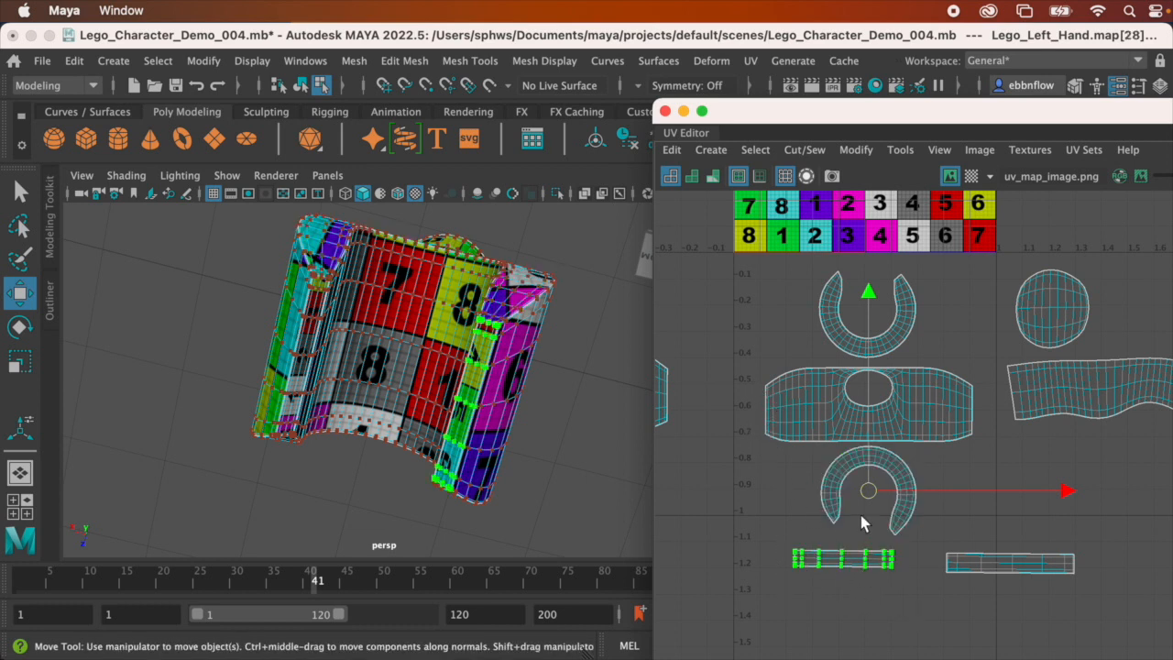
{"action": "key", "text": "r"}
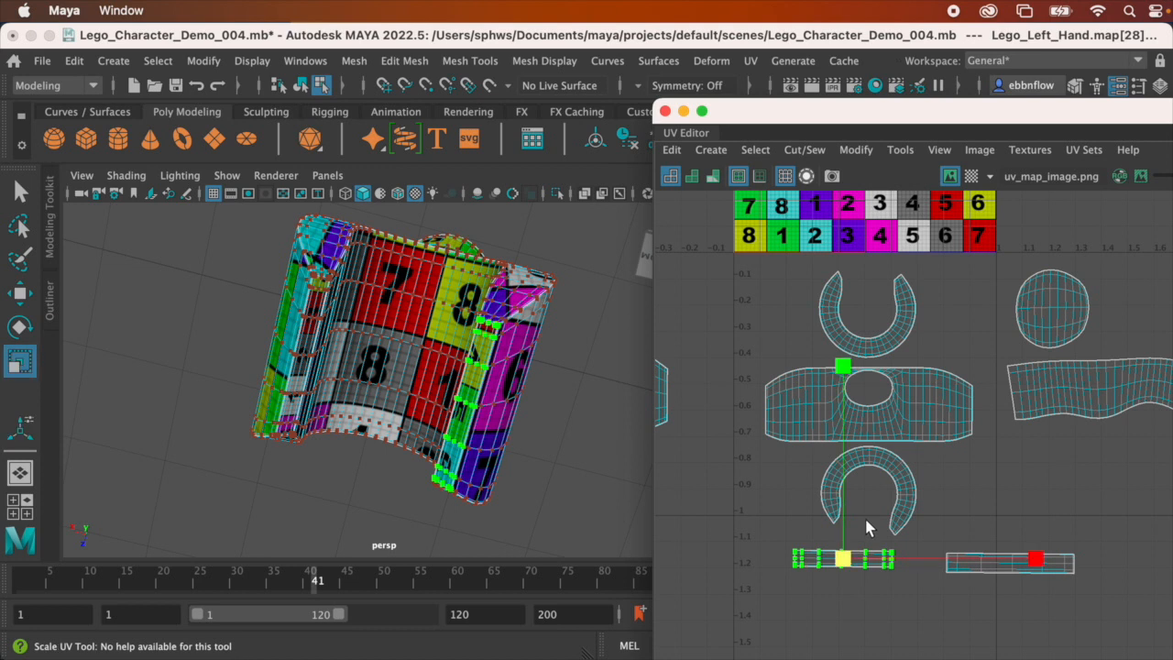
{"action": "left_click_drag", "start_coordinate": [843, 567], "coordinate": [755, 555]}
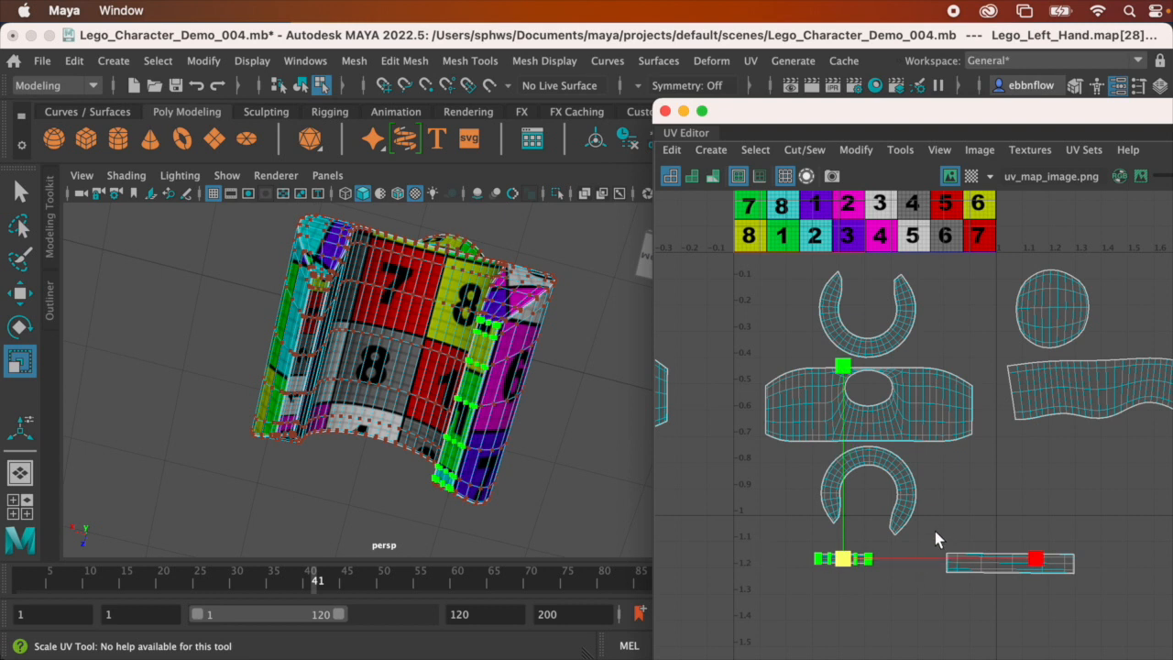
Select the right narrow strip shell and scale it down uniformly to about the same size as the left strip
{"action": "left_click_drag", "start_coordinate": [946, 557], "coordinate": [1124, 593]}
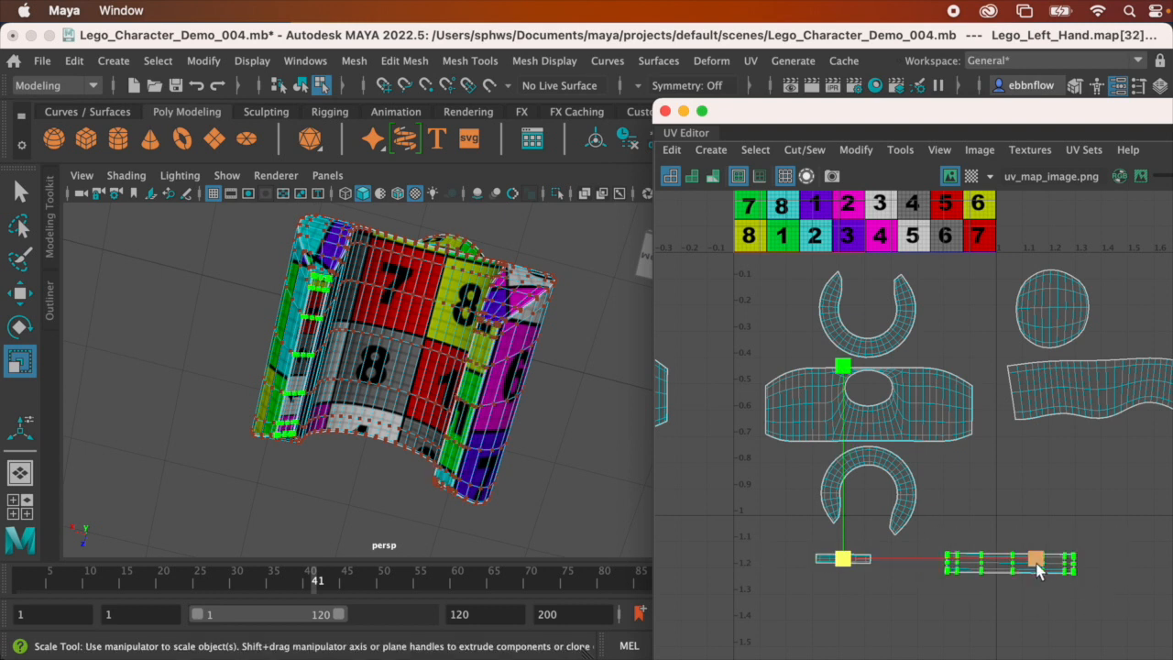
{"action": "key", "text": "e"}
{"action": "key", "text": "r"}
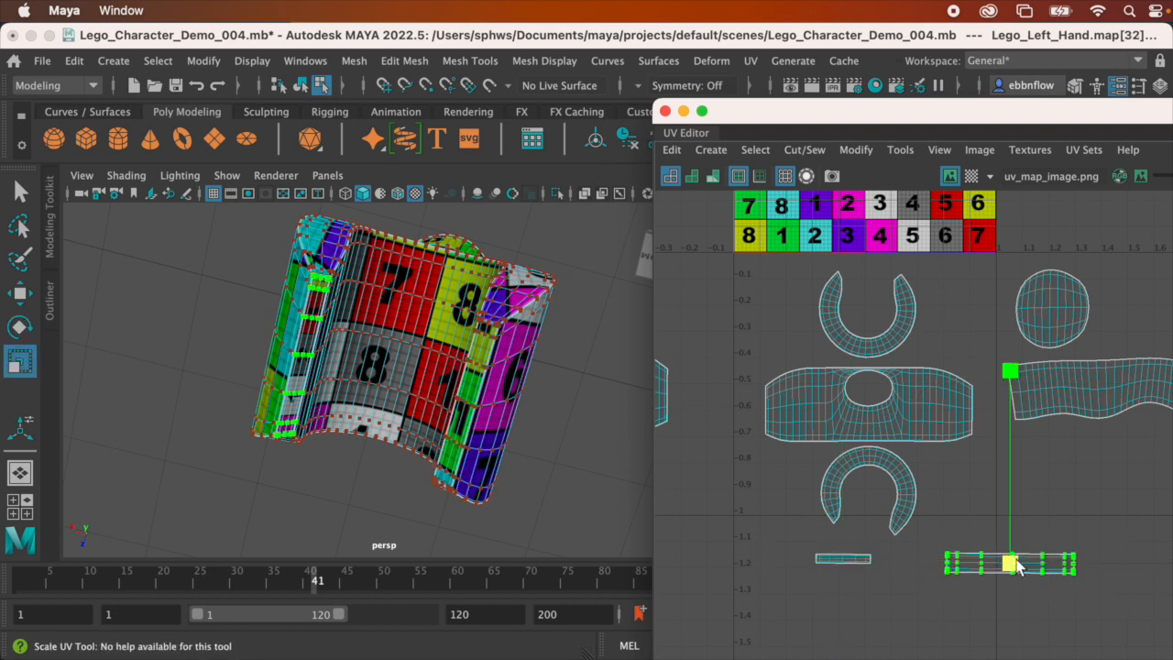
{"action": "left_click_drag", "start_coordinate": [1020, 566], "coordinate": [905, 553]}
Select an edge of the left narrow strip to check which palm edge it adjoins
{"action": "scroll", "coordinate": [907, 550], "scroll_direction": "up", "scroll_amount": 2}
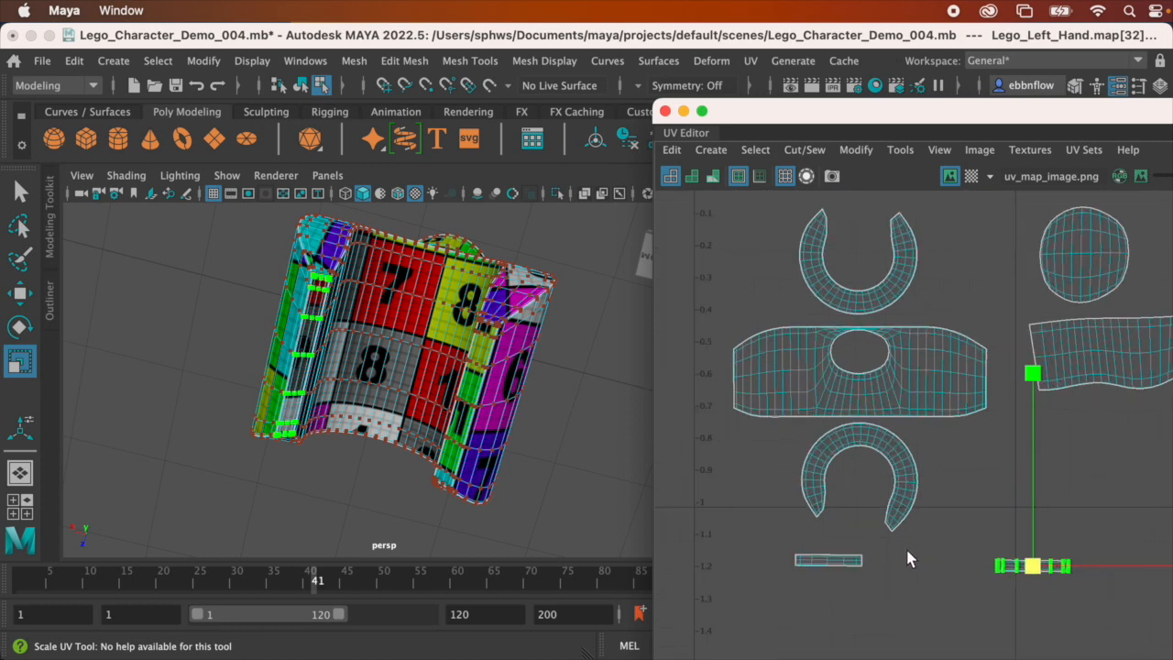
{"action": "scroll", "coordinate": [818, 559], "scroll_direction": "up", "scroll_amount": 1}
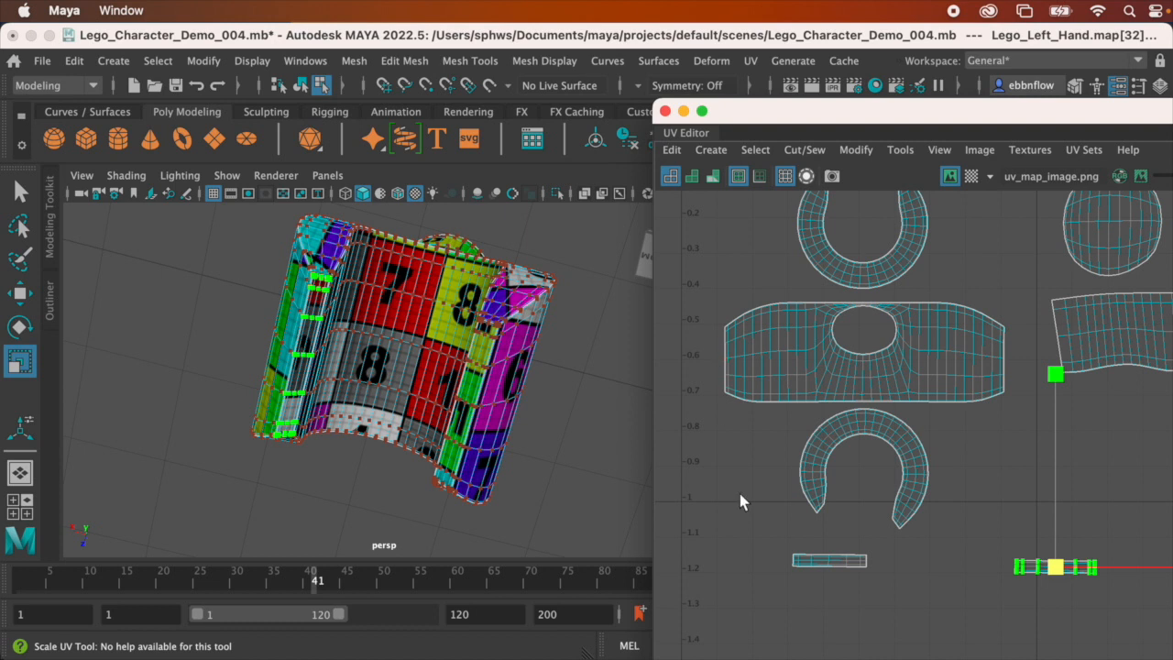
{"action": "right_click_drag", "start_coordinate": [832, 568], "coordinate": [832, 503]}
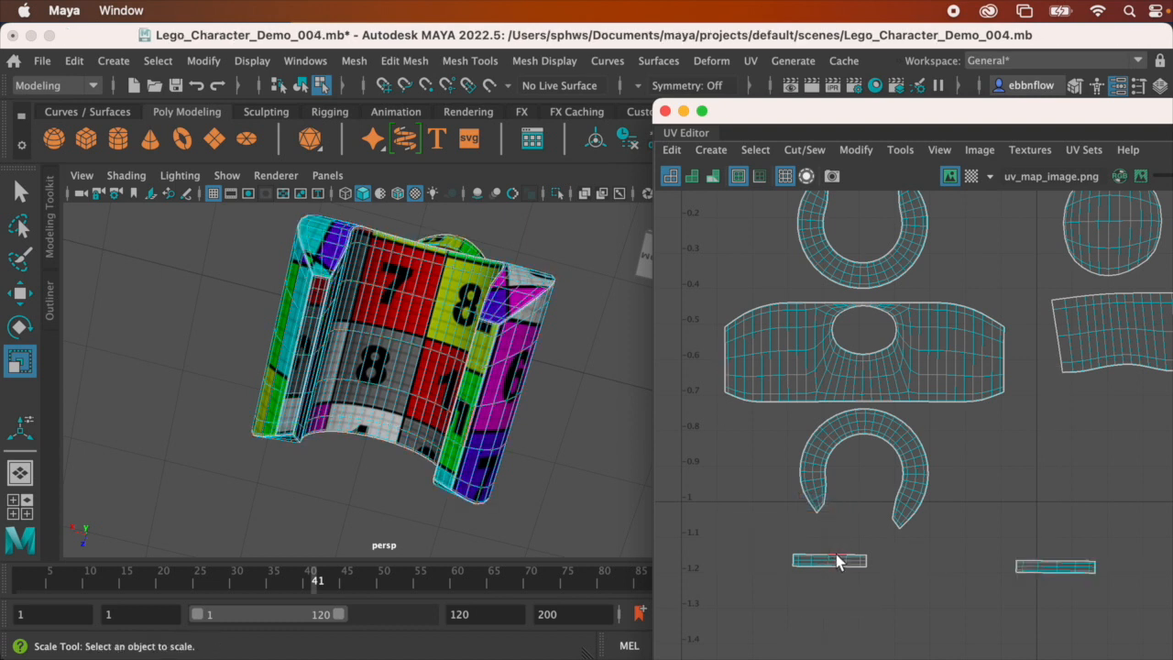
{"action": "left_click", "coordinate": [836, 561]}
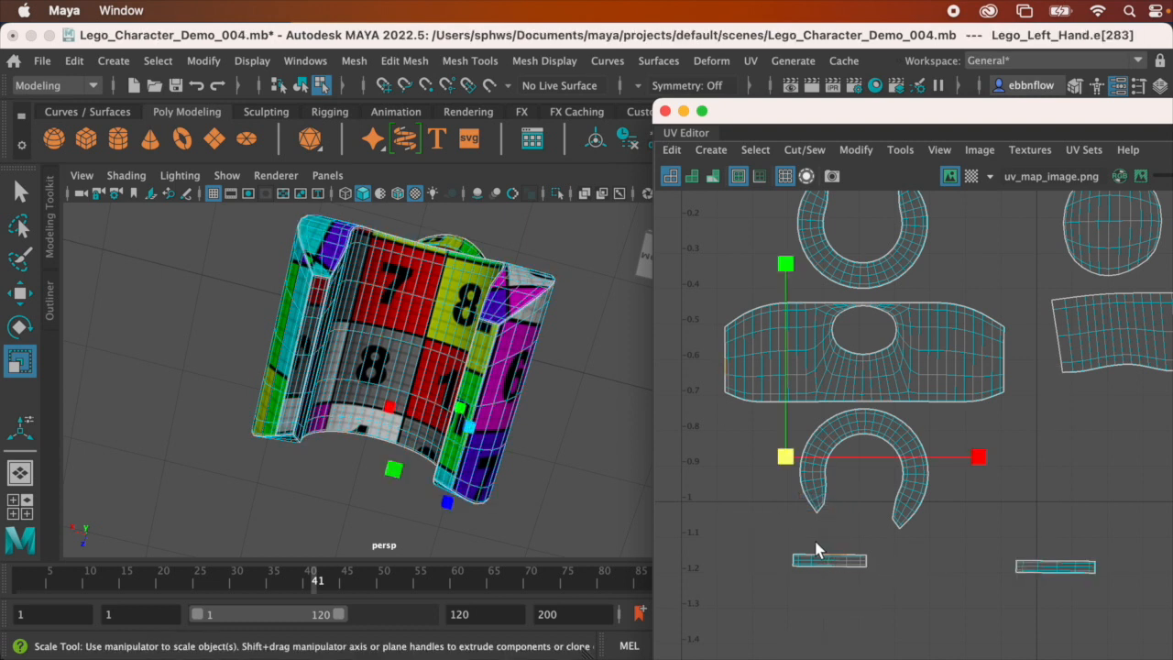
{"action": "right_click_drag", "start_coordinate": [869, 563], "coordinate": [948, 553]}
Select the left narrow strip's UVs and move the shell up beside the palm shell's left end
{"action": "left_click_drag", "start_coordinate": [791, 531], "coordinate": [691, 356]}
{"action": "key", "text": "w"}
{"action": "scroll", "coordinate": [757, 421], "scroll_direction": "up", "scroll_amount": 3}
{"action": "middle_click_drag", "start_coordinate": [758, 422], "coordinate": [907, 513], "text": "alt"}
{"action": "scroll", "coordinate": [862, 506], "scroll_direction": "up", "scroll_amount": 3}
Rotate the left narrow strip upright along the palm shell's left end and enlarge it slightly
{"action": "key", "text": "e"}
{"action": "left_click_drag", "start_coordinate": [988, 316], "coordinate": [875, 493]}
{"action": "key", "text": "r"}
{"action": "left_click_drag", "start_coordinate": [828, 414], "coordinate": [864, 413]}
{"action": "key", "text": "w"}
{"action": "middle_click_drag", "start_coordinate": [1039, 482], "coordinate": [796, 321], "text": "alt"}
{"action": "scroll", "coordinate": [965, 477], "scroll_direction": "down", "scroll_amount": 4}
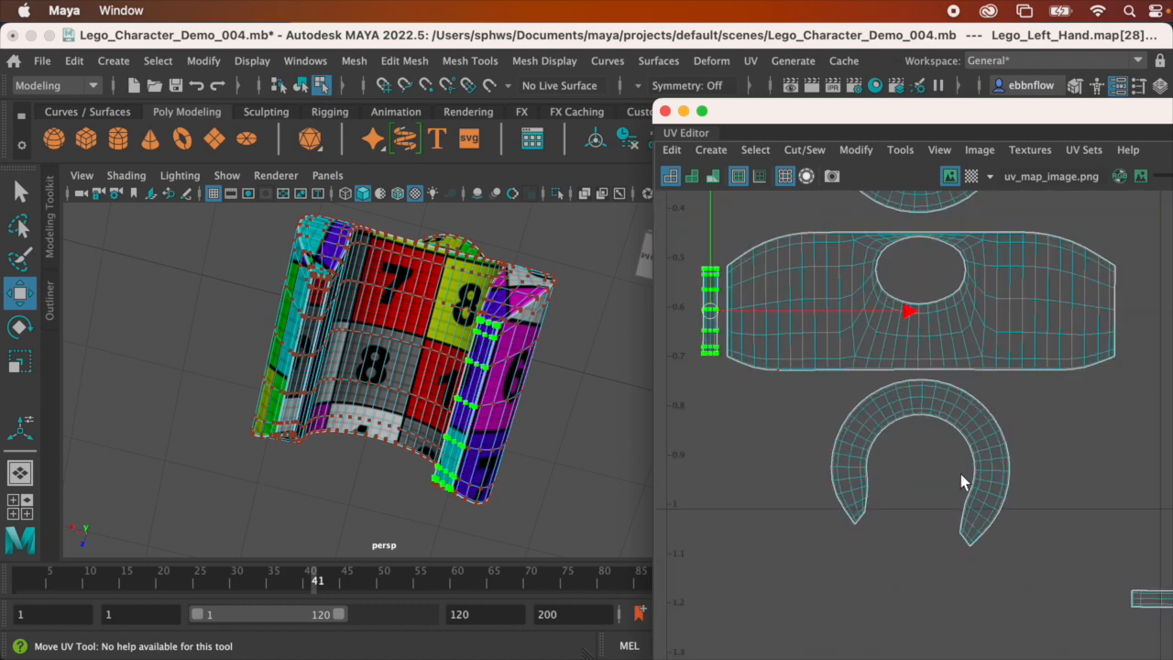
Select several edges of the right narrow strip in turn to check which palm edge it adjoins
{"action": "middle_click_drag", "start_coordinate": [1051, 468], "coordinate": [945, 428], "text": "alt"}
{"action": "left_click_drag", "start_coordinate": [974, 504], "coordinate": [1128, 592]}
{"action": "right_click", "coordinate": [1054, 530]}
{"action": "right_click_drag", "start_coordinate": [1059, 483], "coordinate": [1054, 478]}
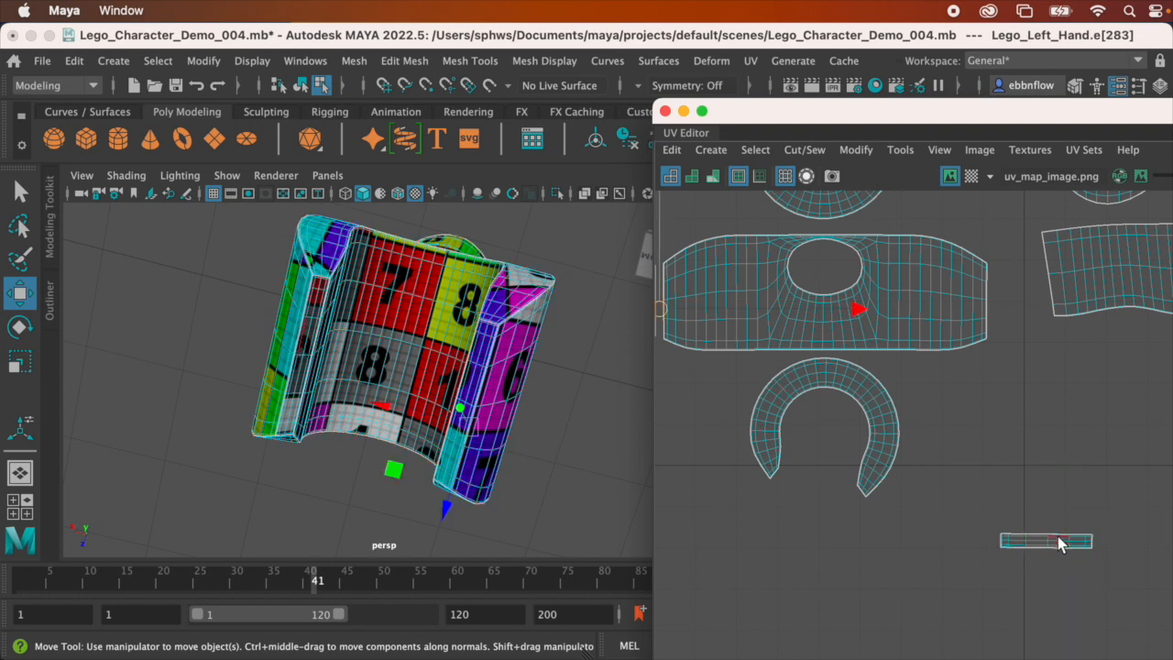
{"action": "left_click", "coordinate": [1059, 539]}
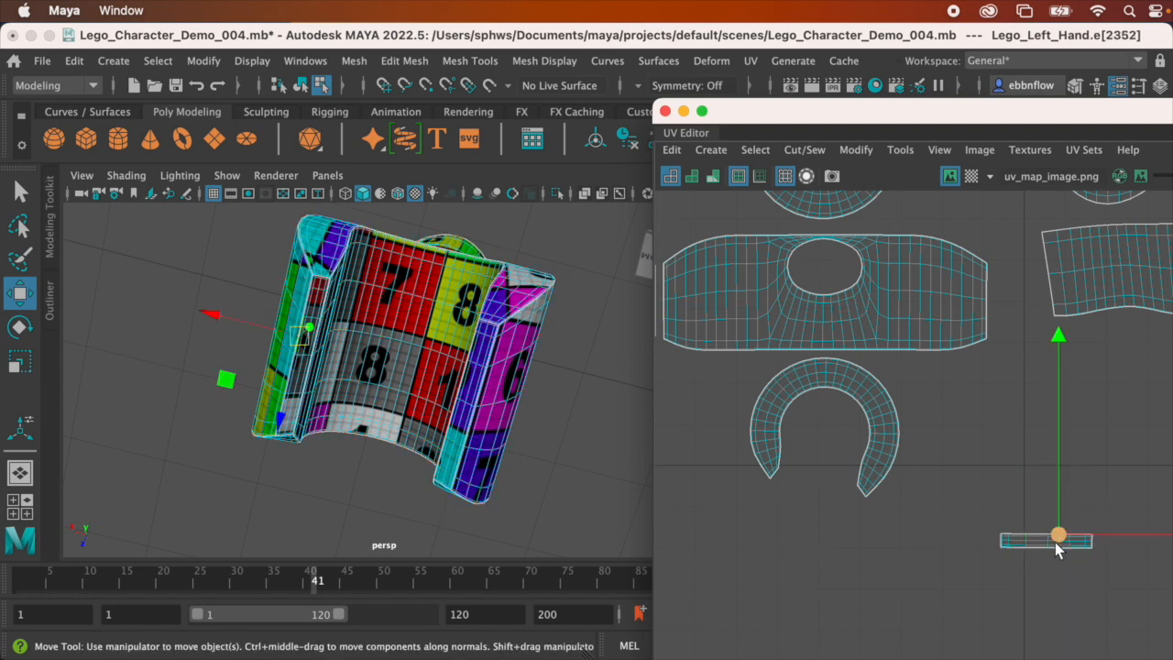
{"action": "left_click", "coordinate": [1056, 548]}
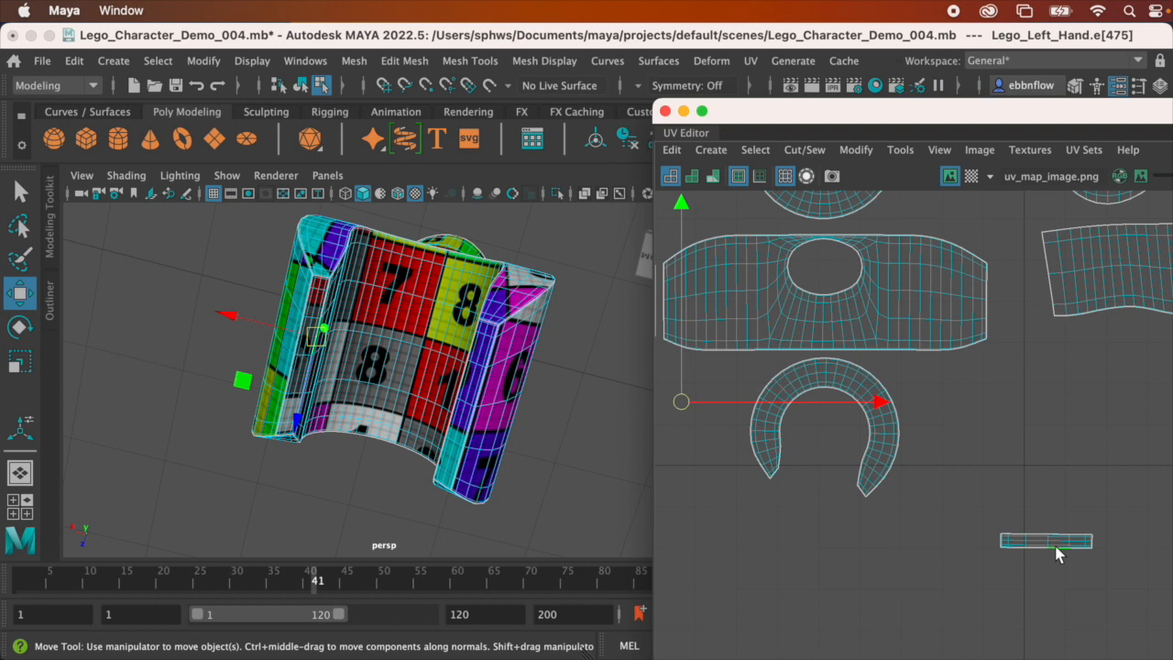
{"action": "left_click", "coordinate": [1042, 537]}
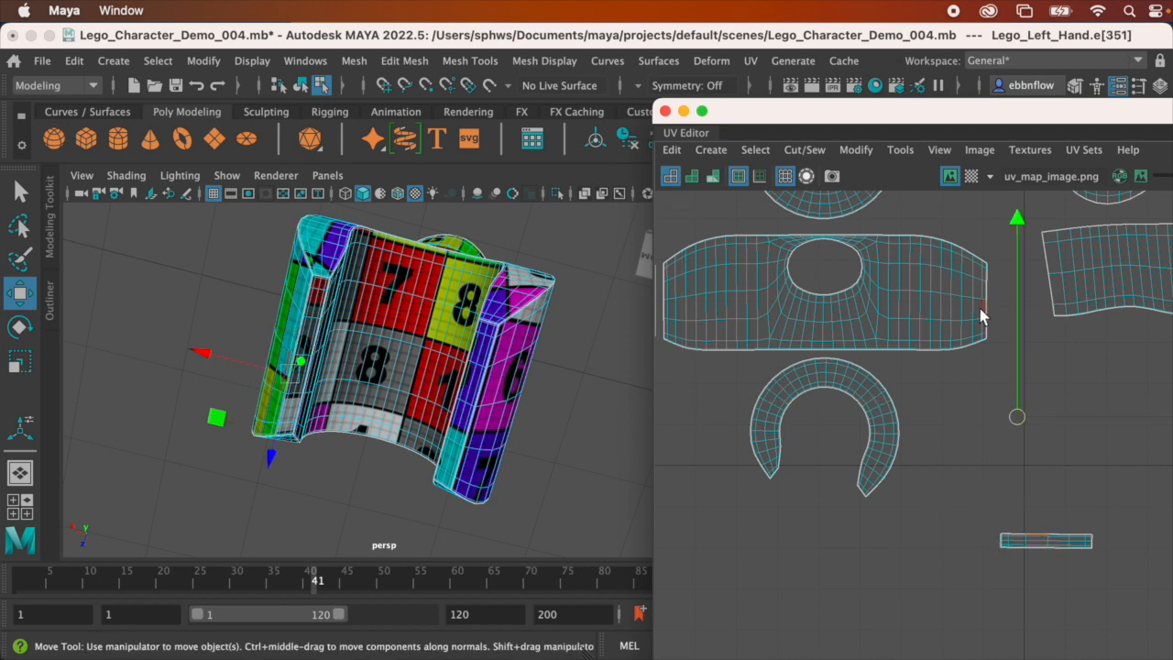
{"action": "right_click_drag", "start_coordinate": [1037, 544], "coordinate": [944, 506]}
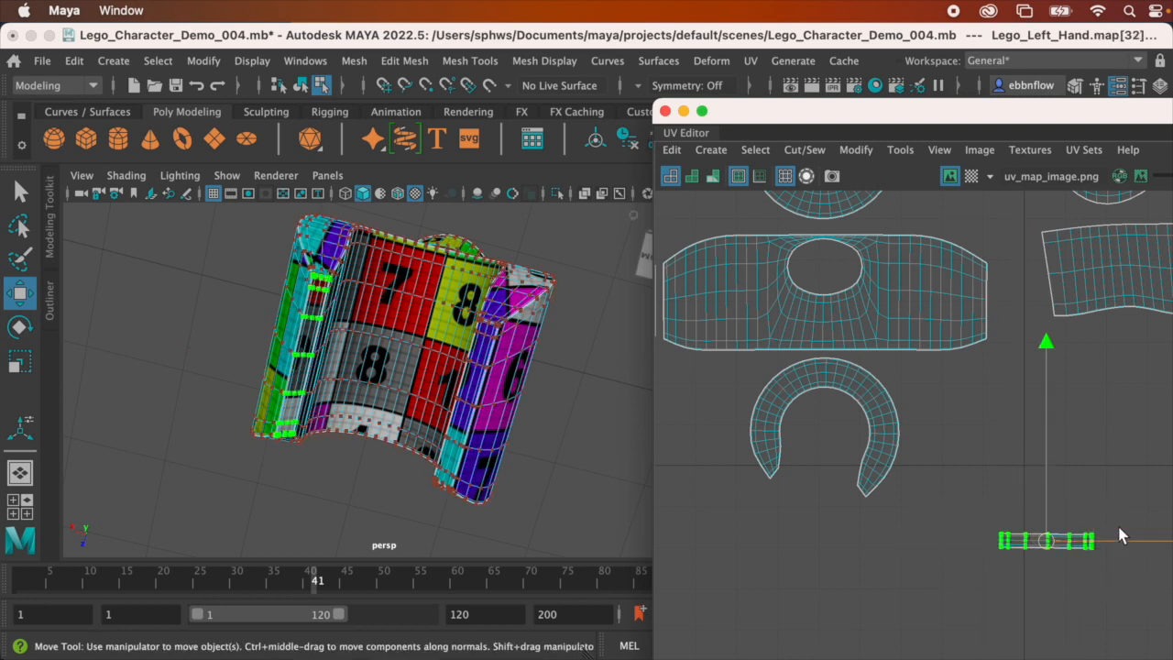
Rotate the right narrow strip upright and move it beside the palm shell's right end
{"action": "key", "text": "r"}
{"action": "key", "text": "e"}
{"action": "left_click_drag", "start_coordinate": [1059, 345], "coordinate": [944, 648]}
{"action": "key", "text": "w"}
{"action": "left_click_drag", "start_coordinate": [1047, 543], "coordinate": [1001, 296]}
{"action": "scroll", "coordinate": [966, 369], "scroll_direction": "up", "scroll_amount": 3}
{"action": "scroll", "coordinate": [942, 520], "scroll_direction": "down", "scroll_amount": 2}
{"action": "scroll", "coordinate": [943, 521], "scroll_direction": "up", "scroll_amount": 2}
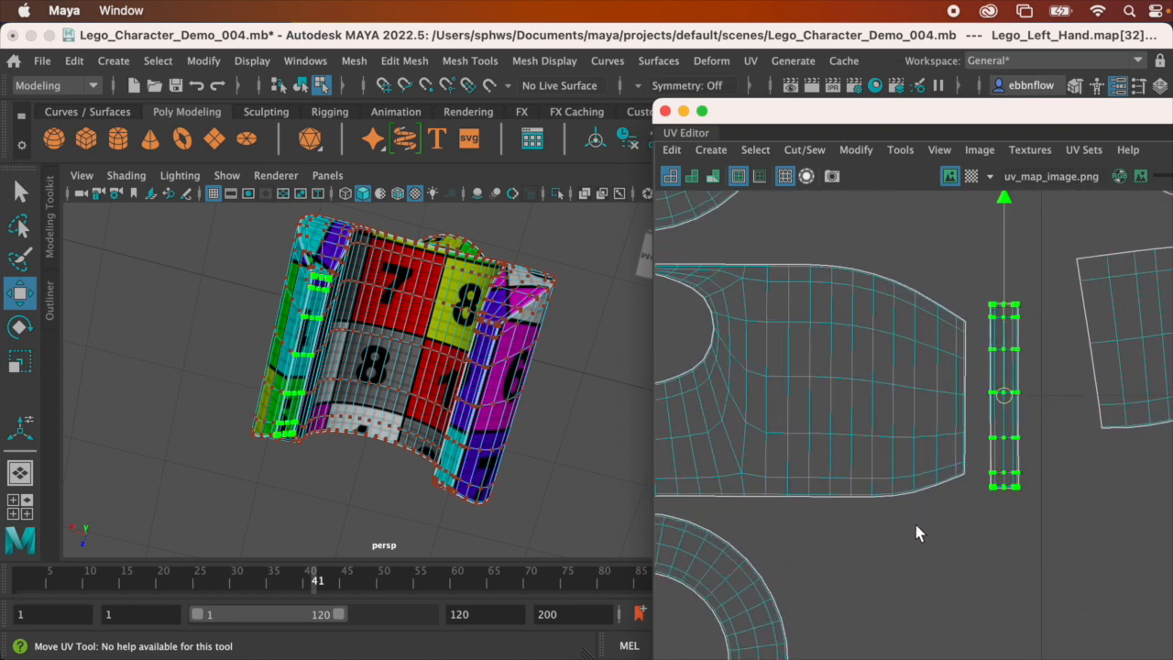
Scale the upright right strip down slightly in proportion to fit the palm shell's right end
{"action": "key", "text": "e"}
{"action": "key", "text": "r"}
{"action": "mouse_move", "coordinate": [1002, 396]}
{"action": "left_mouse_down"}
{"action": "mouse_move", "coordinate": [971, 393]}
{"action": "mouse_move", "coordinate": [995, 401]}
{"action": "mouse_move", "coordinate": [984, 401]}
{"action": "left_mouse_up"}
{"action": "key", "text": "w"}
{"action": "scroll", "coordinate": [444, 436], "scroll_direction": "down", "scroll_amount": 3}
Examine the checker pattern on the hand from the gripping edges round to the wrist peg
{"action": "left_click_drag", "start_coordinate": [445, 436], "coordinate": [375, 424], "text": "alt"}
{"action": "scroll", "coordinate": [418, 363], "scroll_direction": "up", "scroll_amount": 3}
{"action": "left_click_drag", "start_coordinate": [418, 363], "coordinate": [511, 461], "text": "alt"}
{"action": "scroll", "coordinate": [1120, 395], "scroll_direction": "down", "scroll_amount": 4}
{"action": "middle_click_drag", "start_coordinate": [1098, 376], "coordinate": [877, 350], "text": "alt"}
{"action": "scroll", "coordinate": [919, 345], "scroll_direction": "down", "scroll_amount": 2}
{"action": "middle_click_drag", "start_coordinate": [996, 348], "coordinate": [956, 360], "text": "alt"}
{"action": "mouse_move", "coordinate": [415, 393]}
{"action": "left_mouse_down", "text": "alt"}
{"action": "mouse_move", "coordinate": [409, 437]}
{"action": "mouse_move", "coordinate": [411, 407]}
{"action": "left_mouse_up", "text": "alt"}
Select the wavy wrist-side shell and scale it down uniformly to about two thirds to match the palm's checker size
{"action": "right_click_drag", "start_coordinate": [916, 342], "coordinate": [941, 349]}
{"action": "scroll", "coordinate": [935, 353], "scroll_direction": "down", "scroll_amount": 1}
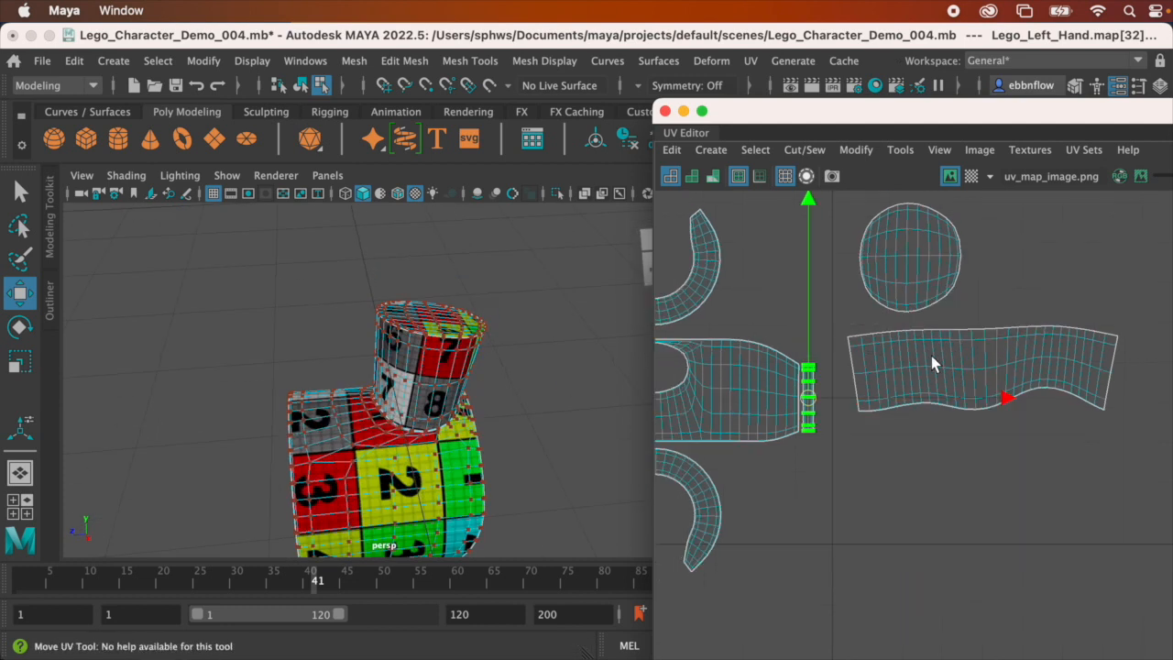
{"action": "left_click_drag", "start_coordinate": [832, 315], "coordinate": [1136, 437]}
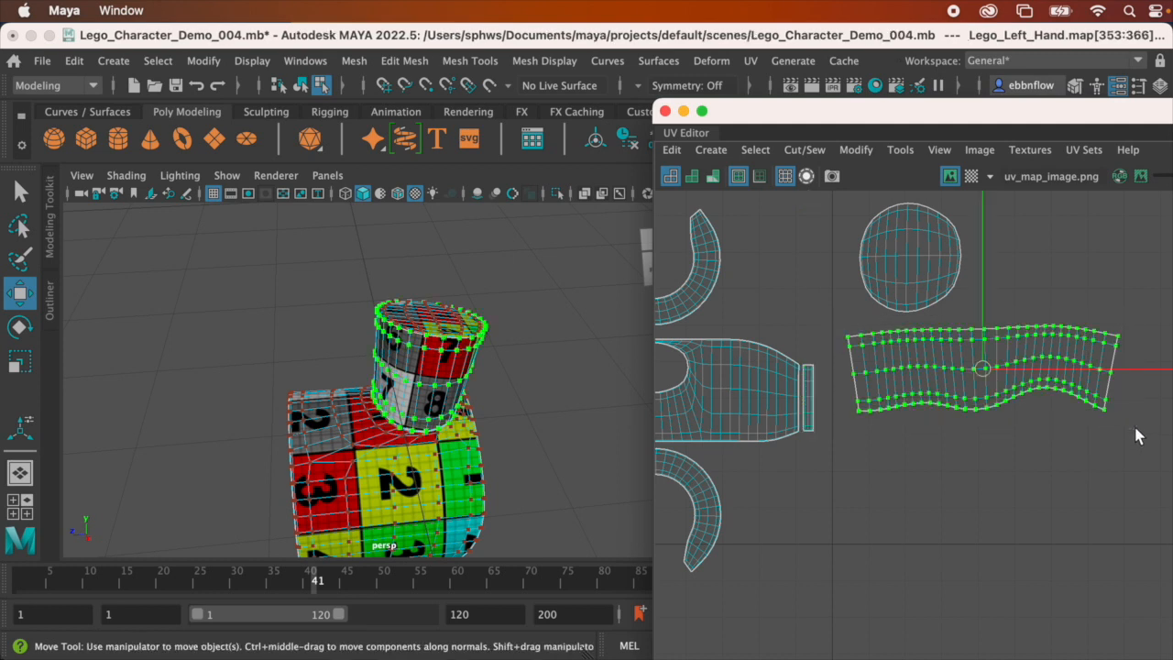
{"action": "key", "text": "e"}
{"action": "key", "text": "r"}
{"action": "left_click_drag", "start_coordinate": [983, 370], "coordinate": [927, 382]}
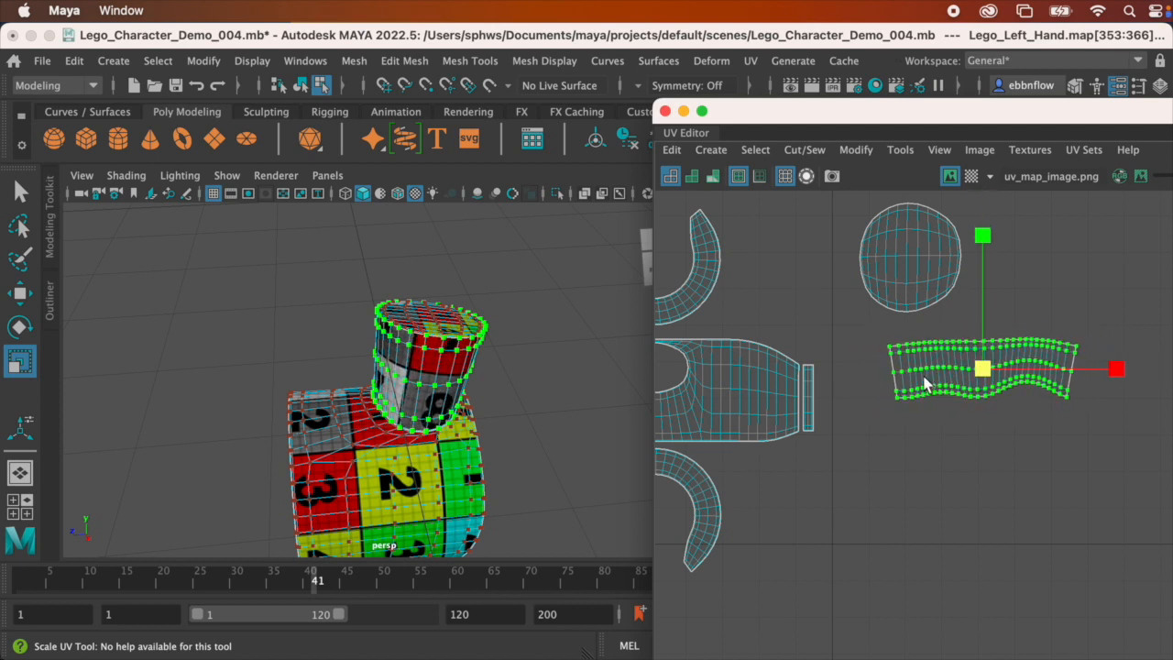
{"action": "left_click_drag", "start_coordinate": [401, 434], "coordinate": [411, 419], "text": "alt"}
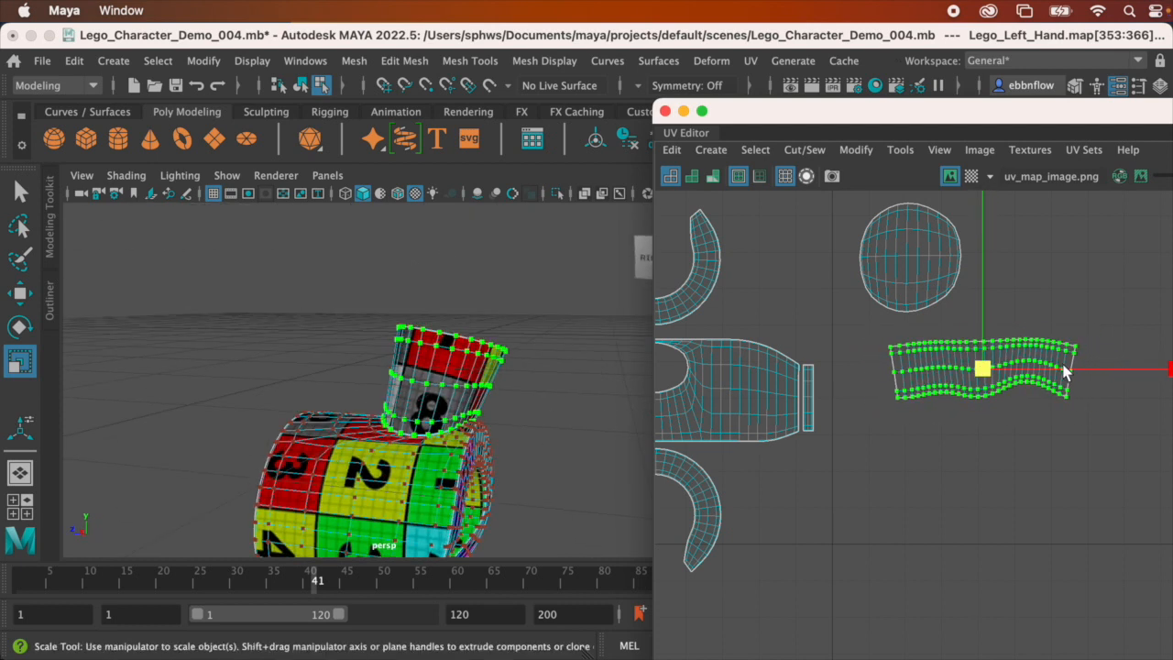
{"action": "left_click_drag", "start_coordinate": [979, 366], "coordinate": [978, 368]}
Select the round wrist-cap shell and scale it down uniformly to about 70% of its size
{"action": "middle_click_drag", "start_coordinate": [910, 379], "coordinate": [941, 452], "text": "alt"}
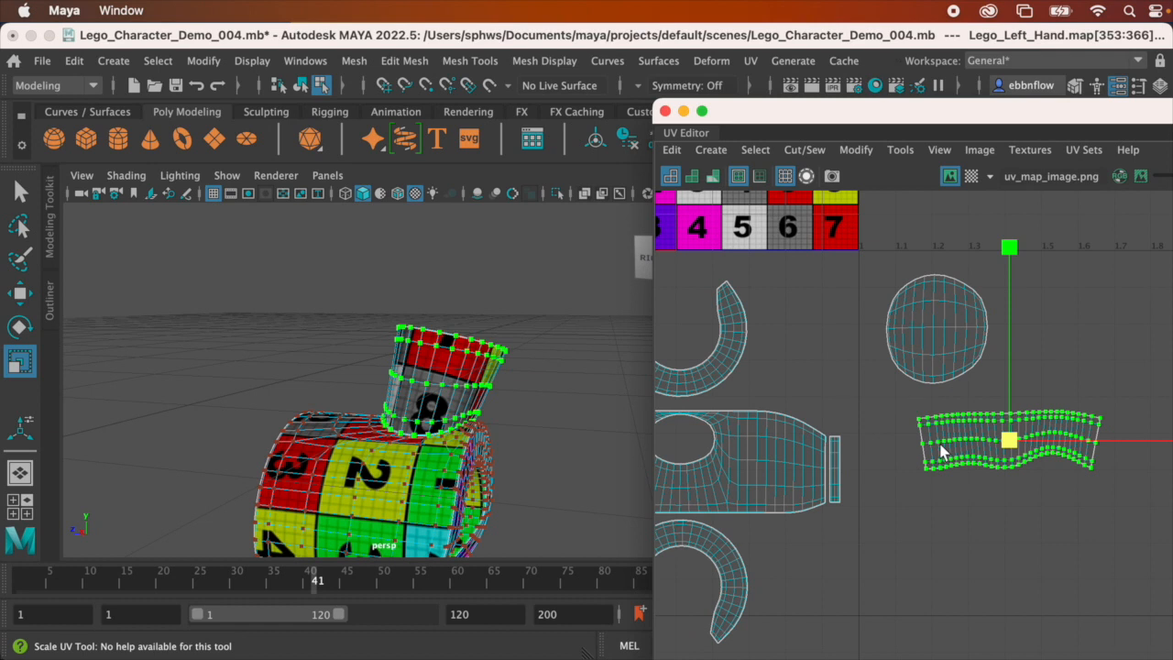
{"action": "left_click_drag", "start_coordinate": [869, 256], "coordinate": [1016, 396]}
{"action": "left_click_drag", "start_coordinate": [472, 308], "coordinate": [461, 409], "text": "alt"}
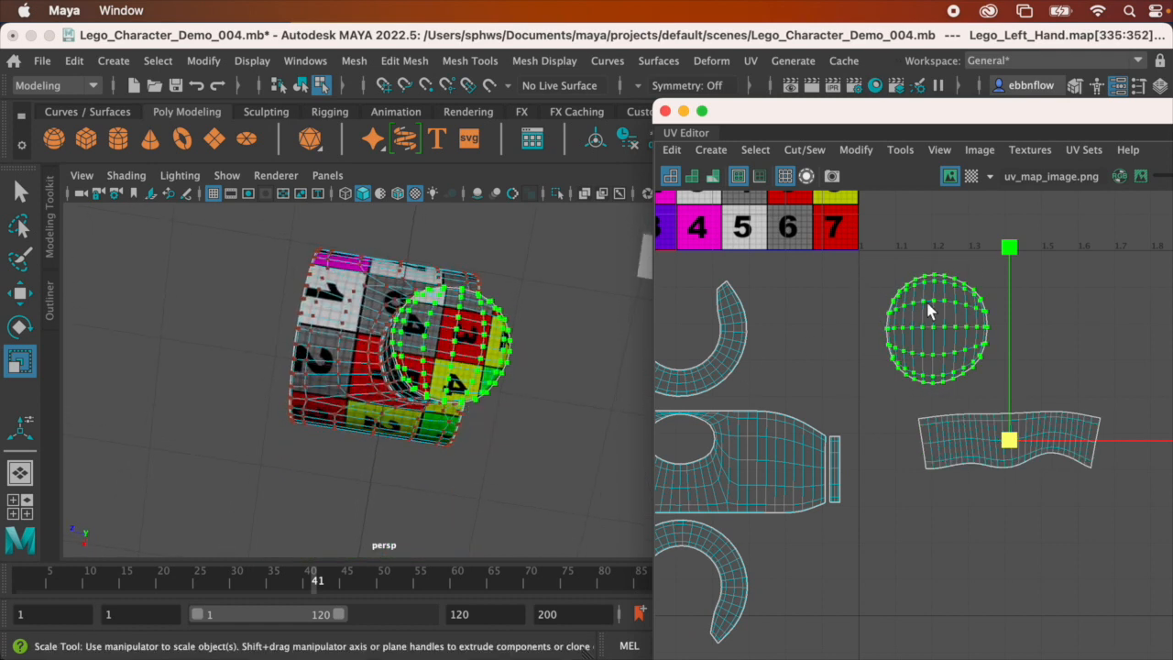
{"action": "key", "text": "r"}
{"action": "key", "text": "e"}
{"action": "key", "text": "r"}
{"action": "left_click_drag", "start_coordinate": [954, 335], "coordinate": [882, 336]}
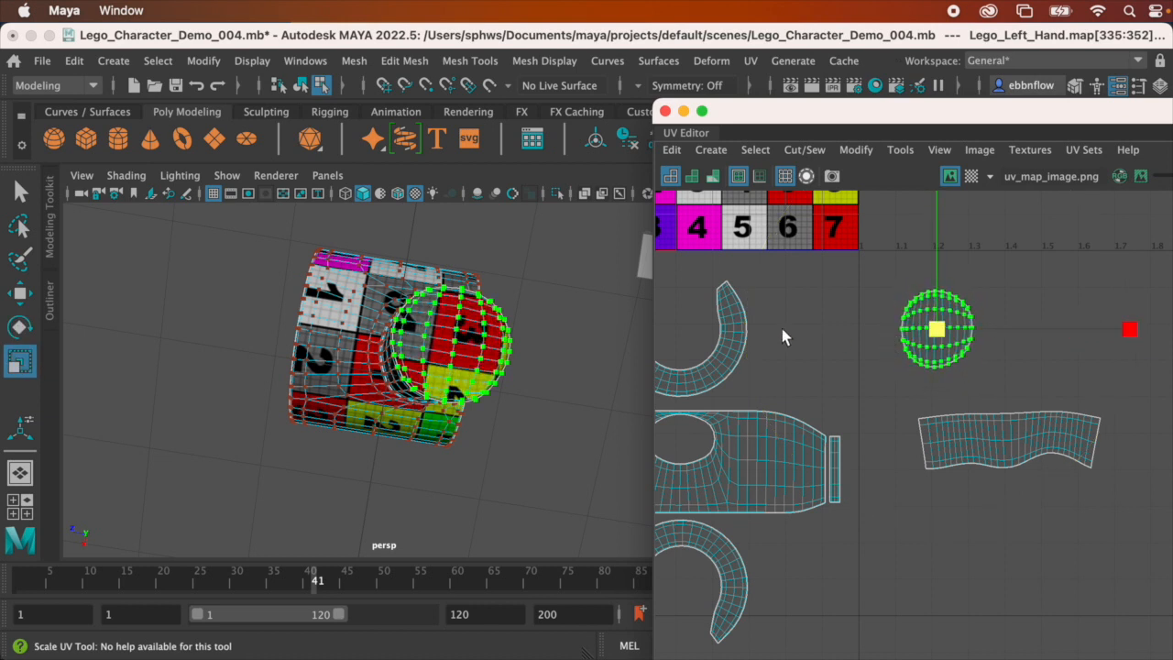
Select the separate inner-hand shell left of the palm shell and scale it down uniformly
{"action": "scroll", "coordinate": [850, 415], "scroll_direction": "down", "scroll_amount": 4}
{"action": "middle_click_drag", "start_coordinate": [853, 414], "coordinate": [1019, 380], "text": "alt"}
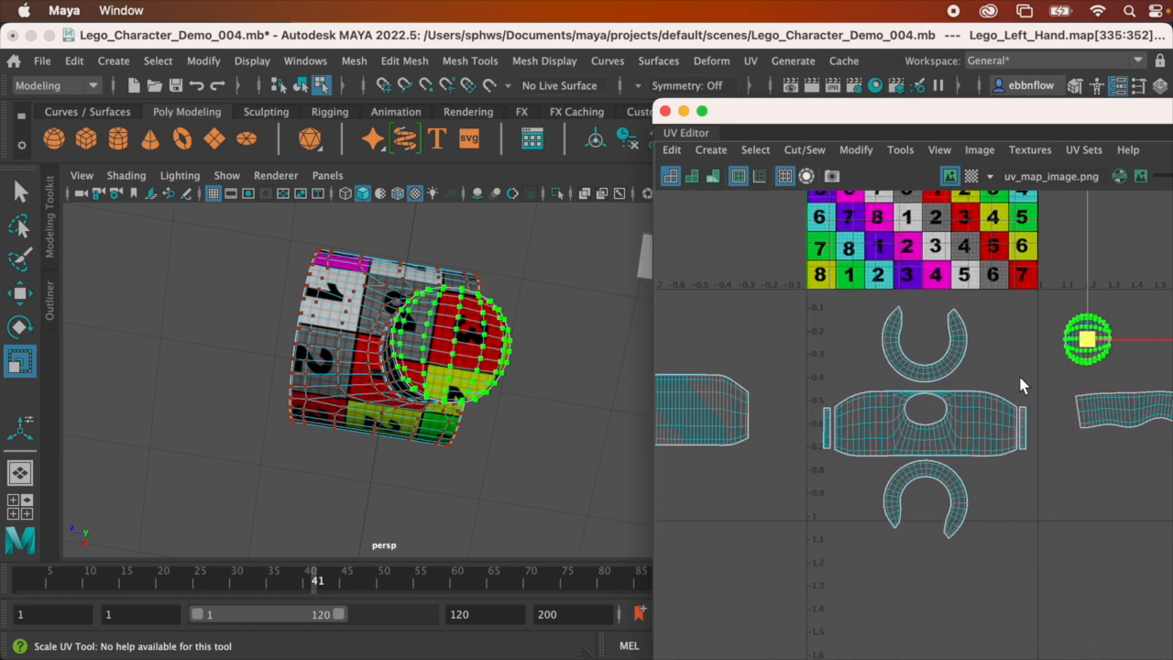
{"action": "scroll", "coordinate": [1019, 382], "scroll_direction": "down", "scroll_amount": 2}
{"action": "left_click_drag", "start_coordinate": [431, 358], "coordinate": [453, 320], "text": "alt"}
{"action": "left_click_drag", "start_coordinate": [701, 328], "coordinate": [843, 466]}
{"action": "mouse_move", "coordinate": [550, 300]}
{"action": "left_mouse_down", "text": "alt"}
{"action": "mouse_move", "coordinate": [505, 306]}
{"action": "mouse_move", "coordinate": [543, 290]}
{"action": "left_mouse_up", "text": "alt"}
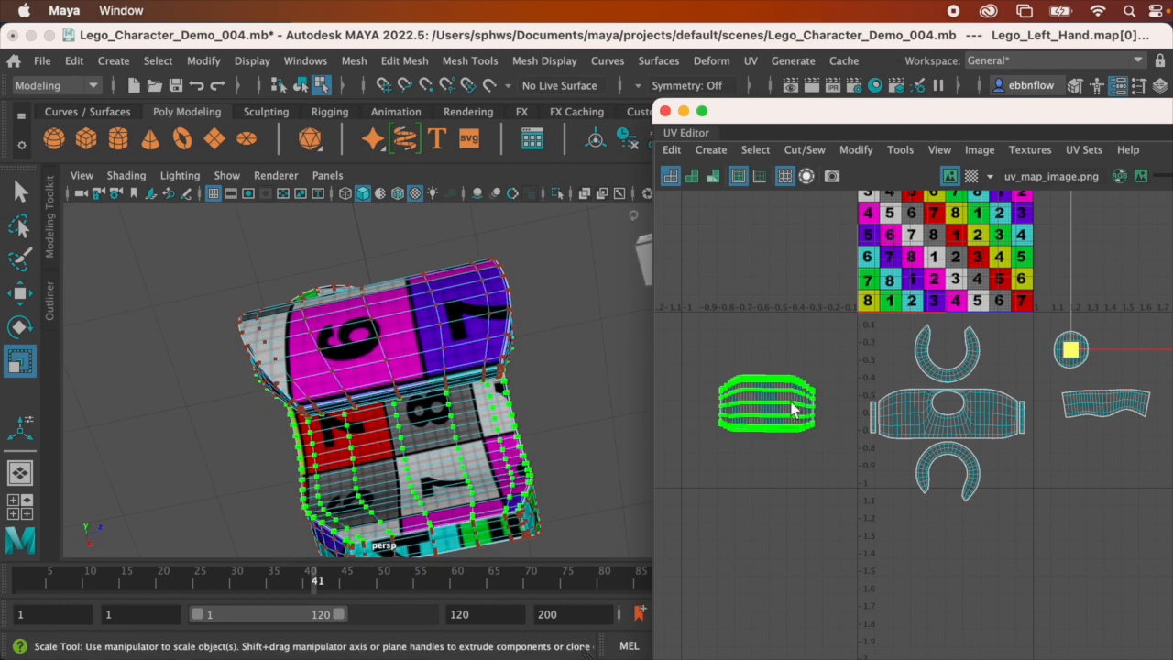
{"action": "key", "text": "r"}
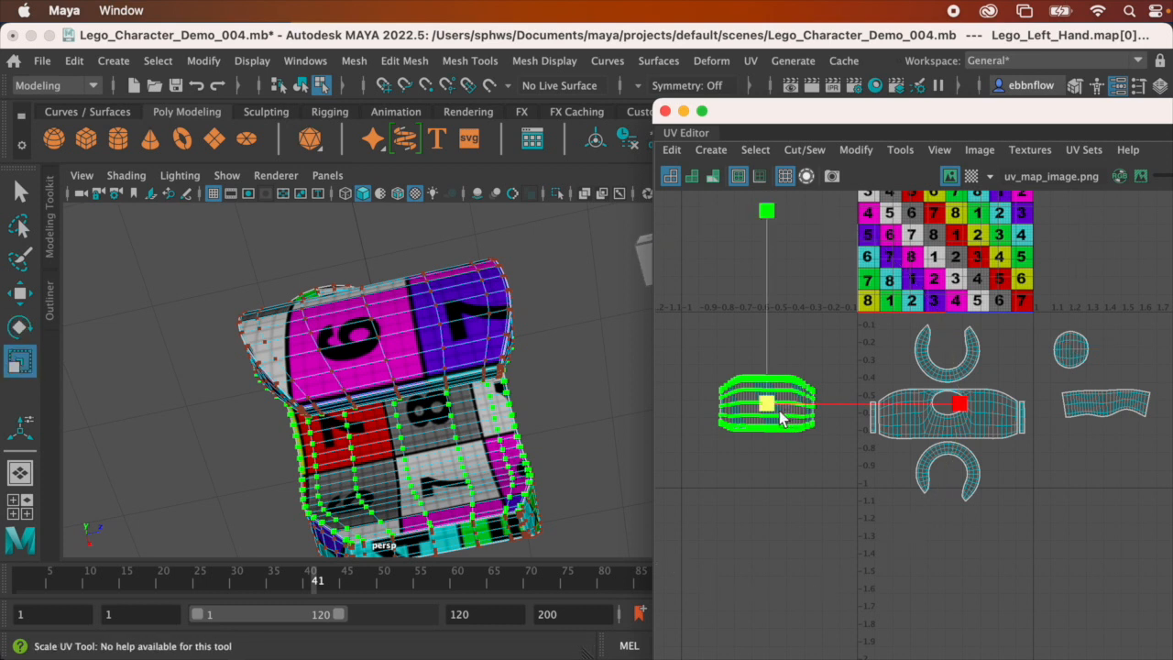
{"action": "left_click_drag", "start_coordinate": [766, 405], "coordinate": [710, 406]}
Compare the inner surface's checker squares with the rest of the hand and enlarge the inner-hand shell slightly
{"action": "left_click_drag", "start_coordinate": [423, 376], "coordinate": [367, 432], "text": "alt"}
{"action": "middle_click_drag", "start_coordinate": [477, 426], "coordinate": [588, 295], "text": "alt"}
{"action": "left_click_drag", "start_coordinate": [588, 300], "coordinate": [409, 341], "text": "alt"}
{"action": "left_click_drag", "start_coordinate": [755, 407], "coordinate": [794, 413]}
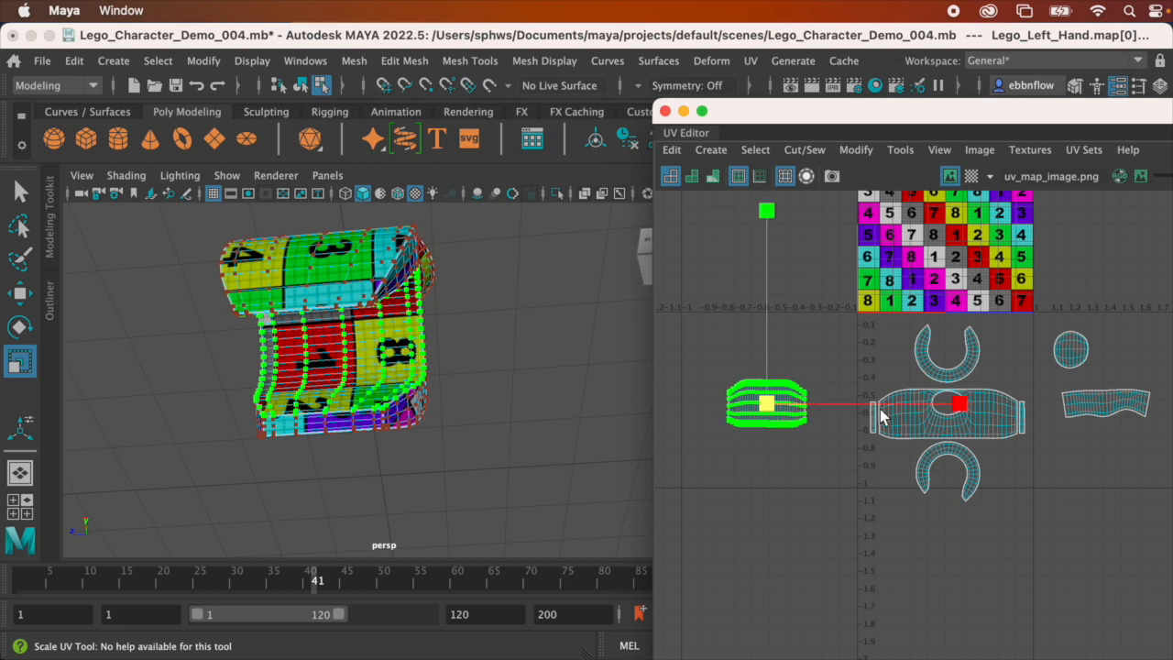
Select all of the hand's shells and scale them down together to a little over four fifths of their size
{"action": "scroll", "coordinate": [882, 414], "scroll_direction": "down", "scroll_amount": 2}
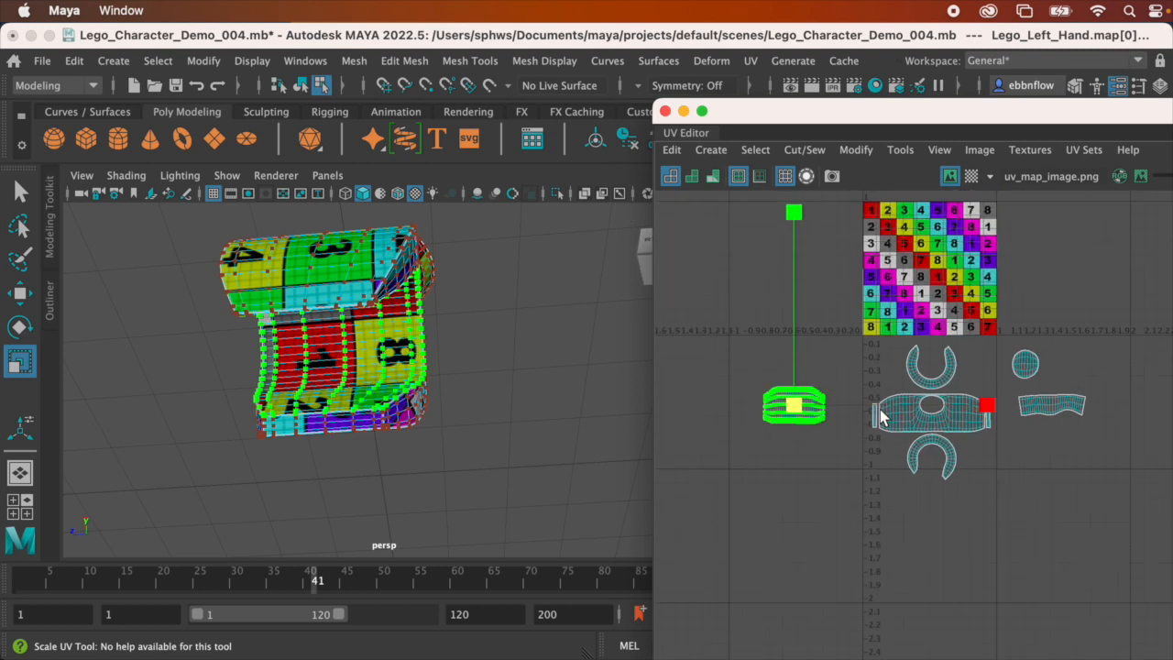
{"action": "middle_click_drag", "start_coordinate": [881, 410], "coordinate": [833, 444], "text": "alt"}
{"action": "scroll", "coordinate": [834, 442], "scroll_direction": "up", "scroll_amount": 2}
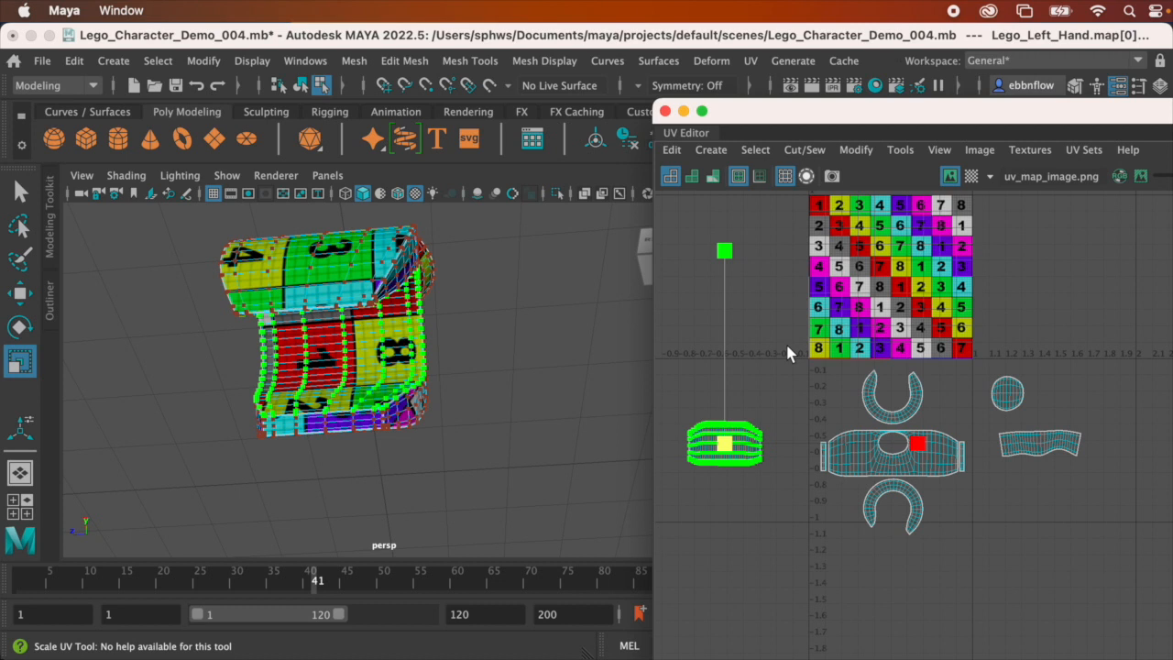
{"action": "left_click_drag", "start_coordinate": [790, 354], "coordinate": [981, 573]}
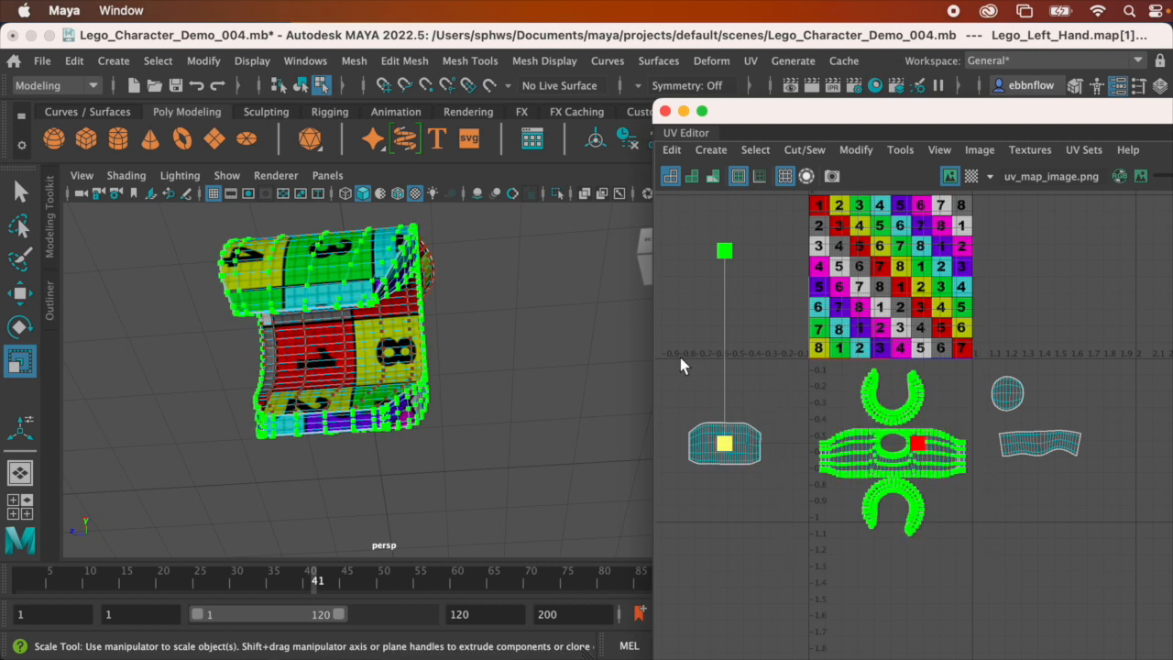
{"action": "left_click_drag", "start_coordinate": [670, 338], "coordinate": [1131, 568]}
{"action": "key", "text": "e"}
{"action": "key", "text": "r"}
{"action": "left_click_drag", "start_coordinate": [886, 452], "coordinate": [855, 453]}
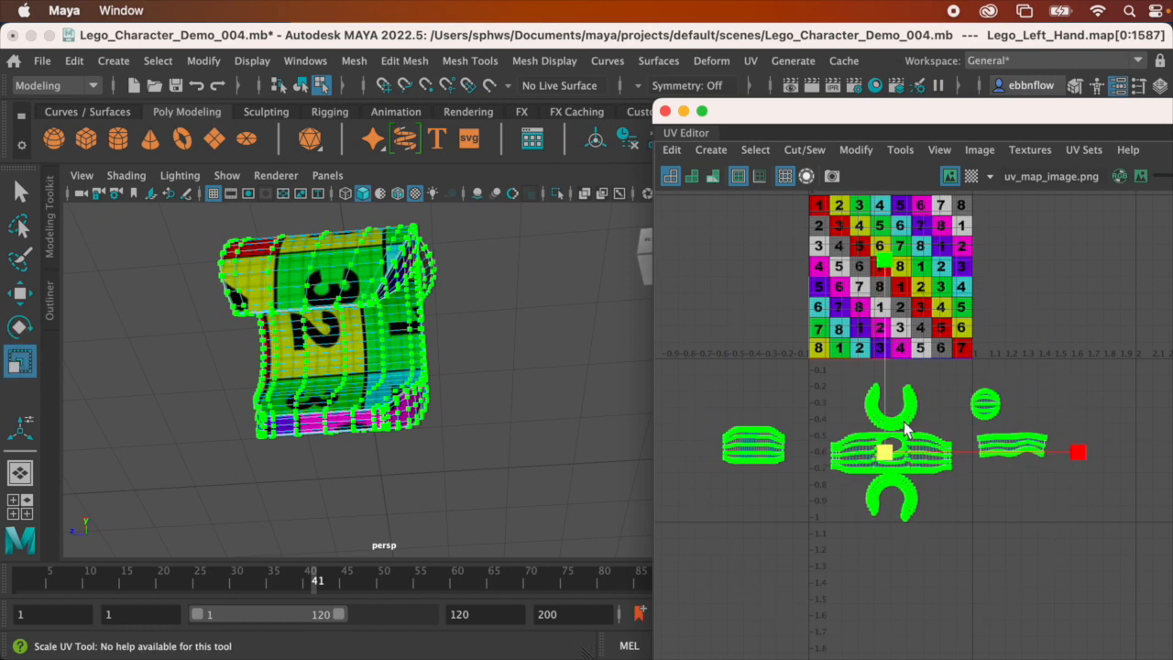
Select the palm shell with its C-shapes and side strips and shift the group right, within the checker image's width
{"action": "scroll", "coordinate": [906, 429], "scroll_direction": "up", "scroll_amount": 2}
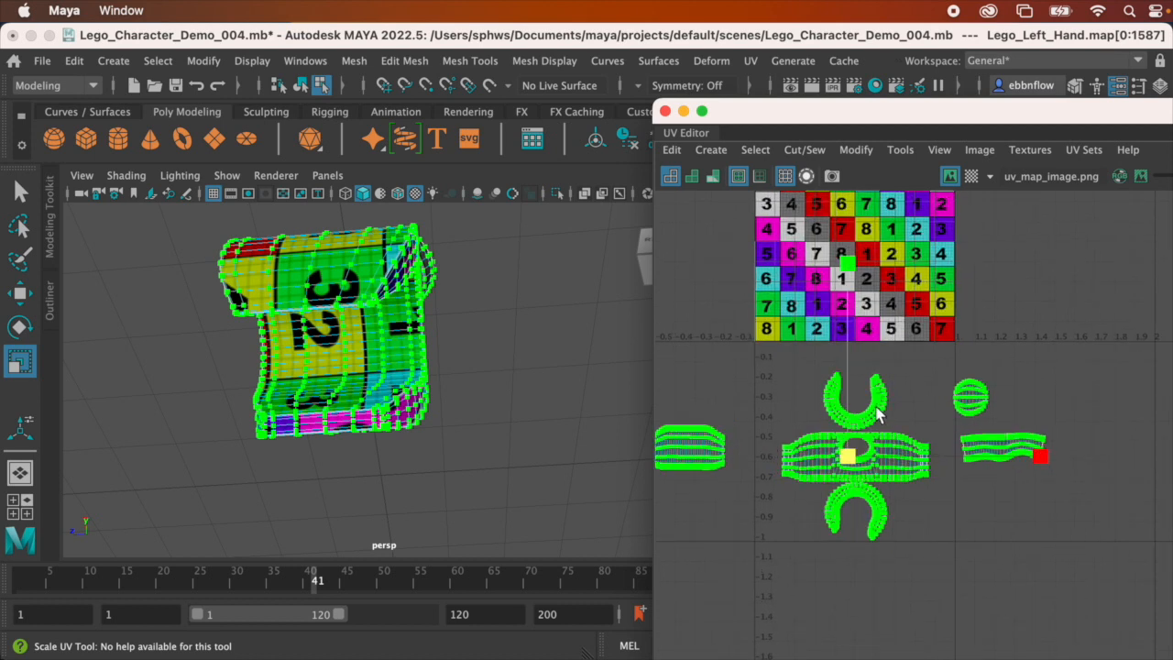
{"action": "left_click_drag", "start_coordinate": [762, 363], "coordinate": [937, 555]}
{"action": "key", "text": "w"}
{"action": "left_click_drag", "start_coordinate": [848, 456], "coordinate": [877, 459]}
Move the round wrist-cap shell to the group's upper-left corner and place the wavy wrist shell beneath it
{"action": "left_click_drag", "start_coordinate": [942, 353], "coordinate": [1021, 431]}
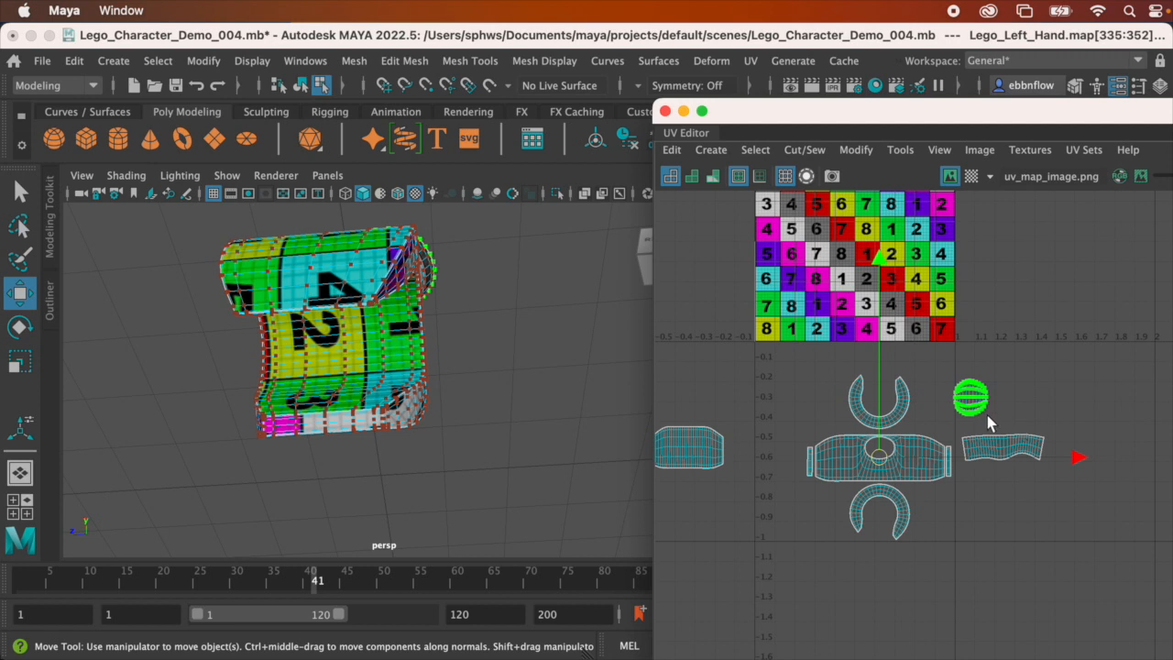
{"action": "middle_click_drag", "start_coordinate": [987, 415], "coordinate": [782, 370]}
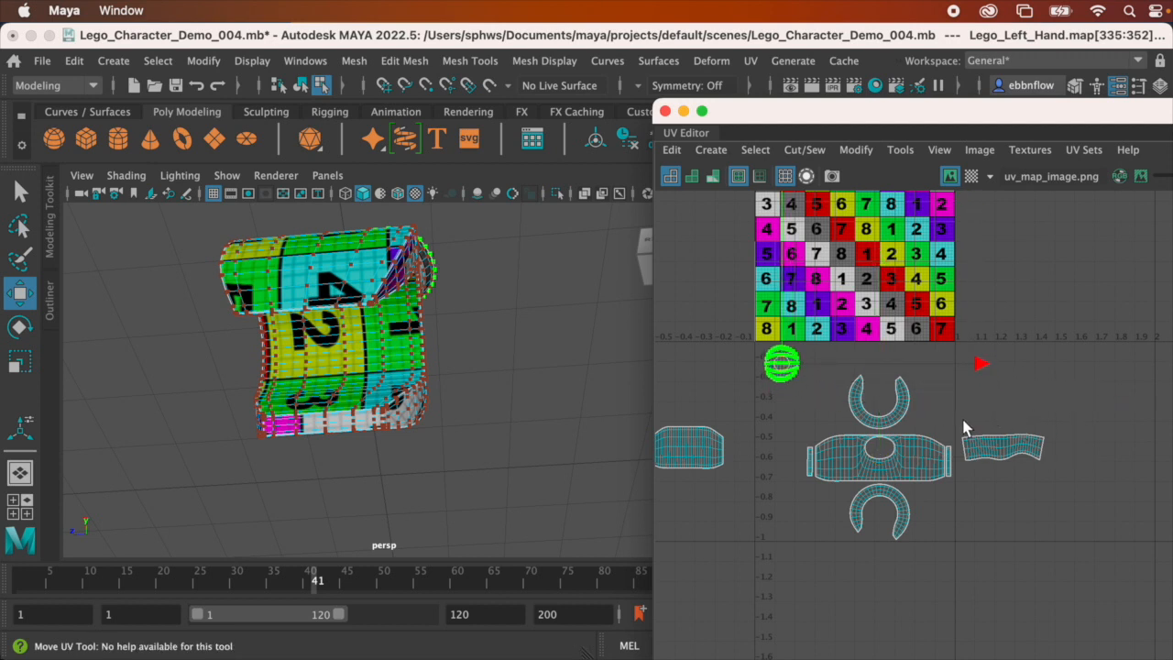
{"action": "left_click_drag", "start_coordinate": [959, 424], "coordinate": [1065, 468]}
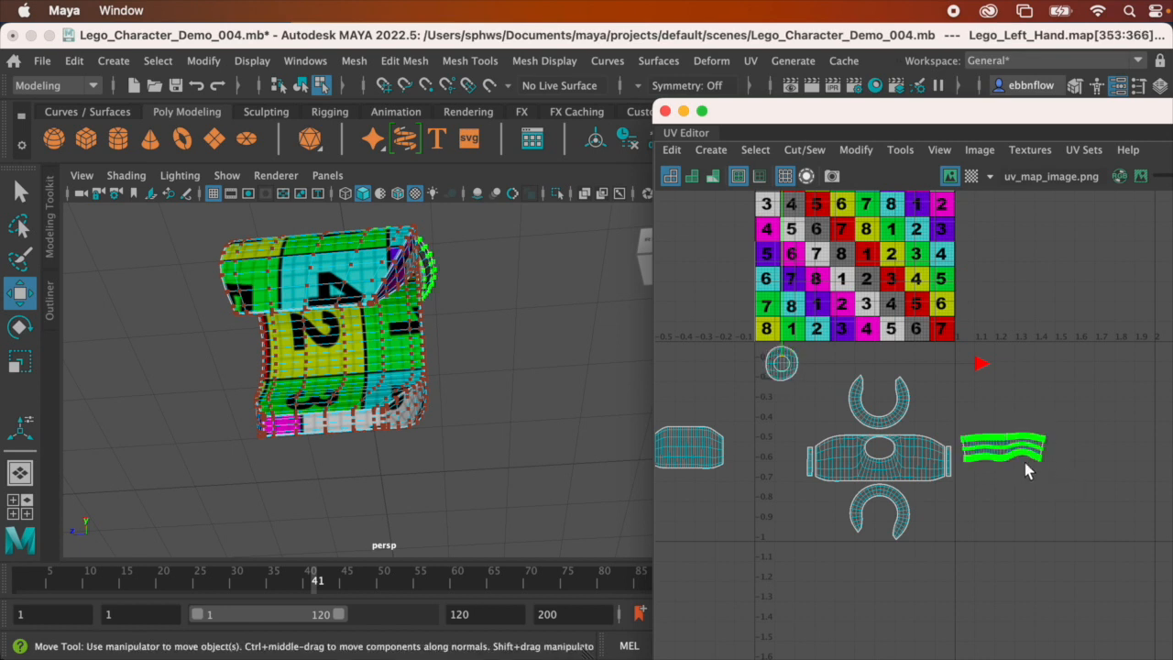
{"action": "mouse_move", "coordinate": [1025, 463]}
{"action": "middle_mouse_down"}
{"action": "mouse_move", "coordinate": [781, 428]}
{"action": "mouse_move", "coordinate": [807, 415]}
{"action": "middle_mouse_up"}
Move the inner-hand shell into the free space below the palm's left end, beside the lower C-shaped shell
{"action": "middle_click_drag", "start_coordinate": [753, 507], "coordinate": [879, 479], "text": "alt"}
{"action": "left_click_drag", "start_coordinate": [783, 423], "coordinate": [866, 453]}
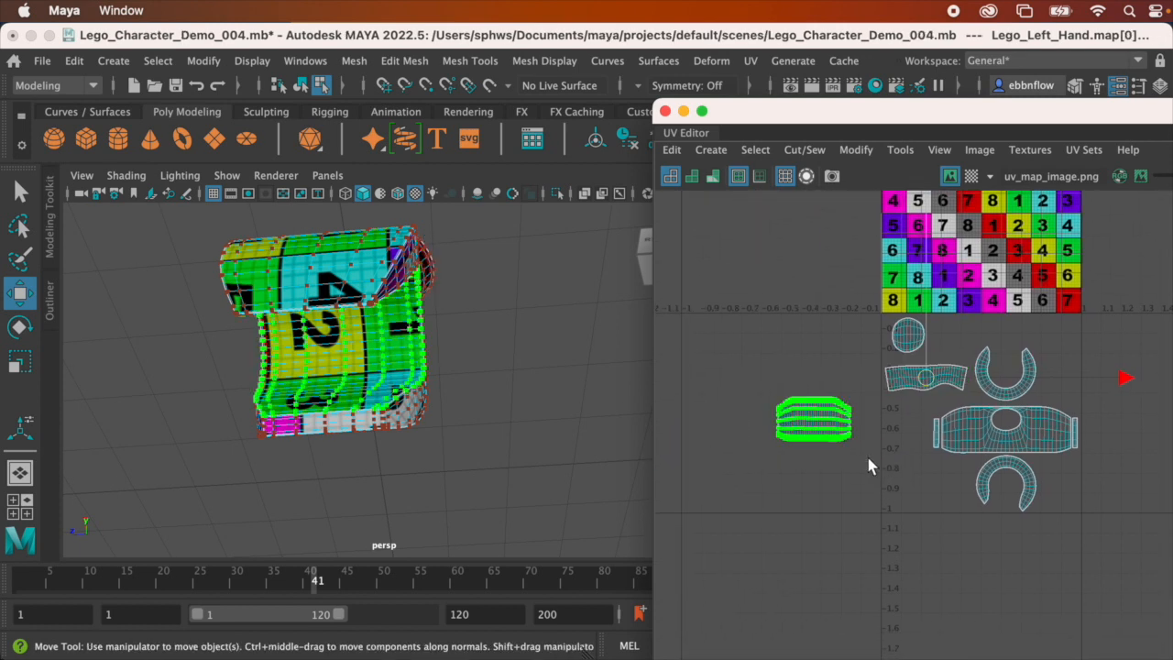
{"action": "key", "text": "w"}
{"action": "left_click_drag", "start_coordinate": [814, 419], "coordinate": [923, 482]}
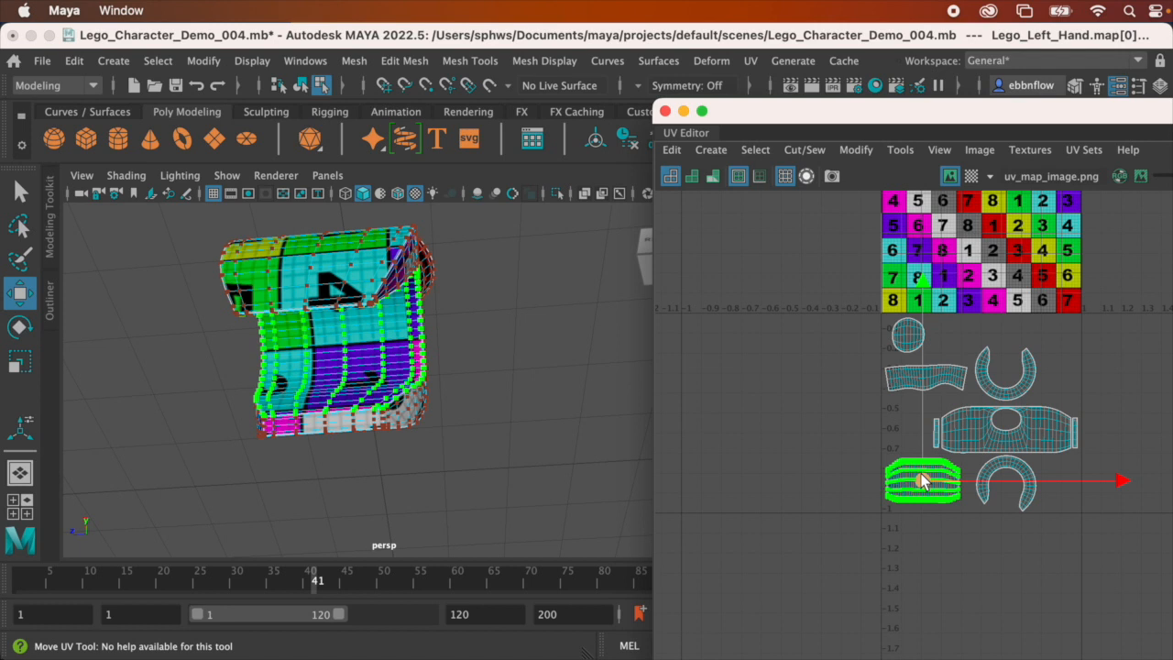
Select all of the hand's shells and move them up together onto the checker image in the 0–1 UV space
{"action": "left_click_drag", "start_coordinate": [866, 303], "coordinate": [1119, 607]}
{"action": "middle_click_drag", "start_coordinate": [1027, 437], "coordinate": [988, 519], "text": "alt"}
{"action": "left_click_drag", "start_coordinate": [895, 379], "coordinate": [909, 165]}
{"action": "middle_click_drag", "start_coordinate": [952, 294], "coordinate": [929, 379], "text": "alt"}
{"action": "left_click_drag", "start_coordinate": [862, 240], "coordinate": [864, 248]}
{"action": "key", "text": "e"}
{"action": "key", "text": "r"}
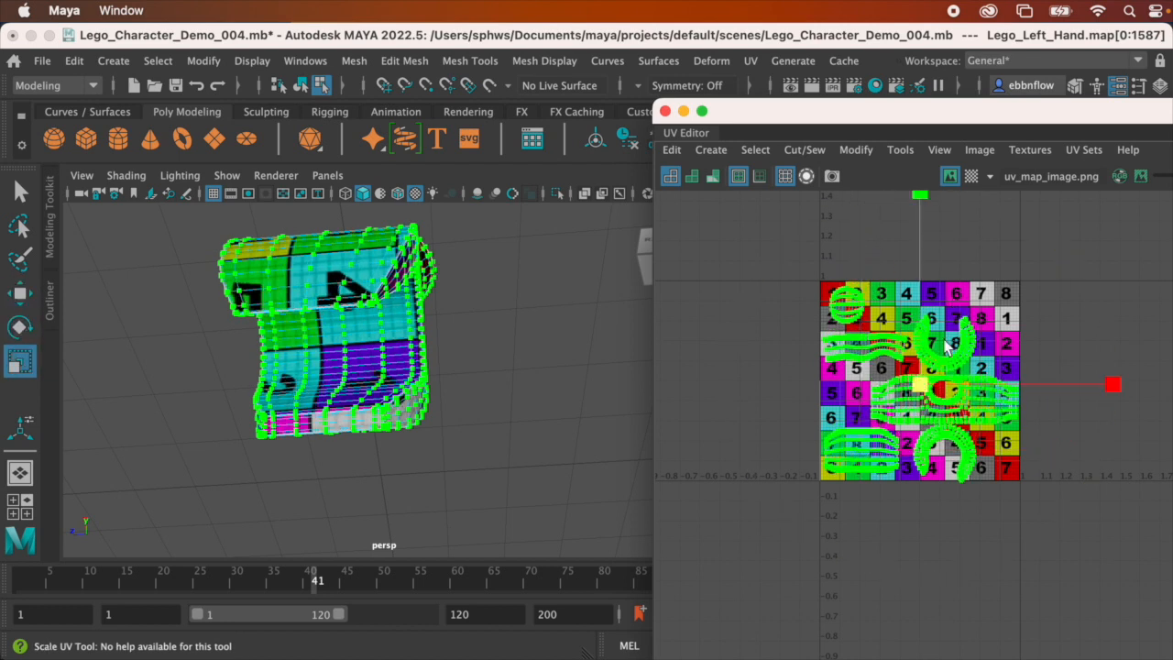
Scale all of the hand's shells down slightly and nudge them up within the 0–1 UV space
{"action": "left_click_drag", "start_coordinate": [922, 385], "coordinate": [915, 386]}
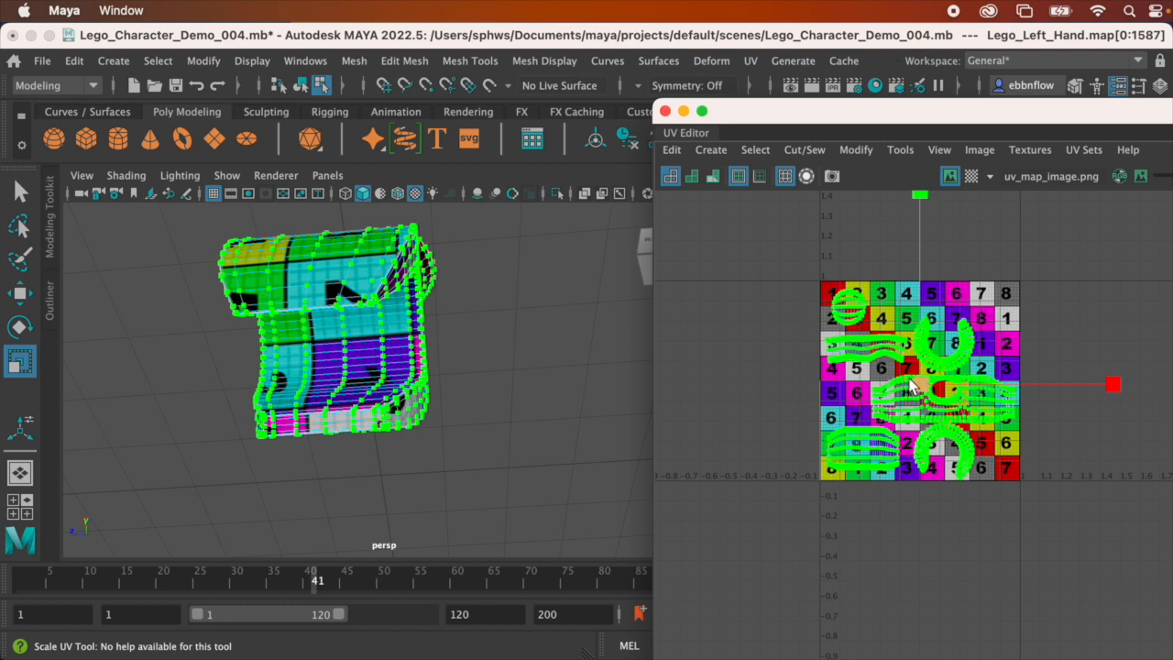
{"action": "key", "text": "w"}
{"action": "left_click_drag", "start_coordinate": [918, 300], "coordinate": [917, 298]}
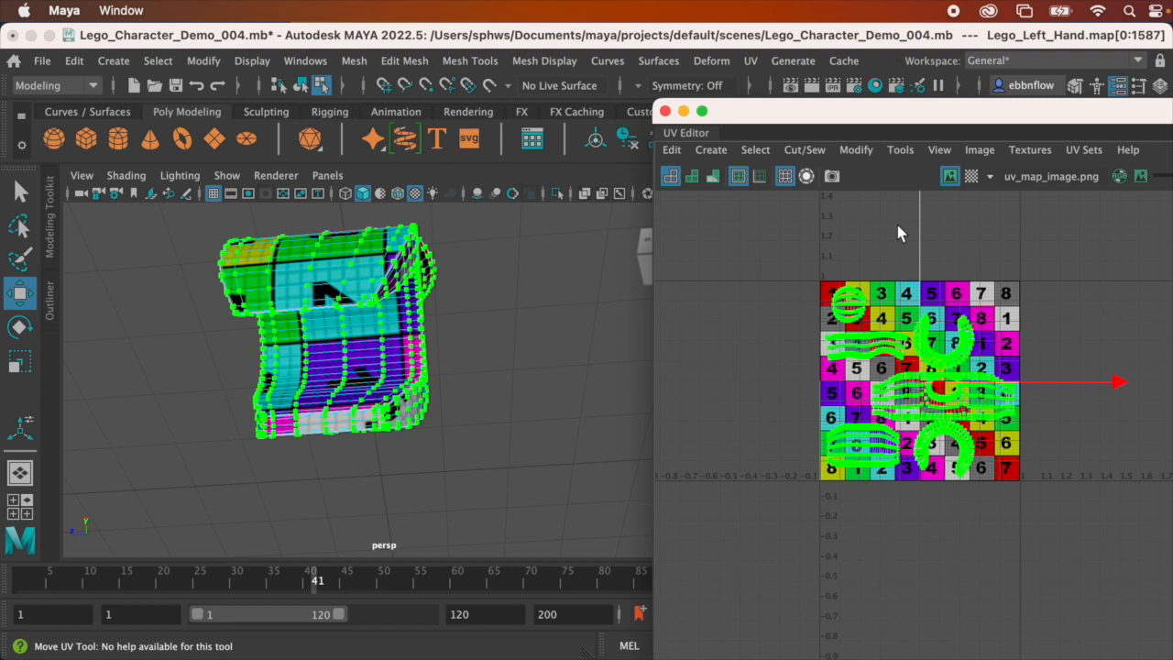
Export a UV snapshot of the hand to the Desktop as lego_left_claw_outuv.tif
{"action": "left_click", "coordinate": [979, 151]}
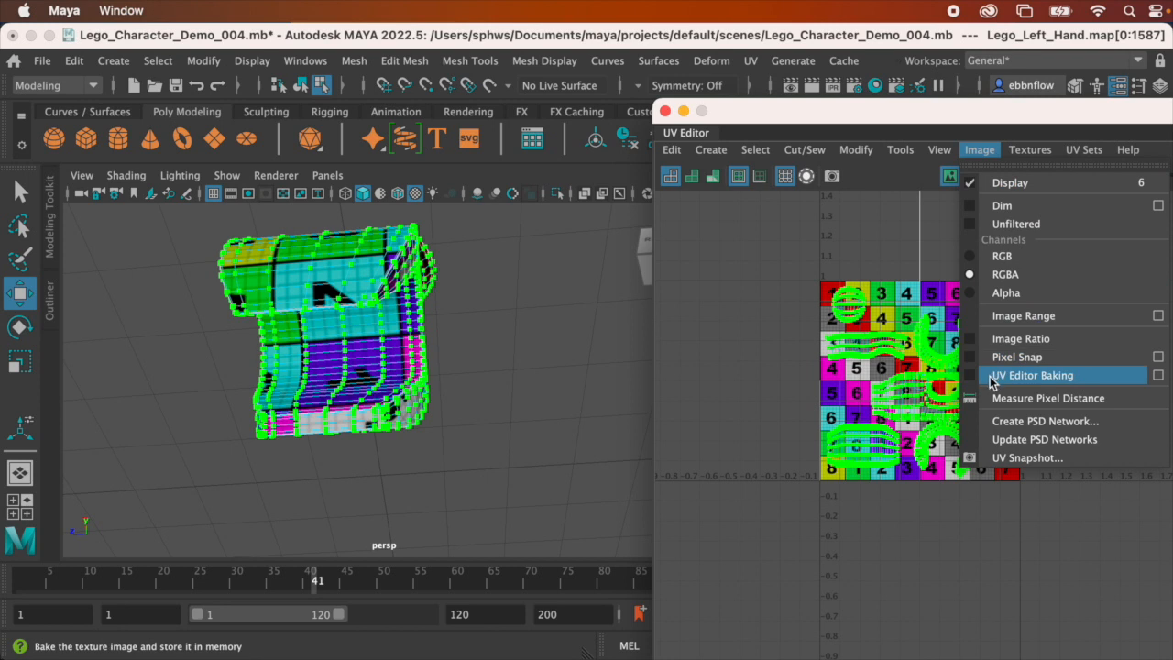
{"action": "left_click", "coordinate": [986, 457]}
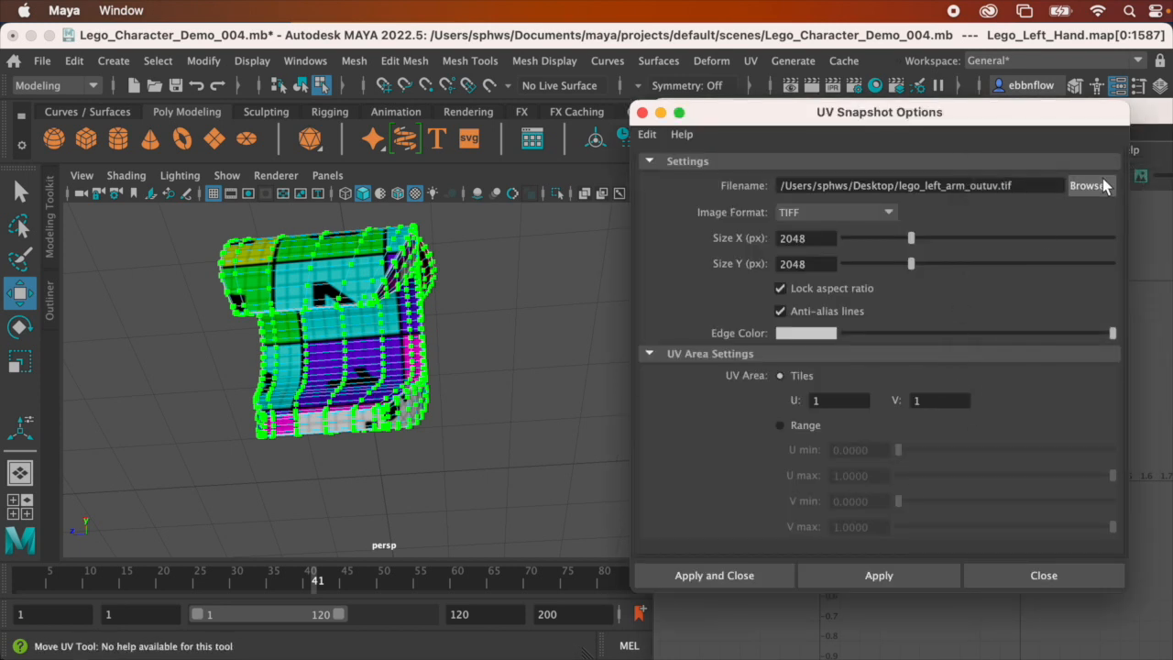
{"action": "left_click", "coordinate": [1089, 185]}
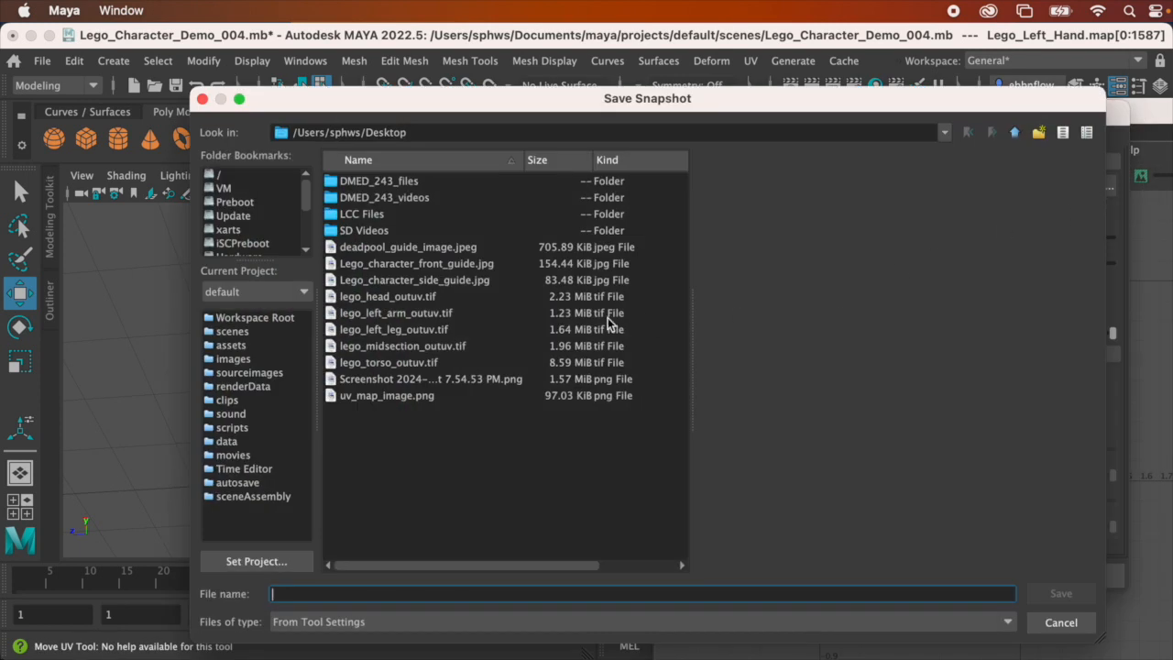
{"action": "left_click", "coordinate": [413, 330]}
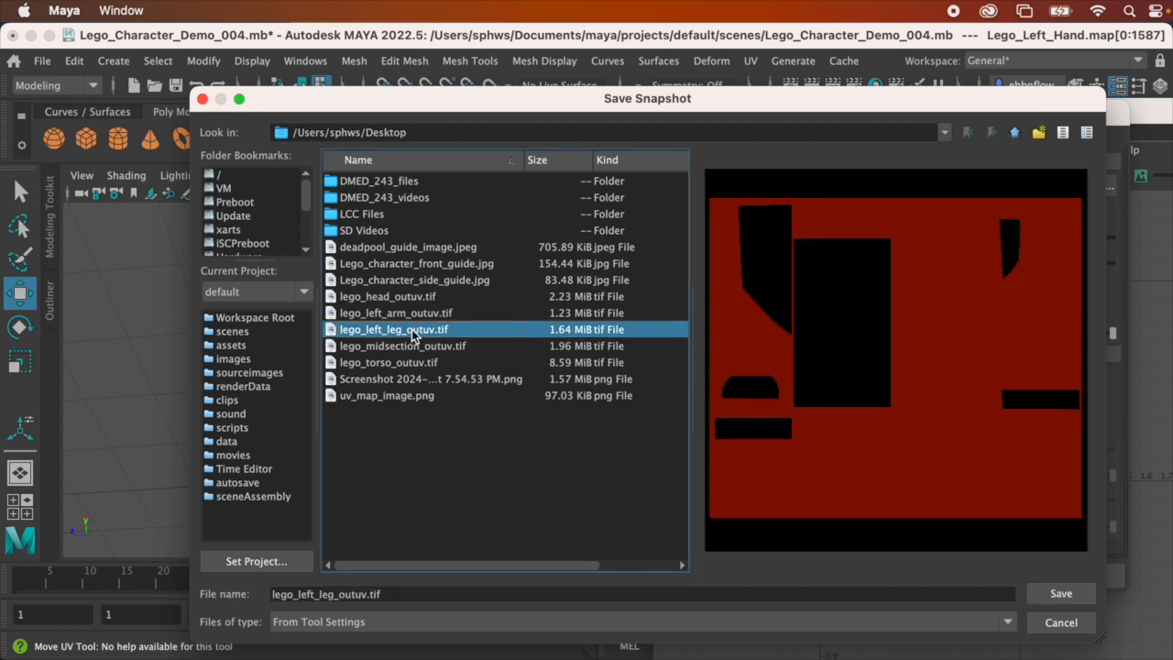
{"action": "left_click", "coordinate": [336, 597]}
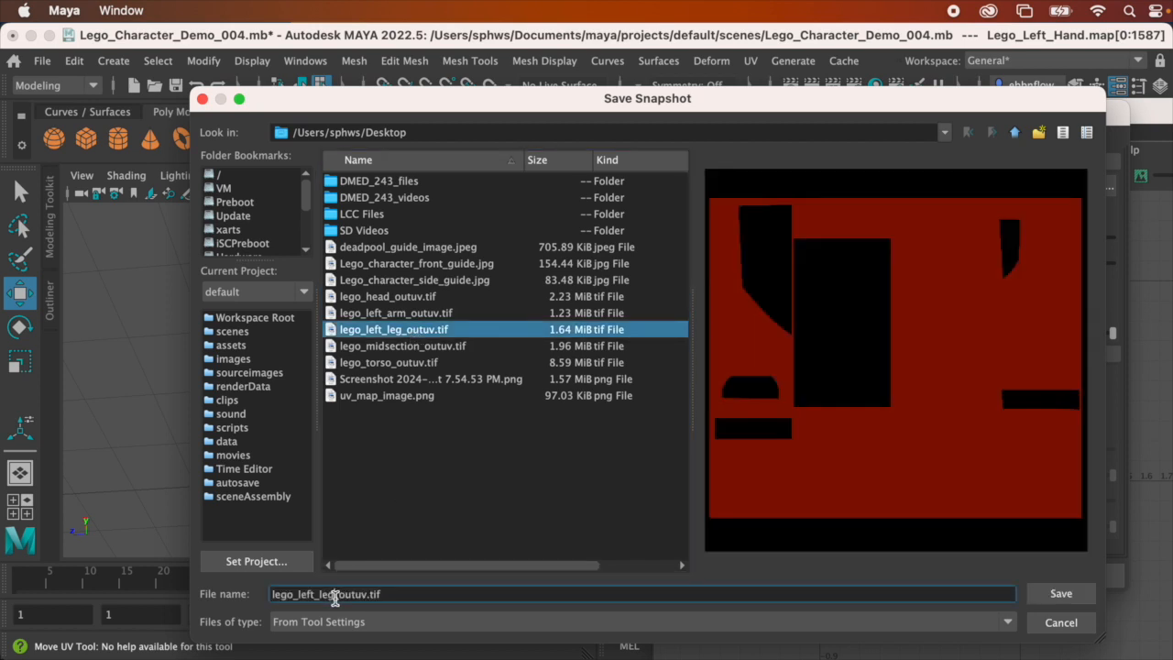
{"action": "left_click_drag", "start_coordinate": [336, 598], "coordinate": [298, 602]}
{"action": "type", "text": "left_"}
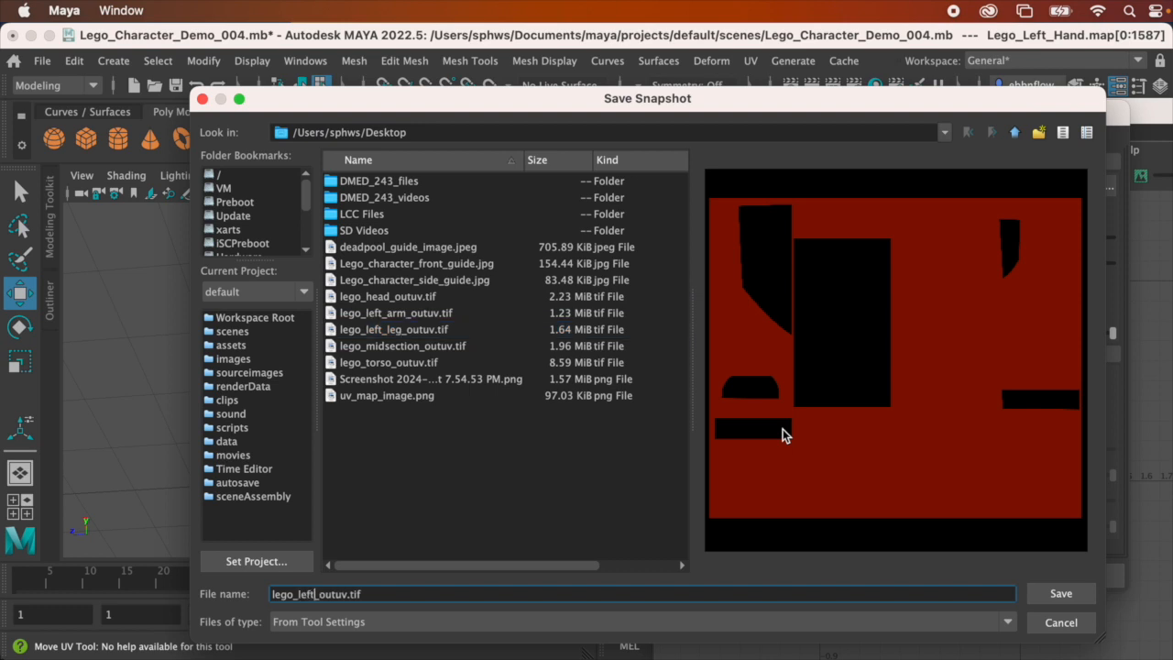
{"action": "type", "text": "clay"}
{"action": "key", "text": "BackSpace"}
{"action": "type", "text": "w_"}
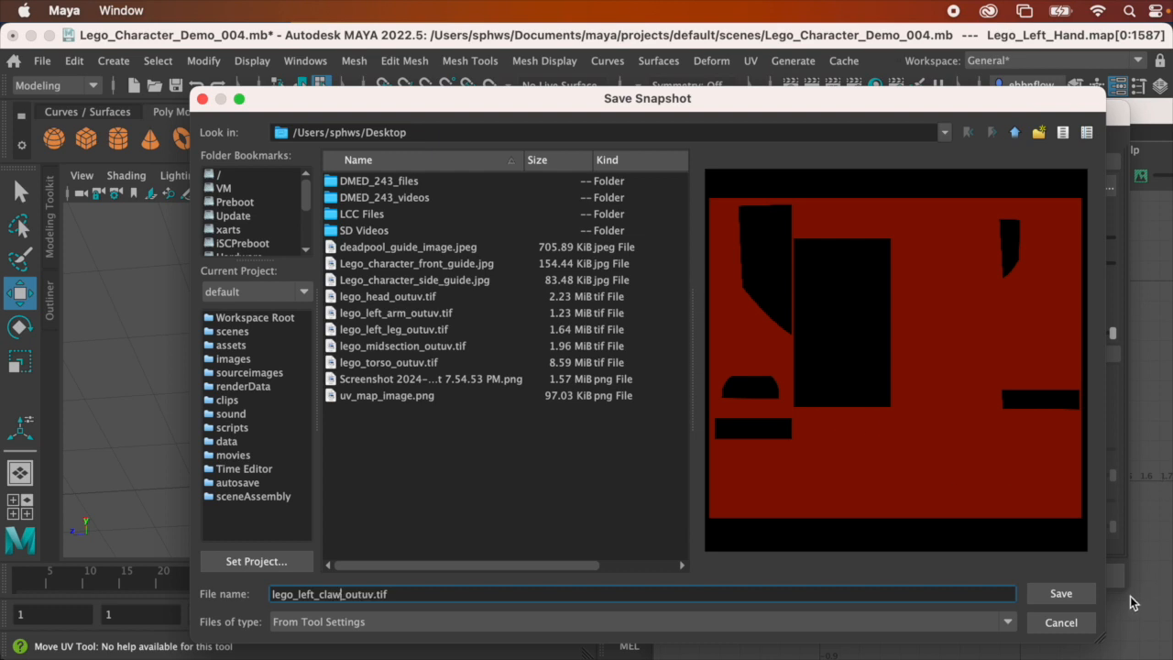
{"action": "left_click", "coordinate": [1061, 595]}
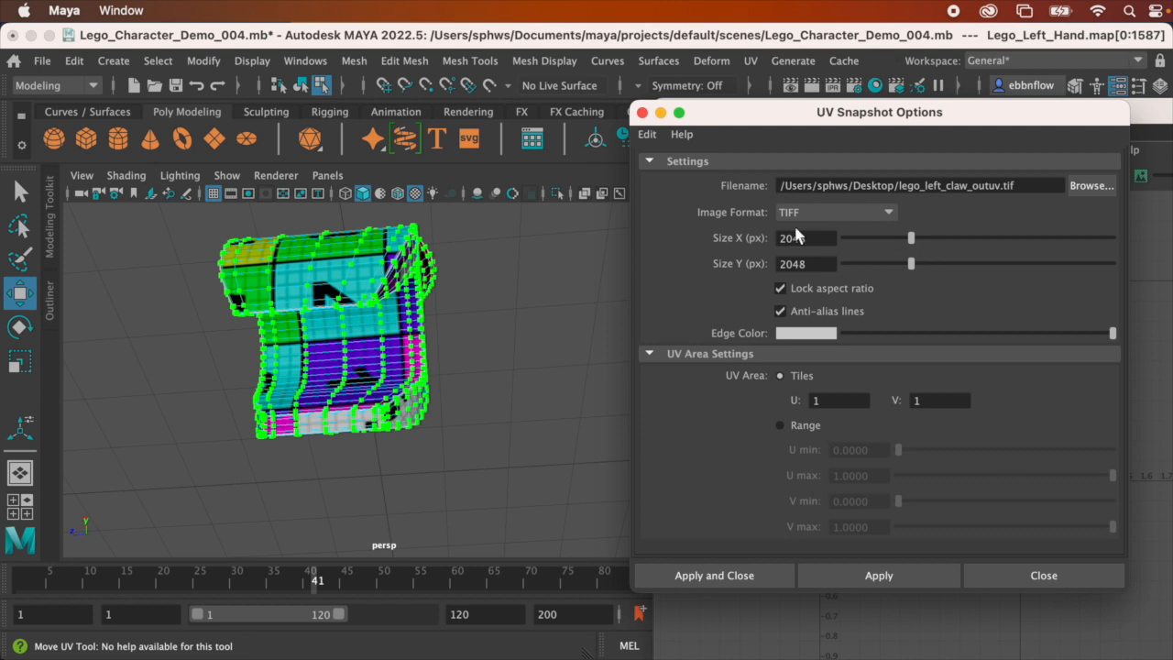
{"action": "left_click", "coordinate": [724, 575]}
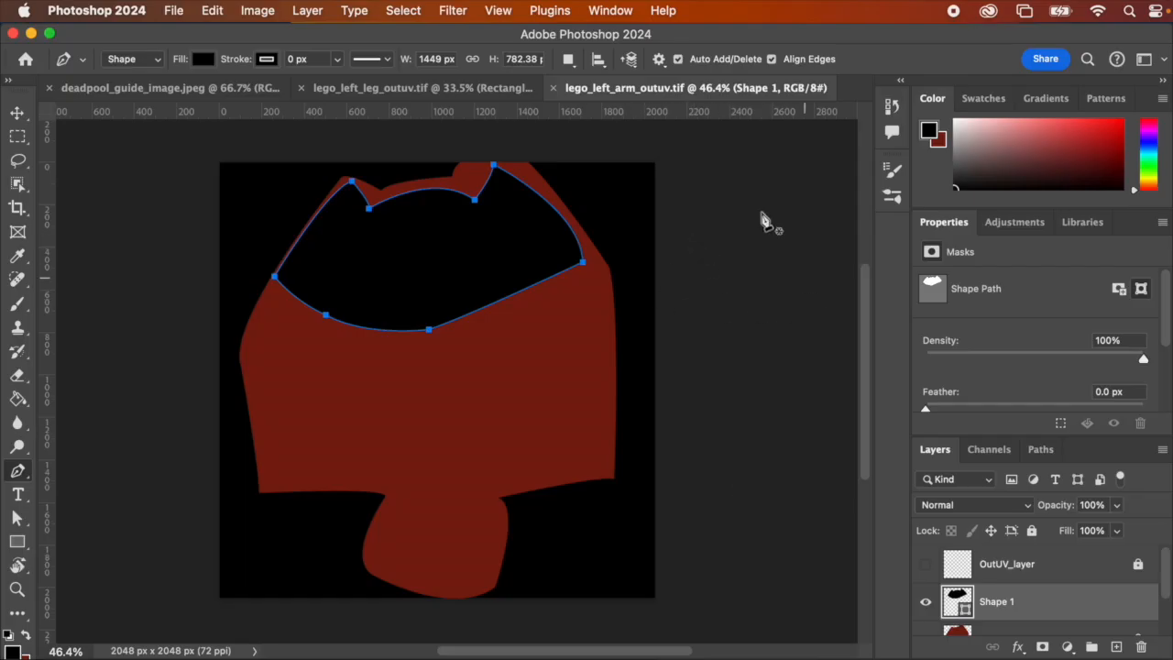
Switch to Photoshop and open lego_left_claw_outuv.tif from the Desktop
{"action": "left_click", "coordinate": [173, 11]}
{"action": "left_click", "coordinate": [188, 47]}
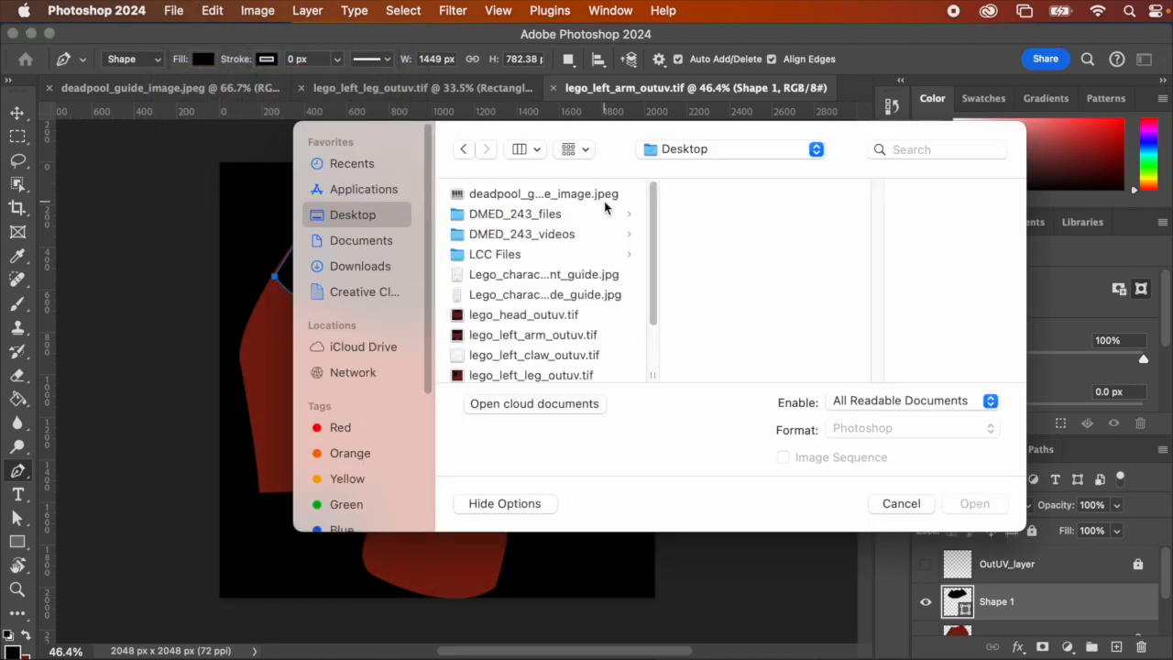
{"action": "left_click", "coordinate": [572, 355]}
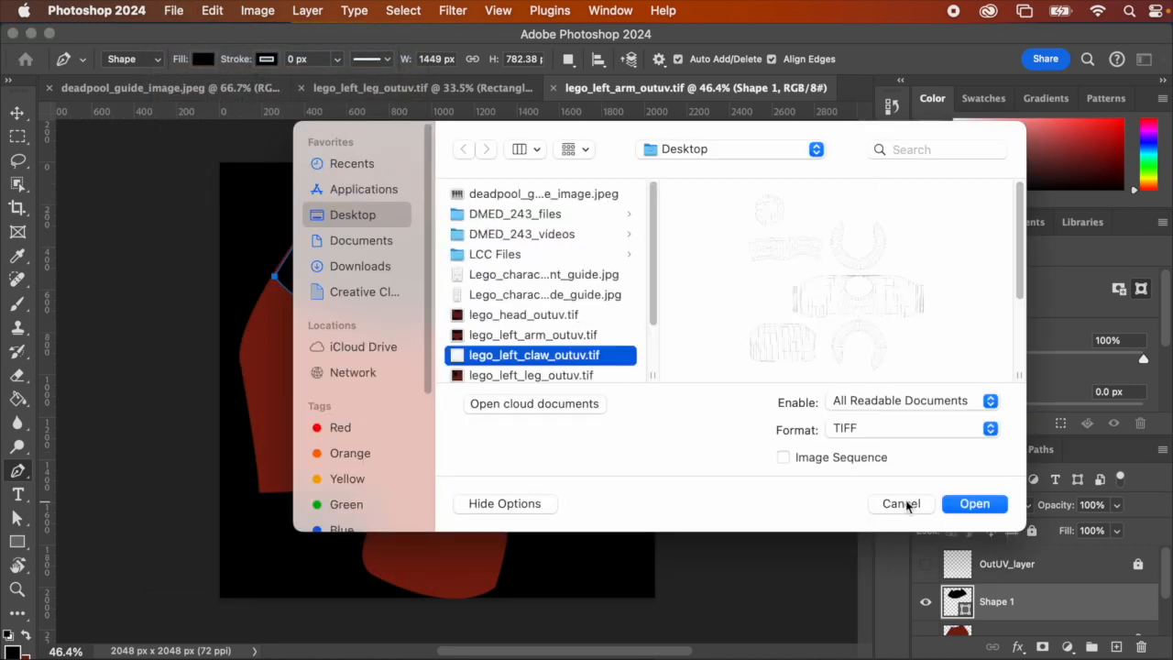
{"action": "left_click", "coordinate": [975, 505]}
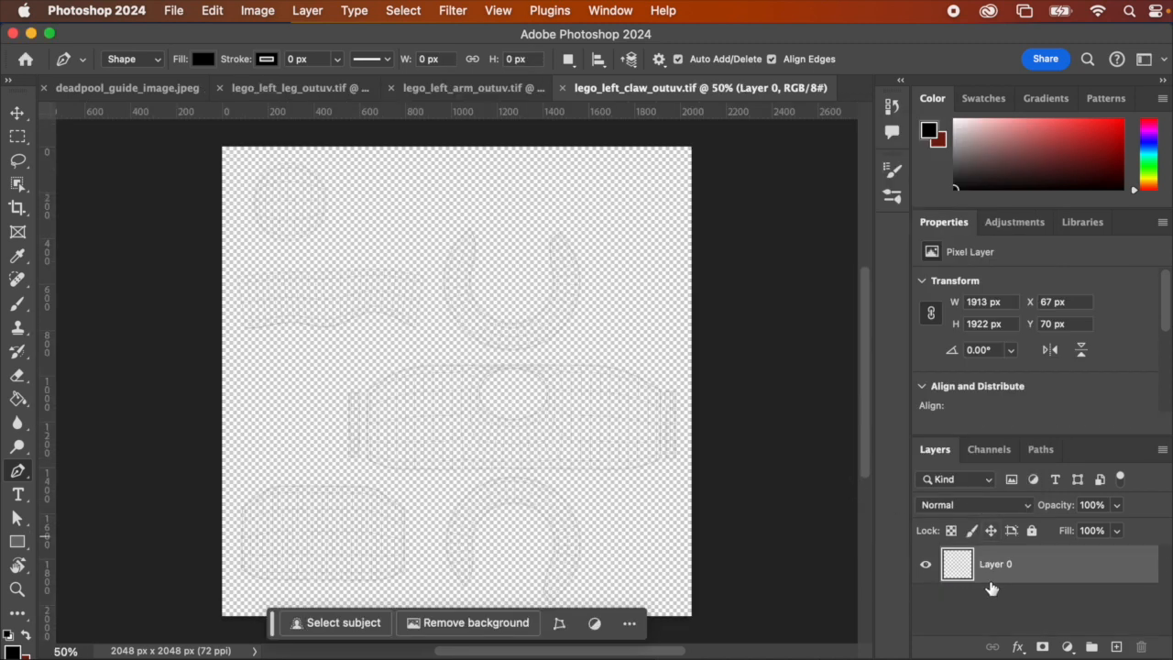
Rename the UV wireframe layer to OutUV_layer and lock it
{"action": "double_click", "coordinate": [987, 568]}
{"action": "type", "text": "OutUV_layer"}
{"action": "key", "text": "Return"}
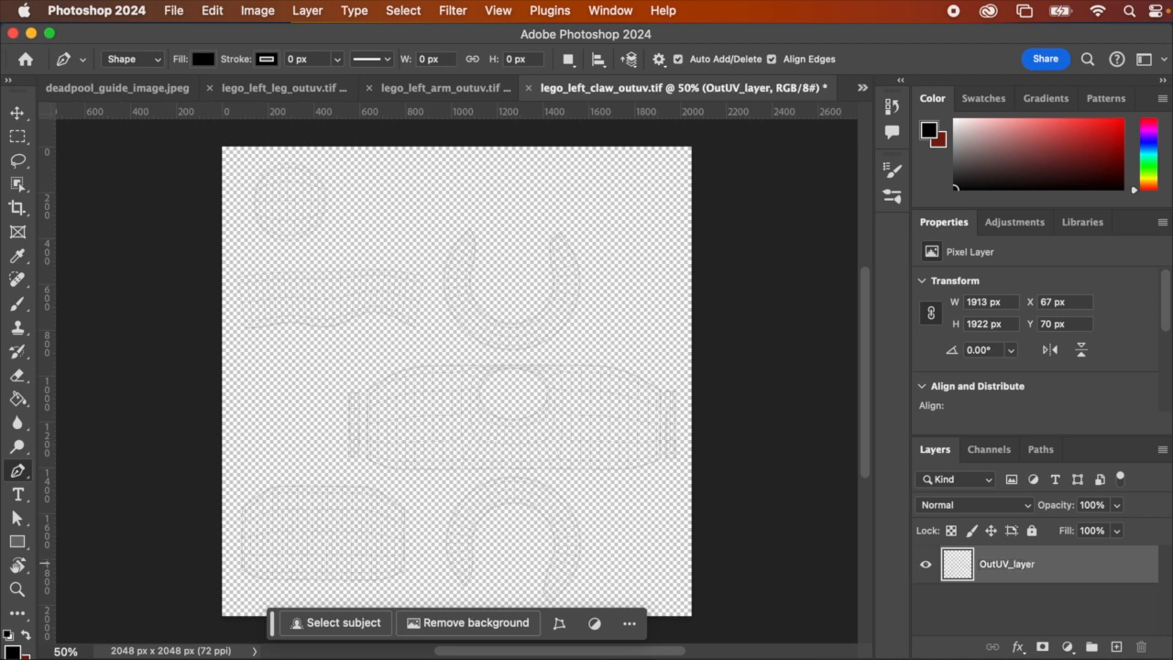
{"action": "left_click", "coordinate": [1032, 530]}
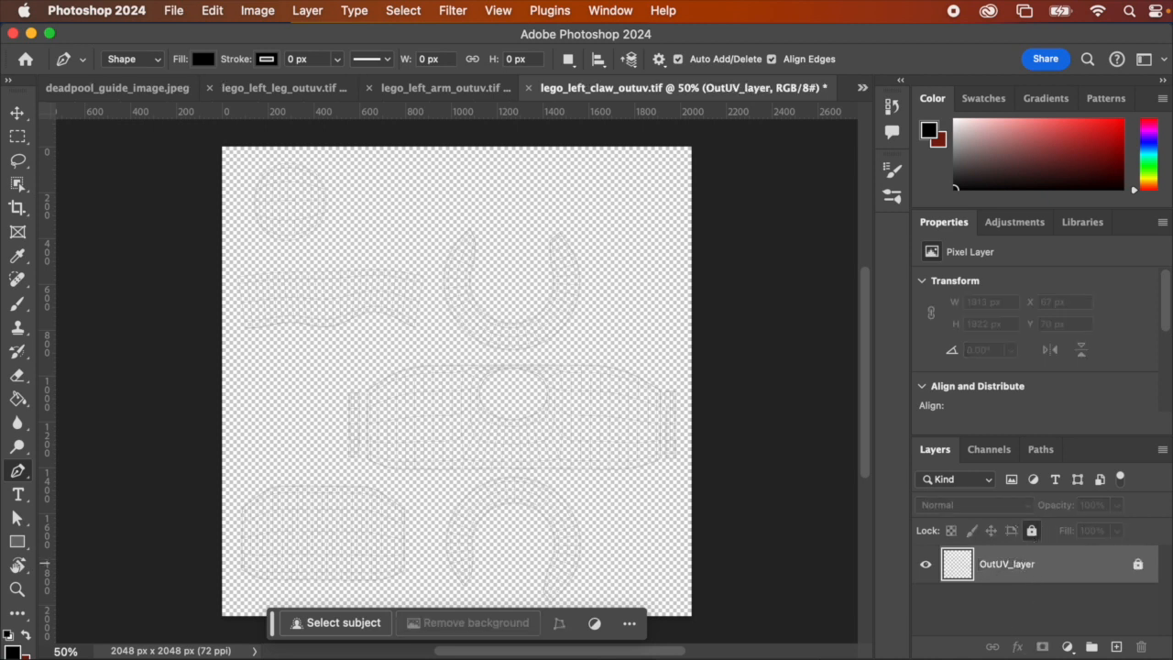
Add a layer named Background beneath OutUV_layer, fill it with black and lock it
{"action": "left_click", "coordinate": [1116, 647]}
{"action": "left_click_drag", "start_coordinate": [1041, 576], "coordinate": [1035, 612]}
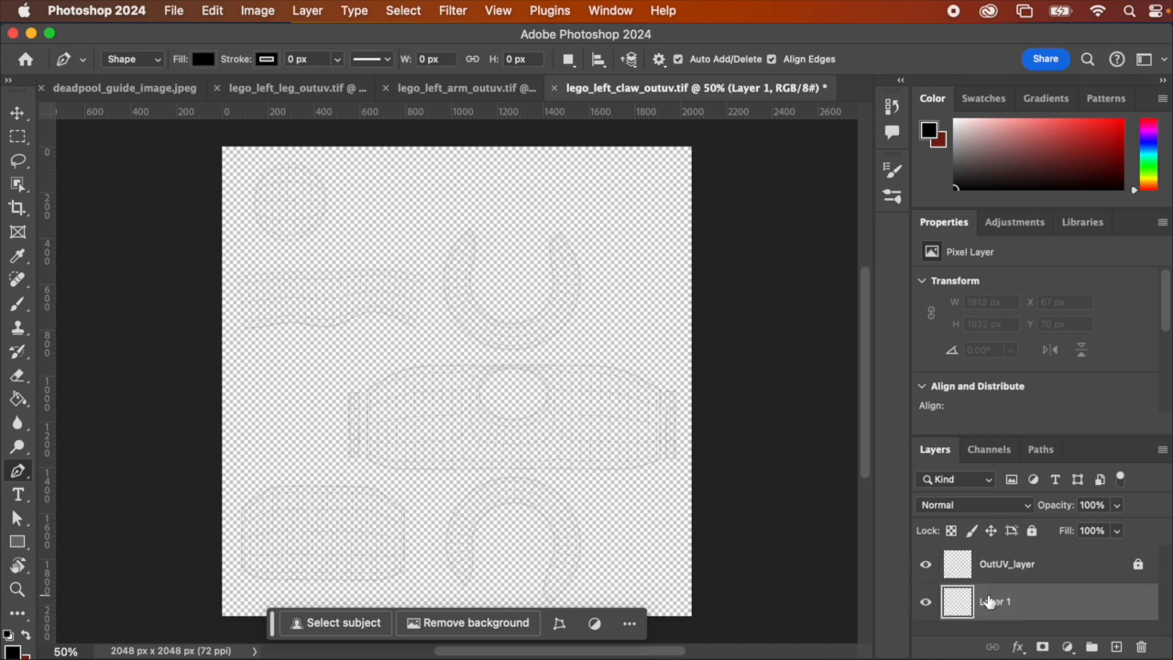
{"action": "type", "text": "Background"}
{"action": "key", "text": "Return"}
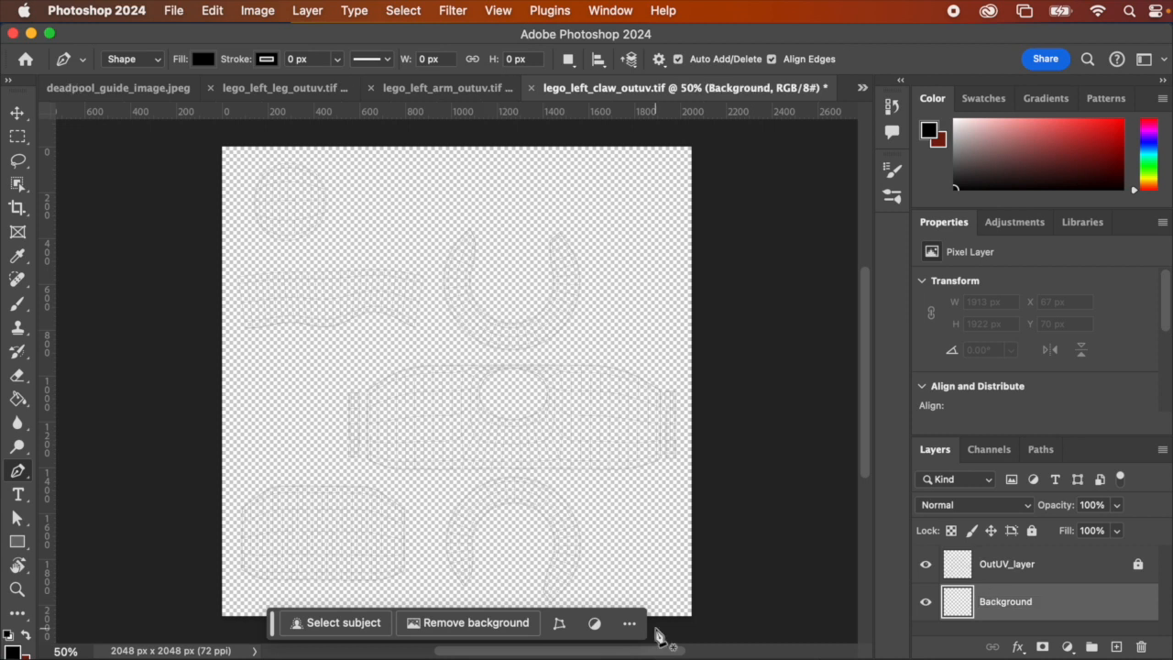
{"action": "key", "text": "g"}
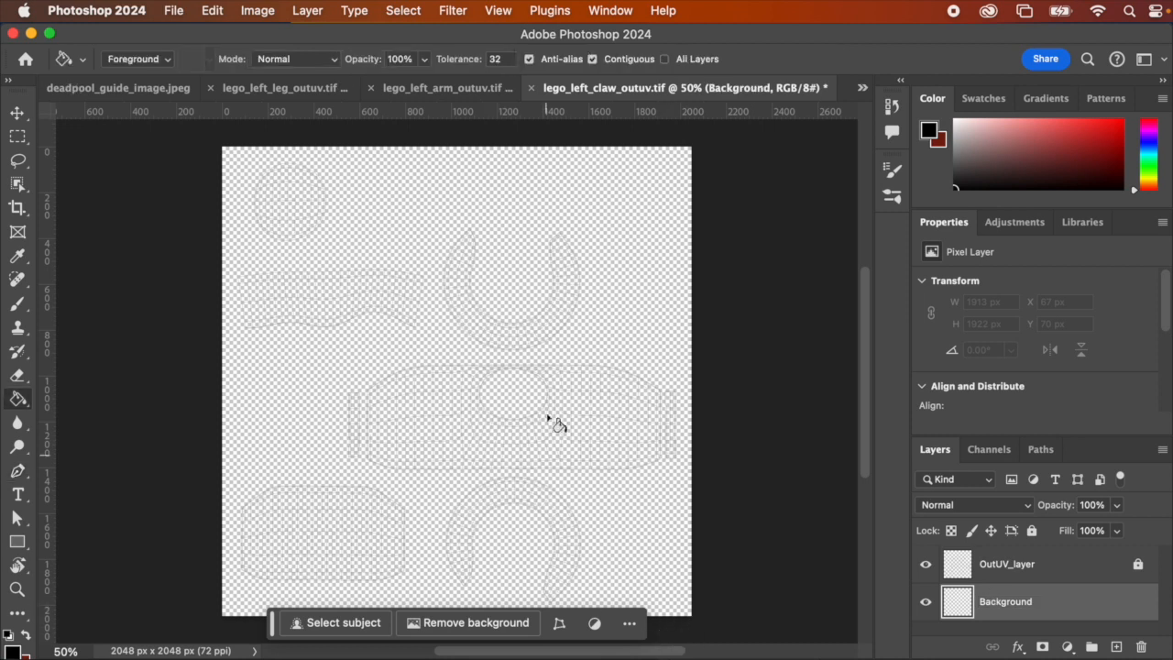
{"action": "left_click", "coordinate": [546, 339]}
{"action": "left_click", "coordinate": [1032, 533]}
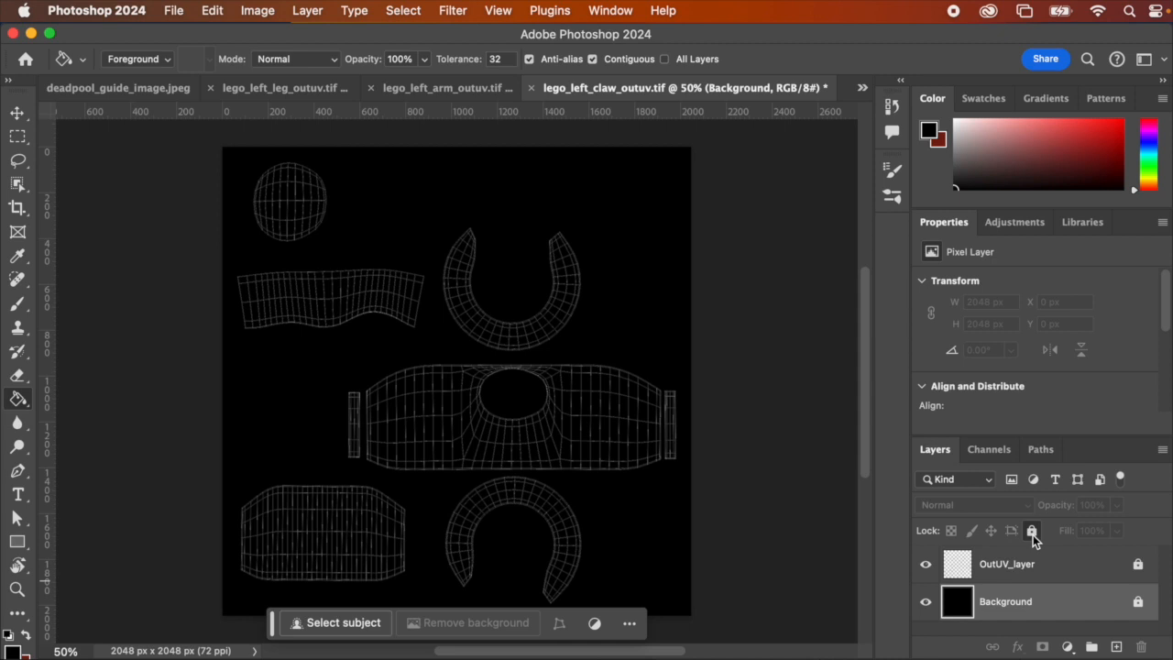
Add a new layer named Base_color between OutUV_layer and Background
{"action": "left_click", "coordinate": [1115, 648]}
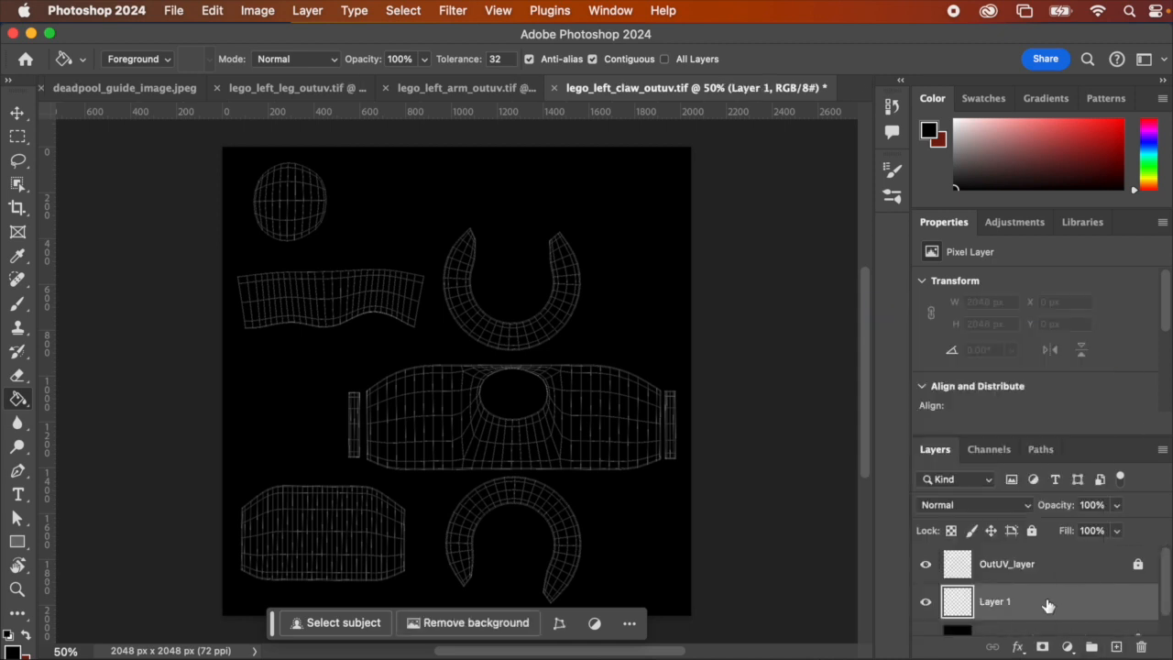
{"action": "type", "text": "Base_color"}
{"action": "key", "text": "Return"}
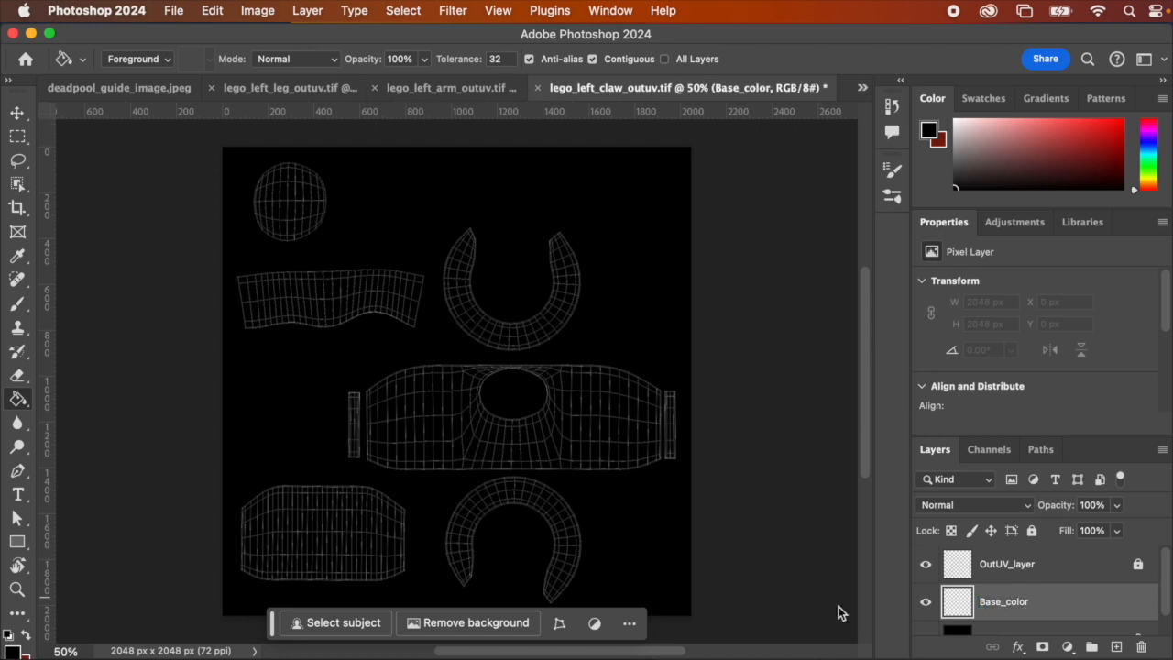
Make dark red the foreground color and draw a rectangle about 667 × 652 px over the upper C-shaped shell
{"action": "left_click", "coordinate": [26, 633]}
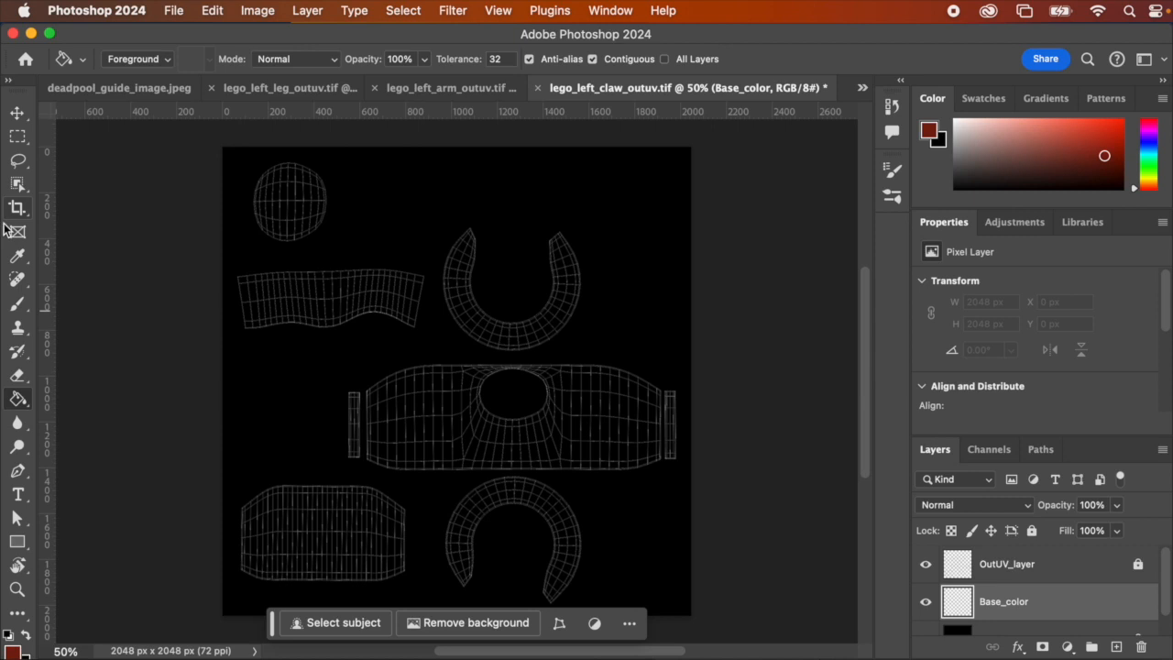
{"action": "left_click", "coordinate": [20, 546]}
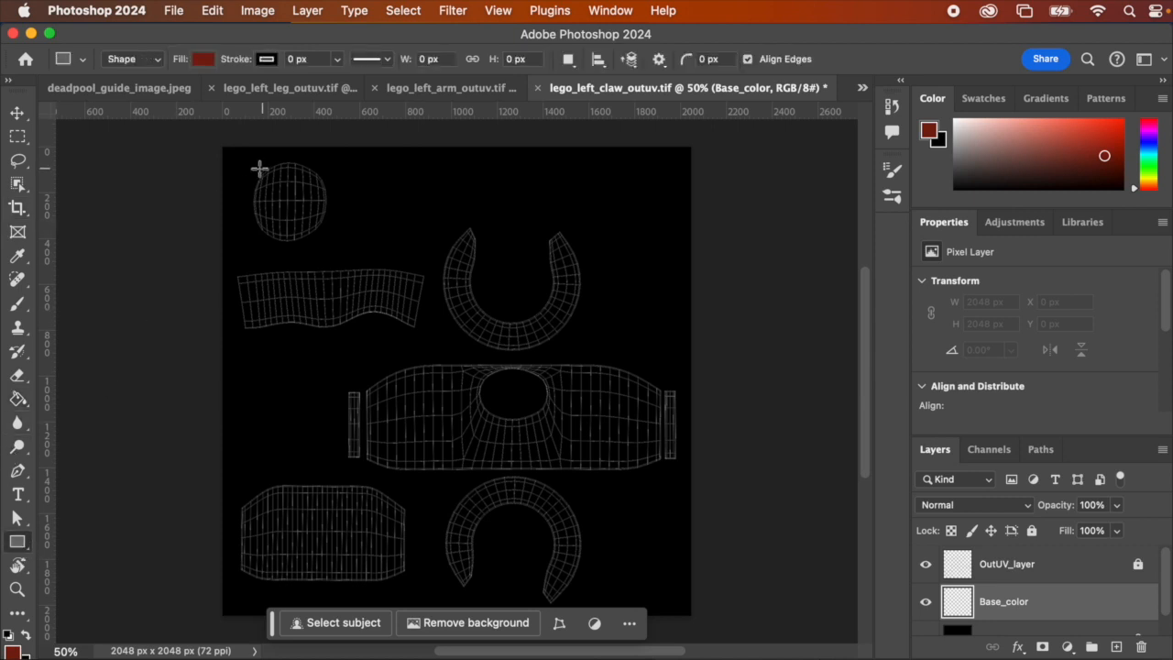
{"action": "left_click_drag", "start_coordinate": [244, 155], "coordinate": [355, 249]}
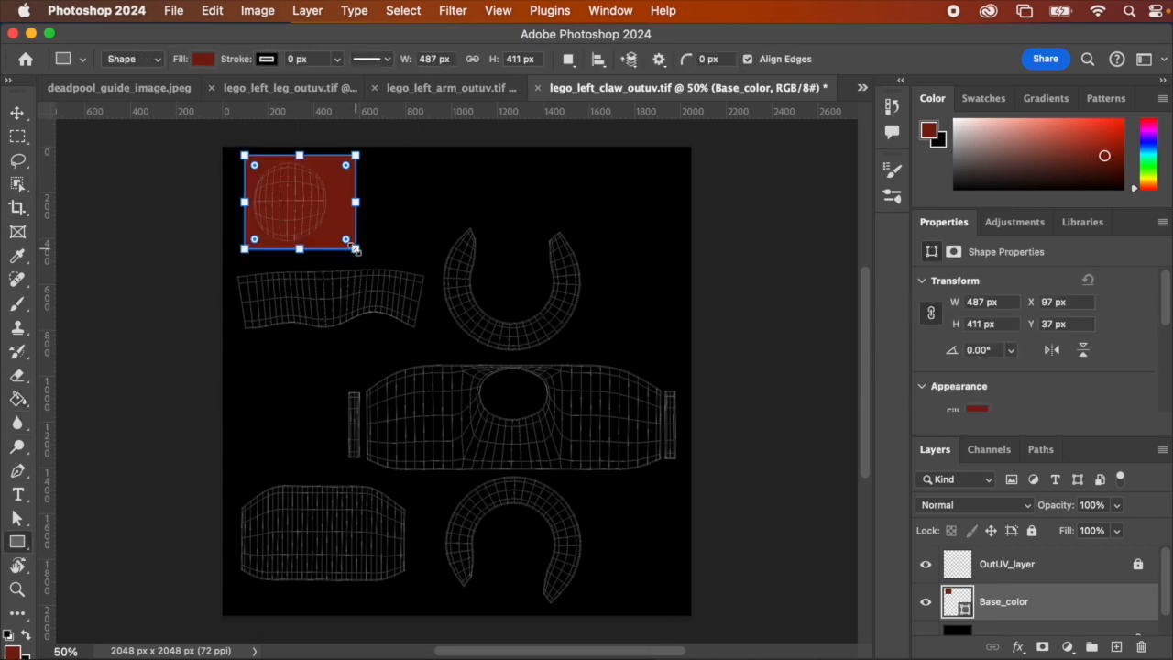
{"action": "key", "text": "cmd+z"}
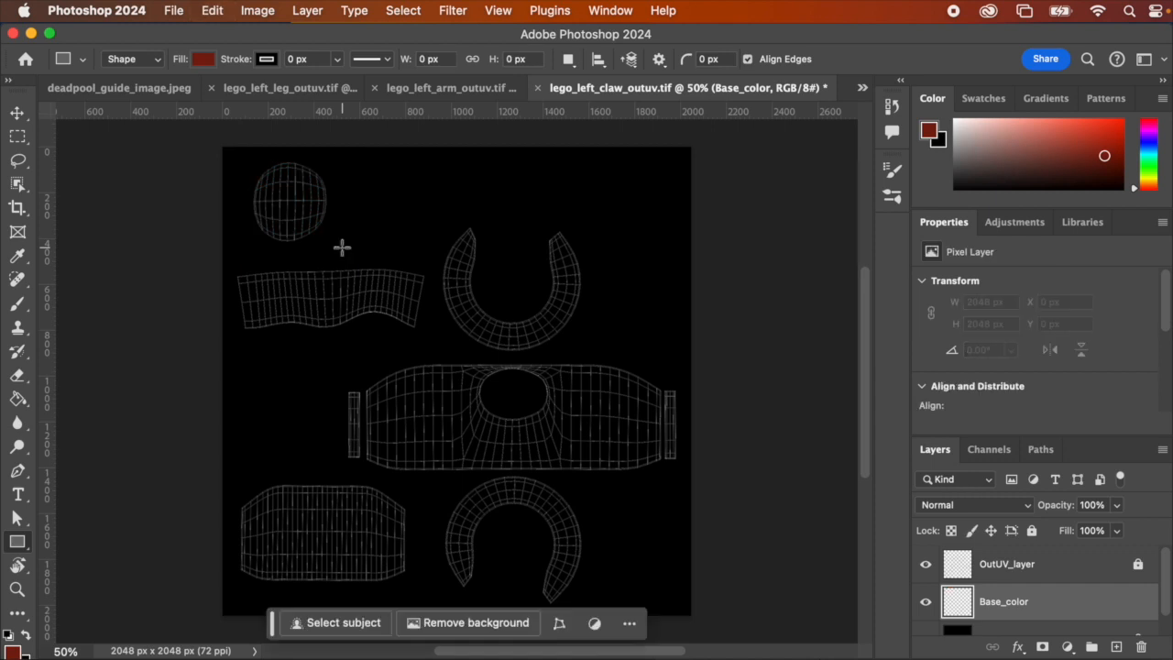
{"action": "left_click_drag", "start_coordinate": [439, 205], "coordinate": [591, 354]}
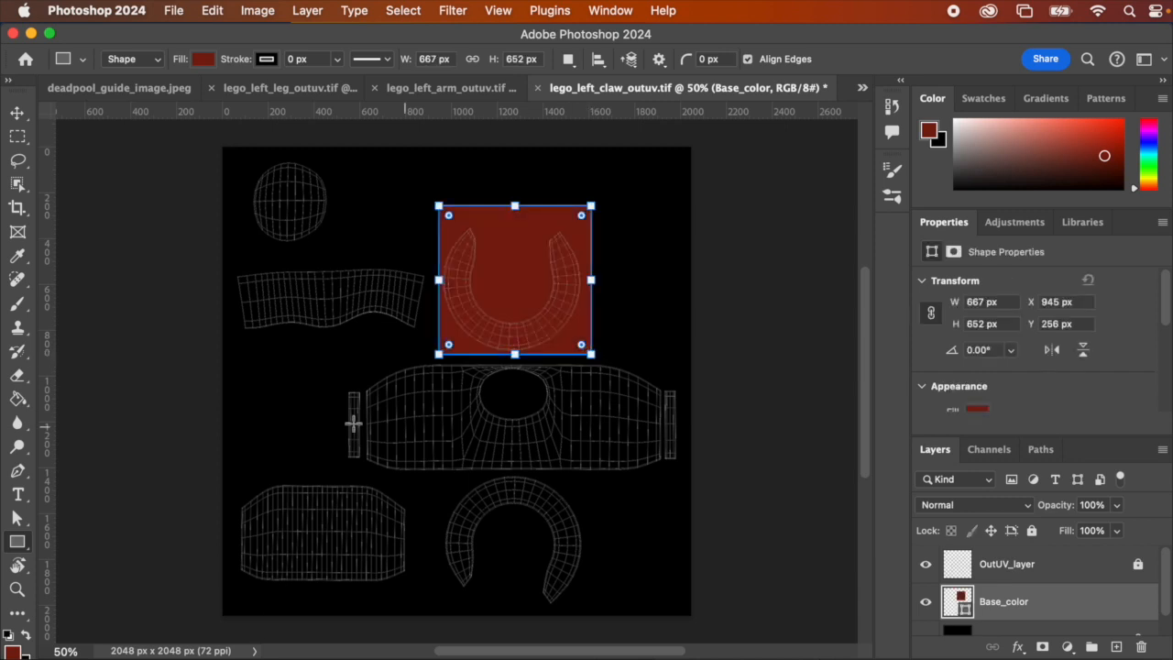
Draw dark red rectangles over the palm (about 1620 × 537 px), lower C-shape (about 755 × 603 px) and inner-hand shell (about 810 × 563 px)
{"action": "left_click_drag", "start_coordinate": [317, 350], "coordinate": [689, 472]}
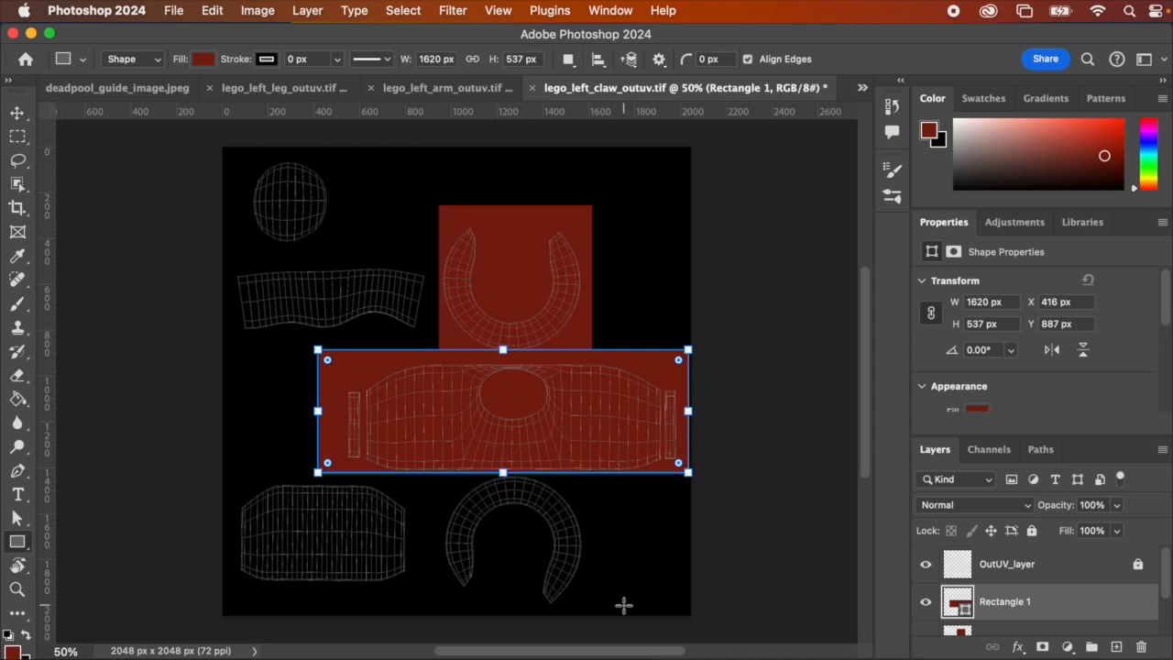
{"action": "left_click_drag", "start_coordinate": [431, 471], "coordinate": [604, 610]}
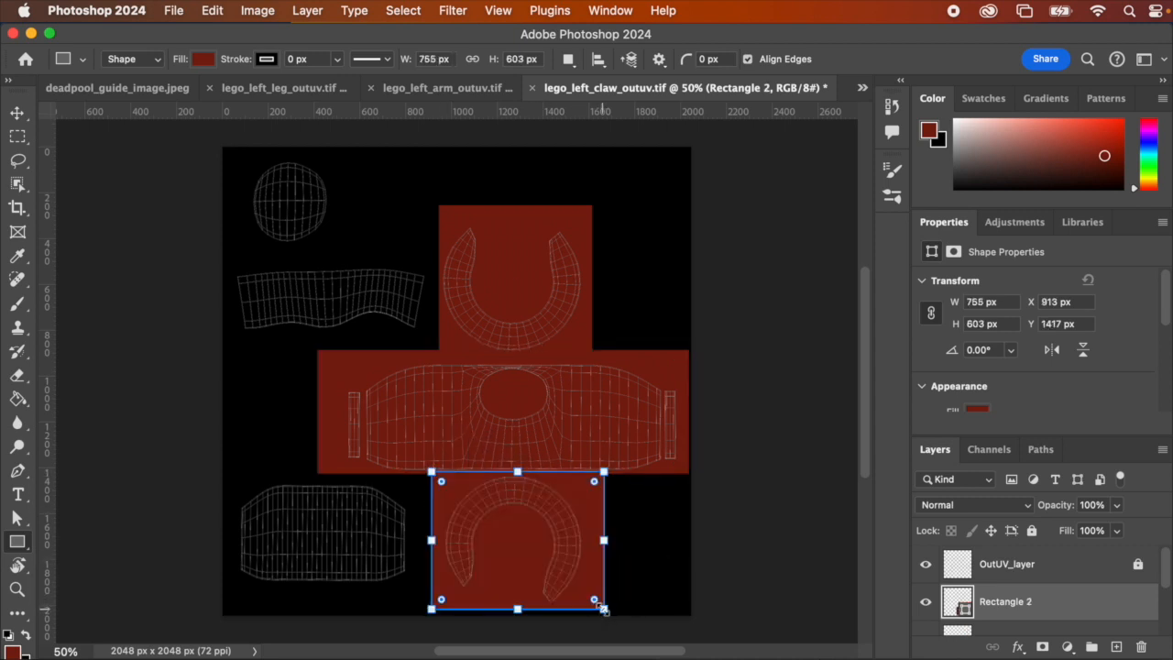
{"action": "left_click_drag", "start_coordinate": [230, 469], "coordinate": [415, 599]}
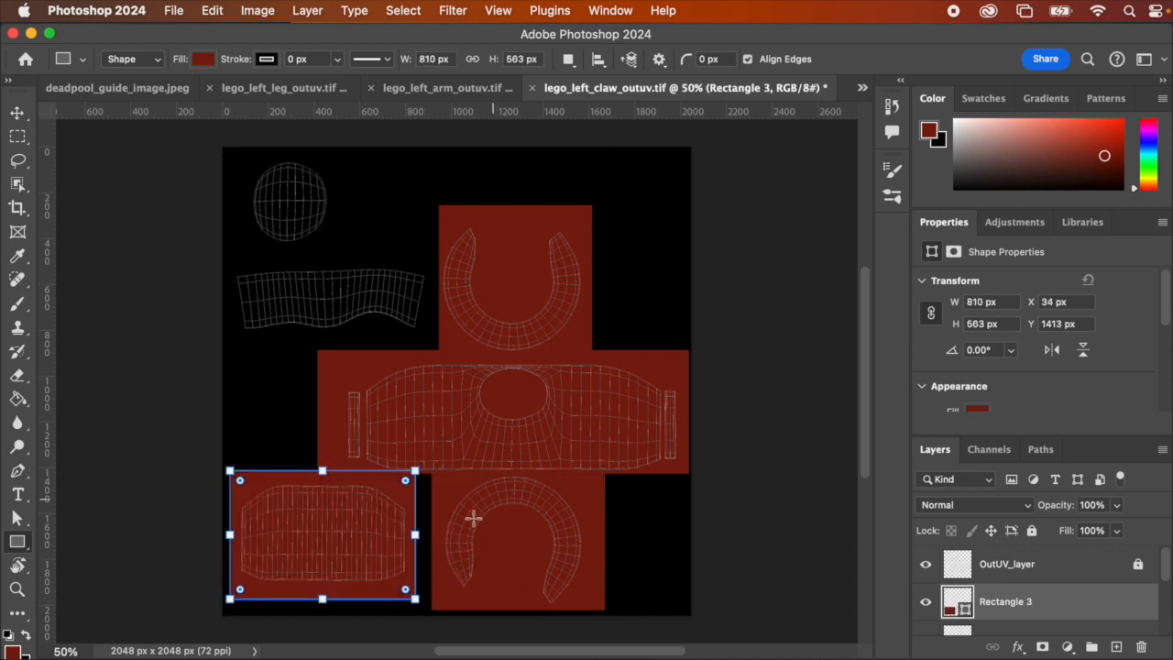
Hide OutUV_layer and save the layered TIFF with ZIP image compression and RLE layer compression
{"action": "left_click", "coordinate": [926, 566]}
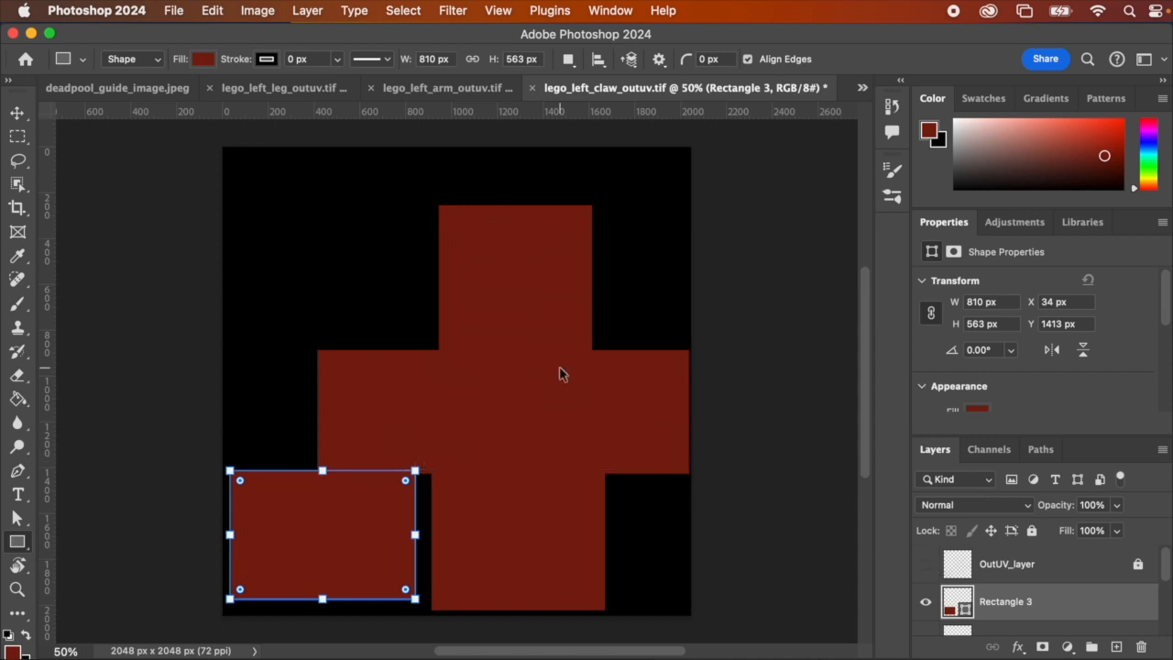
{"action": "key", "text": "super+s"}
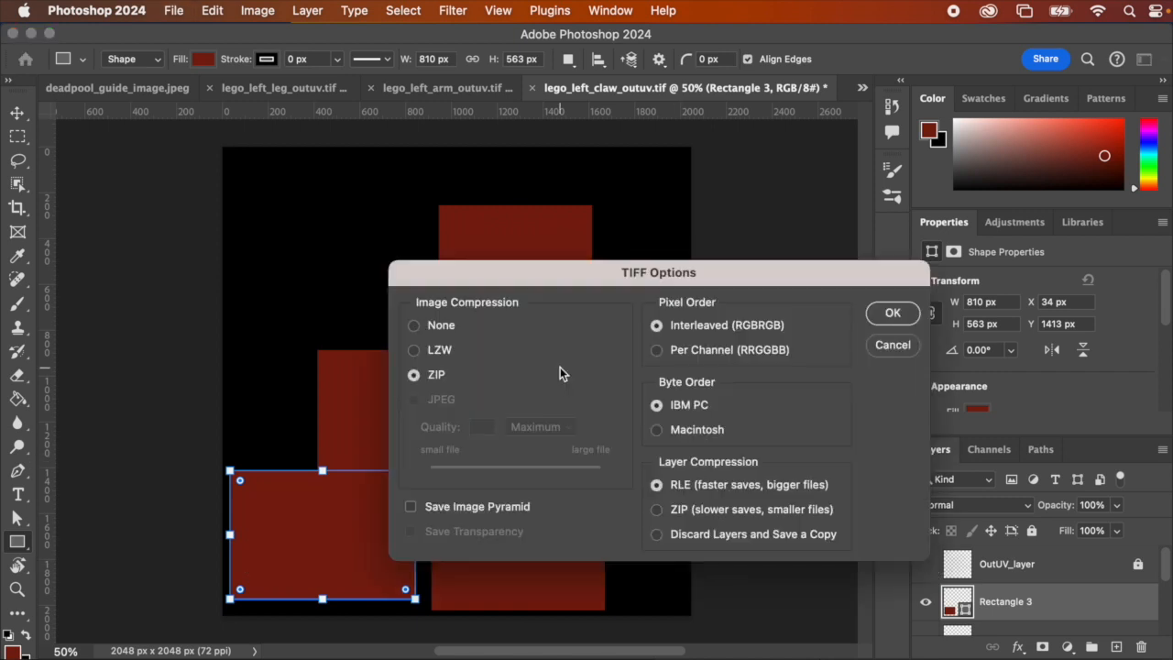
{"action": "left_click", "coordinate": [894, 312]}
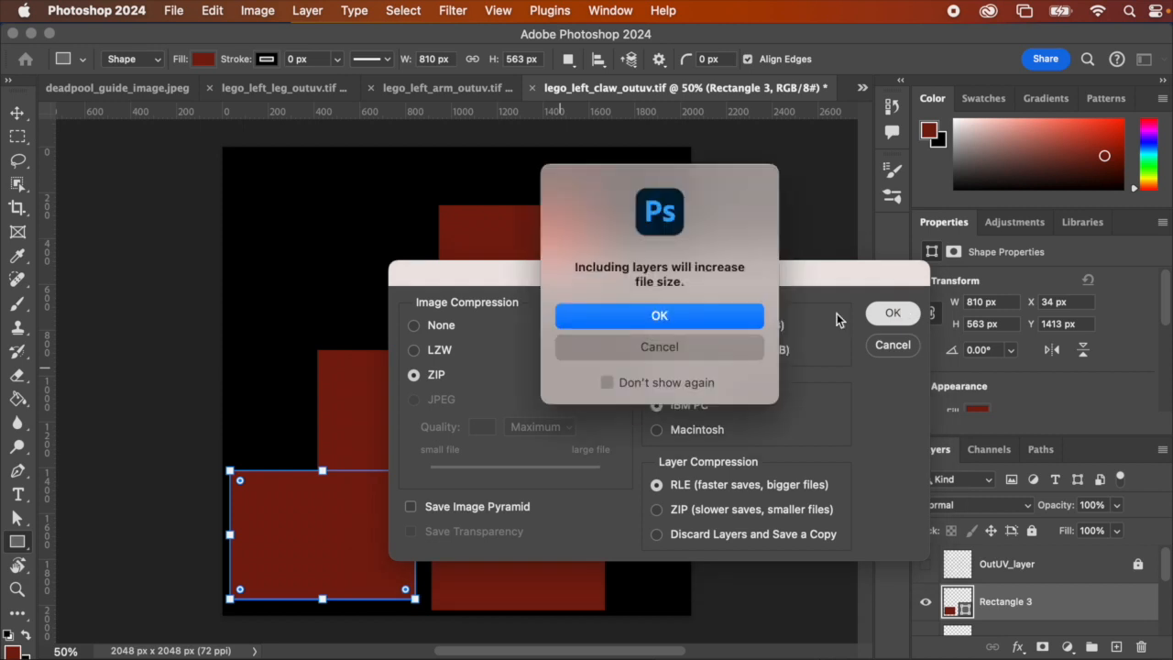
{"action": "left_click", "coordinate": [719, 318]}
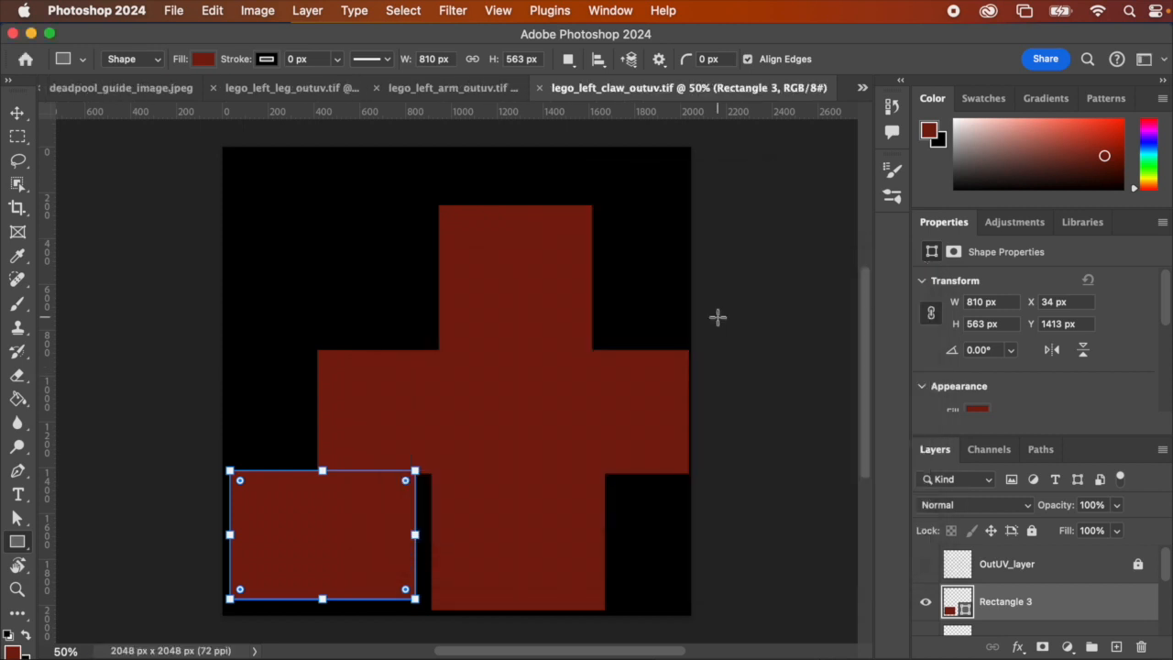
Export the claw texture as a 2048 × 2048 px JPG named lego_left_claw_deadpool into the sourceimages folder
{"action": "left_click", "coordinate": [174, 11]}
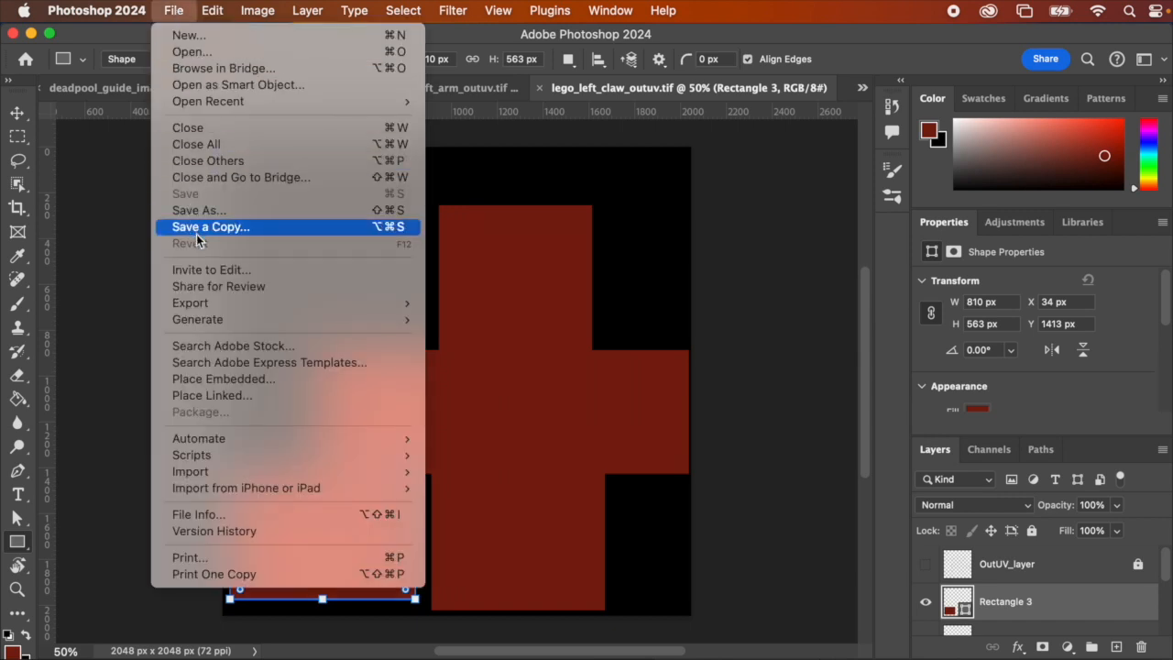
{"action": "mouse_move", "coordinate": [226, 310]}
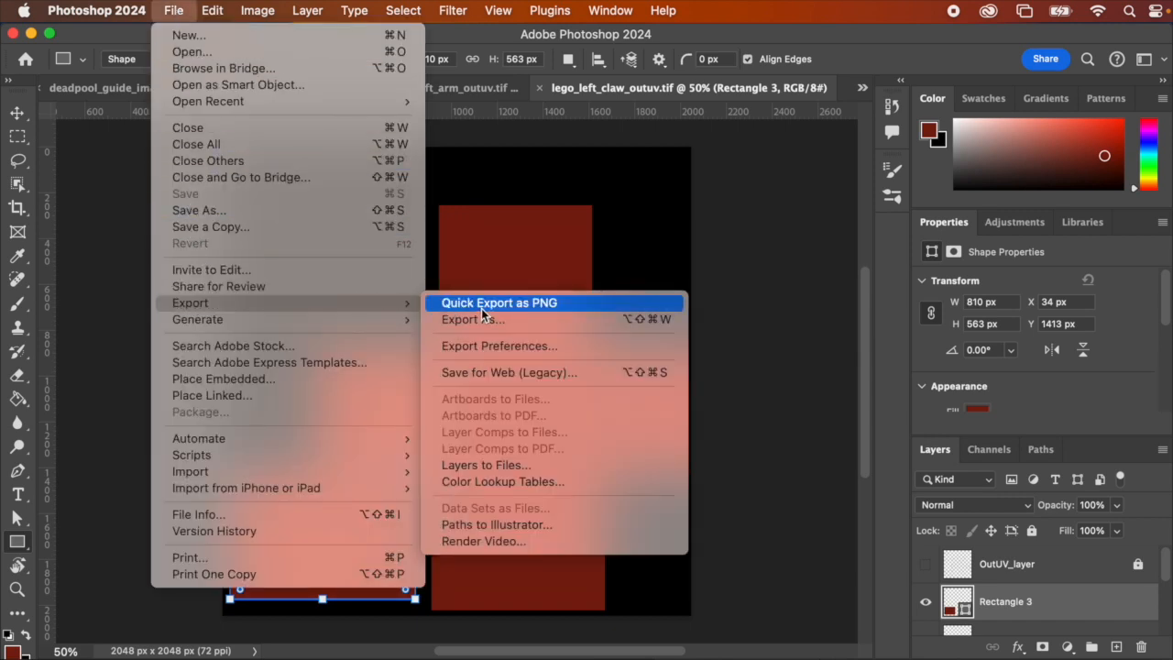
{"action": "left_click", "coordinate": [486, 321]}
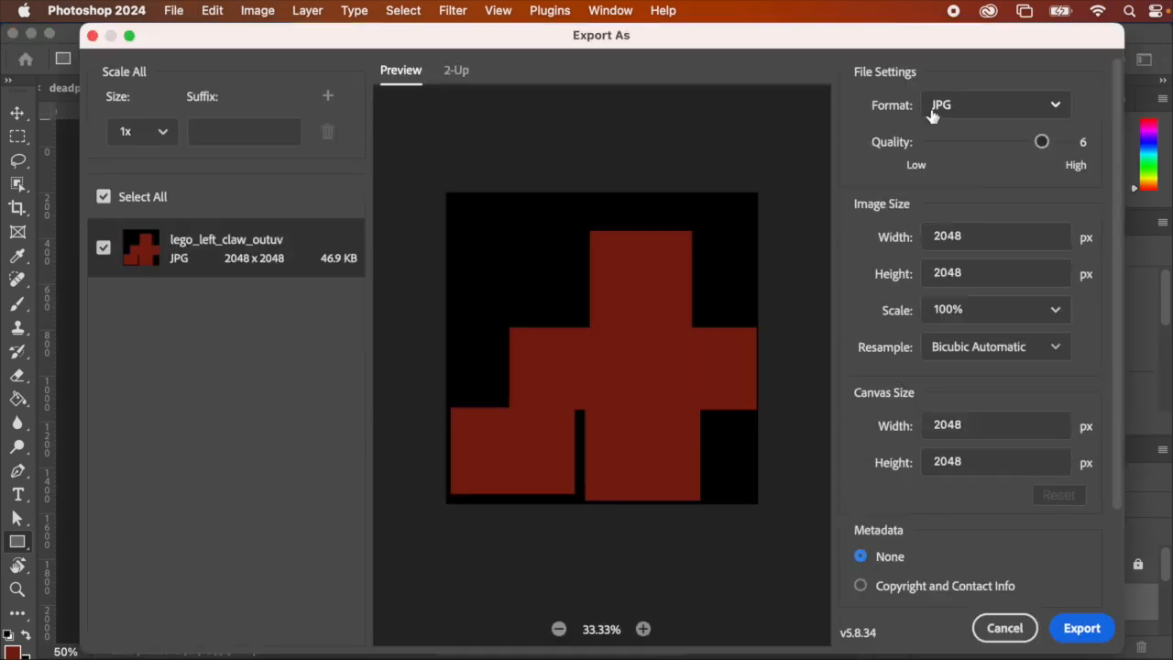
{"action": "left_click", "coordinate": [1080, 628]}
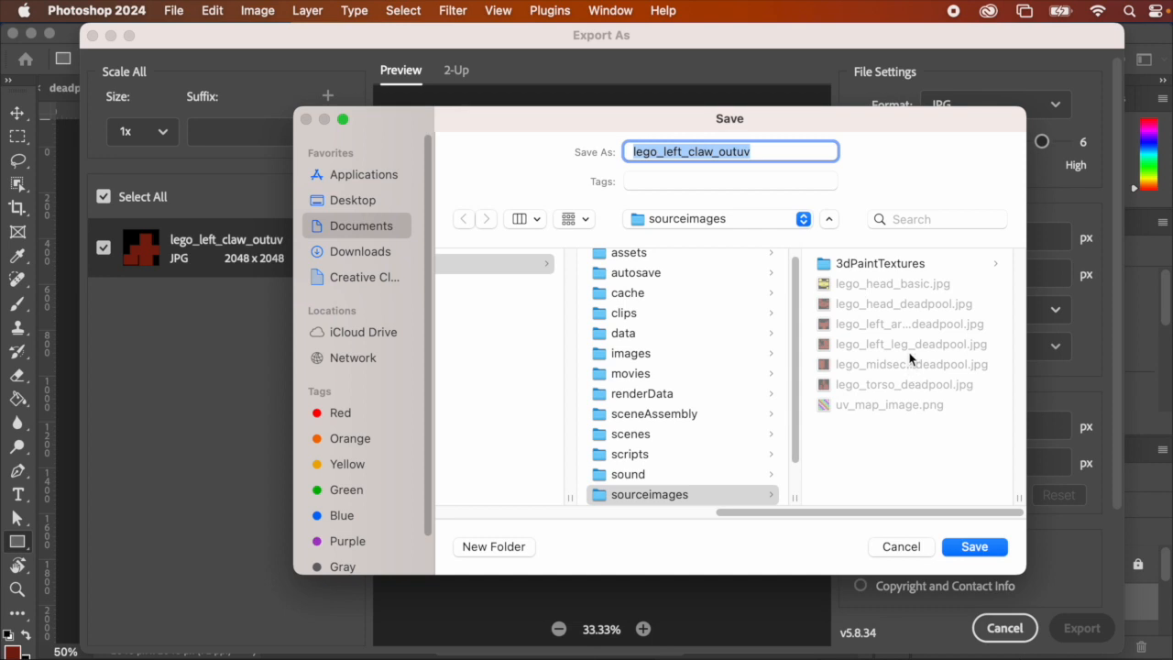
{"action": "left_click", "coordinate": [859, 348]}
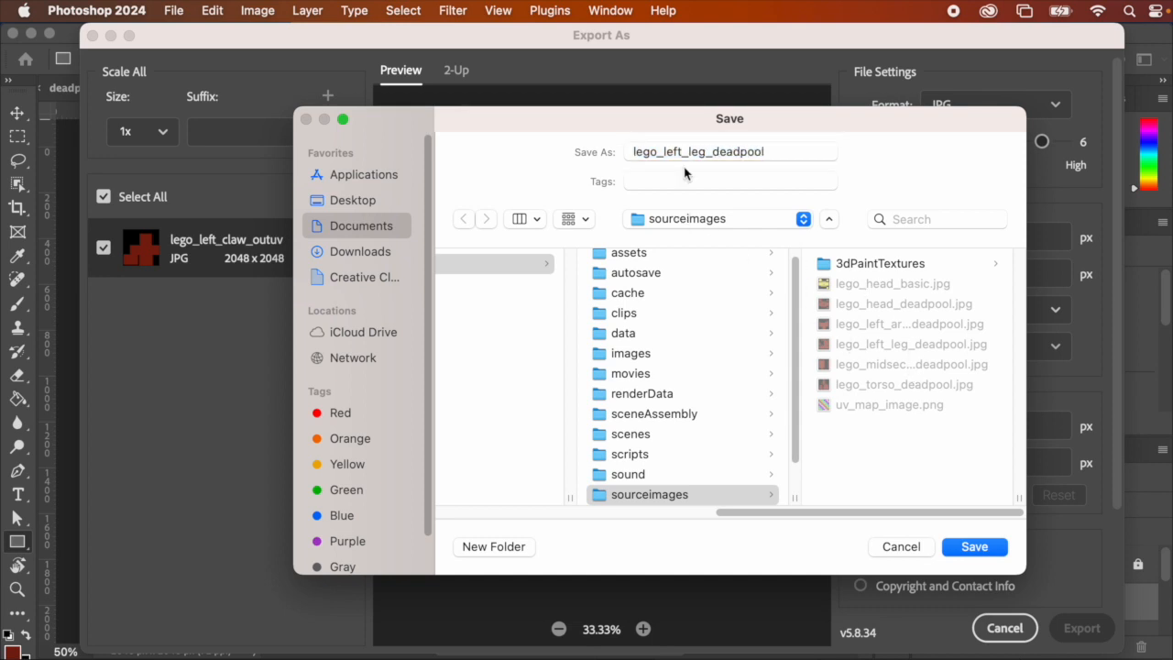
{"action": "left_click_drag", "start_coordinate": [706, 151], "coordinate": [688, 154]}
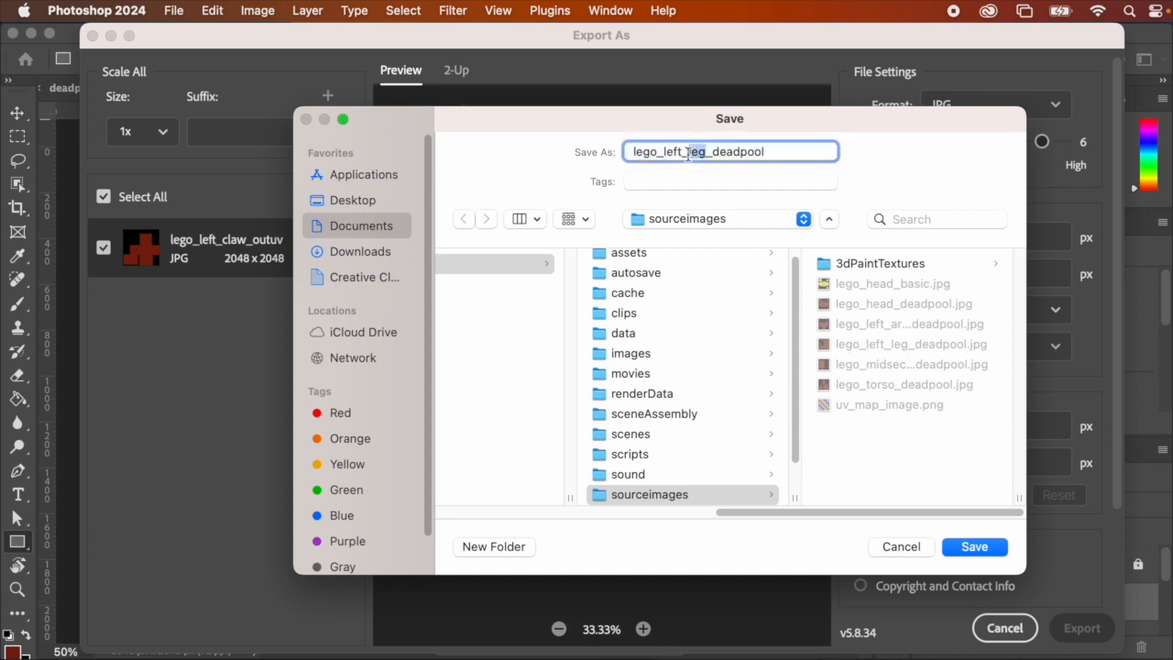
{"action": "type", "text": "claw"}
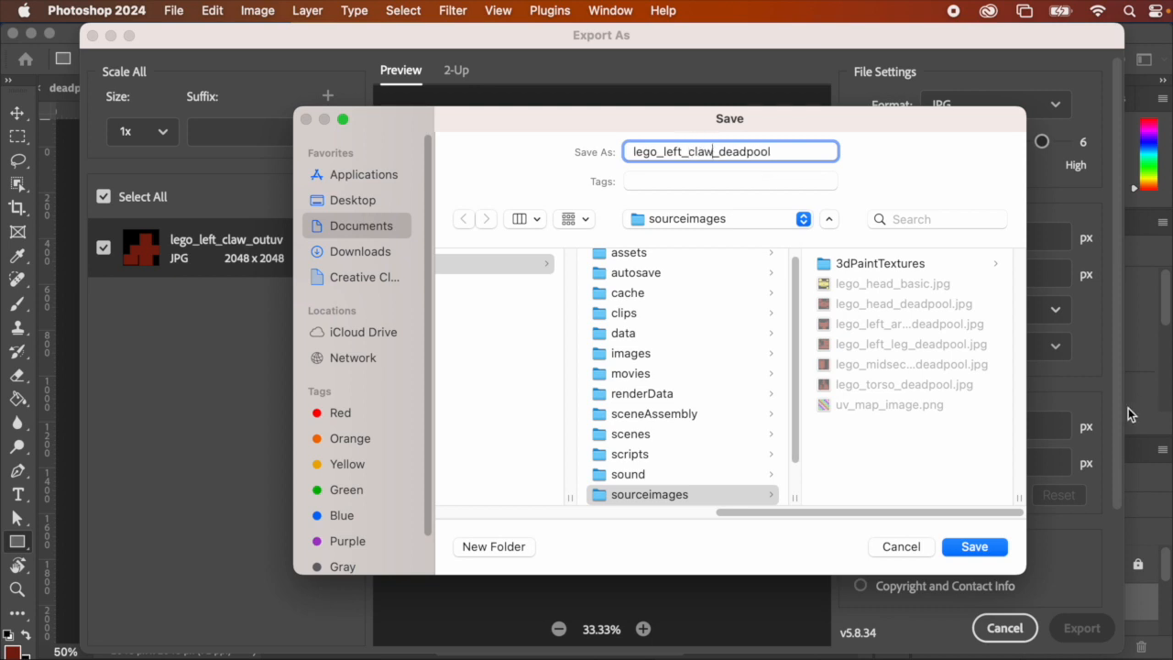
{"action": "left_click", "coordinate": [998, 548]}
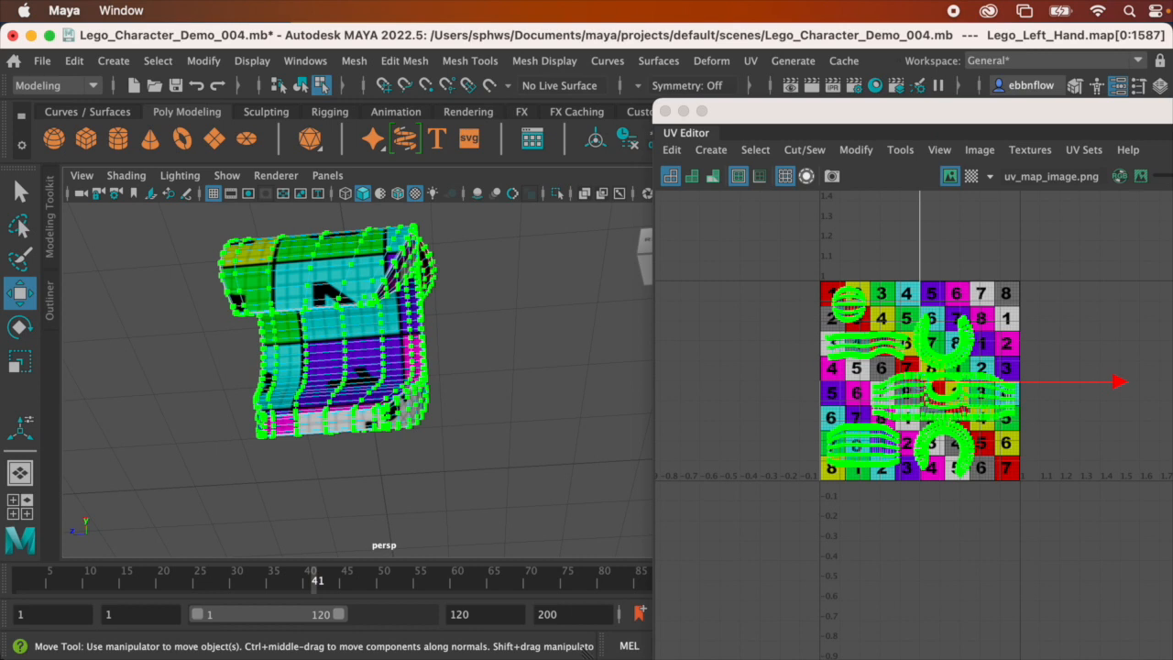
Switch to Maya, move the UV Editor out of the way and return Lego_Left_Hand to object mode
{"action": "left_click_drag", "start_coordinate": [778, 131], "coordinate": [908, 516]}
{"action": "left_click", "coordinate": [1120, 85]}
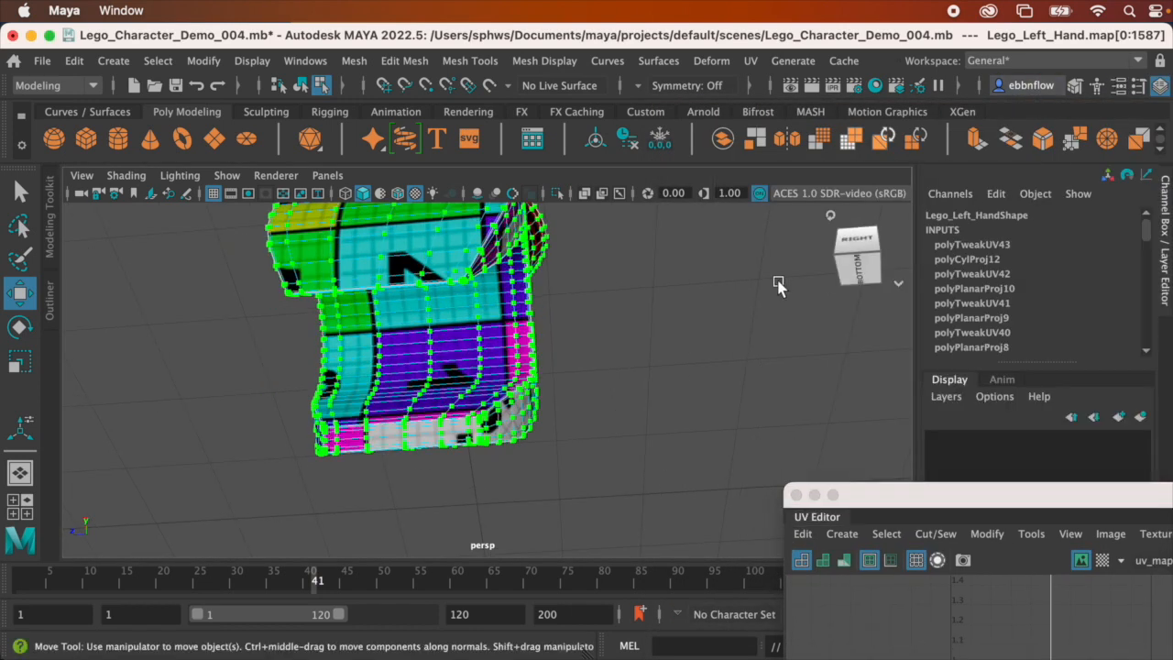
{"action": "middle_click_drag", "start_coordinate": [623, 334], "coordinate": [820, 350], "text": "alt"}
{"action": "left_click_drag", "start_coordinate": [821, 350], "coordinate": [771, 369], "text": "alt"}
{"action": "mouse_move", "coordinate": [680, 341]}
{"action": "right_mouse_down"}
{"action": "mouse_move", "coordinate": [692, 393]}
{"action": "mouse_move", "coordinate": [688, 659]}
{"action": "right_mouse_up"}
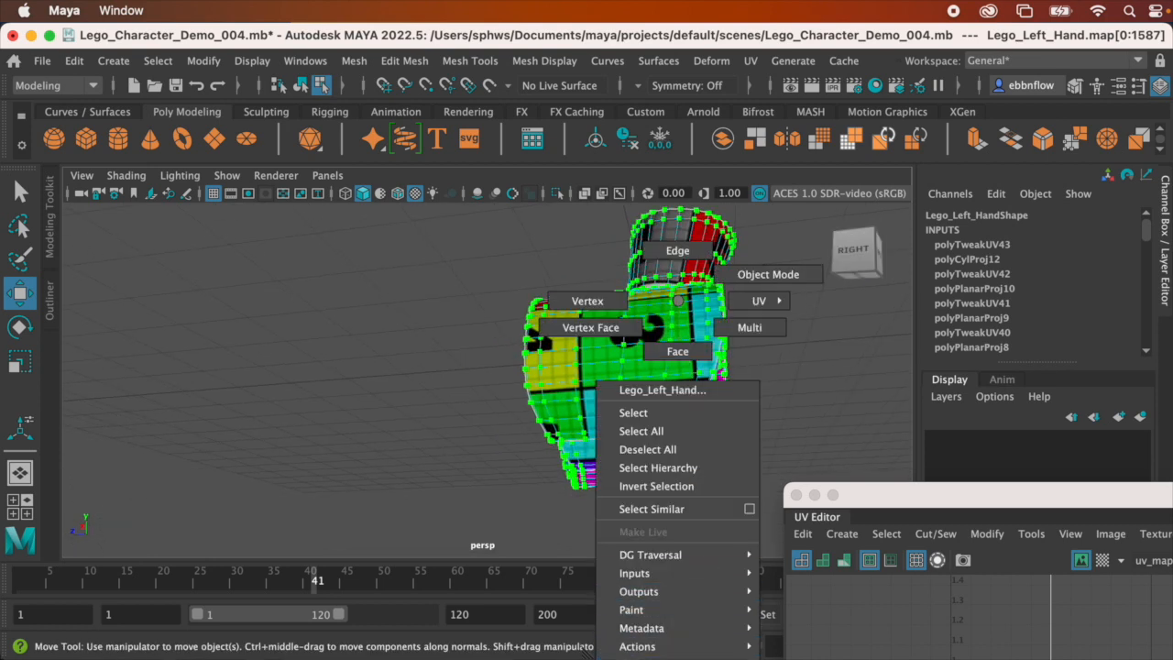
{"action": "right_click_drag", "start_coordinate": [688, 659], "coordinate": [746, 273]}
Assign a new Phong E material to the left hand and name it left_arm_material
{"action": "right_click_drag", "start_coordinate": [683, 318], "coordinate": [683, 321]}
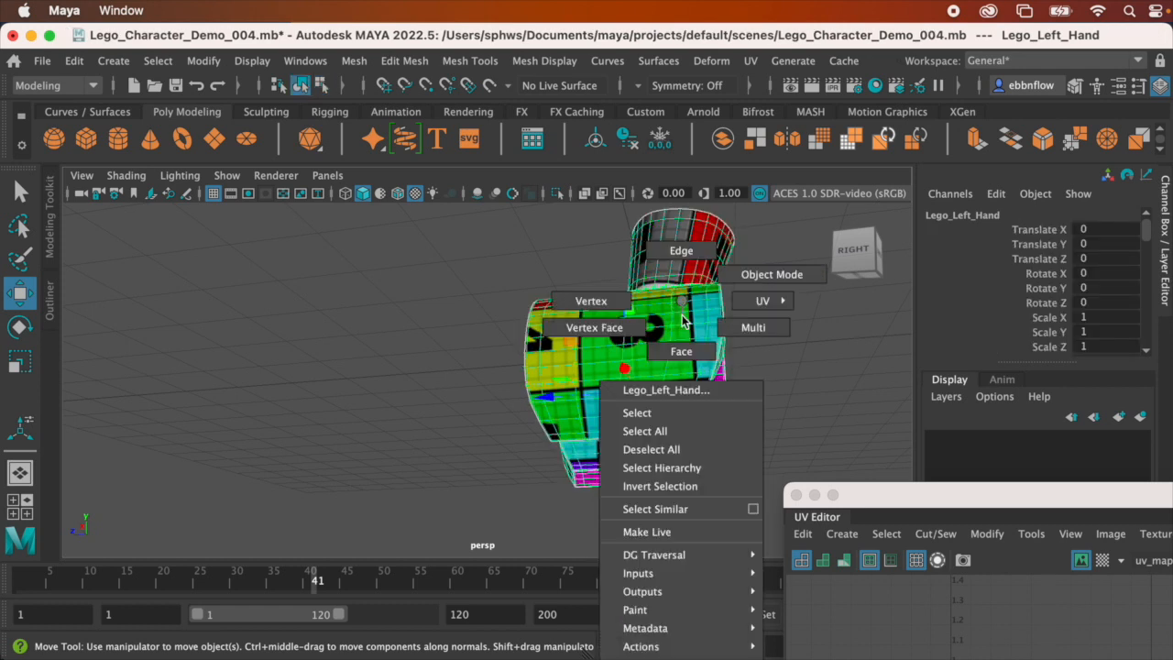
{"action": "right_click_drag", "start_coordinate": [683, 659], "coordinate": [688, 659]}
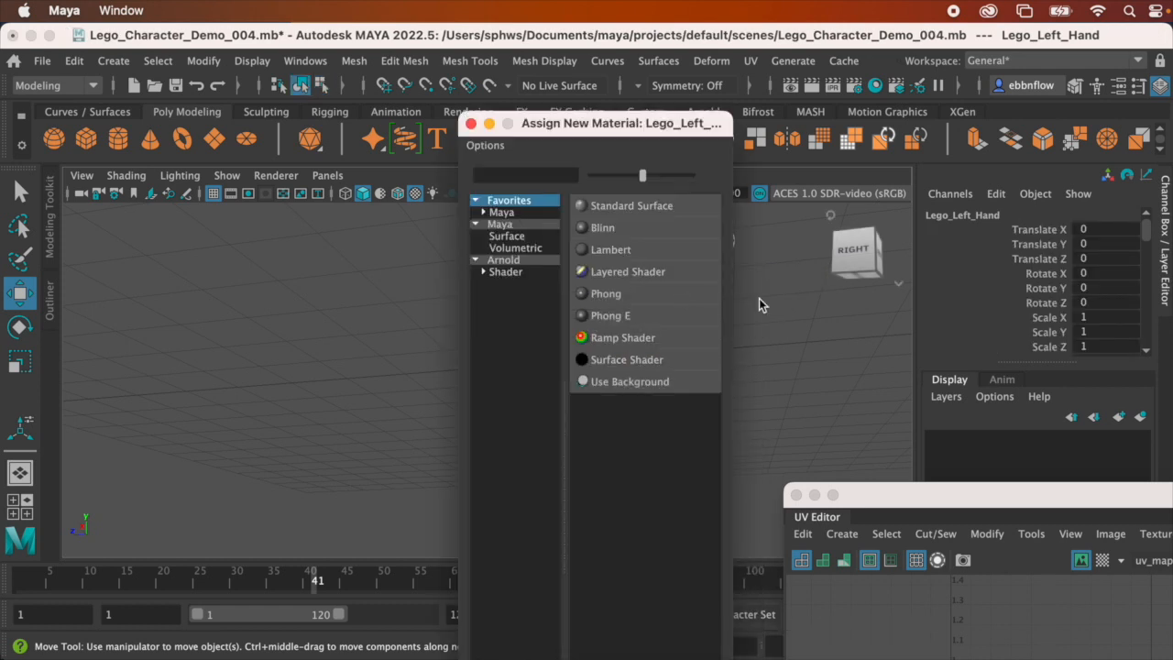
{"action": "left_click", "coordinate": [651, 317]}
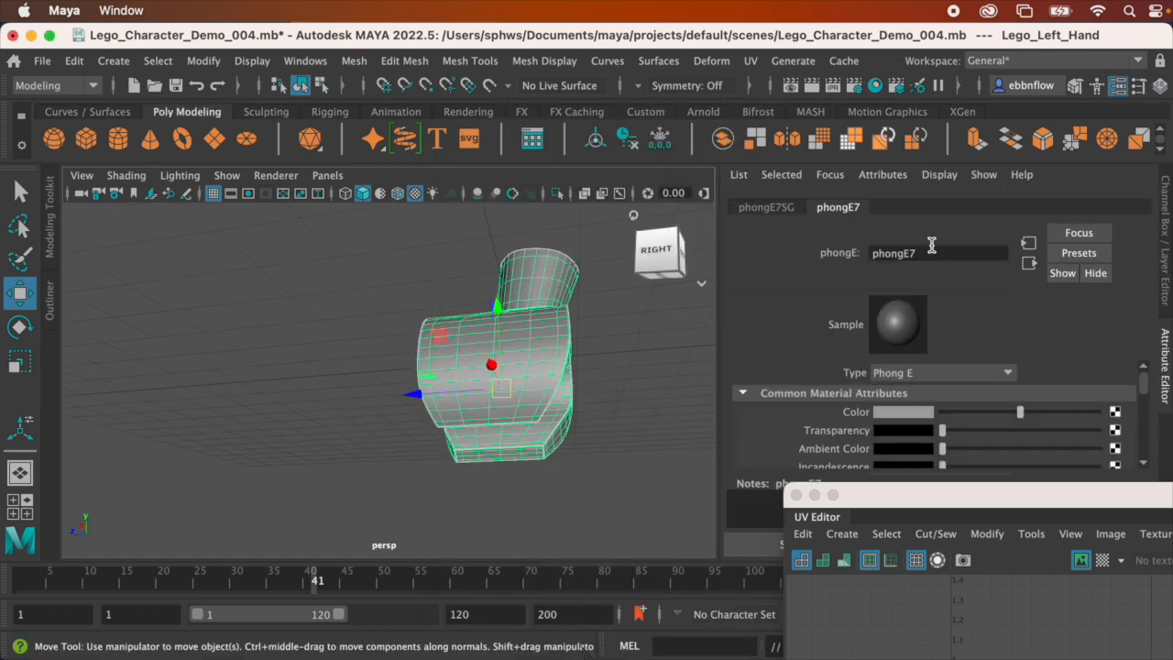
{"action": "double_click", "coordinate": [931, 249]}
{"action": "type", "text": "left_arm_material"}
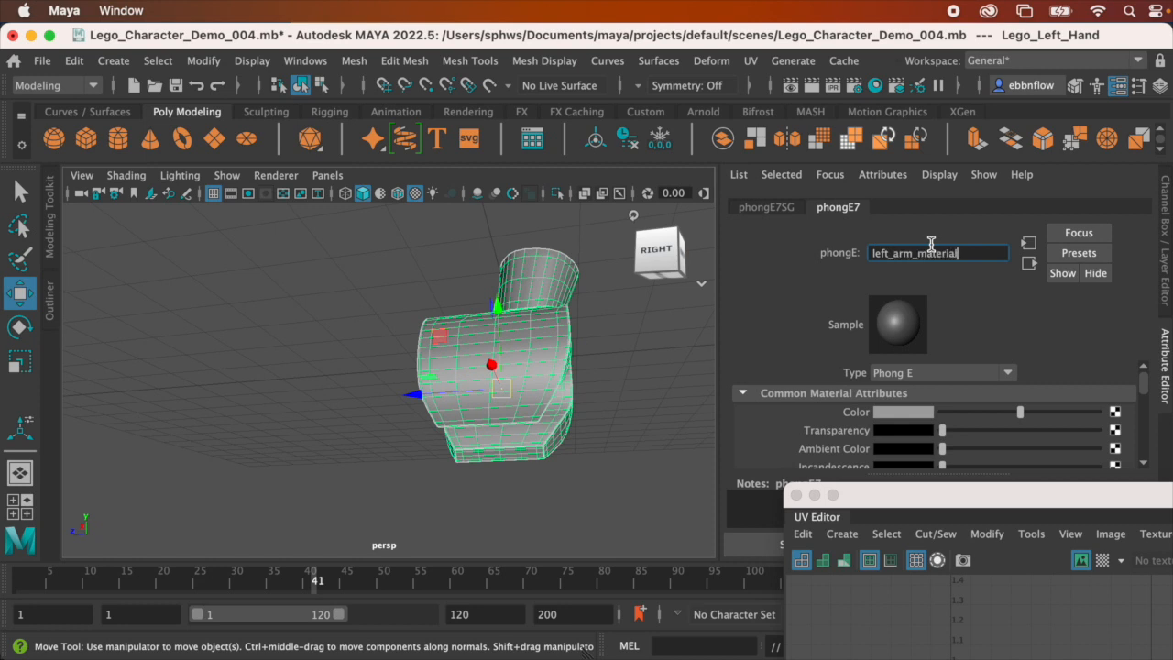
{"action": "key", "text": "Return"}
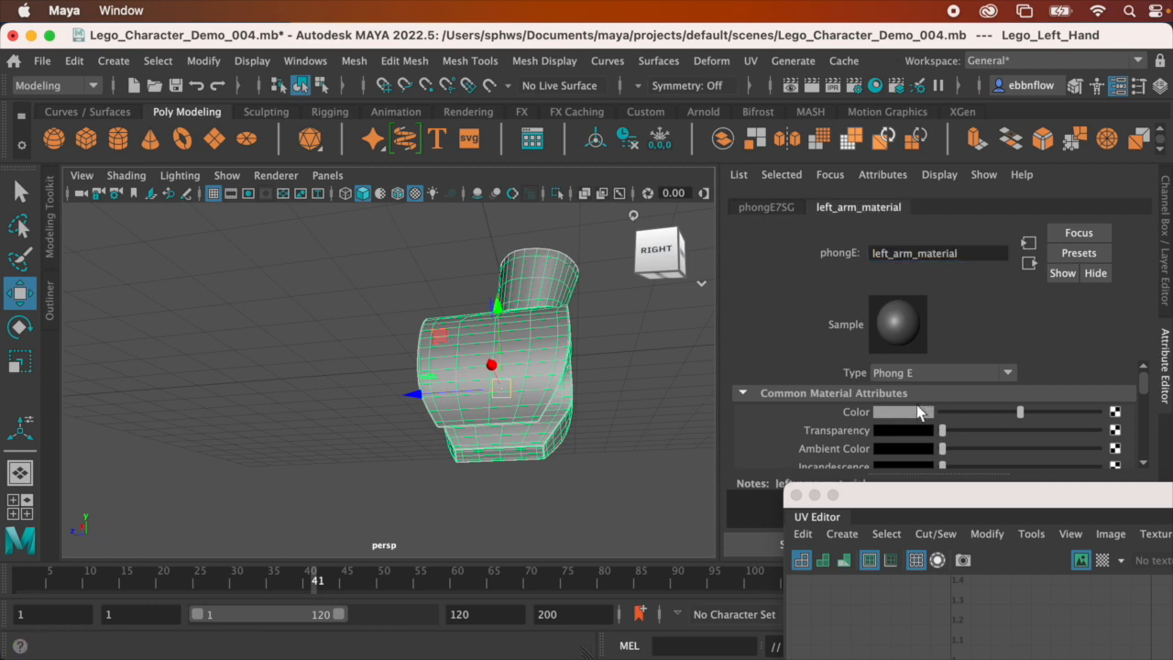
Connect a file texture using lego_left_claw_deadpool.jpg to the color of the left hand's material
{"action": "left_click", "coordinate": [1115, 412]}
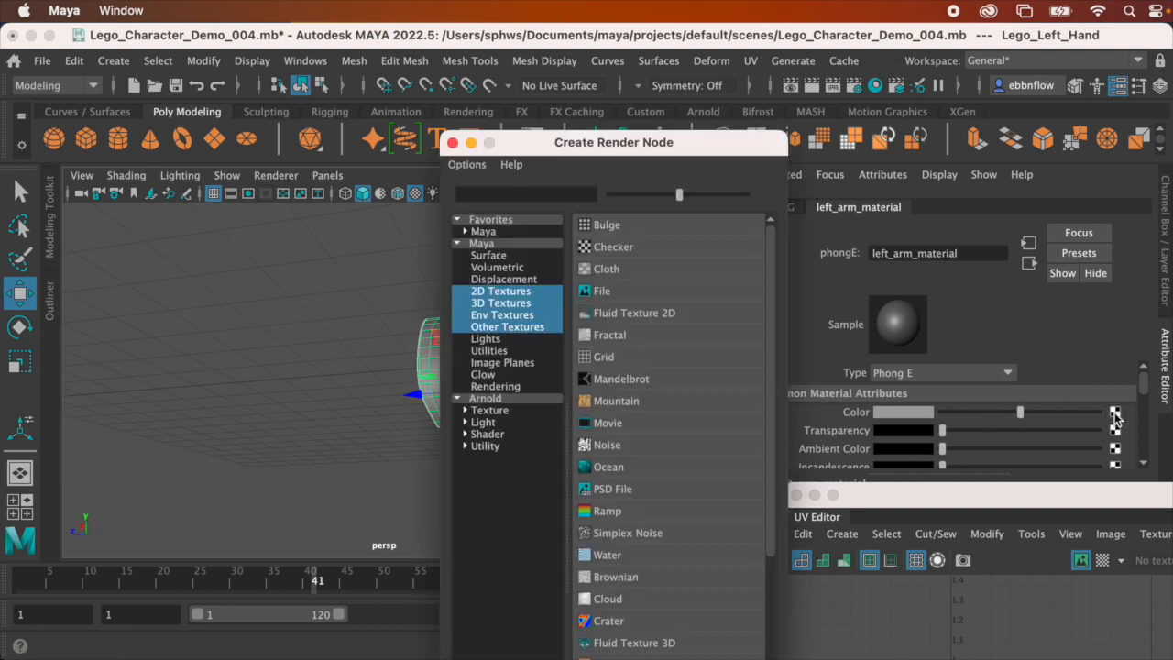
{"action": "left_click", "coordinate": [695, 297]}
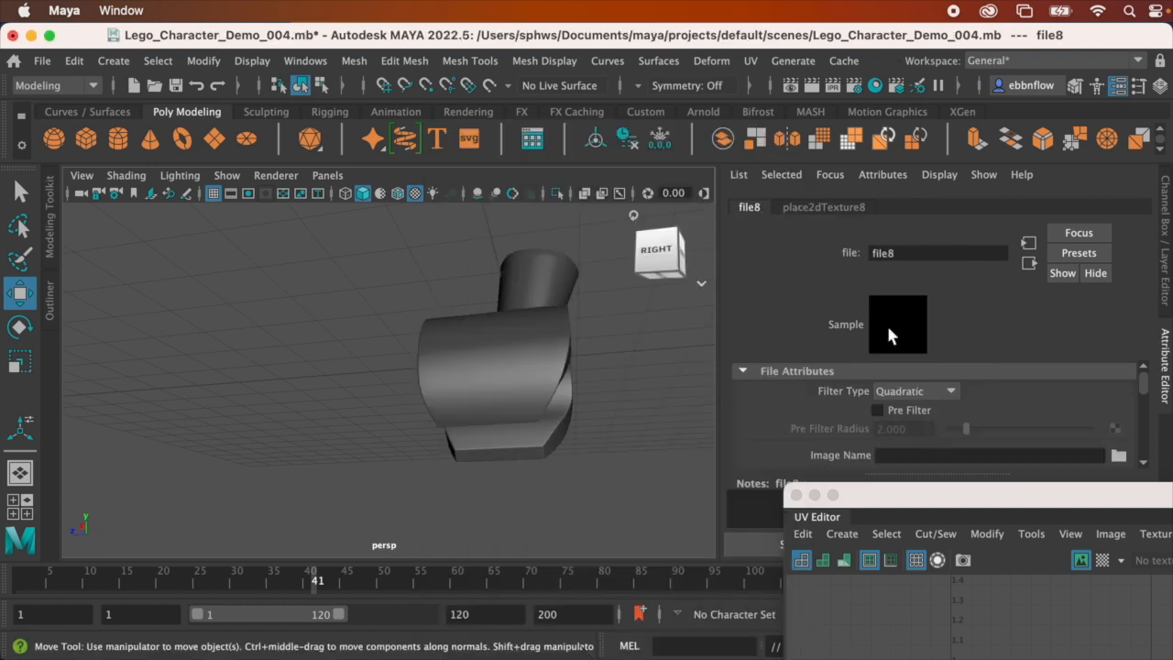
{"action": "left_click", "coordinate": [1121, 456]}
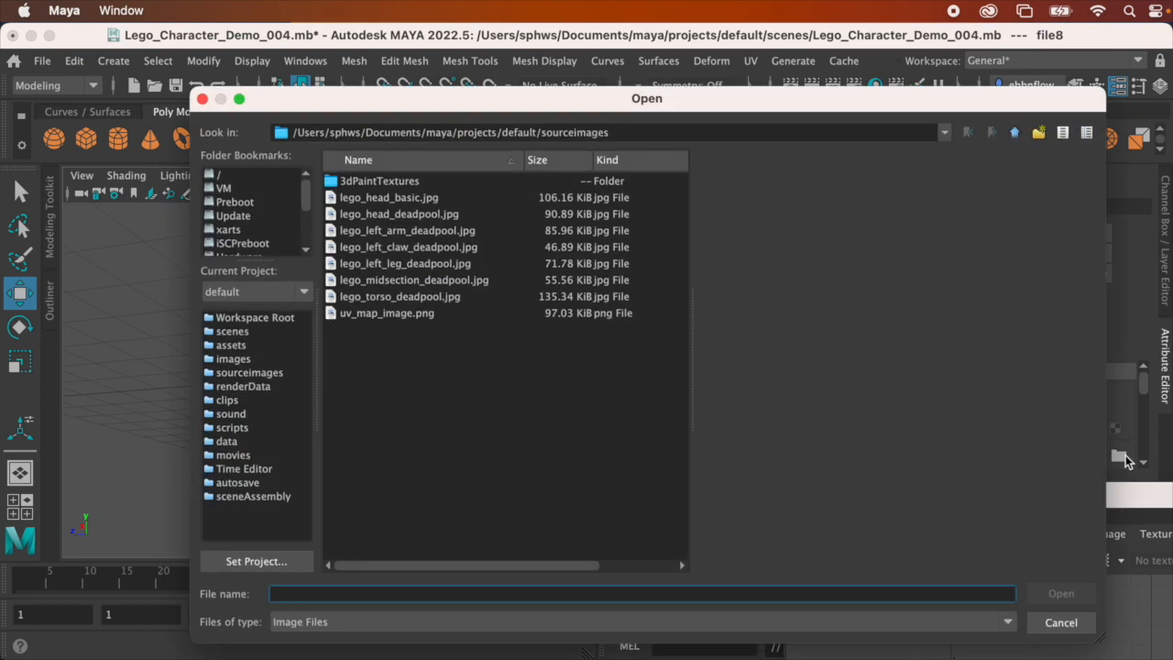
{"action": "left_click", "coordinate": [450, 249]}
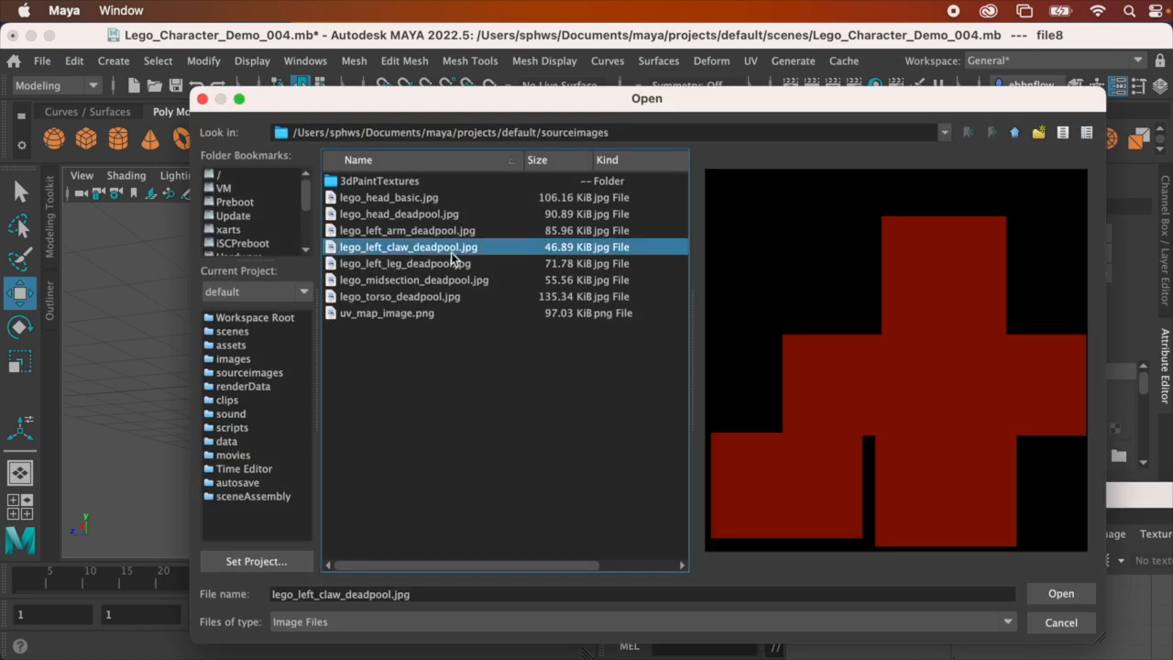
{"action": "left_click", "coordinate": [1045, 594]}
{"action": "left_click", "coordinate": [561, 438]}
{"action": "left_click_drag", "start_coordinate": [472, 414], "coordinate": [518, 390], "text": "alt"}
{"action": "left_click", "coordinate": [377, 398]}
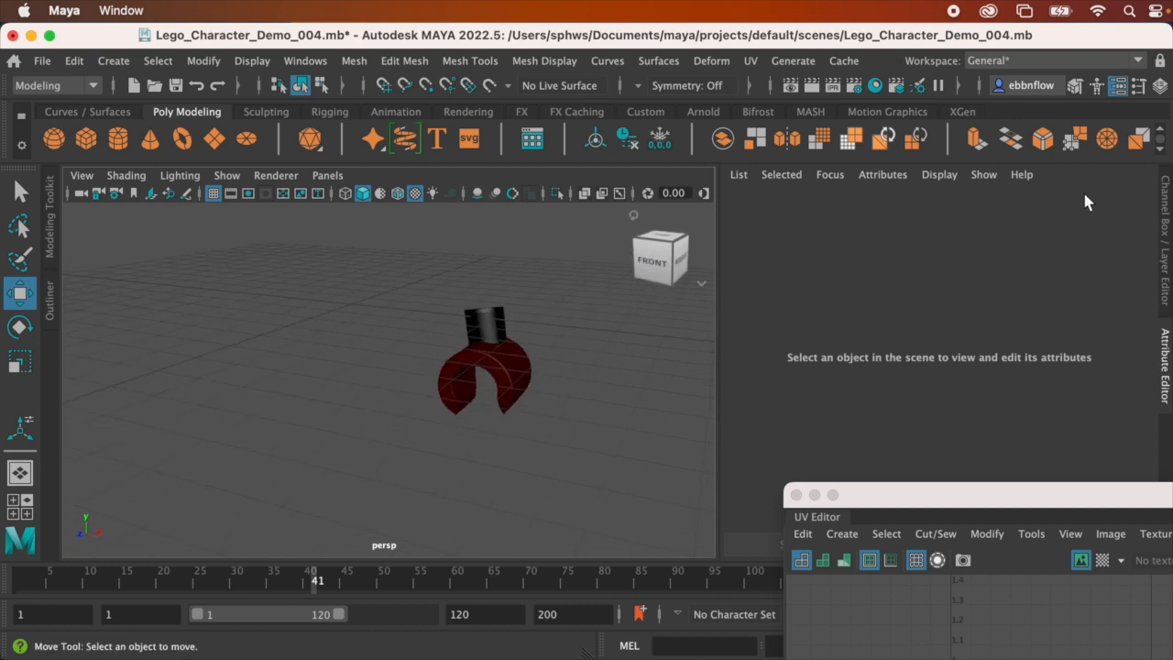
Unhide all the Lego character parts from Lego_Head through Lego_Left_Arm1
{"action": "left_click", "coordinate": [1119, 85]}
{"action": "middle_click_drag", "start_coordinate": [616, 367], "coordinate": [721, 361], "text": "alt"}
{"action": "left_click_drag", "start_coordinate": [721, 361], "coordinate": [697, 363], "text": "alt"}
{"action": "left_click", "coordinate": [50, 301]}
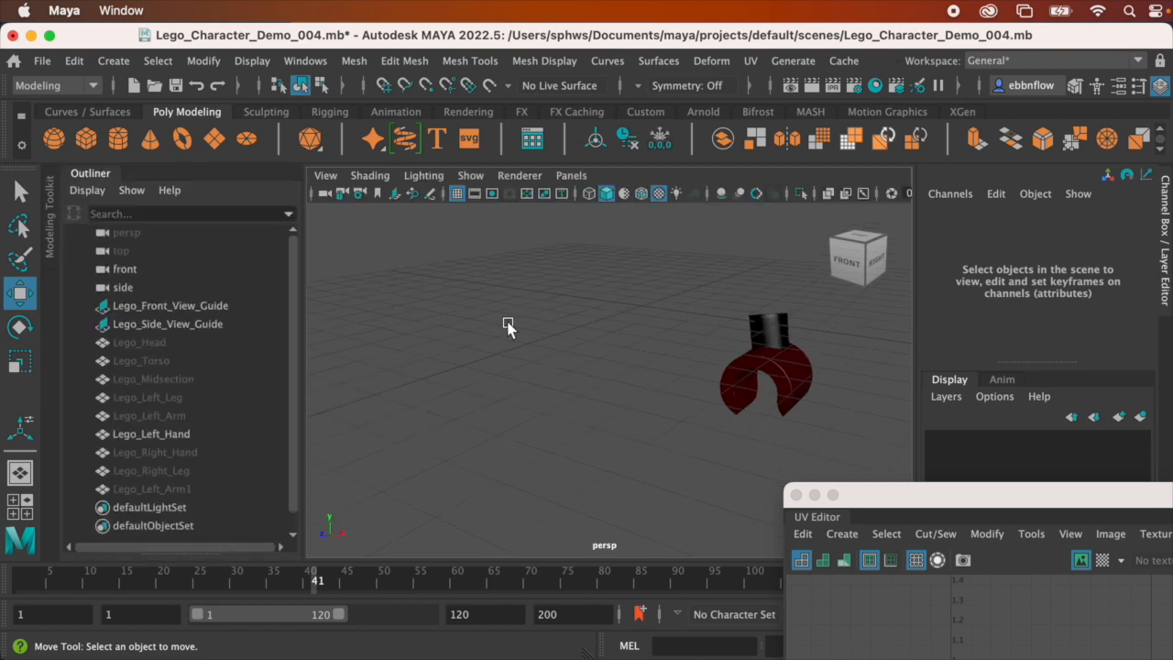
{"action": "left_click", "coordinate": [178, 343]}
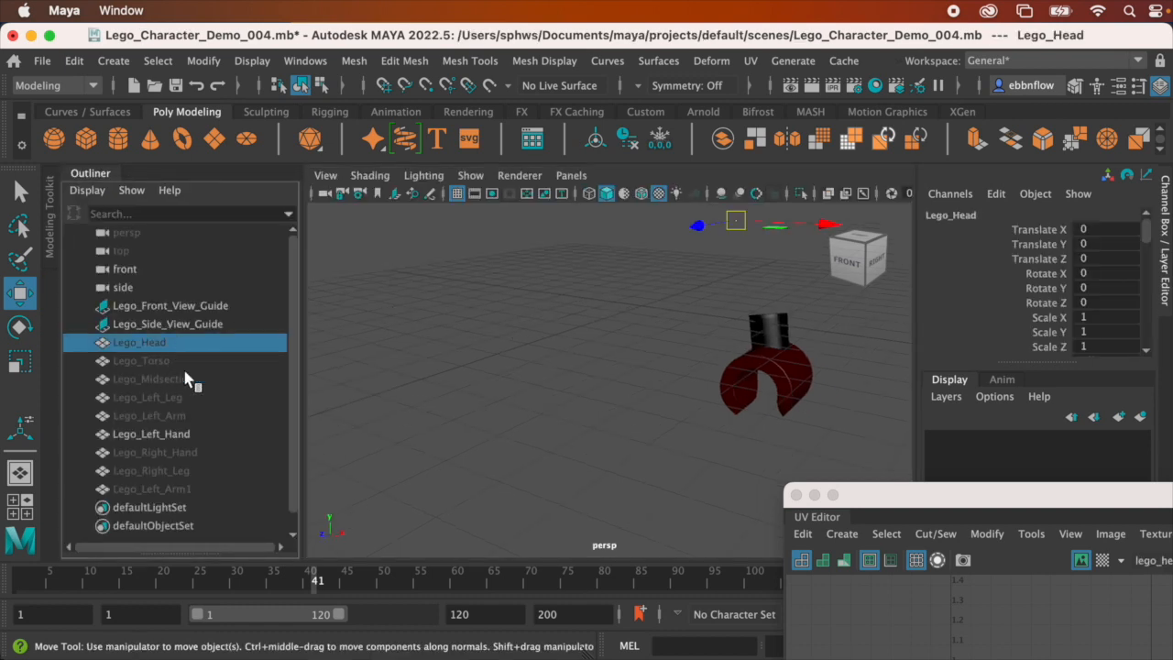
{"action": "left_click", "coordinate": [176, 492], "text": "shift"}
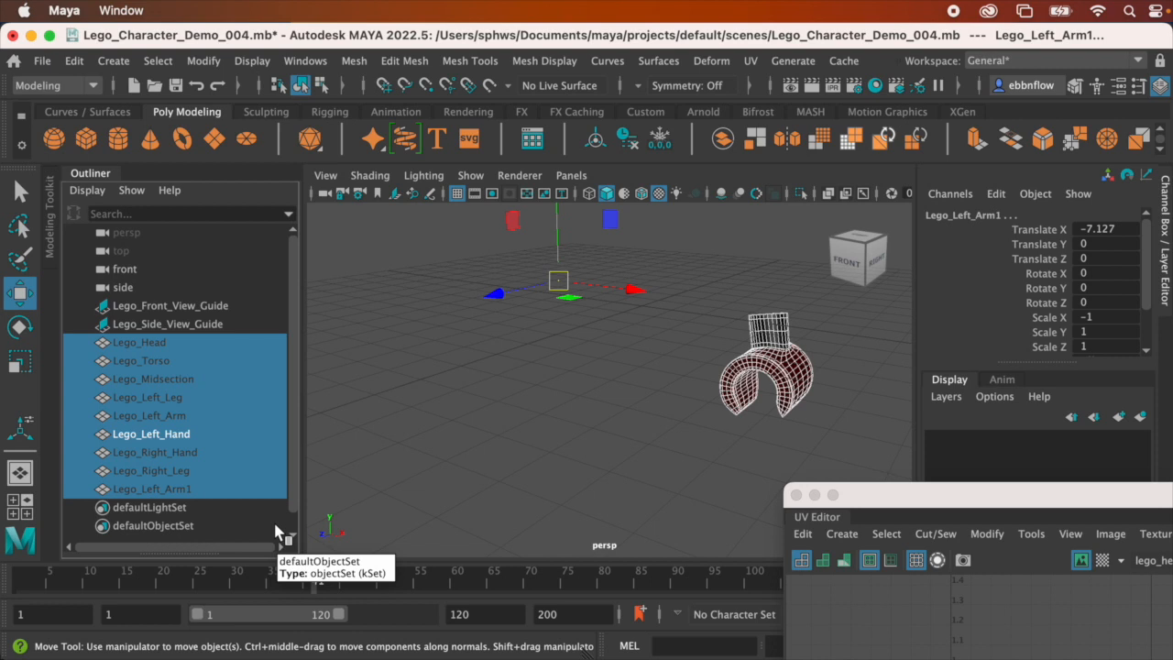
{"action": "key", "text": "shift+h"}
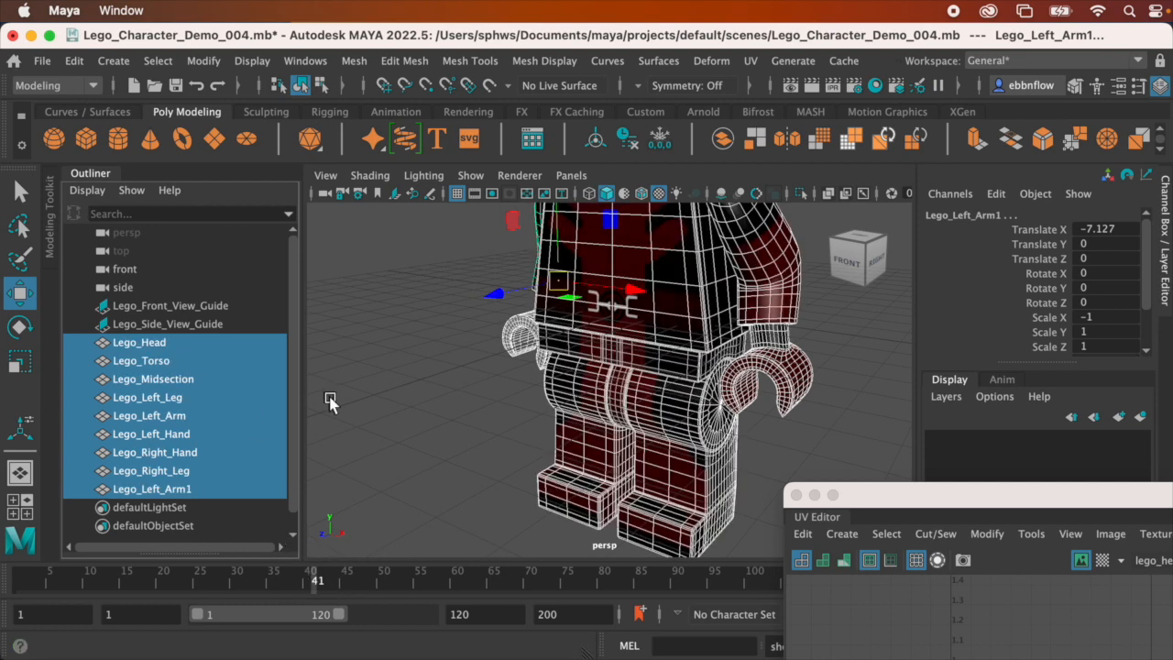
Rename Lego_Left_Arm1 as Lego_Right_Arm
{"action": "left_click", "coordinate": [163, 489]}
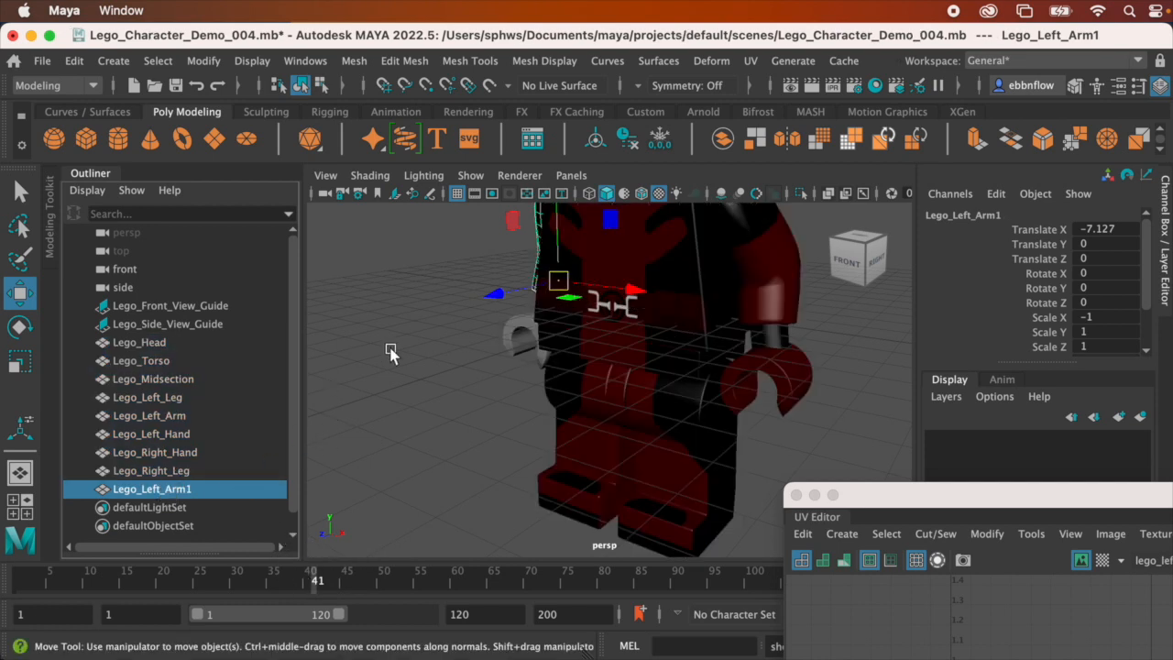
{"action": "double_click", "coordinate": [154, 490]}
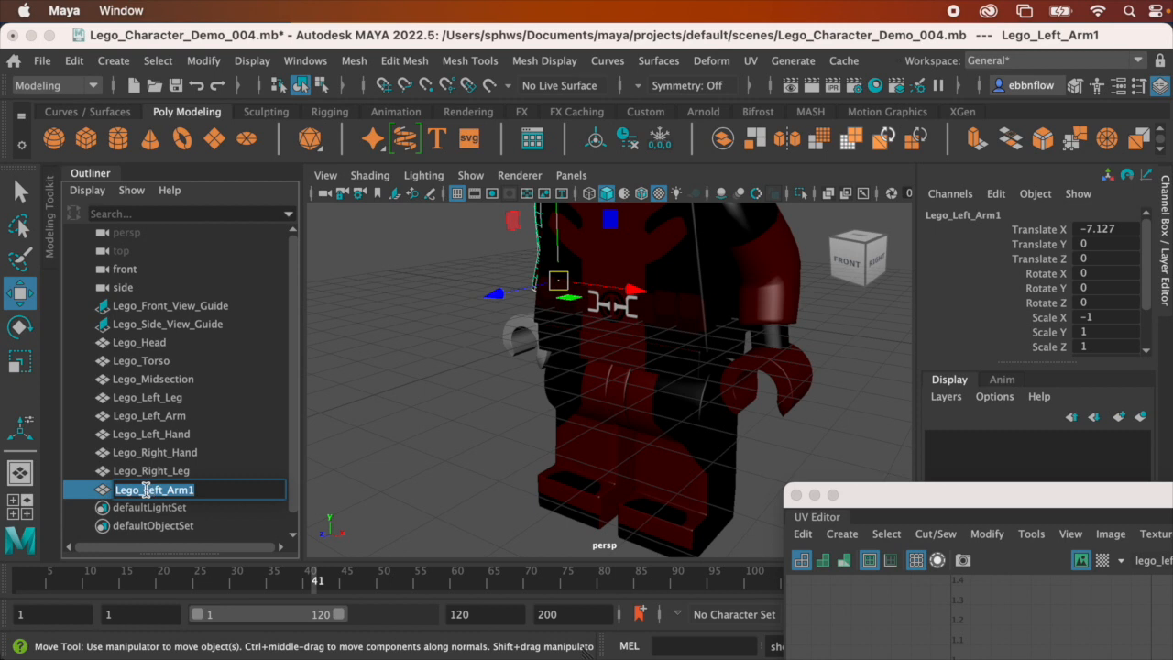
{"action": "left_click_drag", "start_coordinate": [144, 490], "coordinate": [235, 495]}
{"action": "type", "text": "Right_Arm"}
{"action": "key", "text": "Return"}
Delete the untextured gray right hand from the character
{"action": "left_click_drag", "start_coordinate": [655, 485], "coordinate": [621, 395], "text": "alt"}
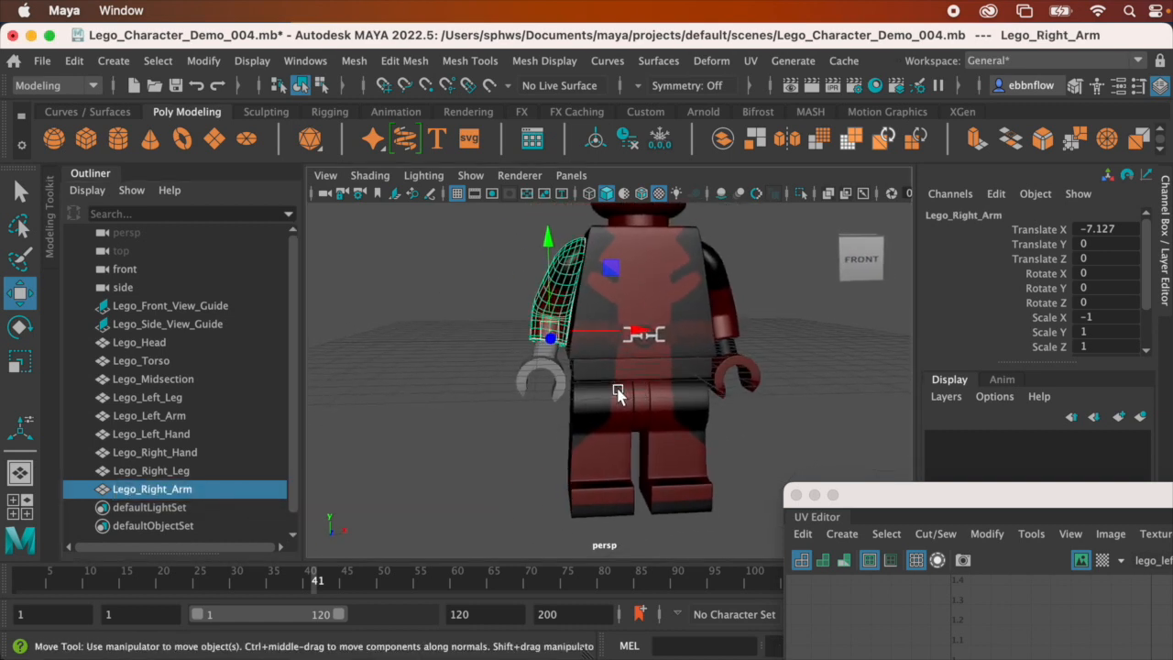
{"action": "left_click", "coordinate": [527, 373]}
{"action": "key", "text": "Delete"}
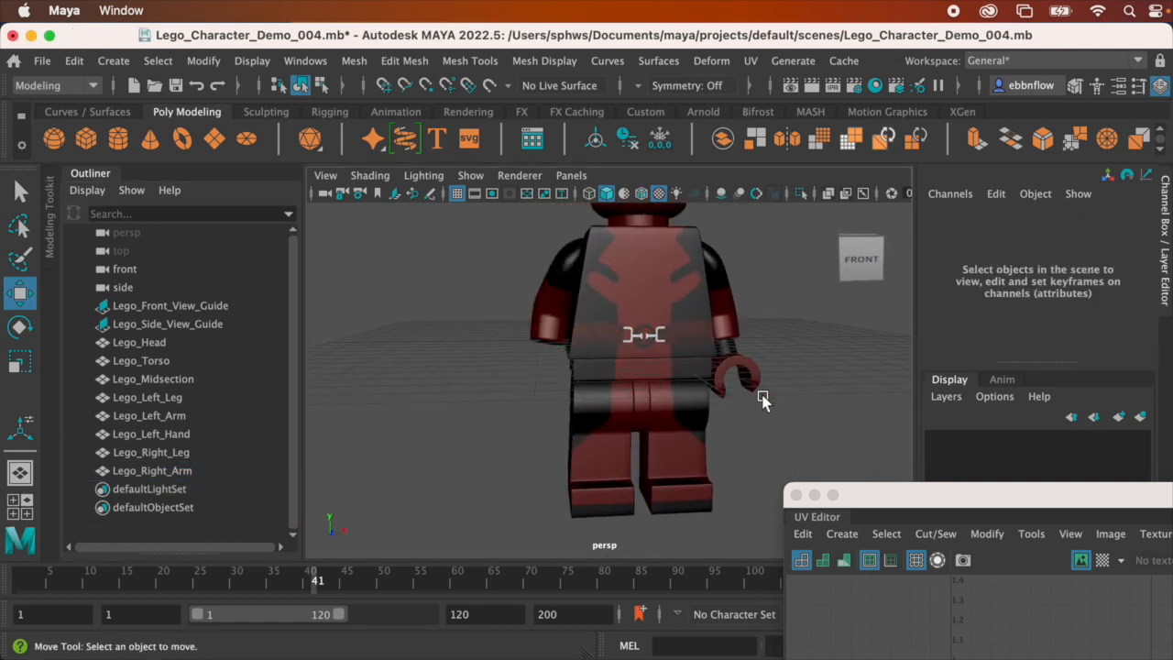
Create a mirrored copy of Lego_Left_Hand with Duplicate Special, using a scale of -1 in X
{"action": "left_click", "coordinate": [744, 374]}
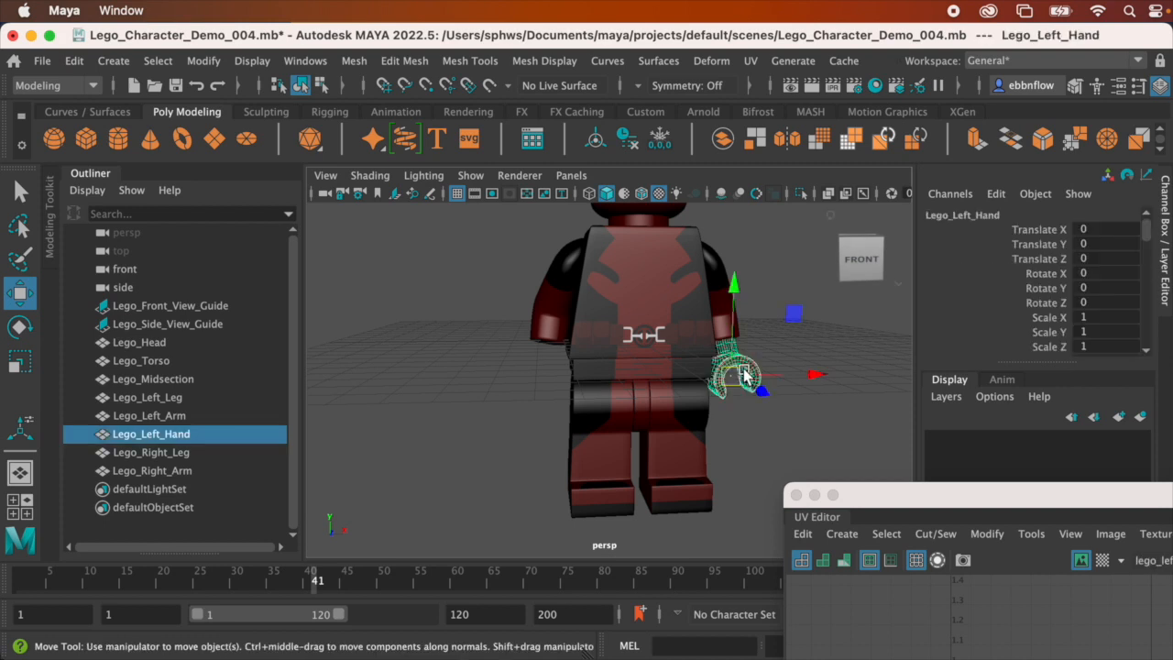
{"action": "left_click", "coordinate": [74, 62]}
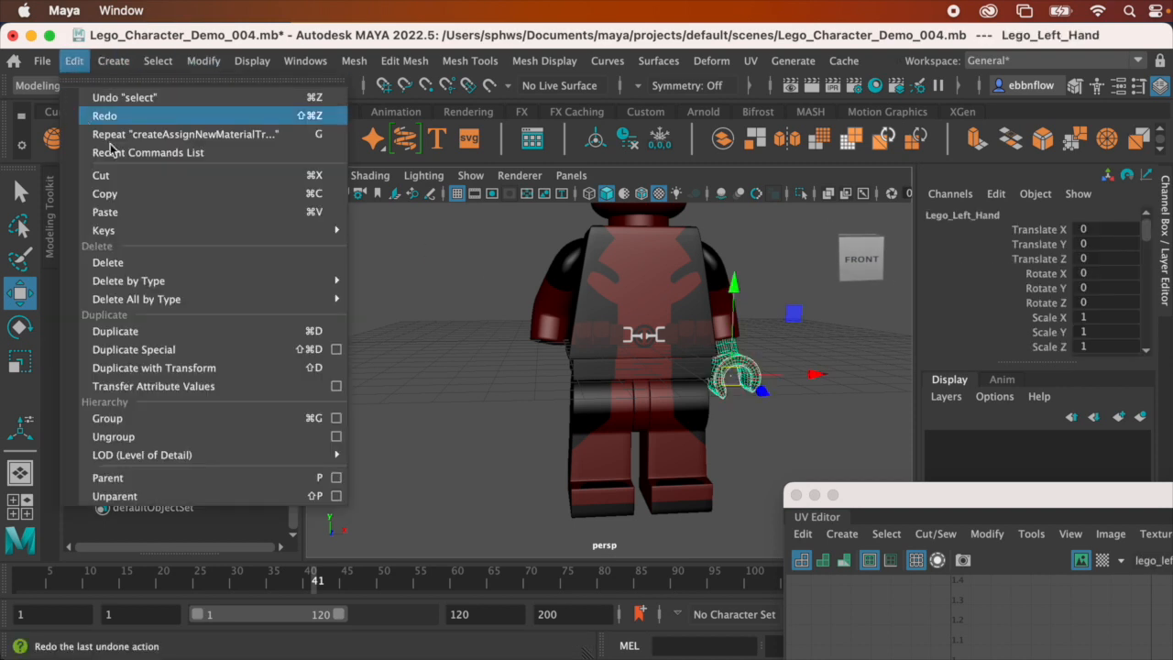
{"action": "left_click", "coordinate": [335, 350]}
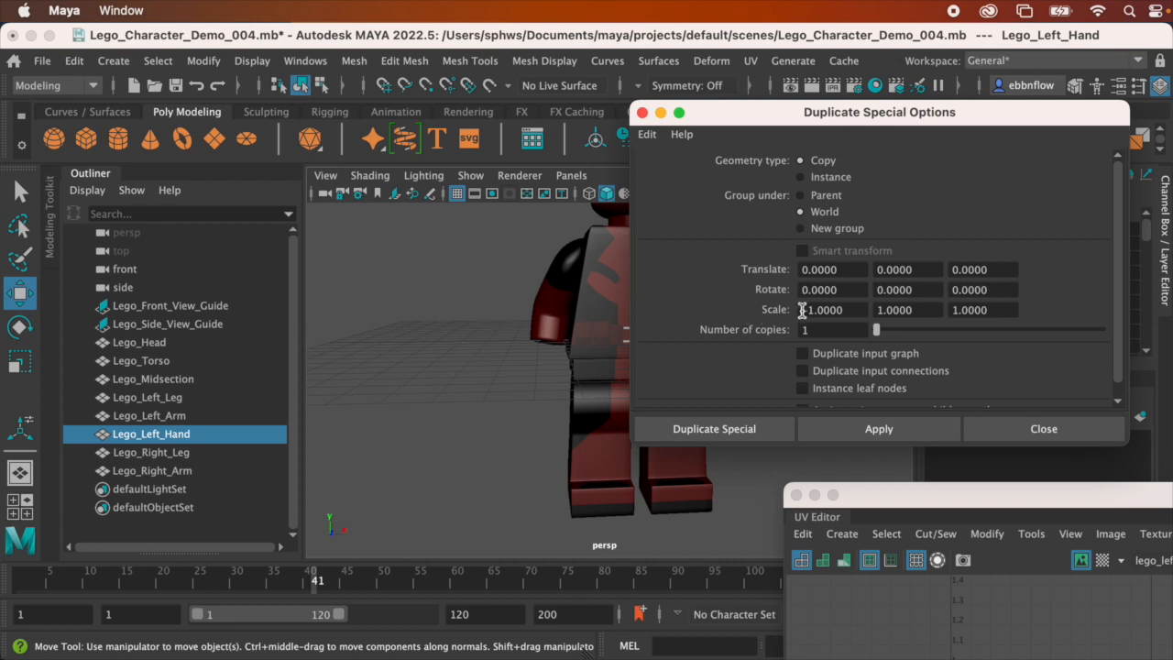
{"action": "left_click", "coordinate": [810, 310]}
{"action": "type", "text": "-"}
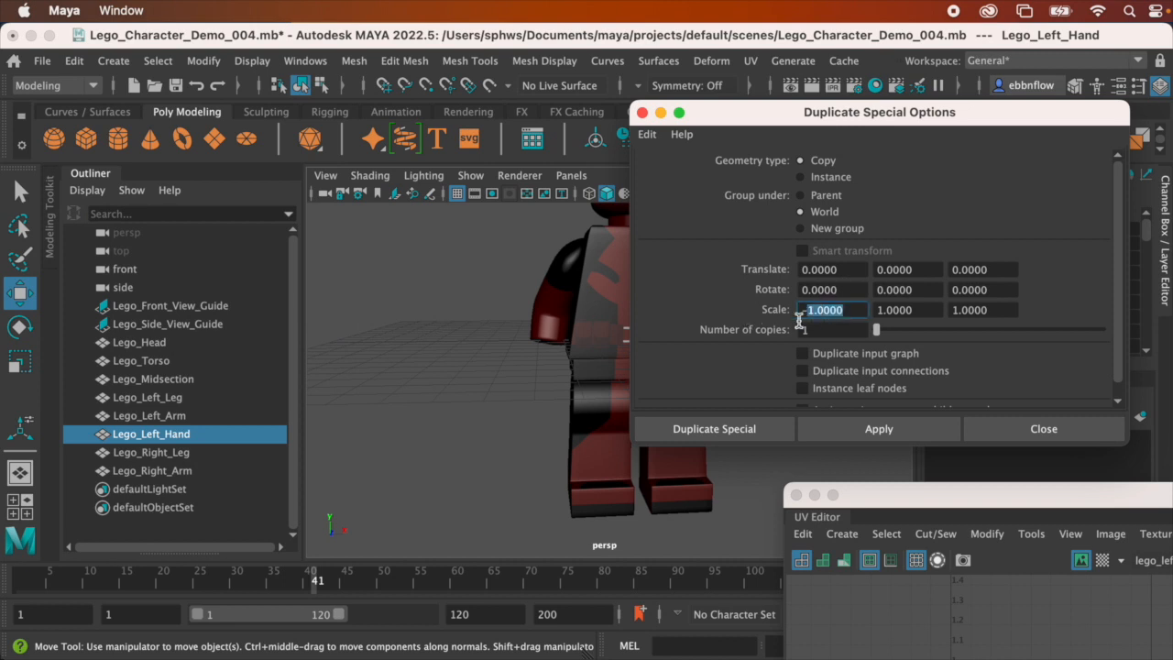
{"action": "left_click", "coordinate": [701, 427]}
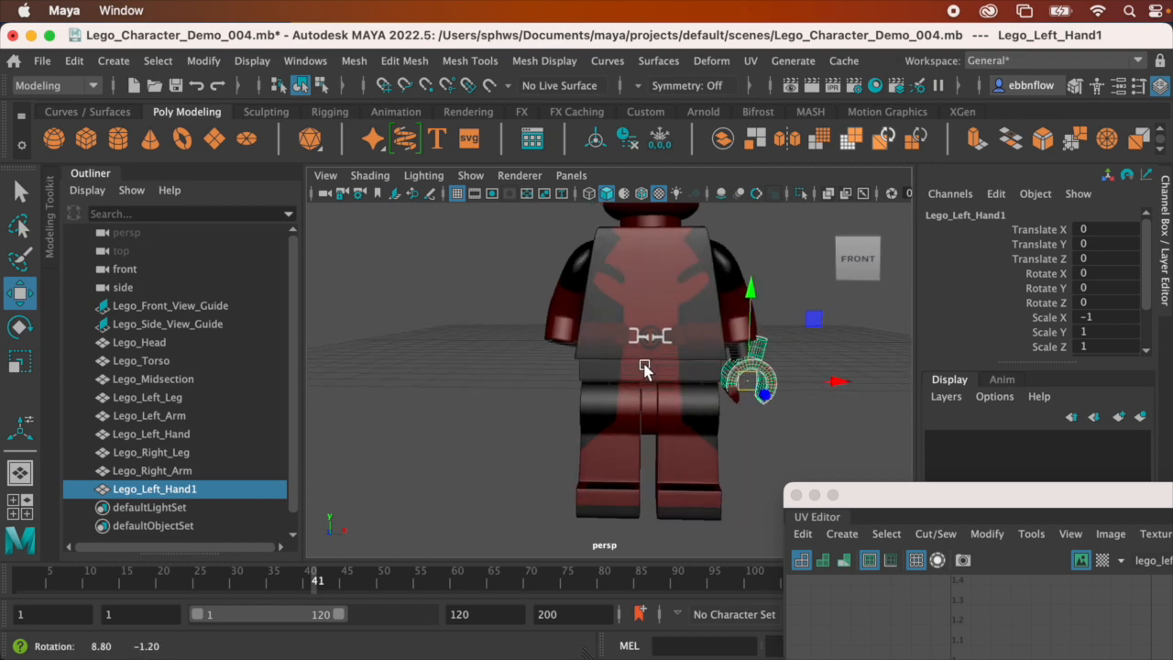
Move the mirrored hand along X in the front view to about -7.869, under the character's right arm
{"action": "key", "text": "space"}
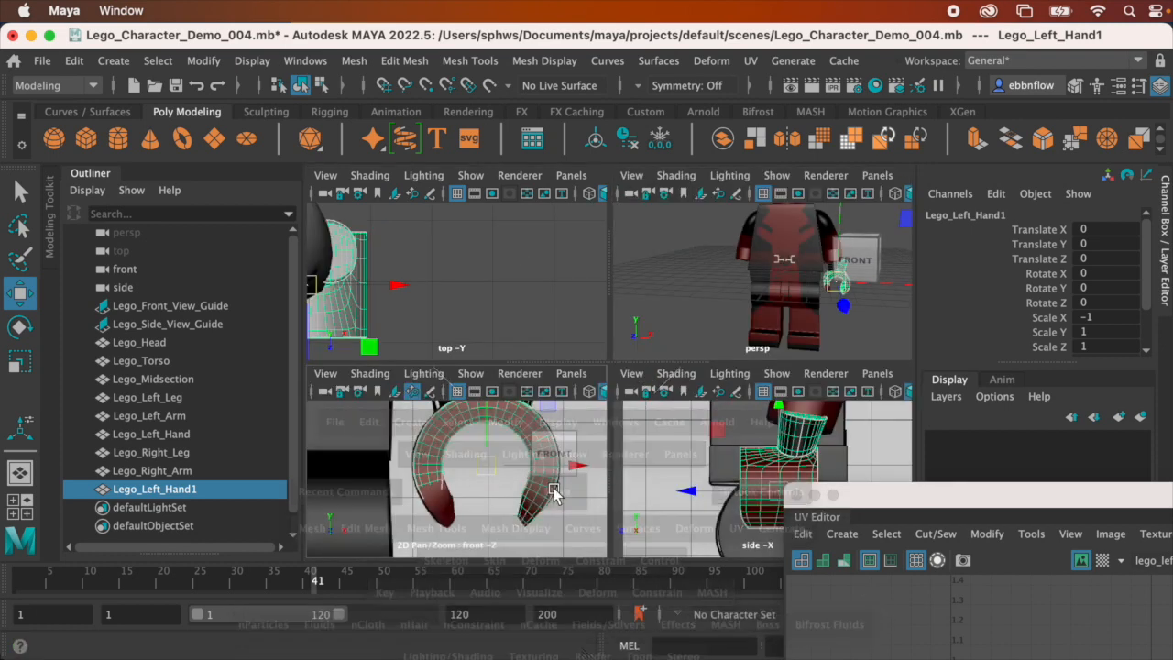
{"action": "key", "text": "space"}
{"action": "middle_click_drag", "start_coordinate": [579, 421], "coordinate": [638, 438], "text": "alt"}
{"action": "left_click_drag", "start_coordinate": [772, 393], "coordinate": [603, 409]}
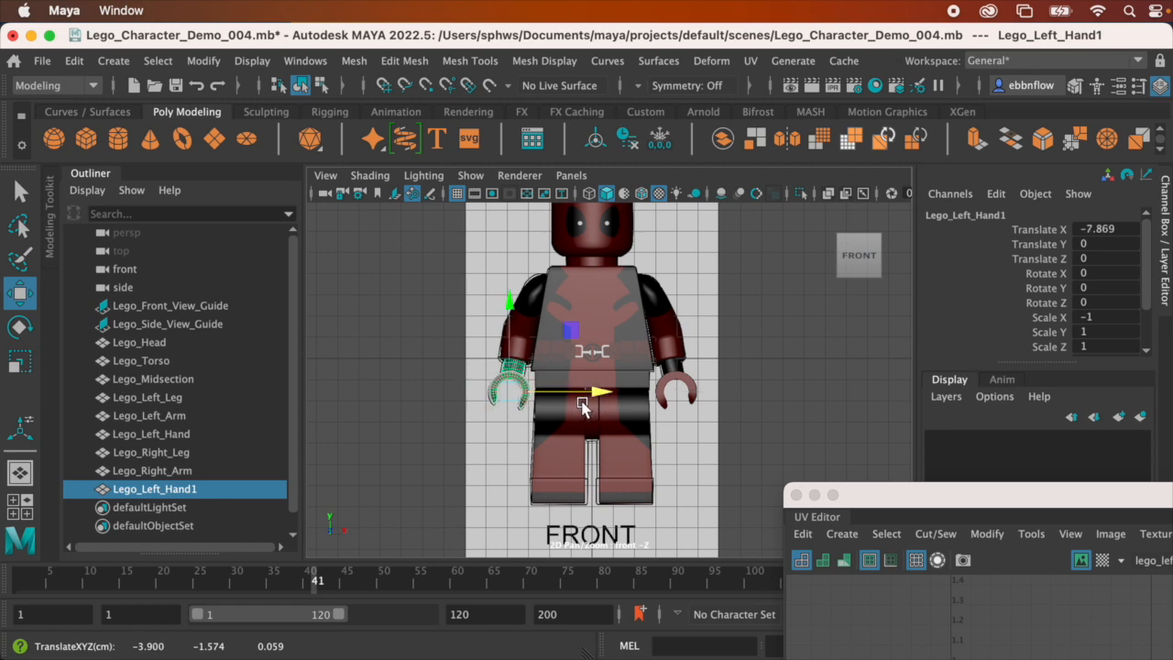
{"action": "scroll", "coordinate": [603, 409], "scroll_direction": "up", "scroll_amount": 5}
{"action": "middle_click_drag", "start_coordinate": [745, 420], "coordinate": [795, 423], "text": "alt"}
{"action": "scroll", "coordinate": [665, 441], "scroll_direction": "up", "scroll_amount": 1}
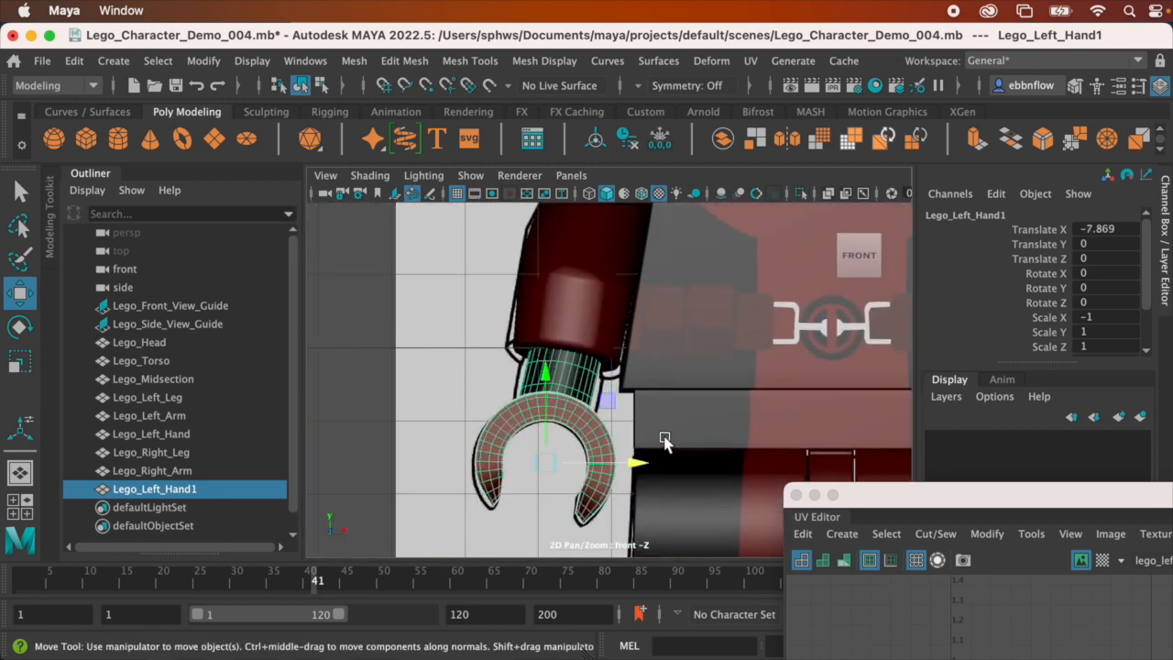
Examine the fully textured character from the front and side in the perspective view
{"action": "key", "text": "space"}
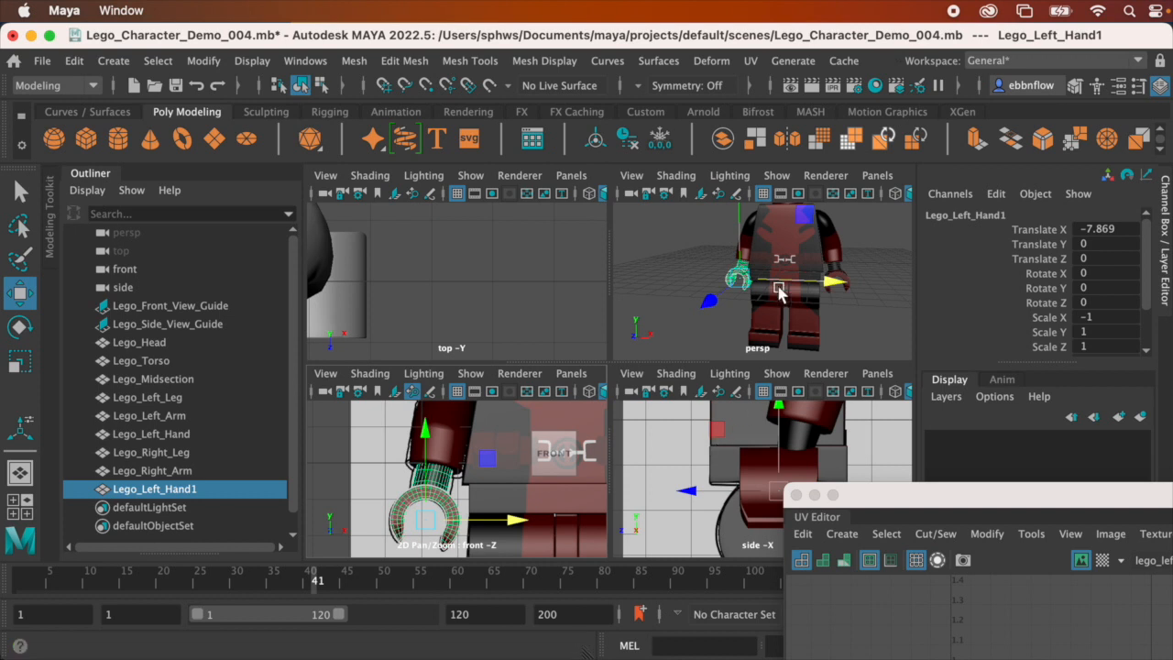
{"action": "key", "text": "space"}
{"action": "left_click", "coordinate": [462, 421]}
{"action": "left_click_drag", "start_coordinate": [523, 427], "coordinate": [618, 411], "text": "alt"}
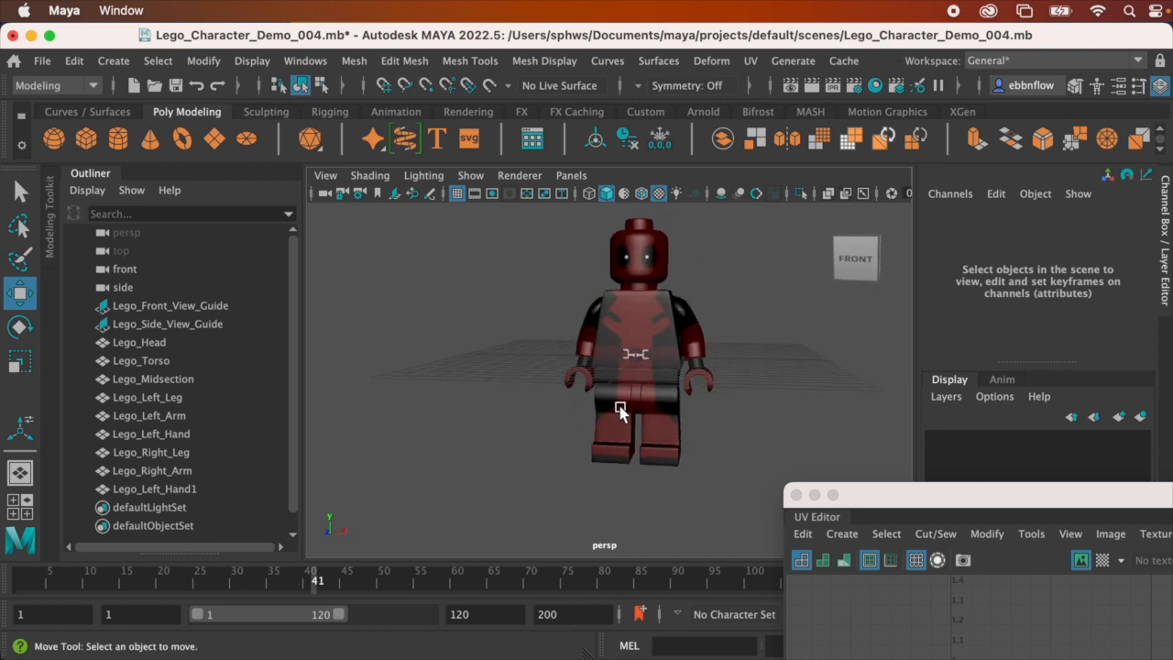
{"action": "scroll", "coordinate": [679, 363], "scroll_direction": "up", "scroll_amount": 5}
{"action": "middle_click_drag", "start_coordinate": [678, 363], "coordinate": [654, 411], "text": "alt"}
{"action": "left_click_drag", "start_coordinate": [669, 388], "coordinate": [603, 359], "text": "alt"}
{"action": "scroll", "coordinate": [647, 353], "scroll_direction": "up", "scroll_amount": 3}
{"action": "scroll", "coordinate": [646, 353], "scroll_direction": "down", "scroll_amount": 3}
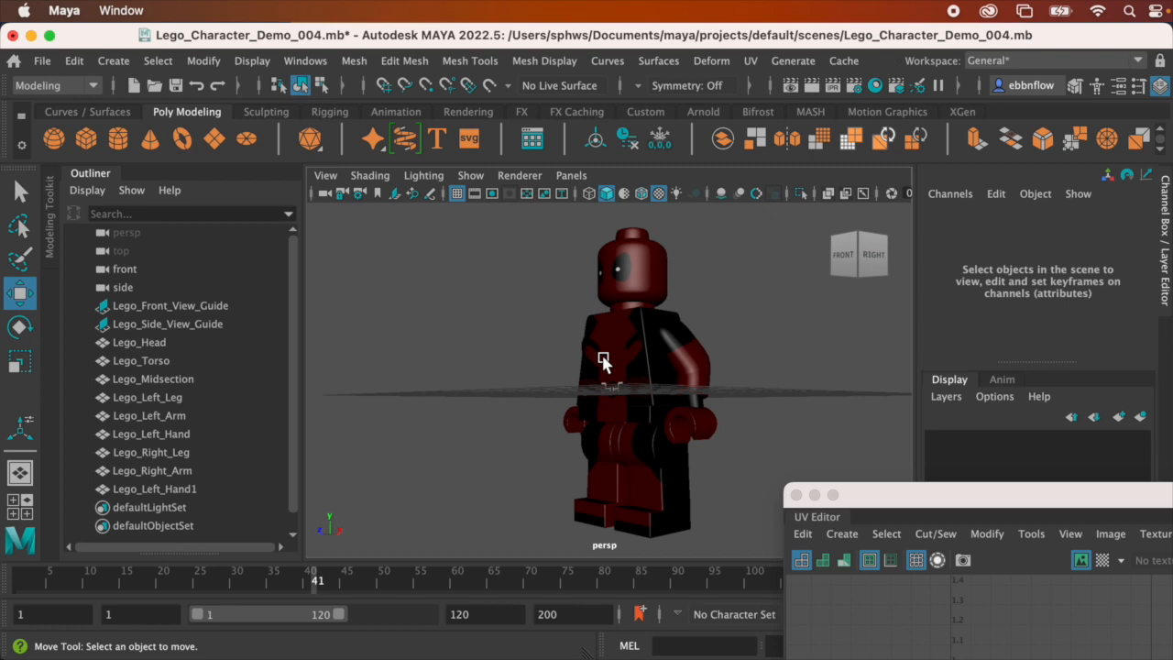